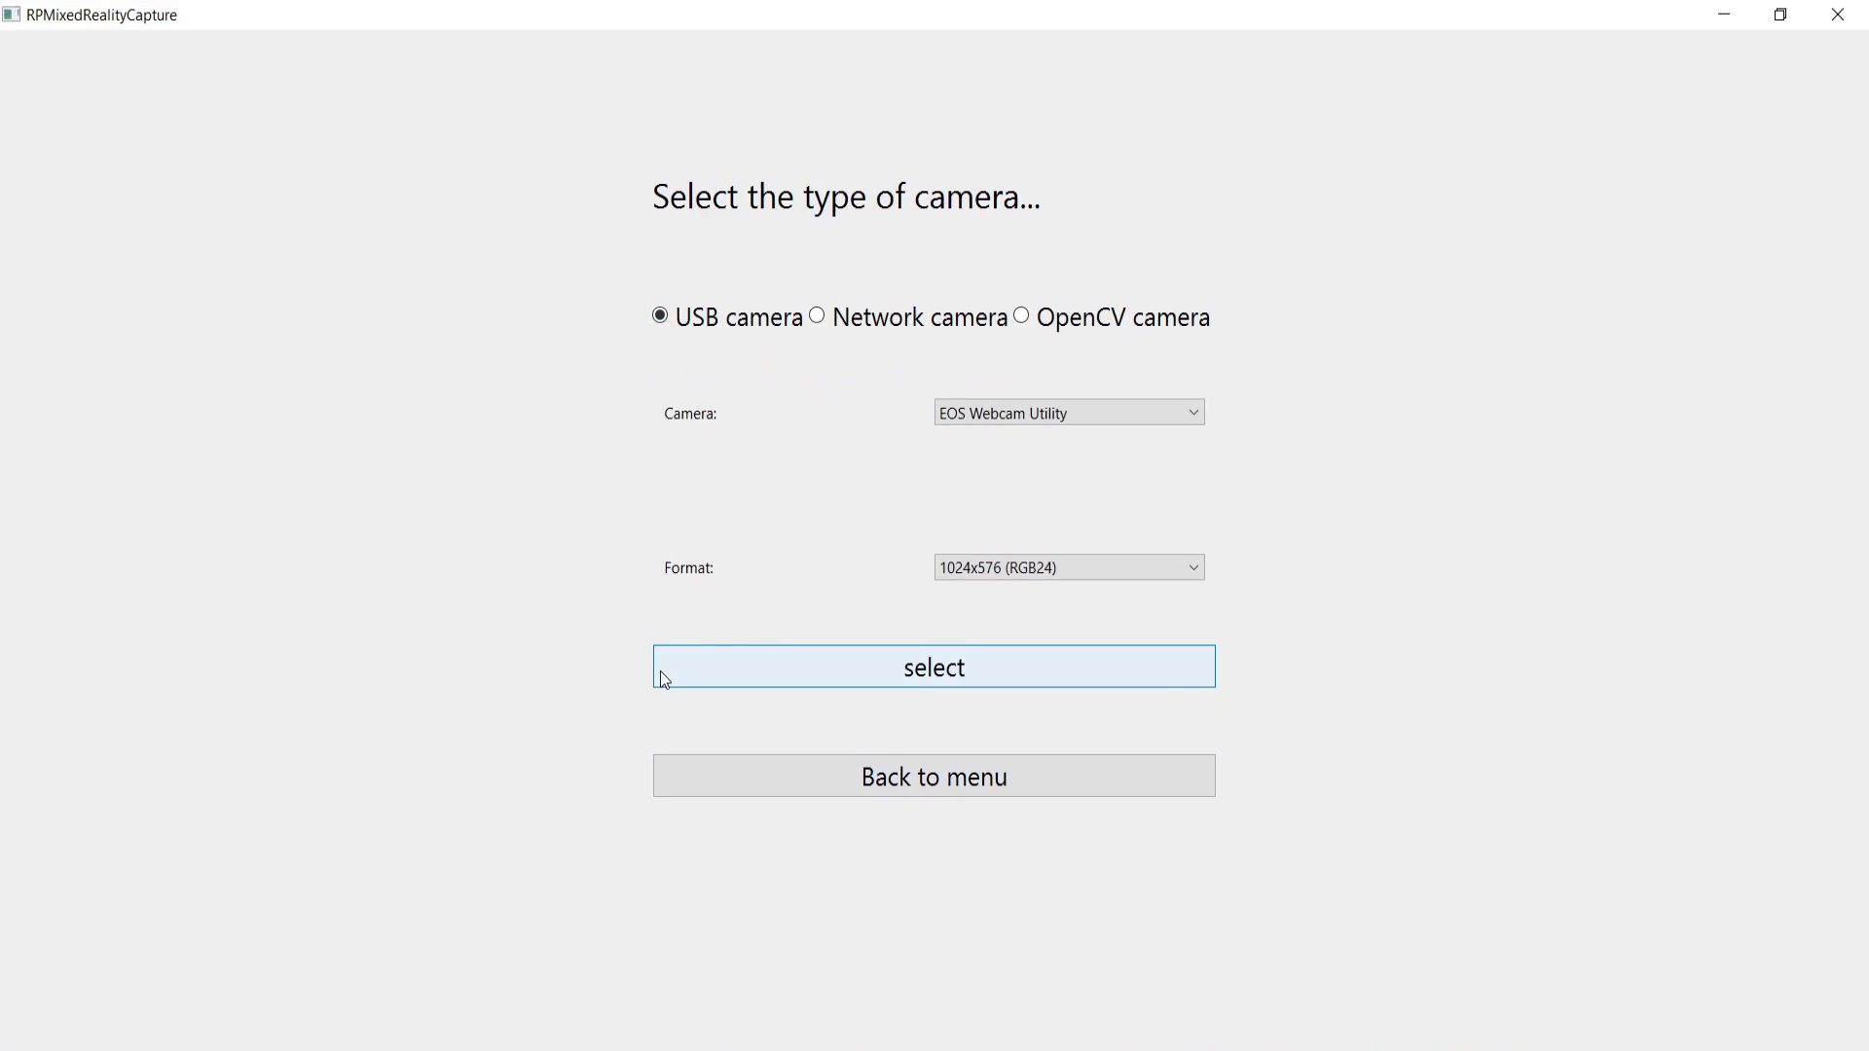
Step: View the settings for the network and OpenCV camera types, and return to the USB camera type
click(815, 317)
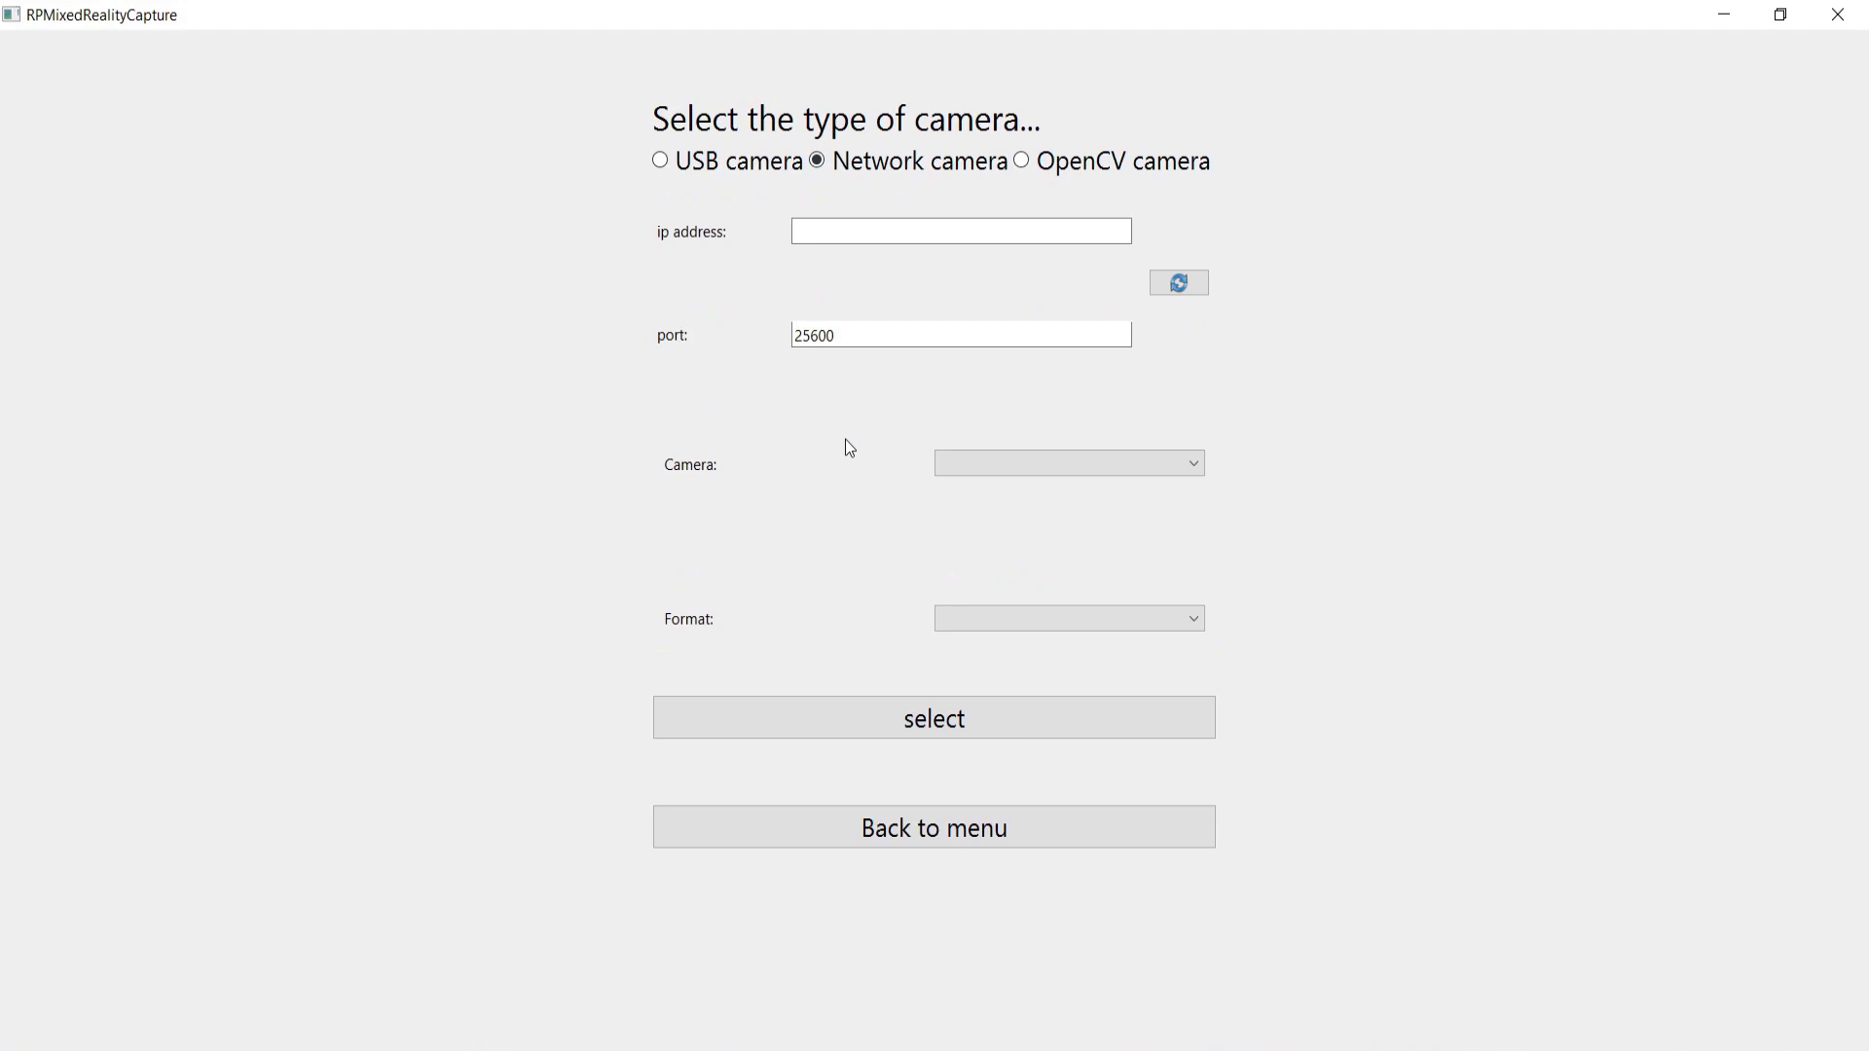
click(1020, 162)
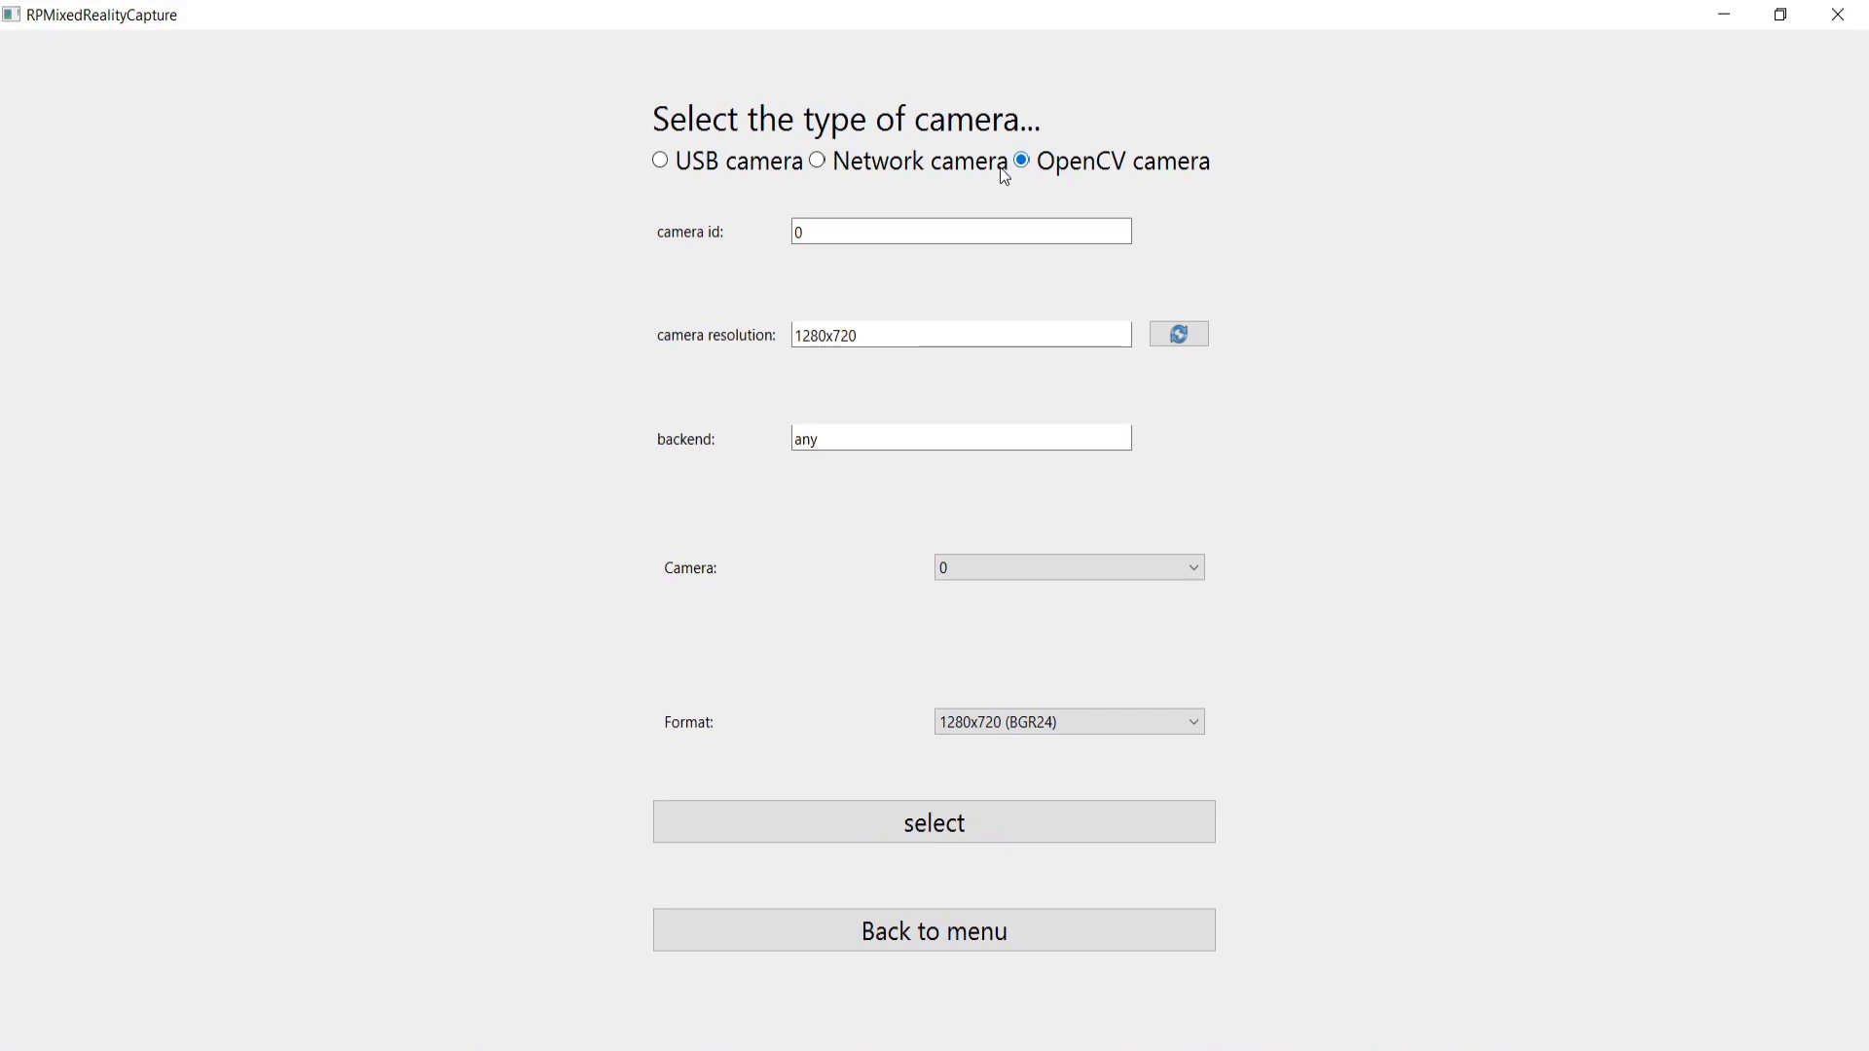
click(661, 162)
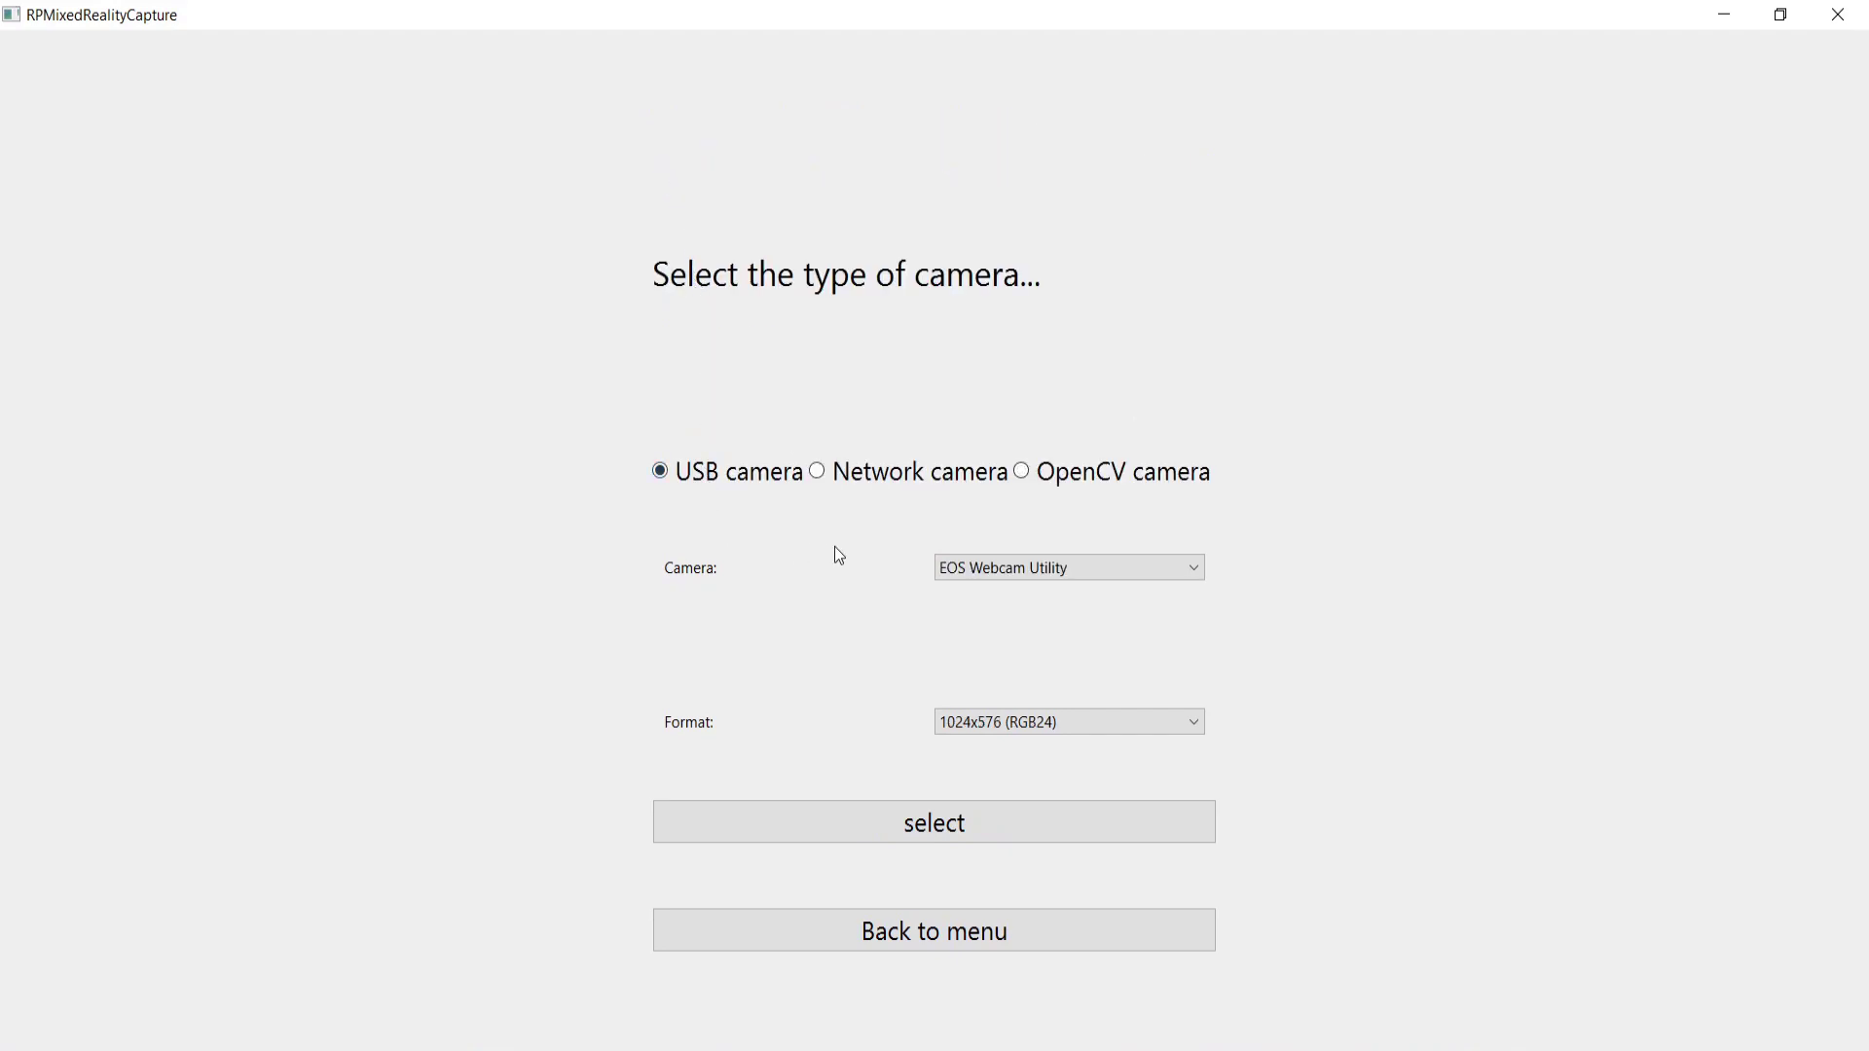
Step: Select the HD Webcam eMeet C960 with the 1280x720 (JPG) format as the calibration camera and confirm
click(1003, 568)
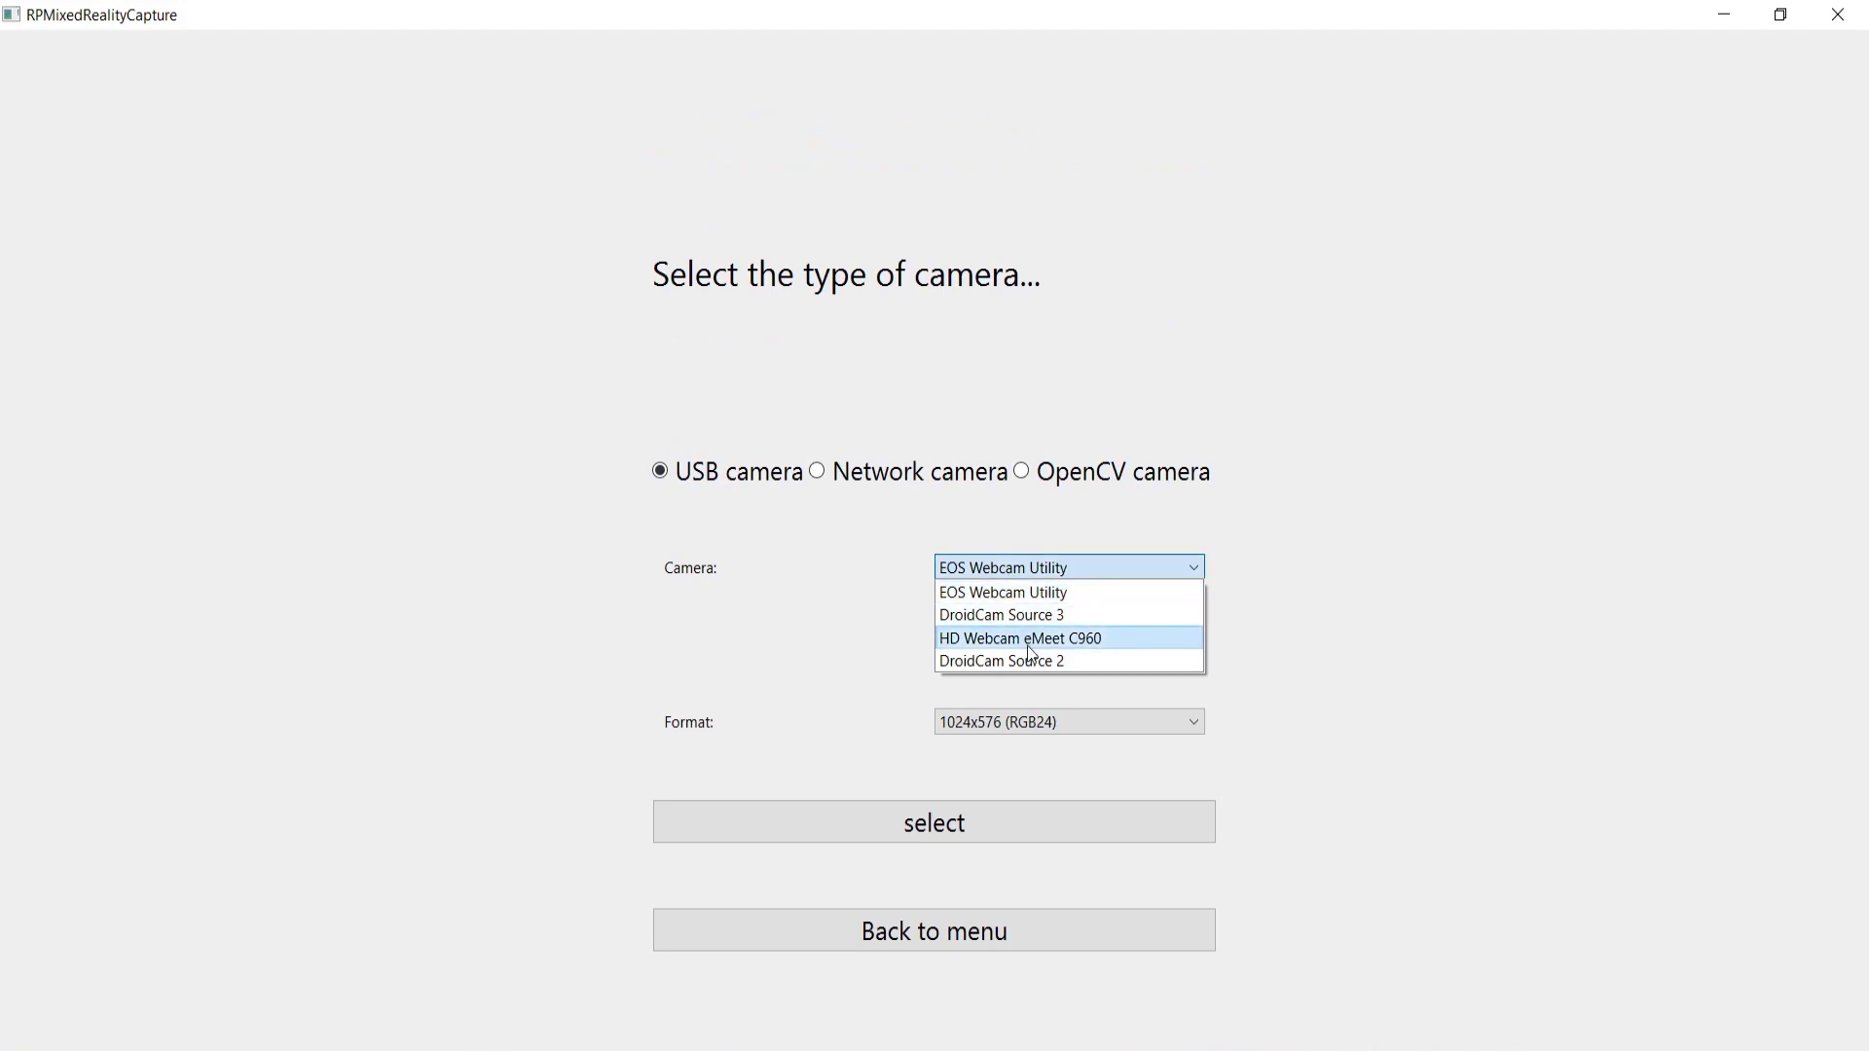
click(1032, 639)
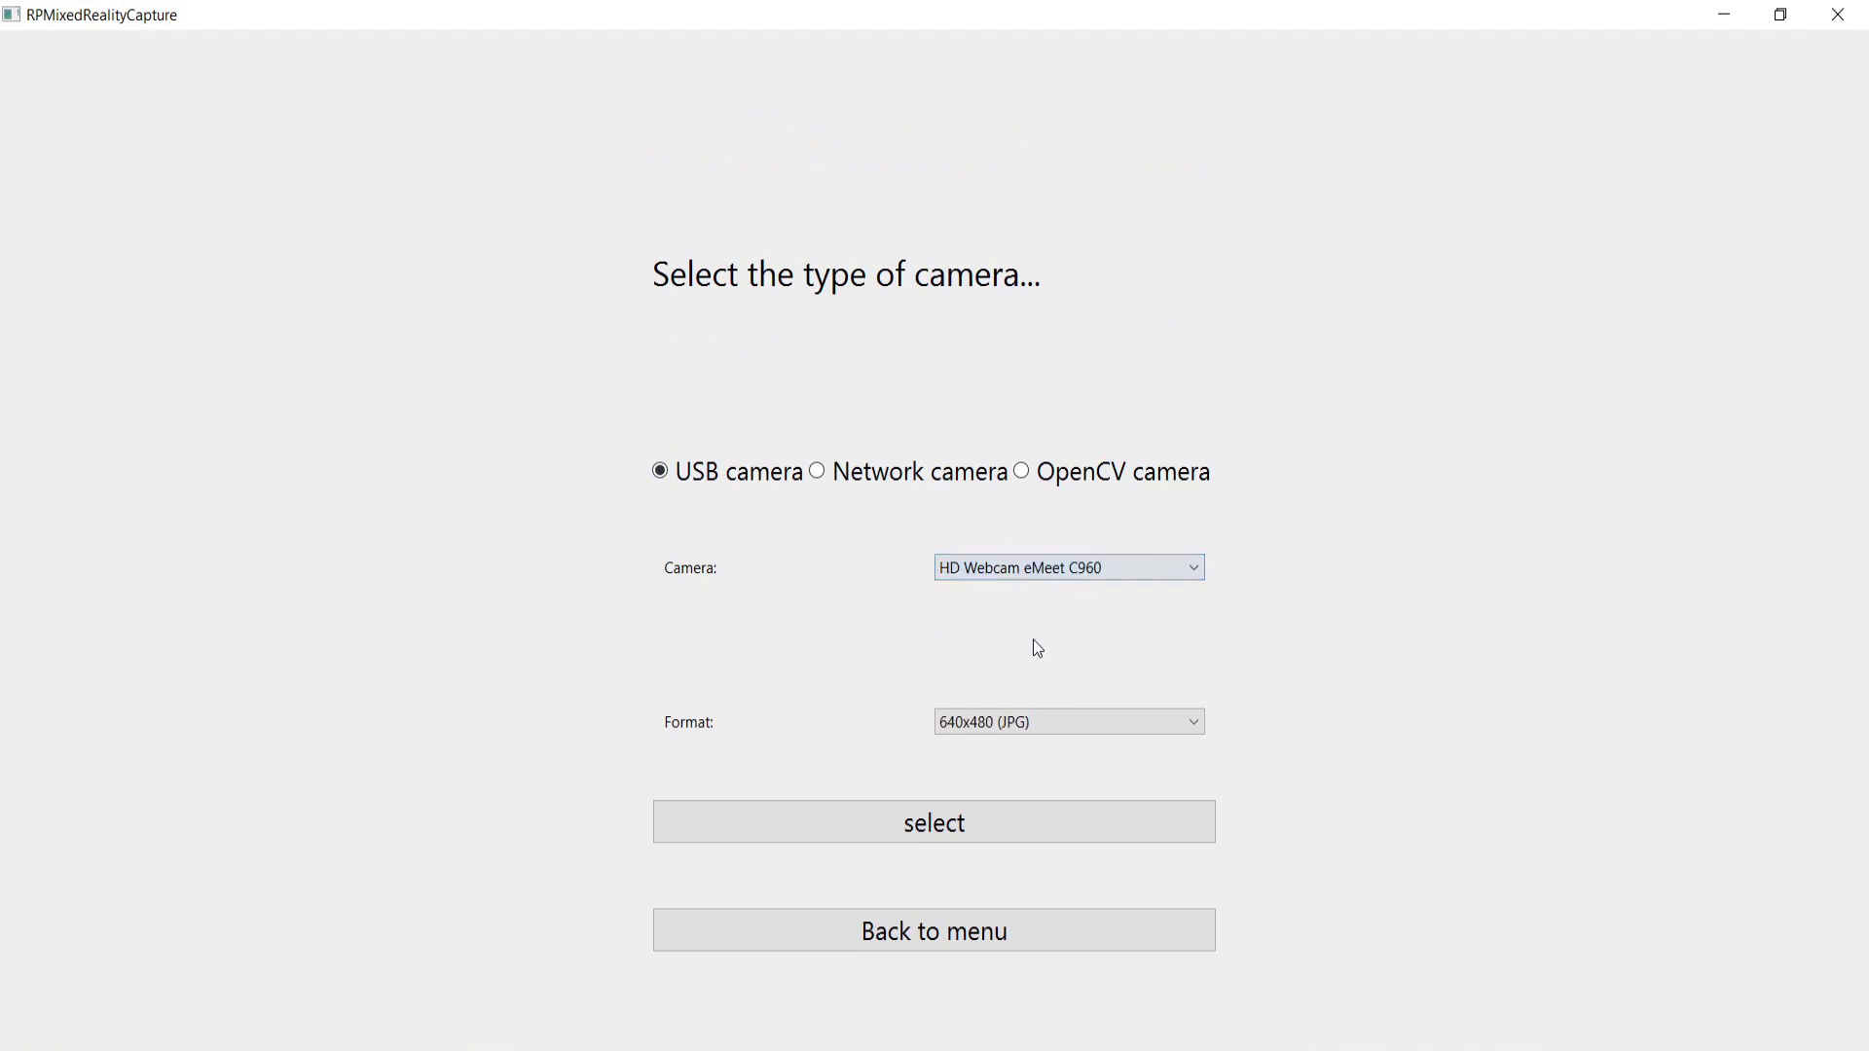
click(1088, 722)
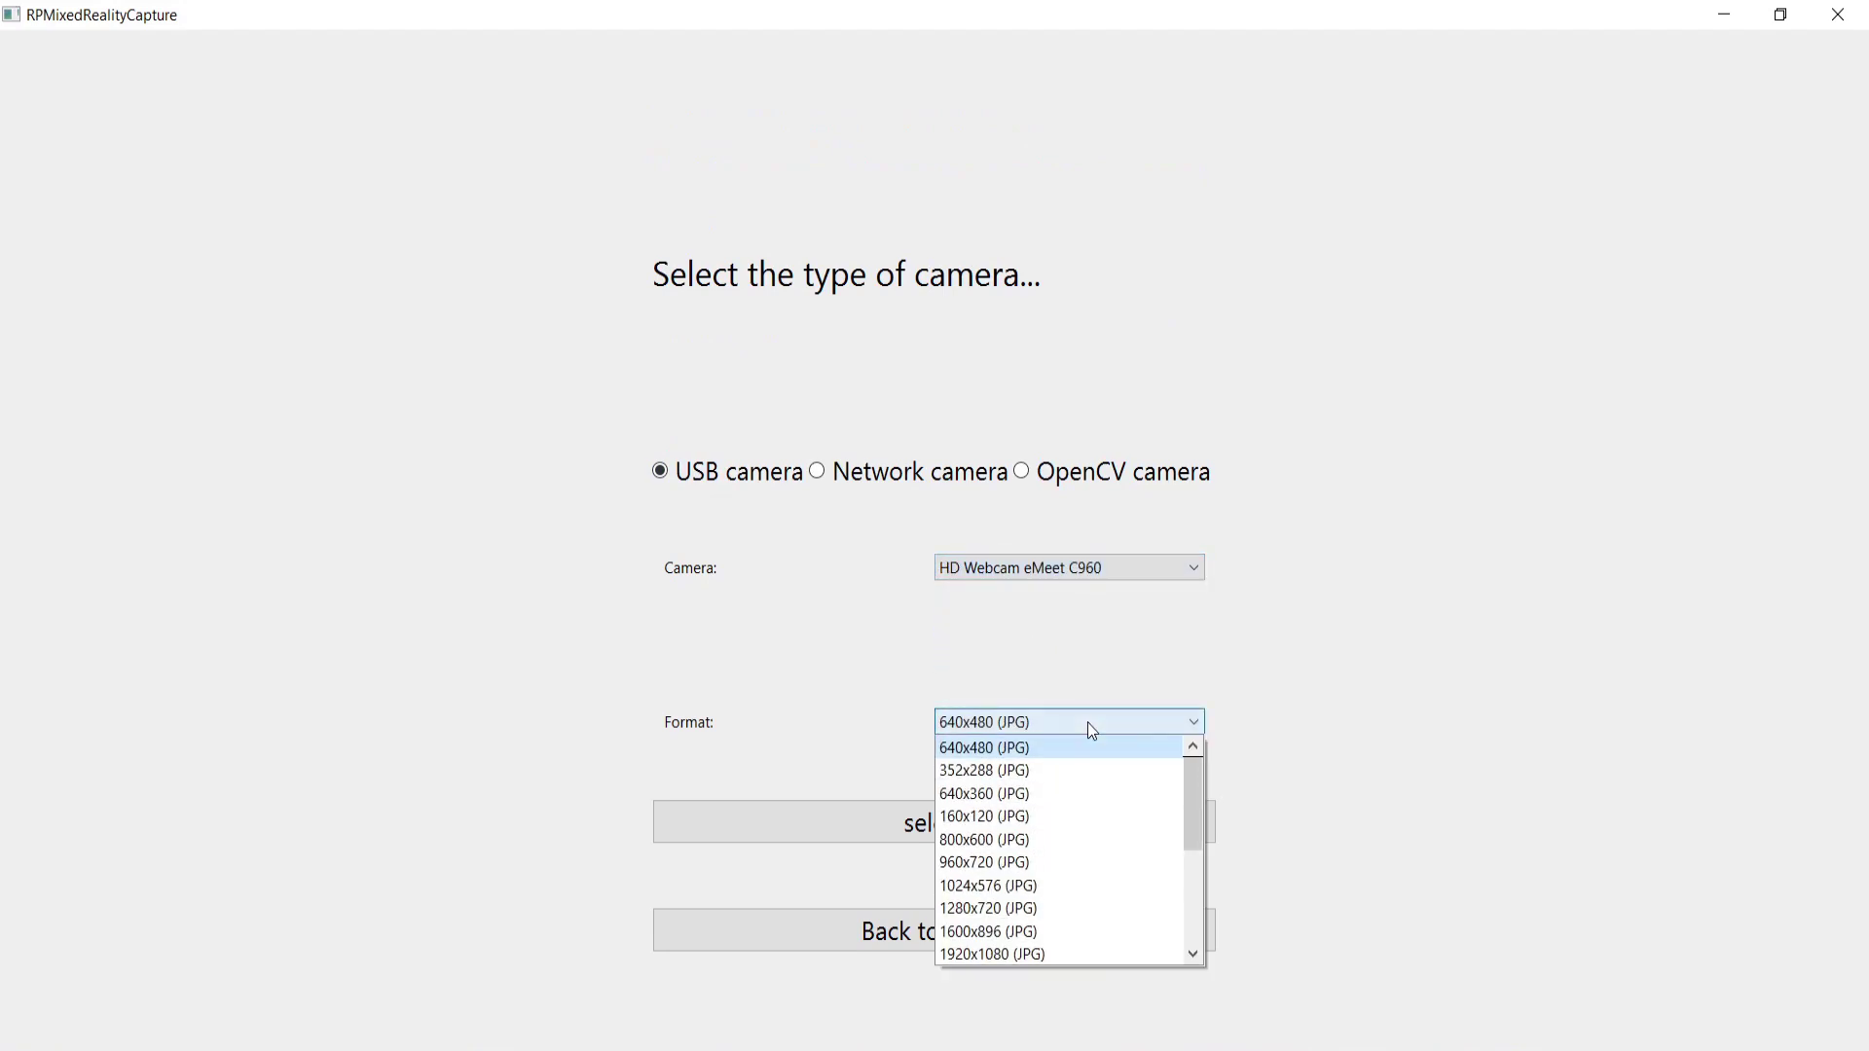
click(1110, 904)
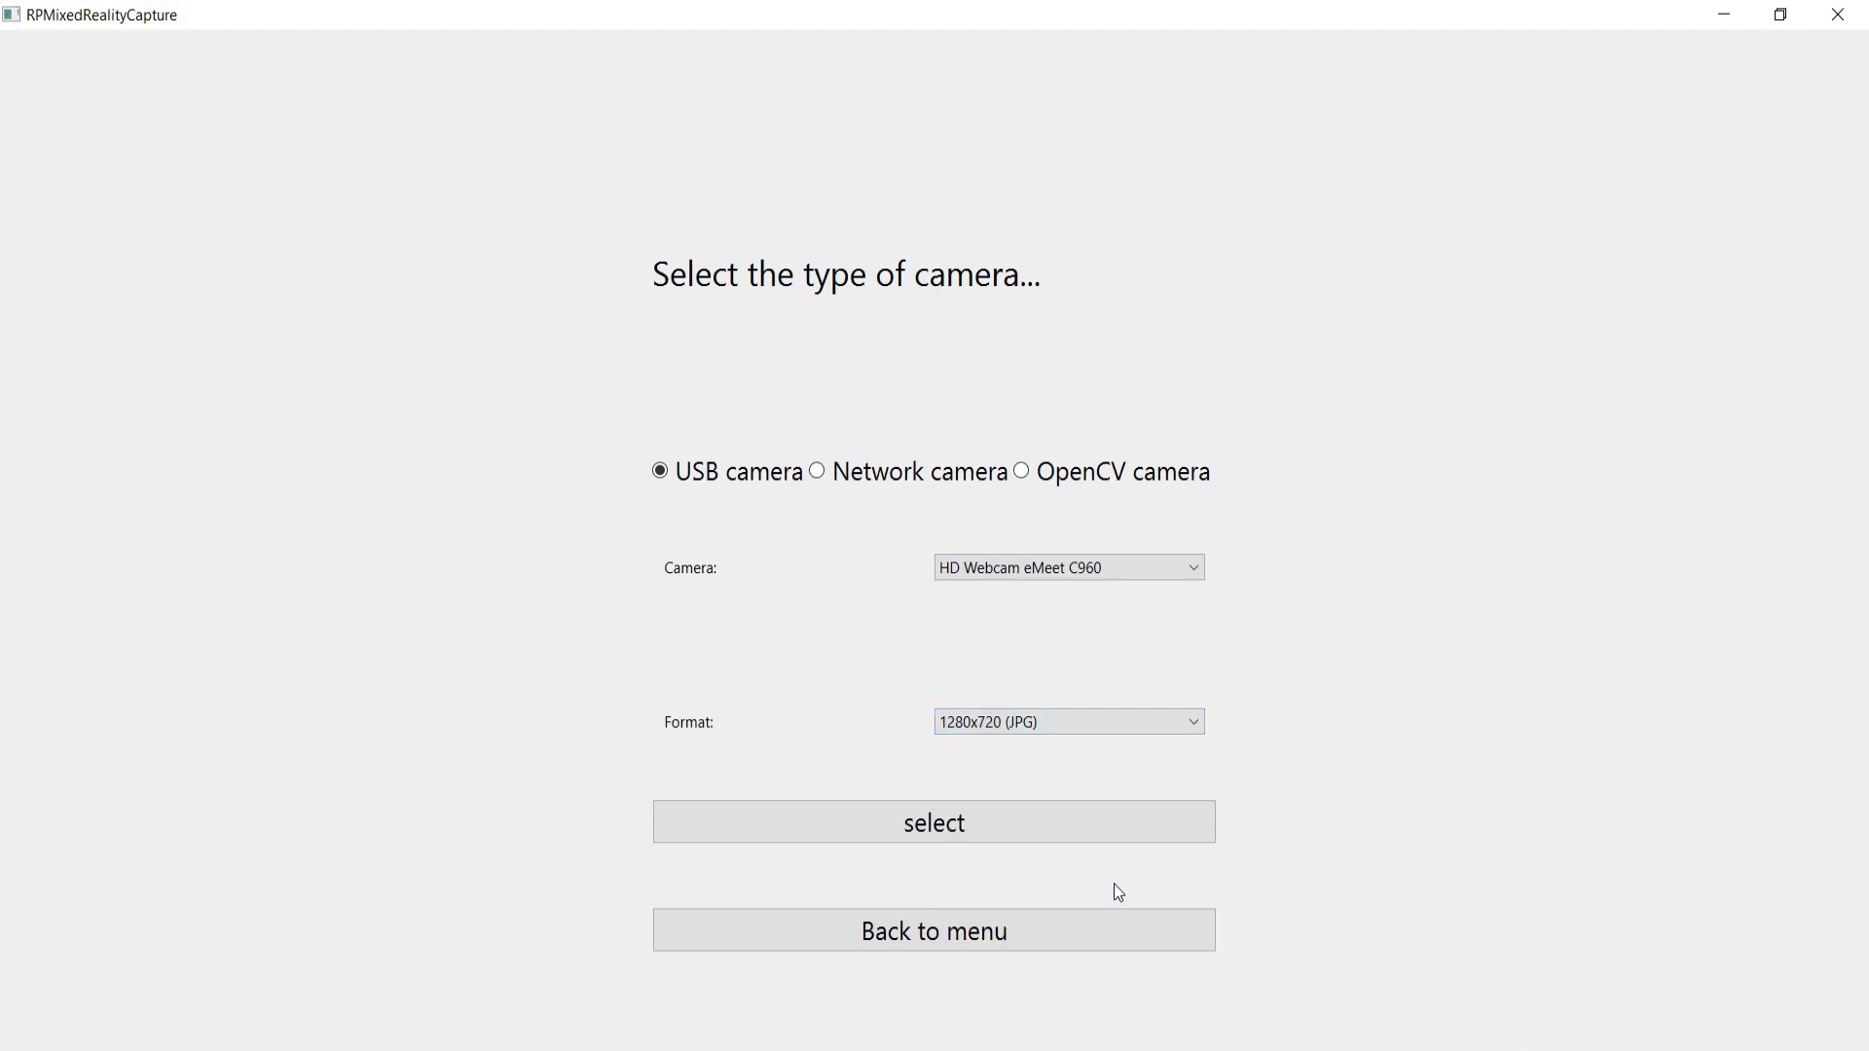
click(966, 825)
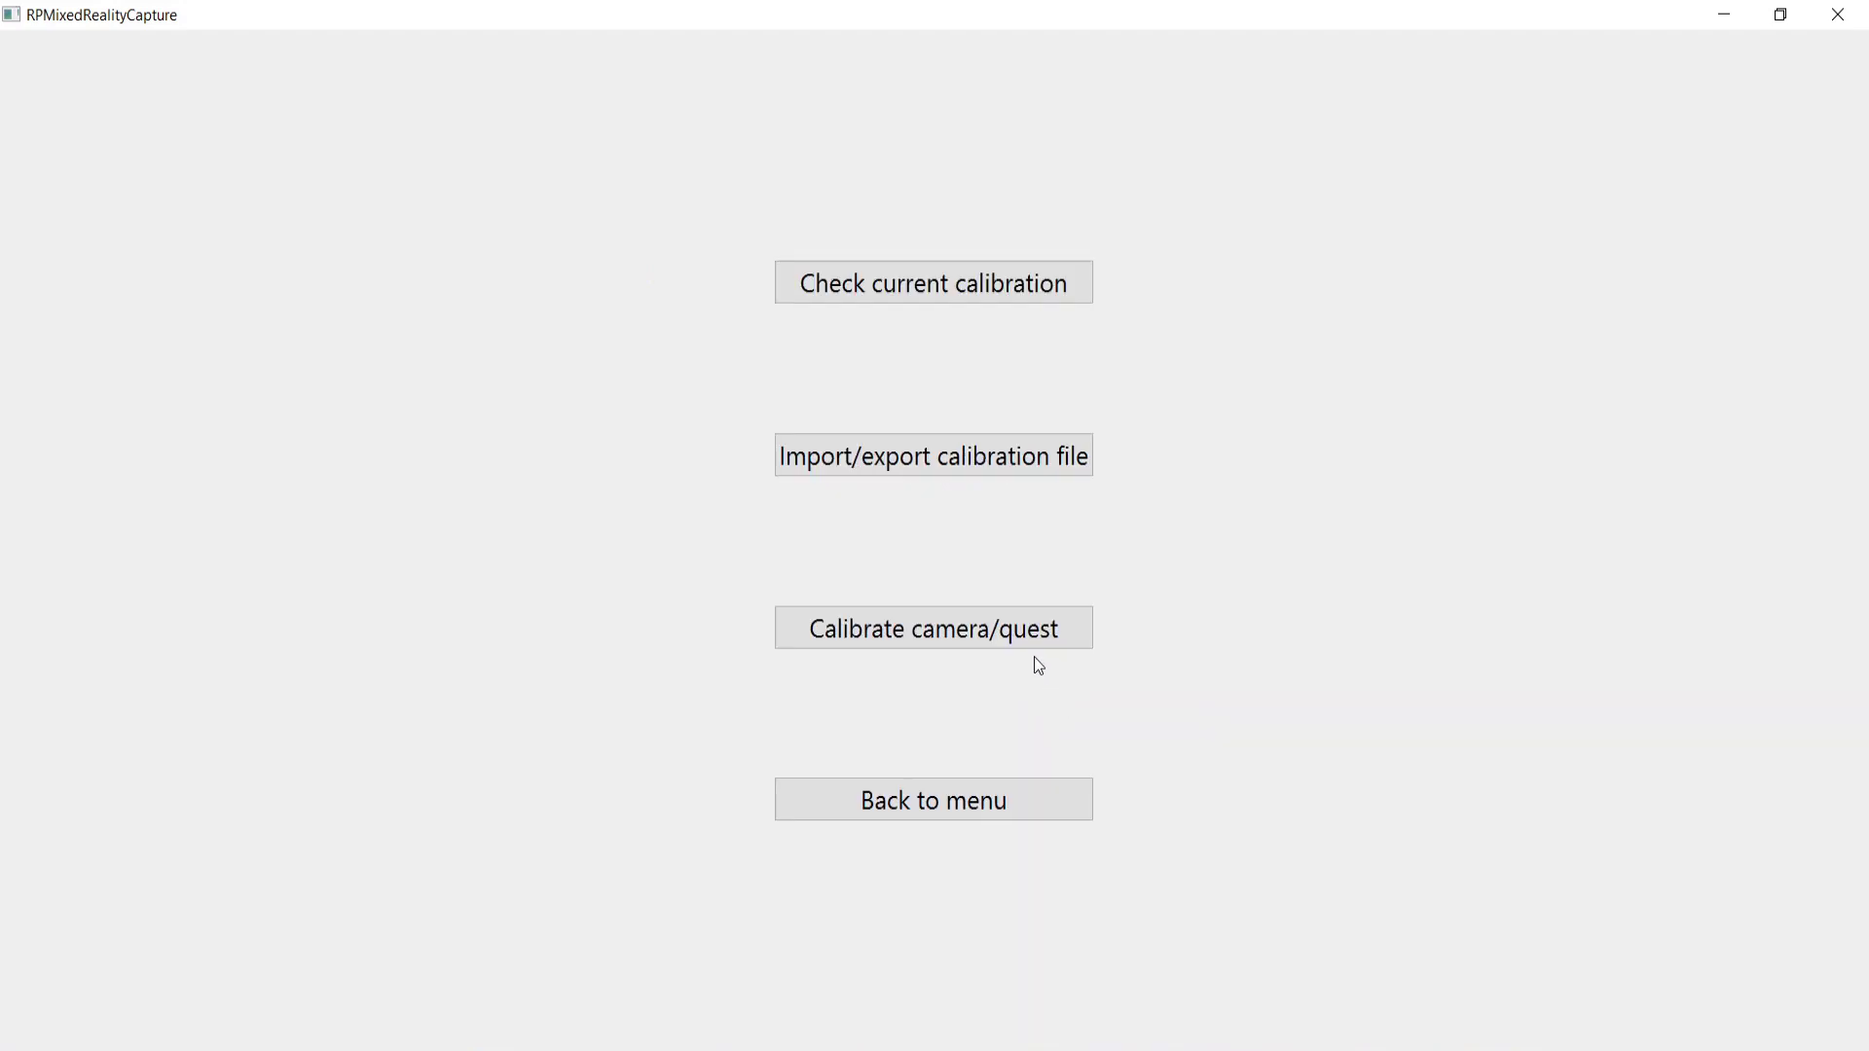
Step: Open the simple camera intrinsic and pose calibration and start calibrating from the captured frames
click(1003, 631)
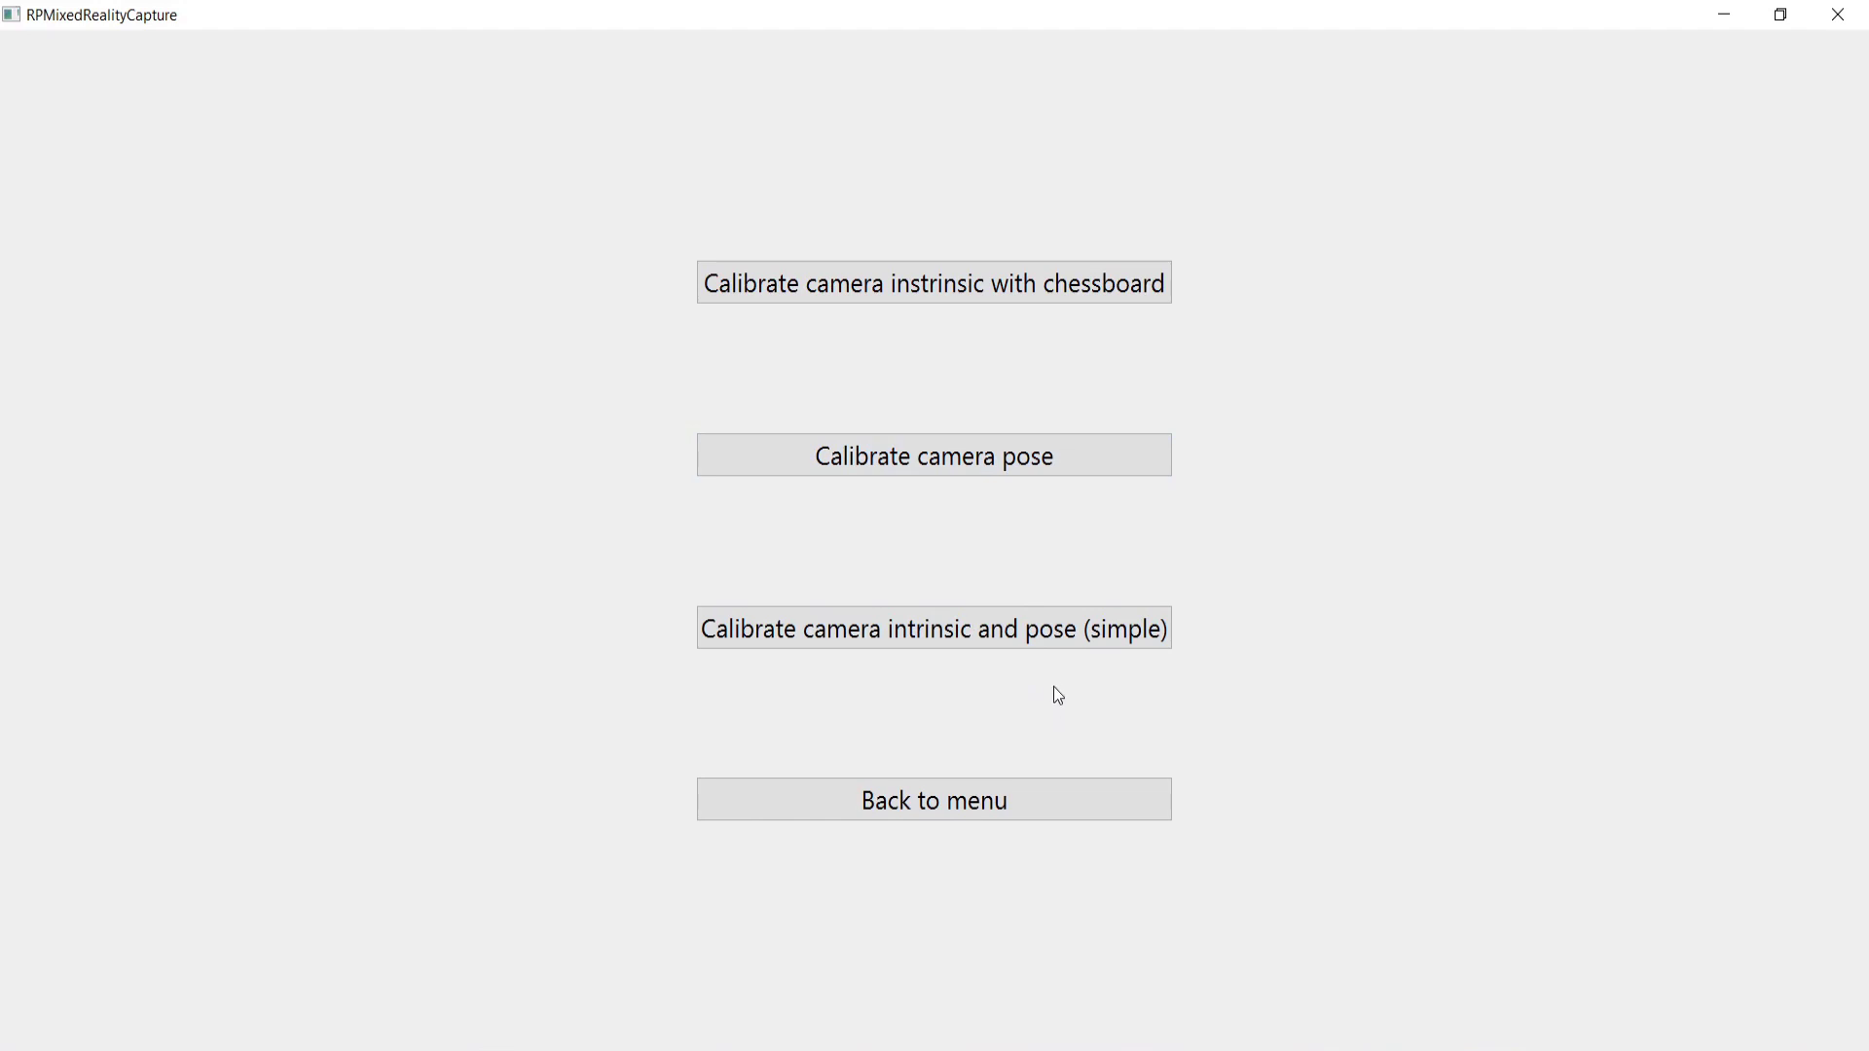
click(1026, 632)
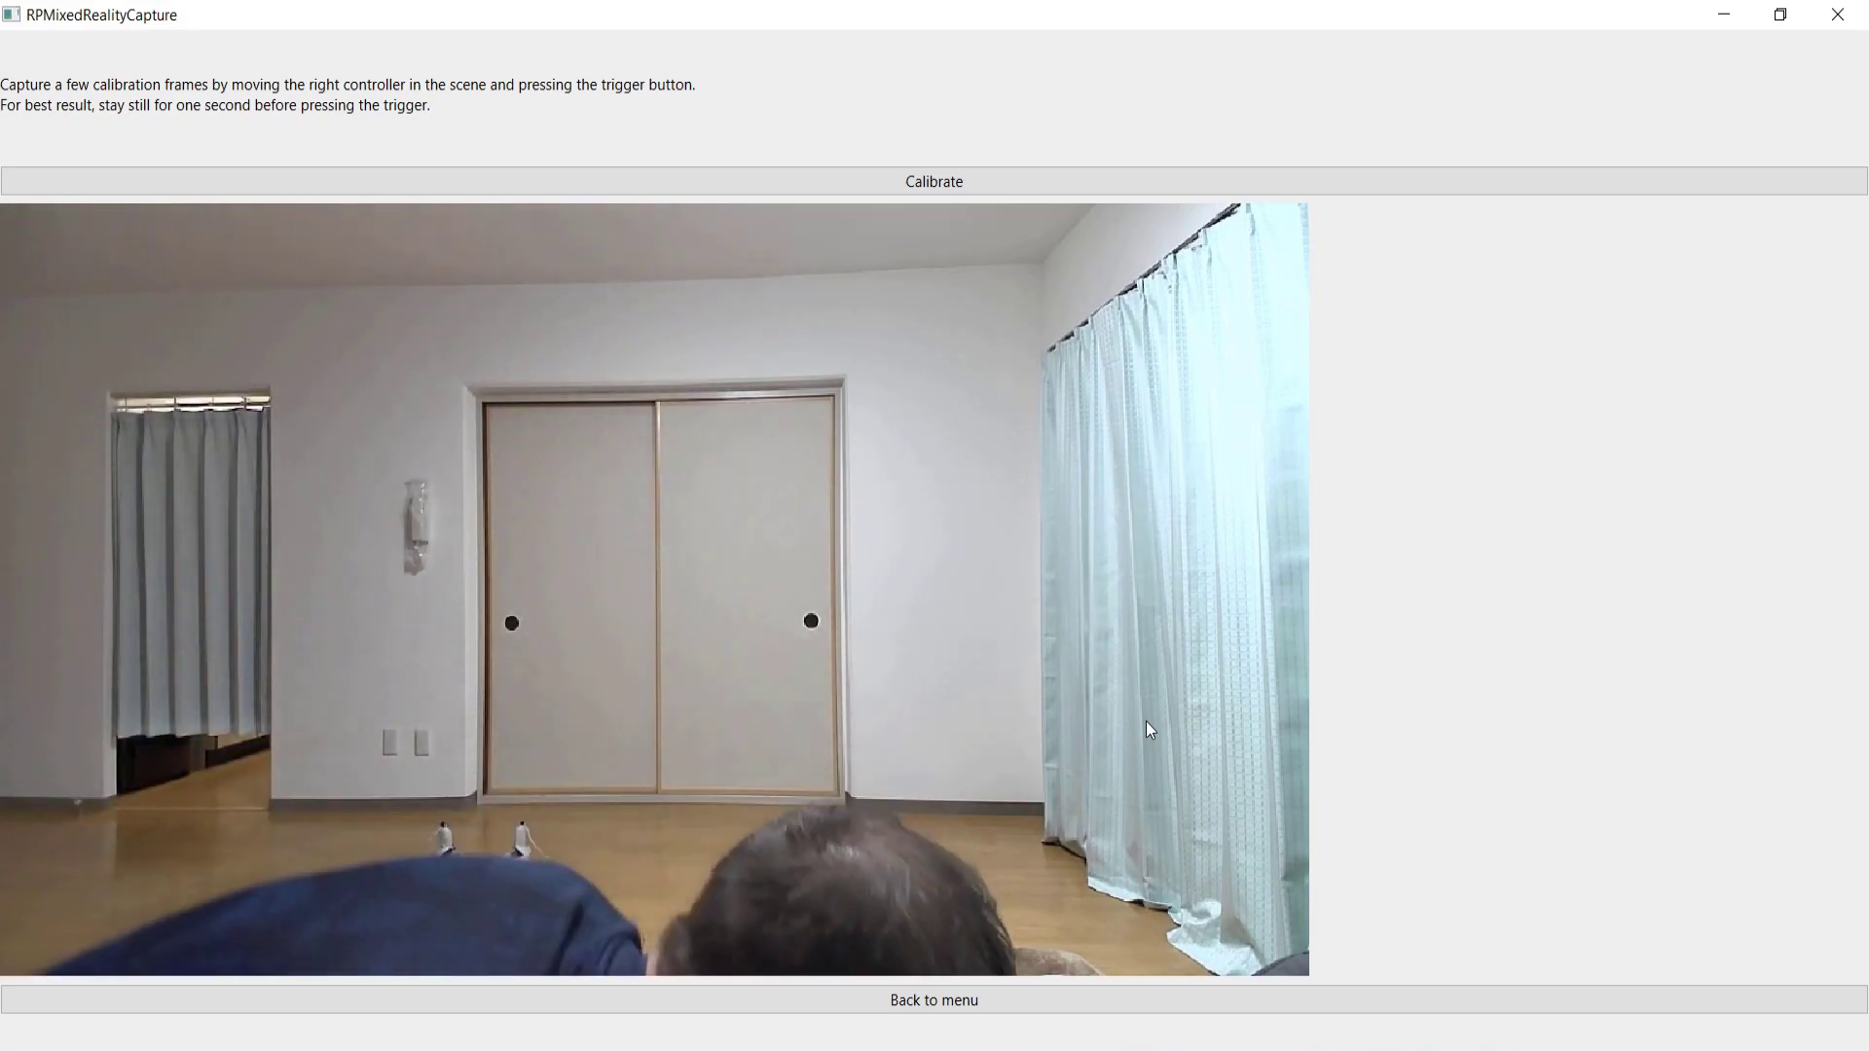
click(934, 181)
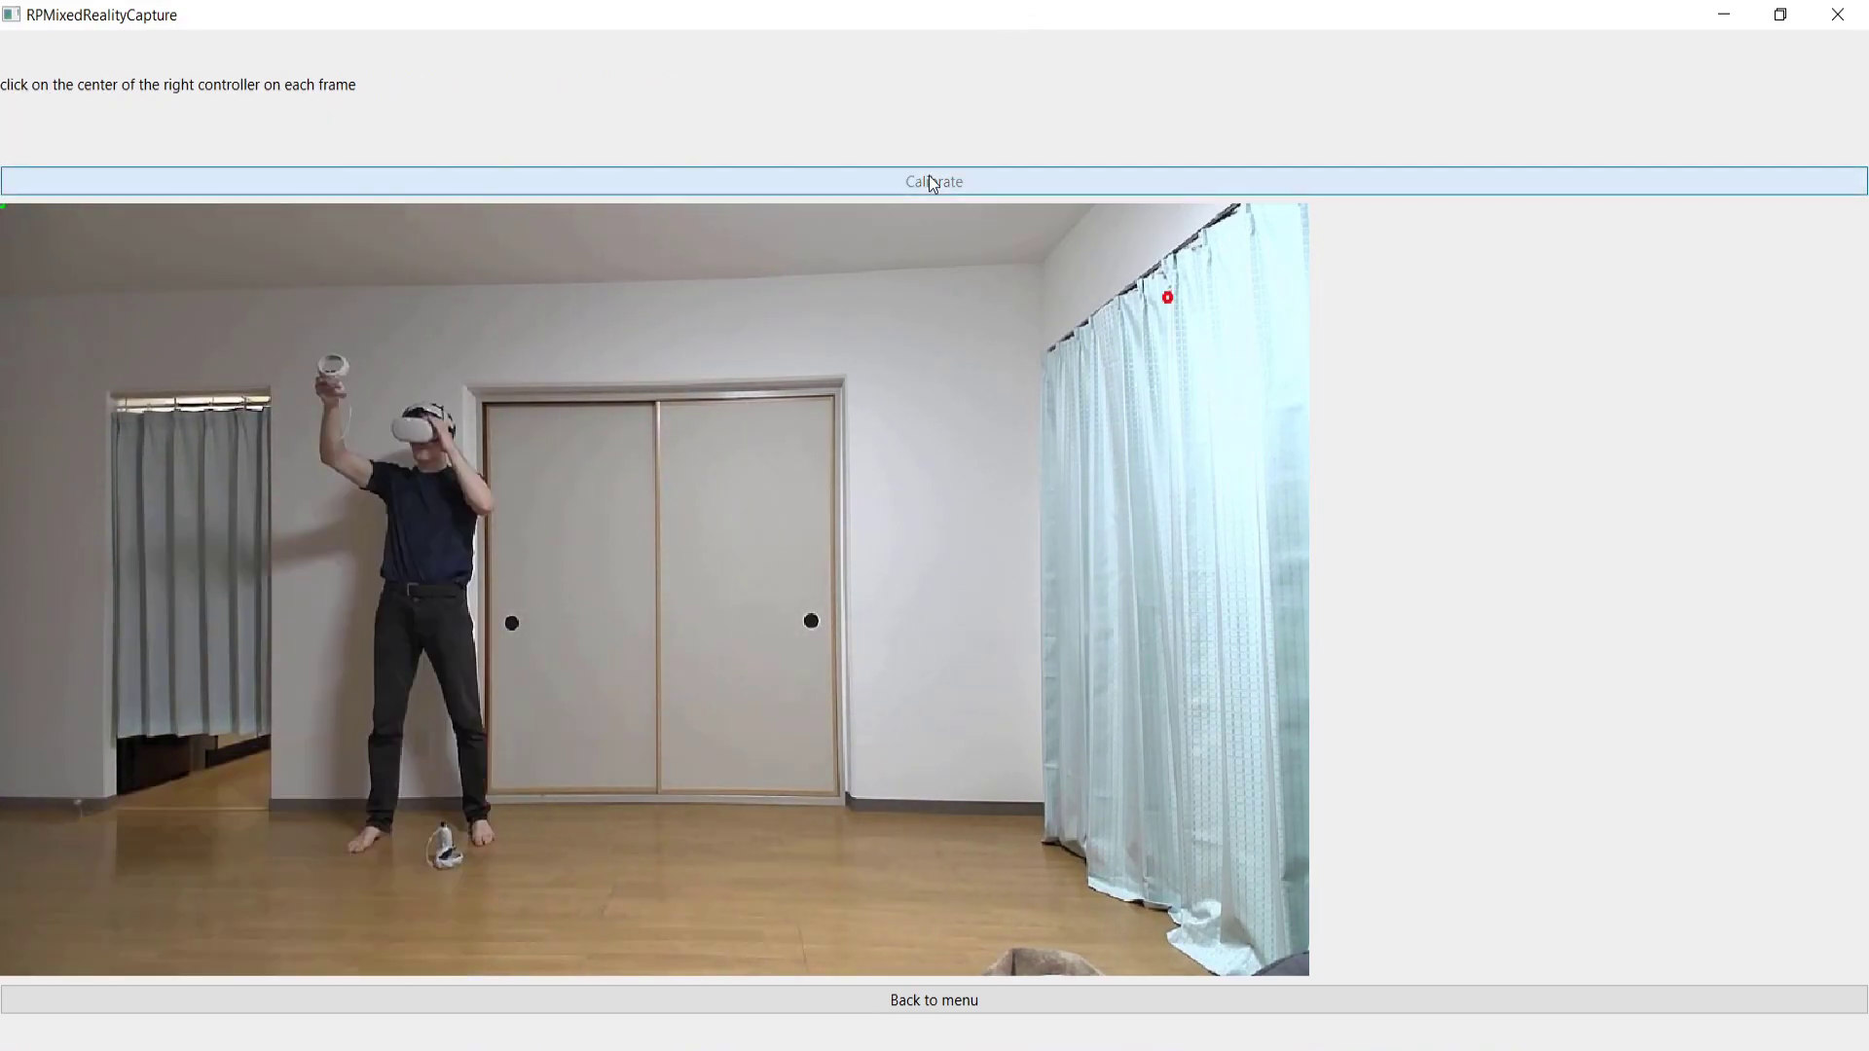
Step: Mark the center of the right controller on each captured calibration frame
click(336, 370)
click(325, 440)
click(331, 571)
click(325, 820)
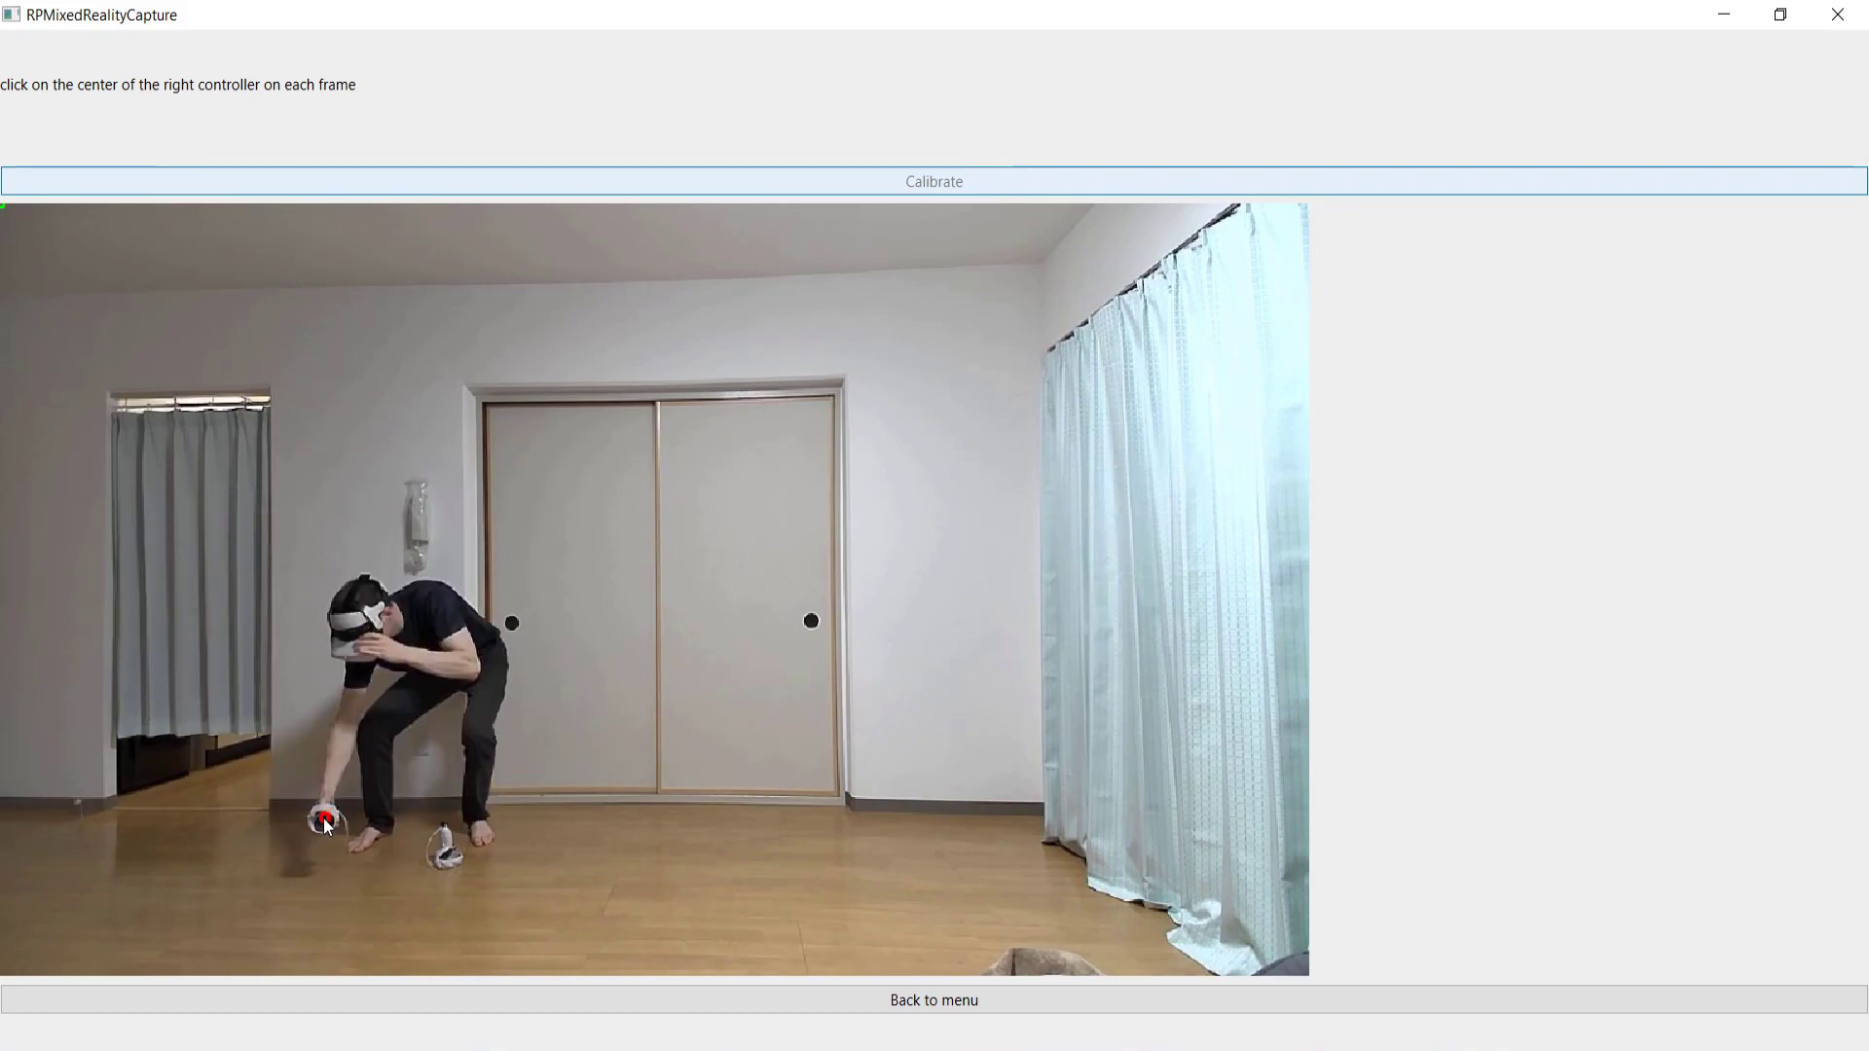
click(557, 389)
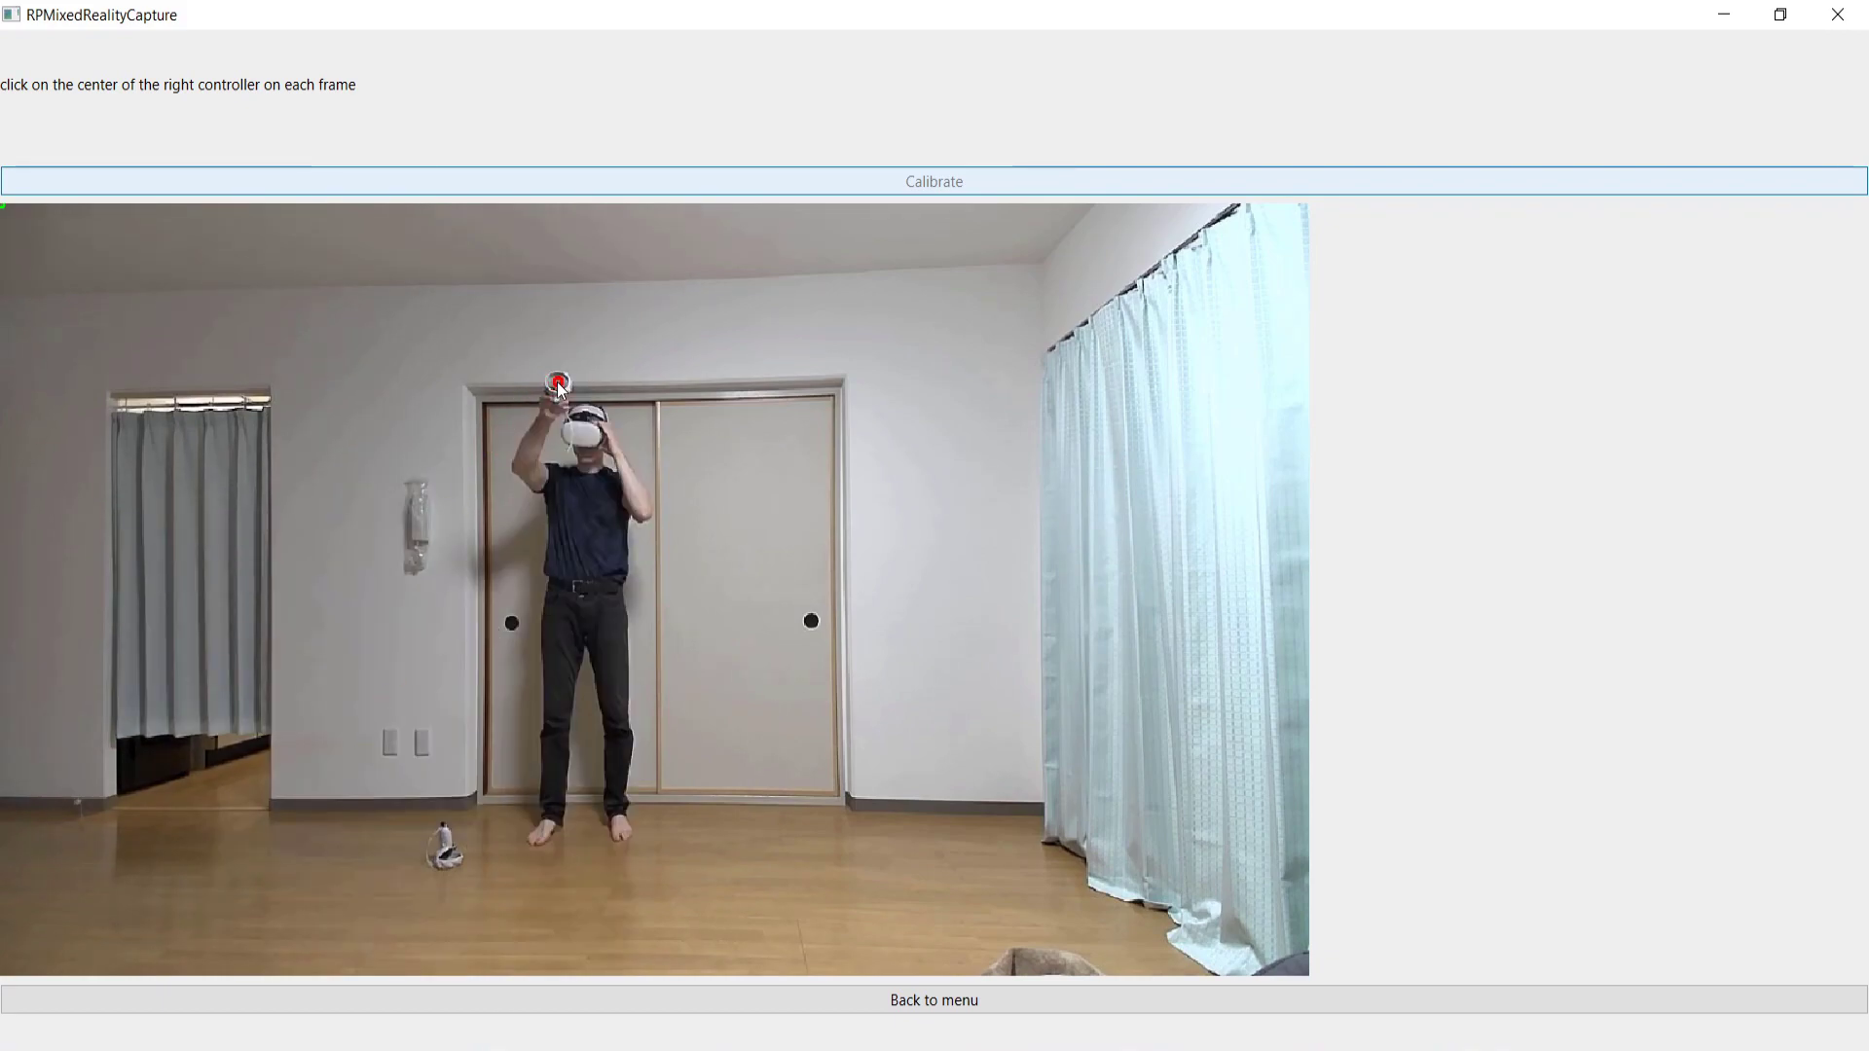
click(550, 516)
click(572, 808)
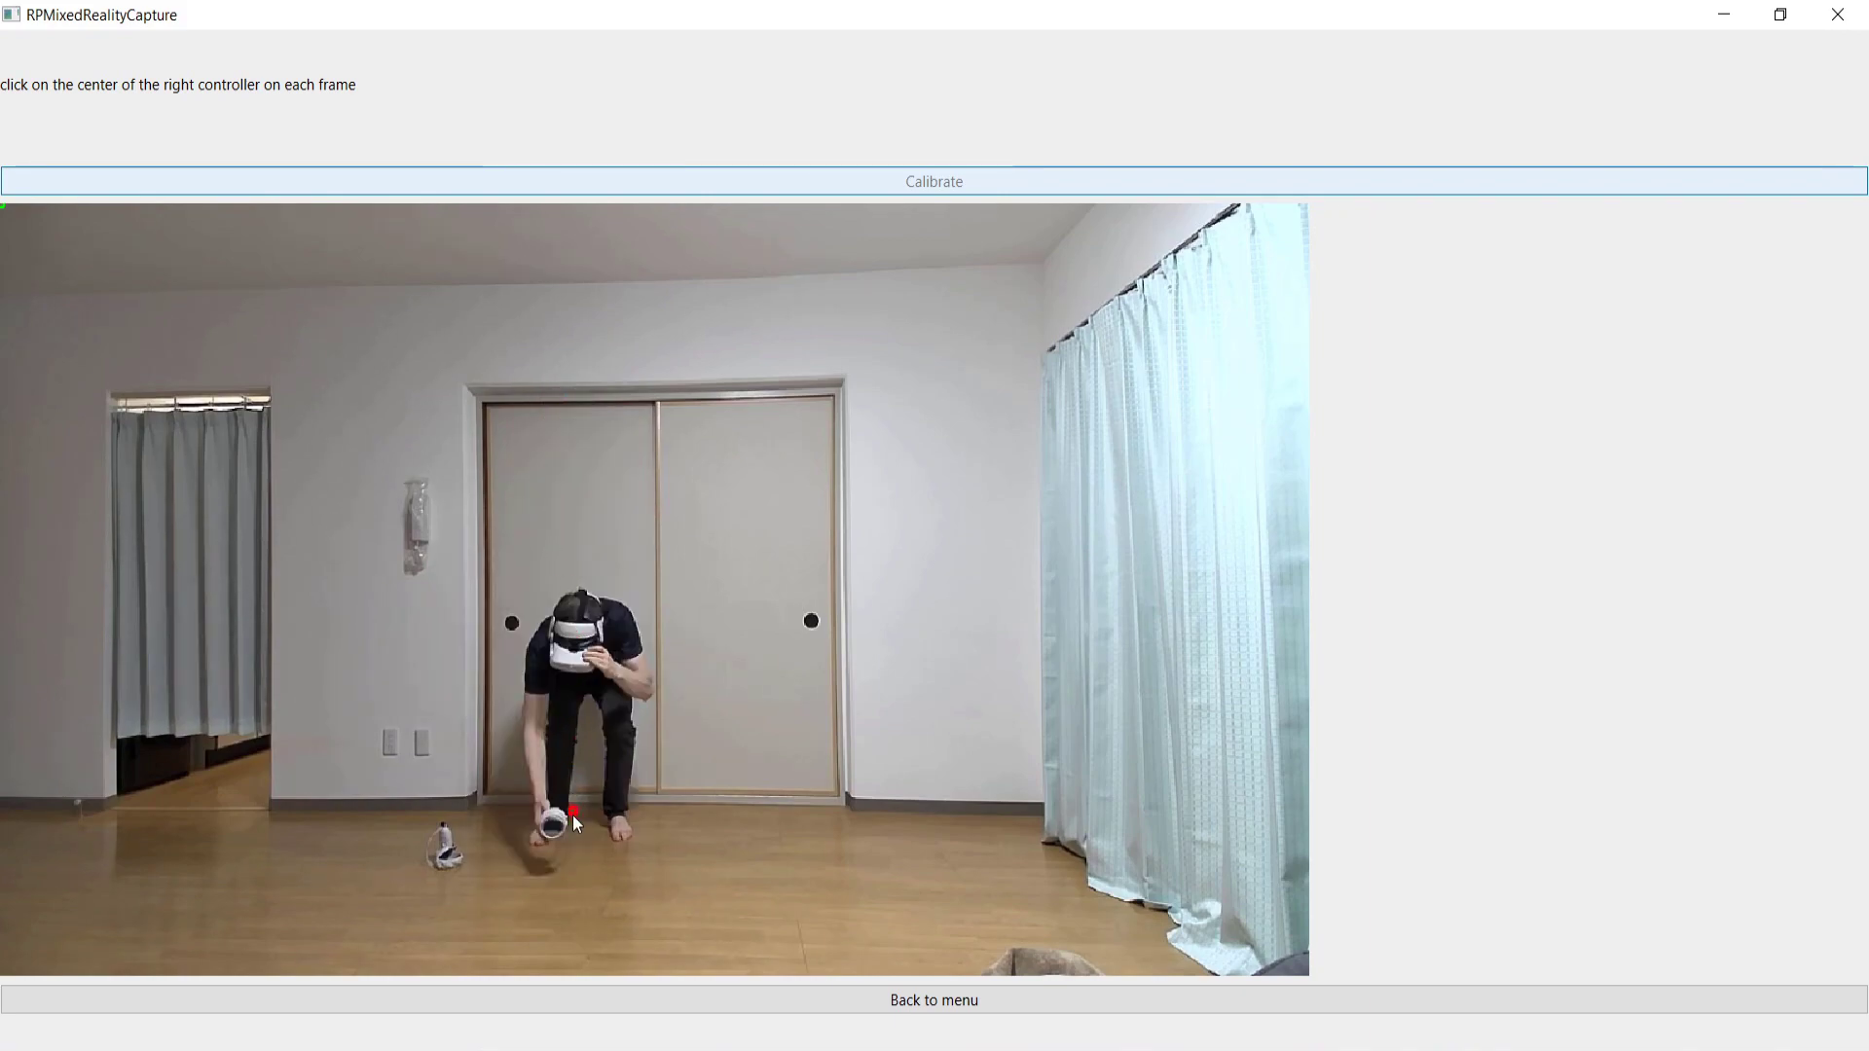
click(752, 389)
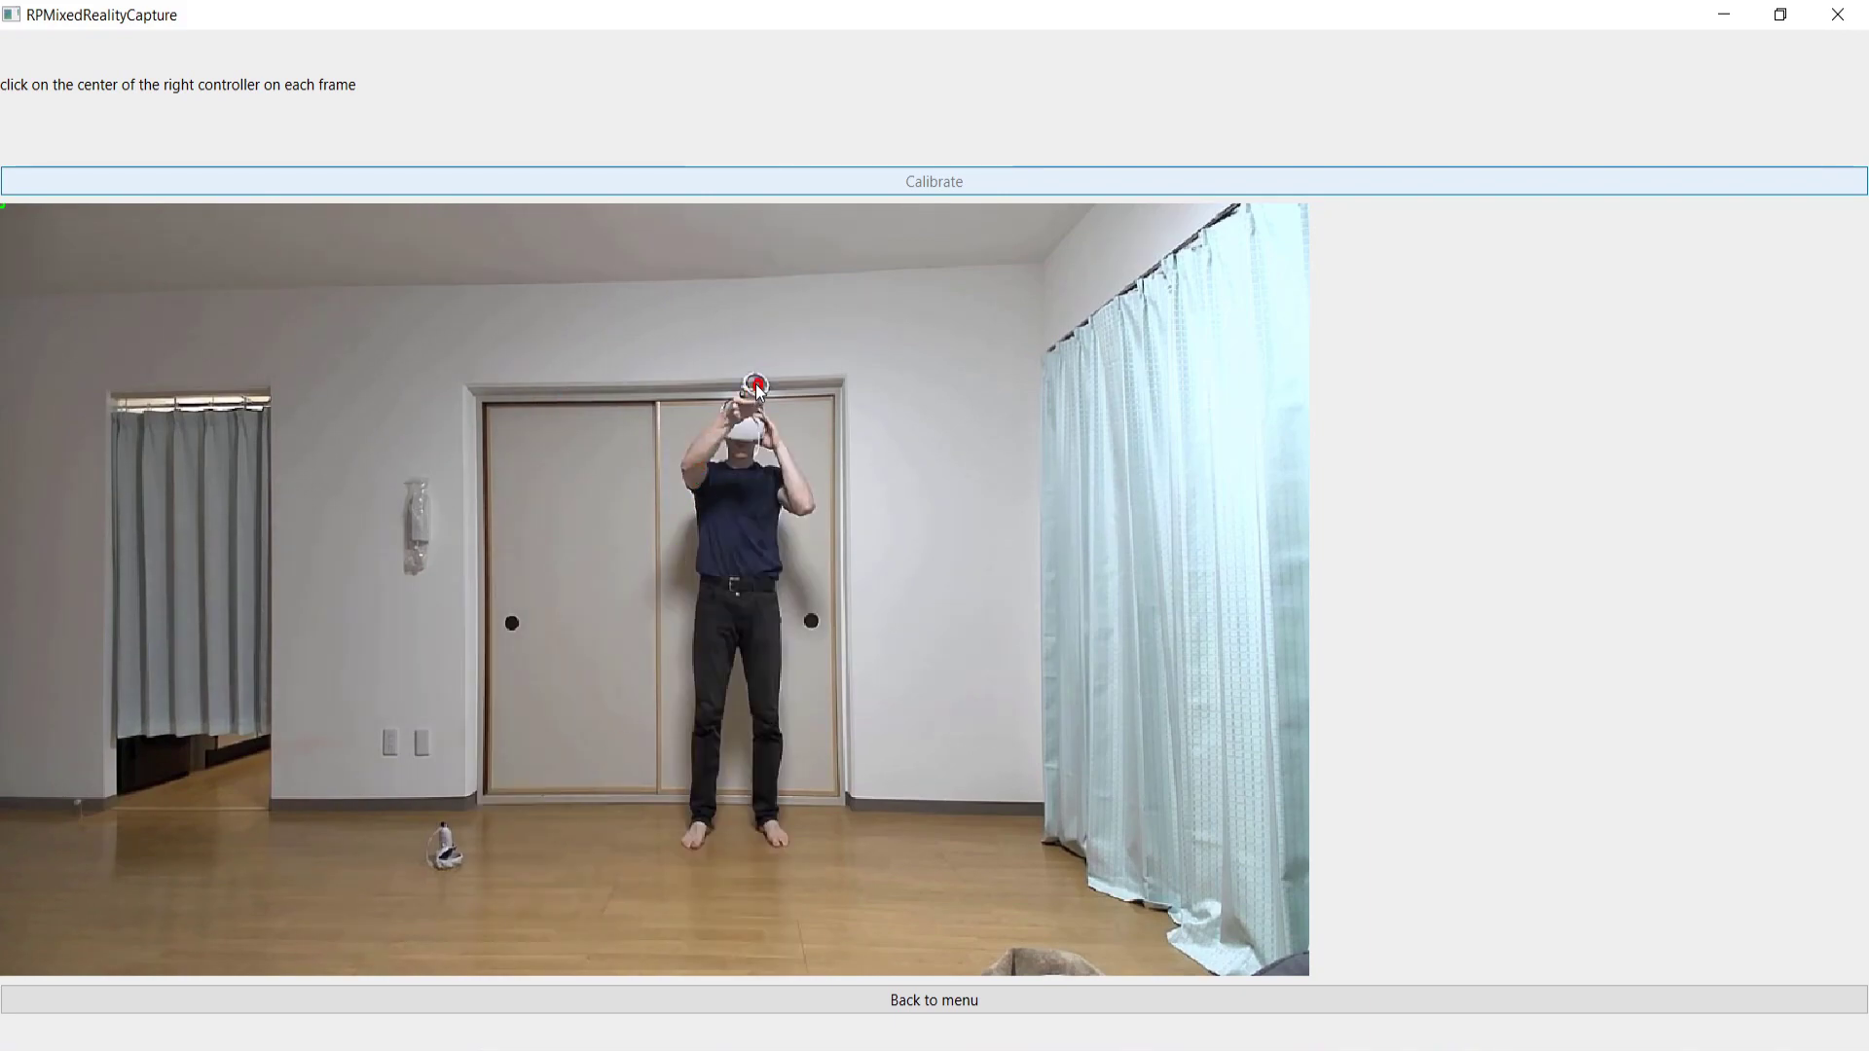
click(769, 515)
click(775, 803)
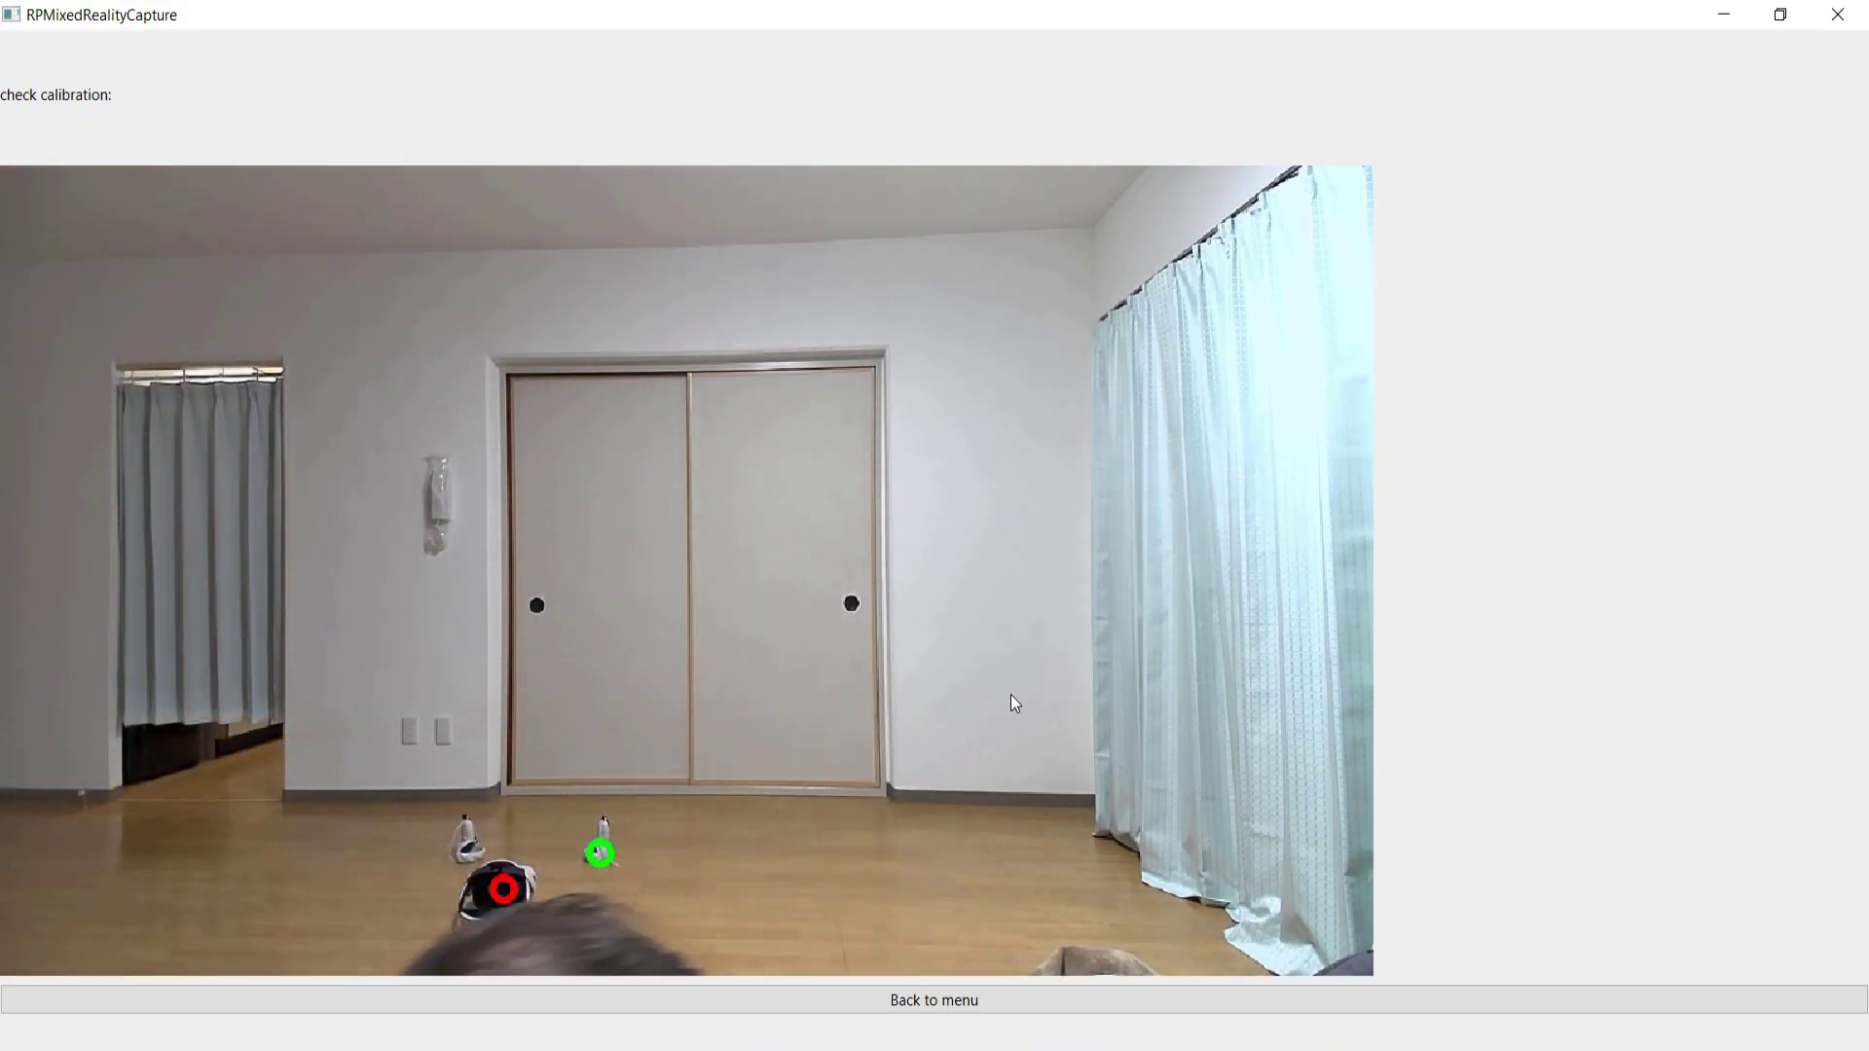
Step: Leave the calibration check for the main menu, open Recording and accept the Quest's prefilled IP address
click(944, 1000)
click(931, 800)
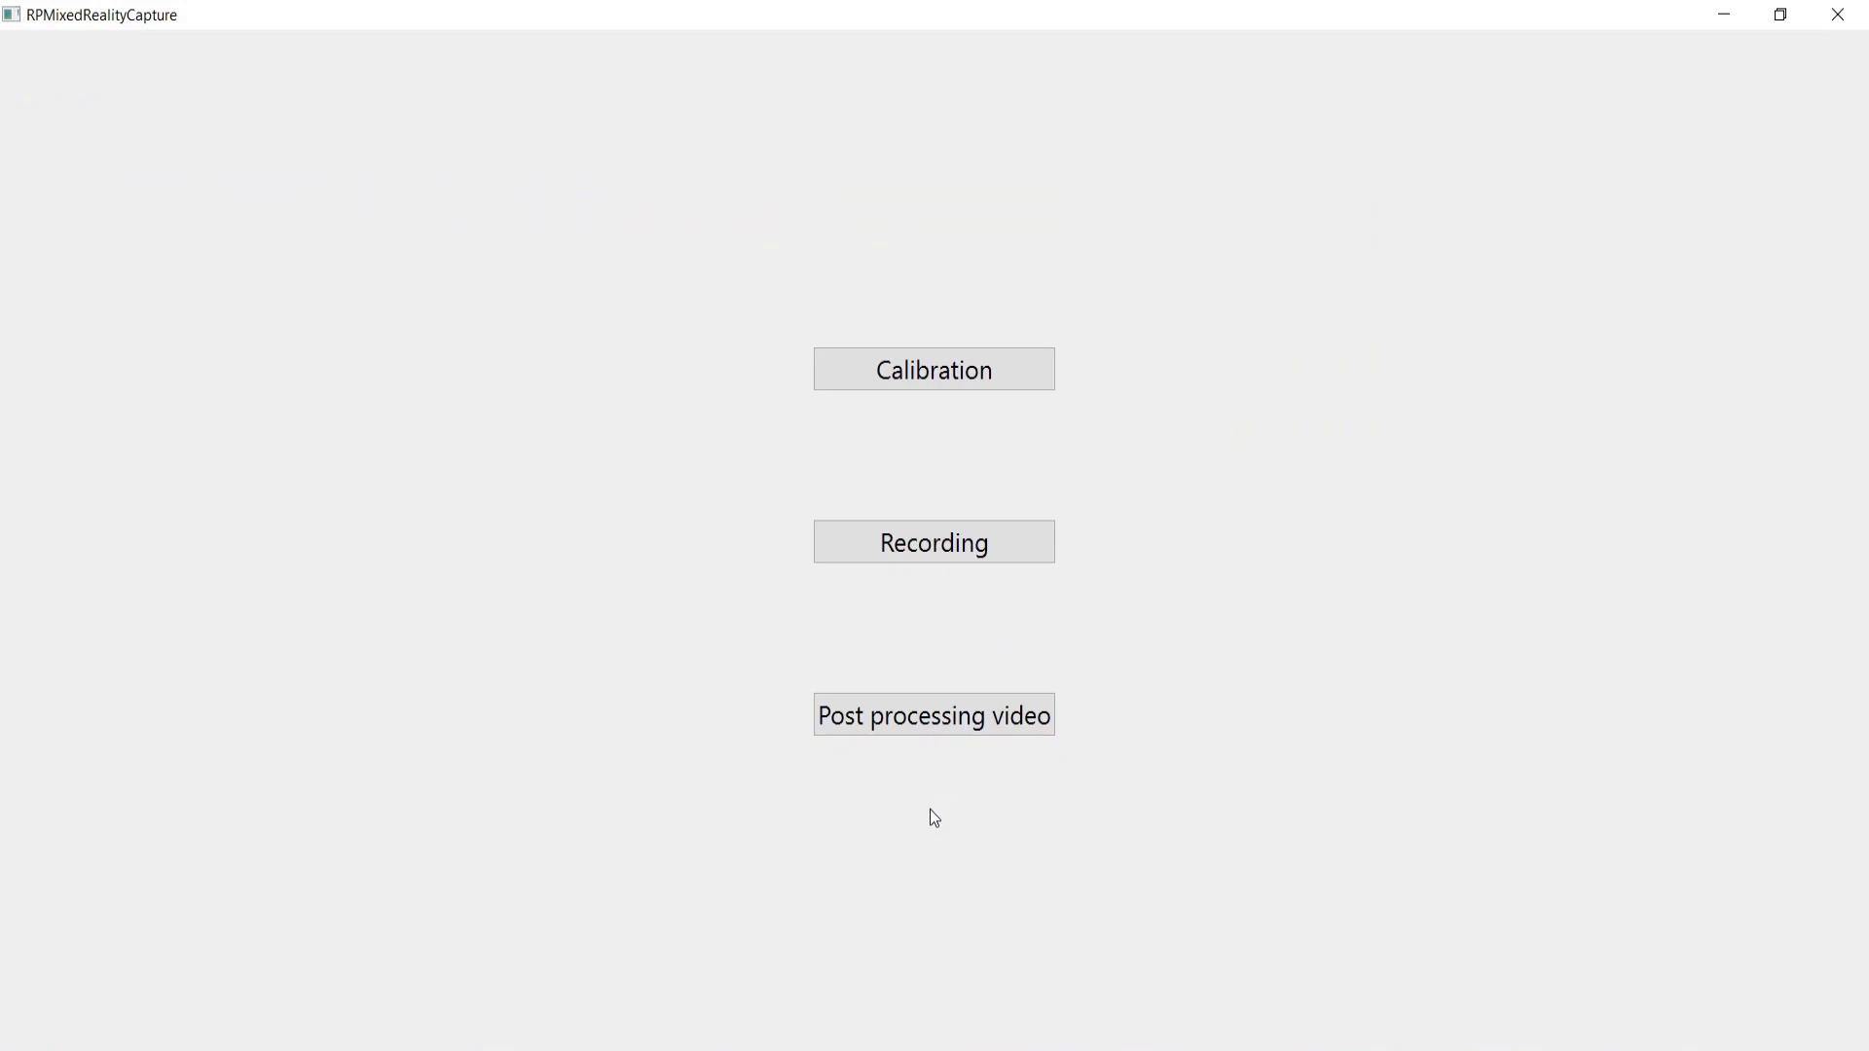
click(937, 546)
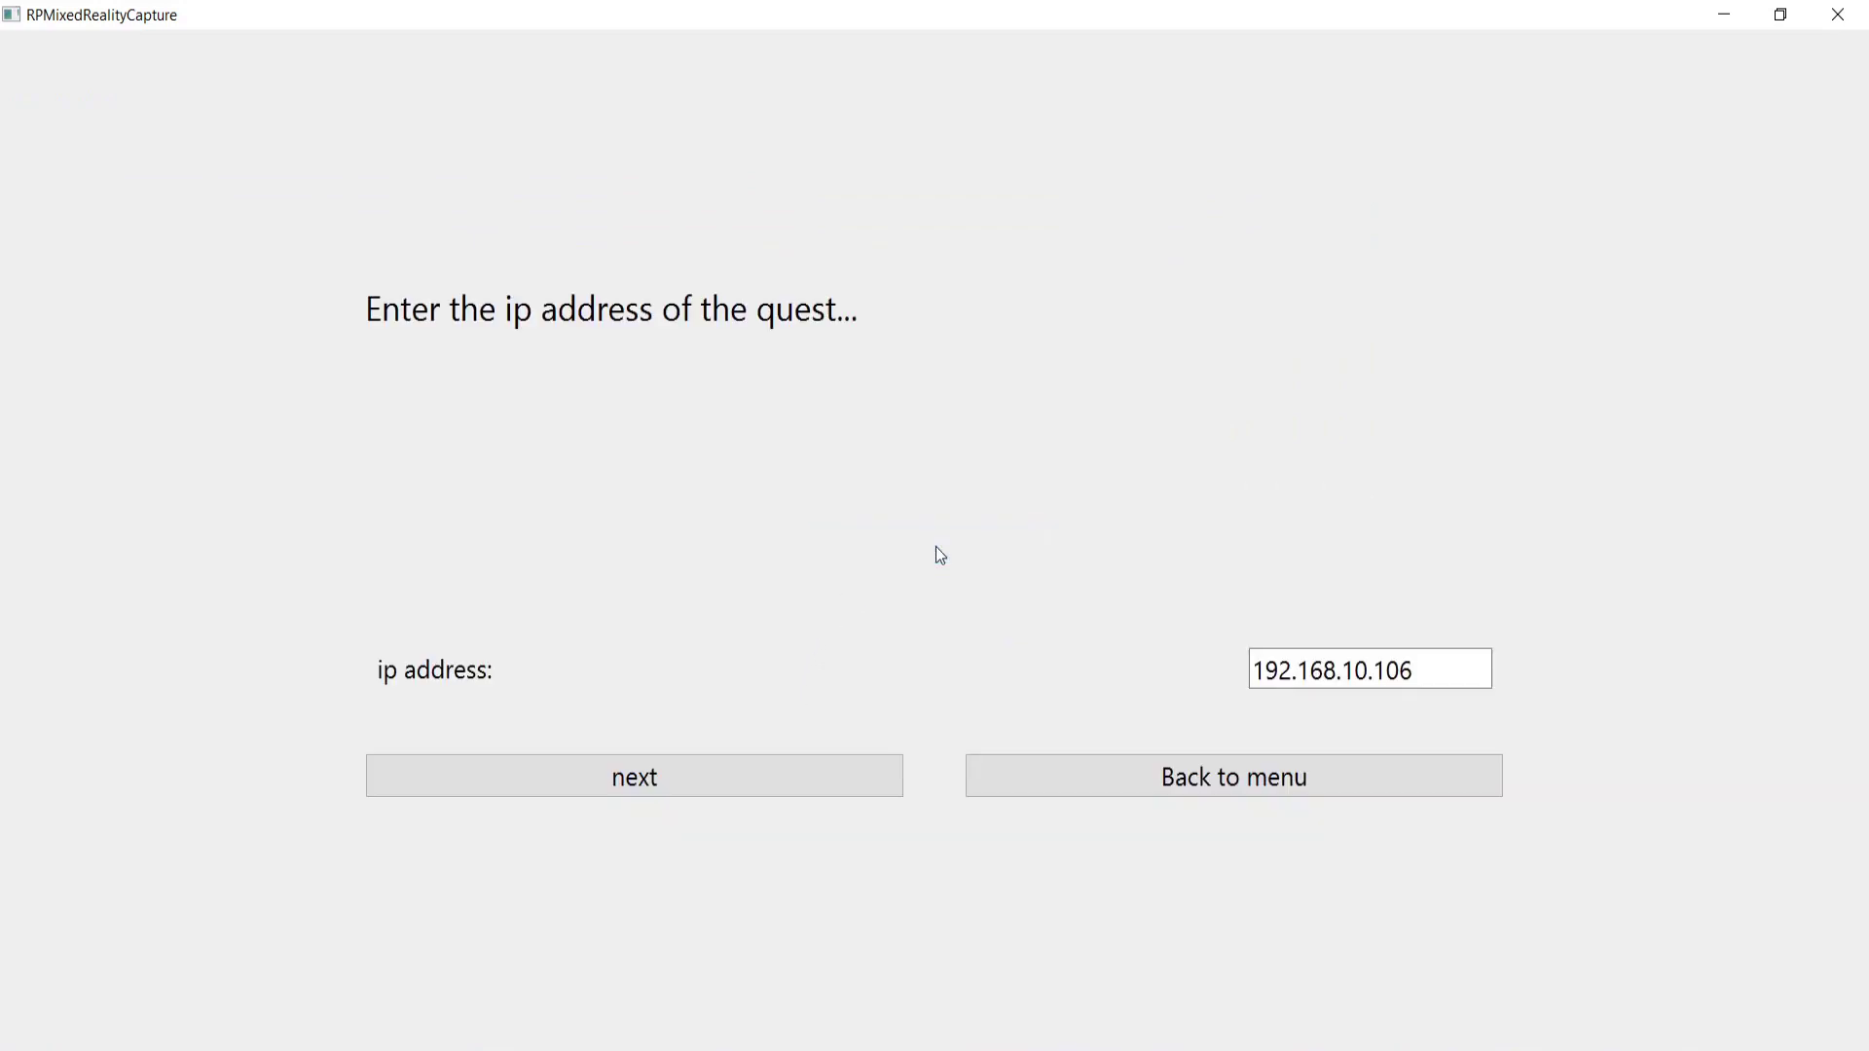
click(706, 791)
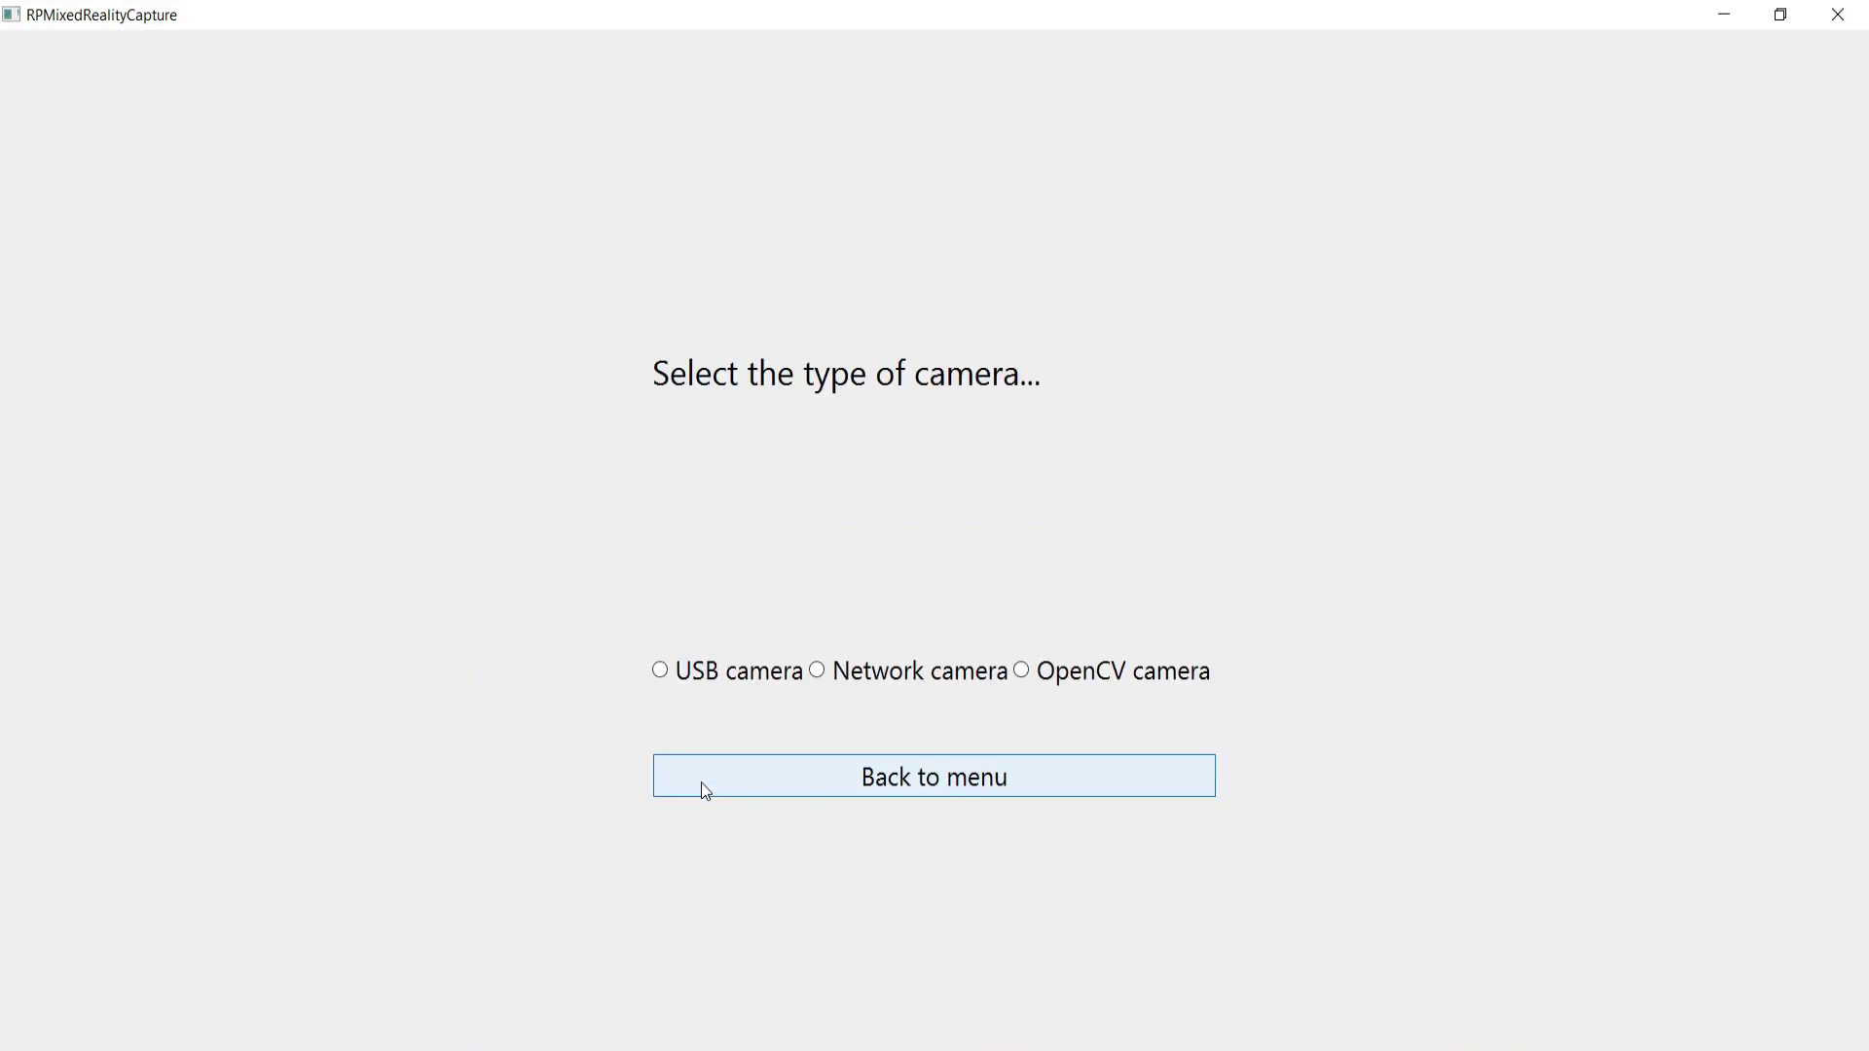
Step: Select the USB camera HD Webcam eMeet C960 as the recording camera and confirm
click(677, 673)
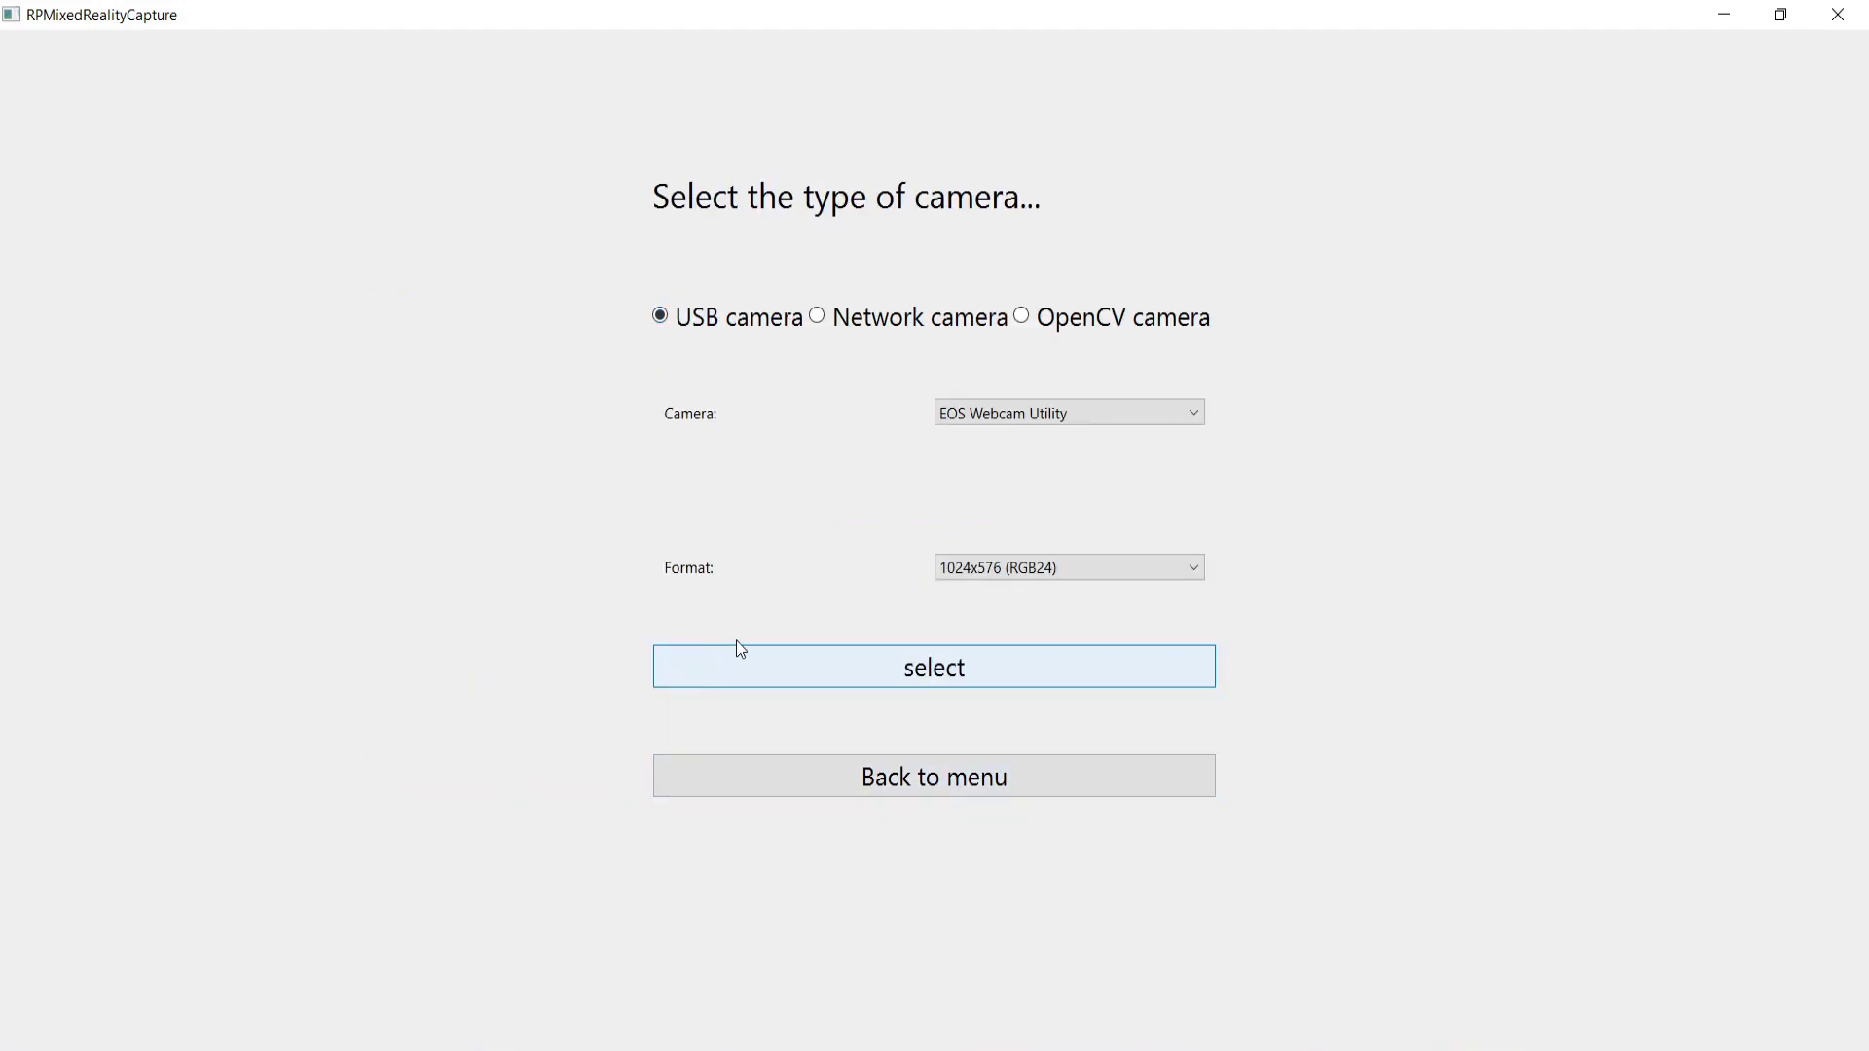
click(1007, 414)
click(1016, 484)
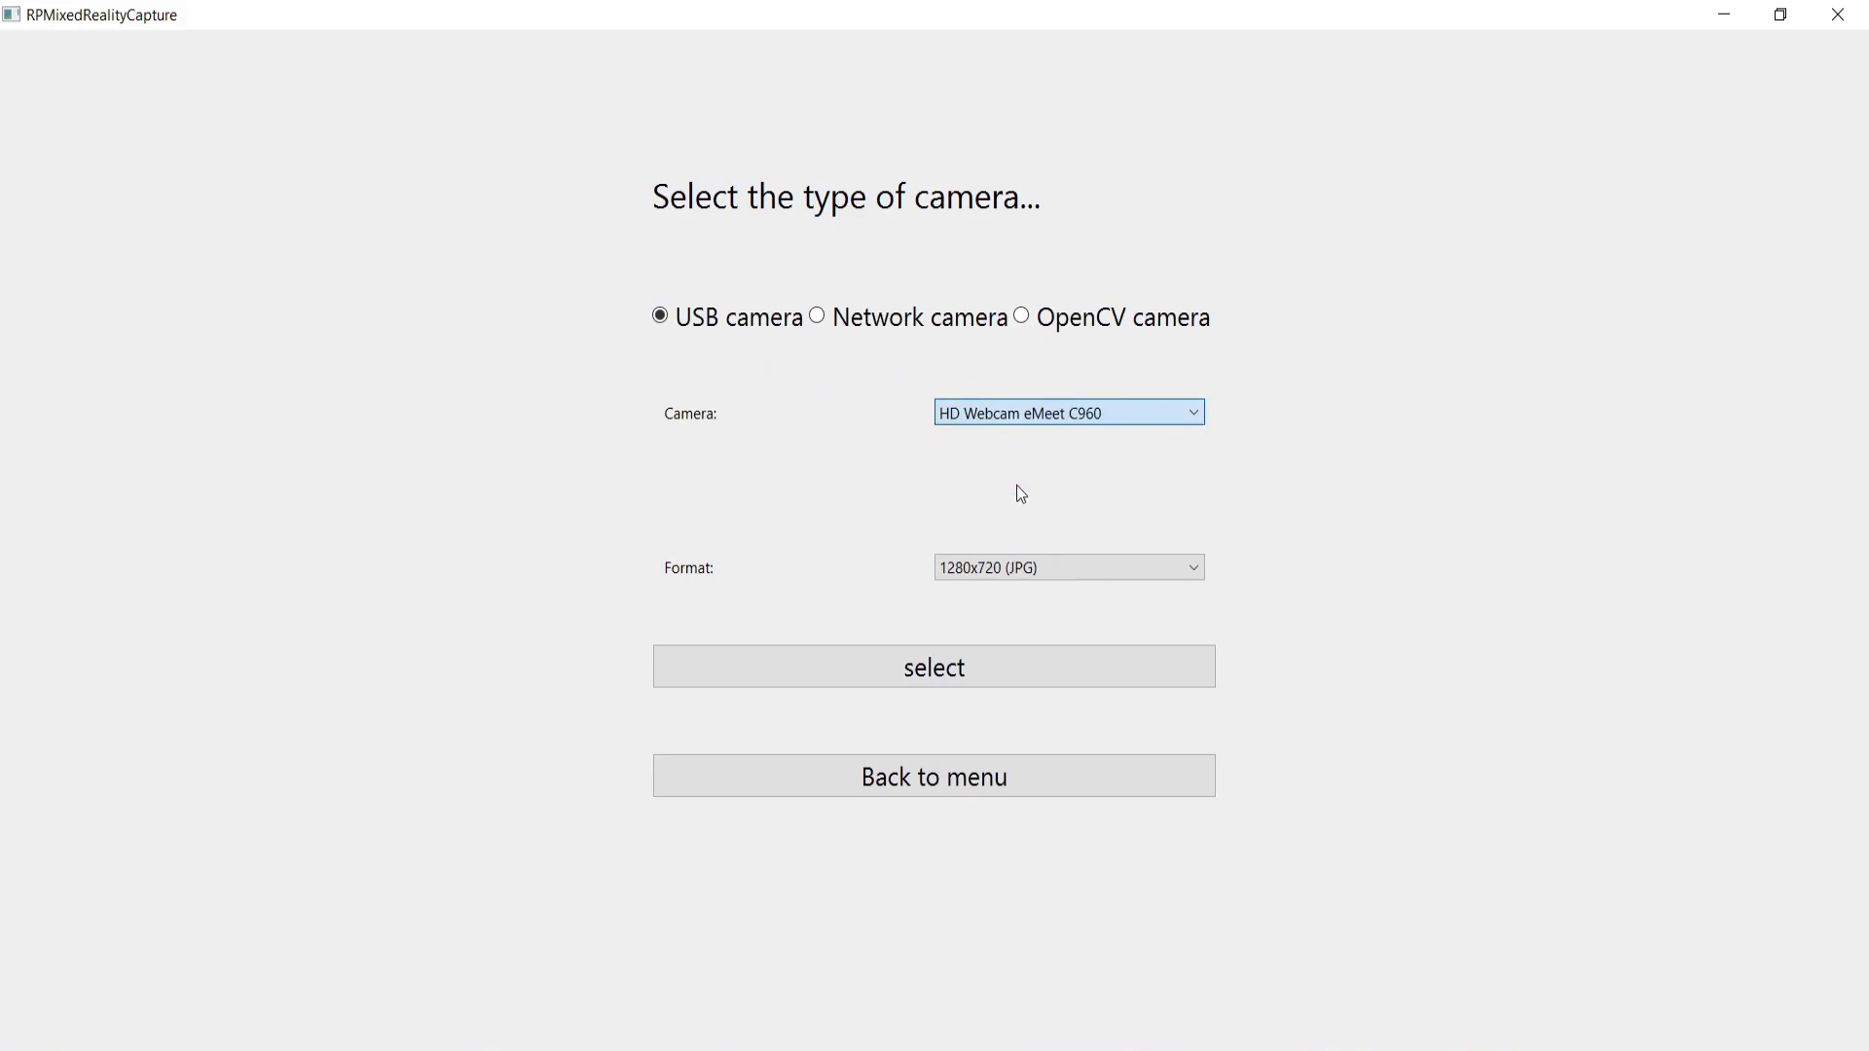
click(1054, 689)
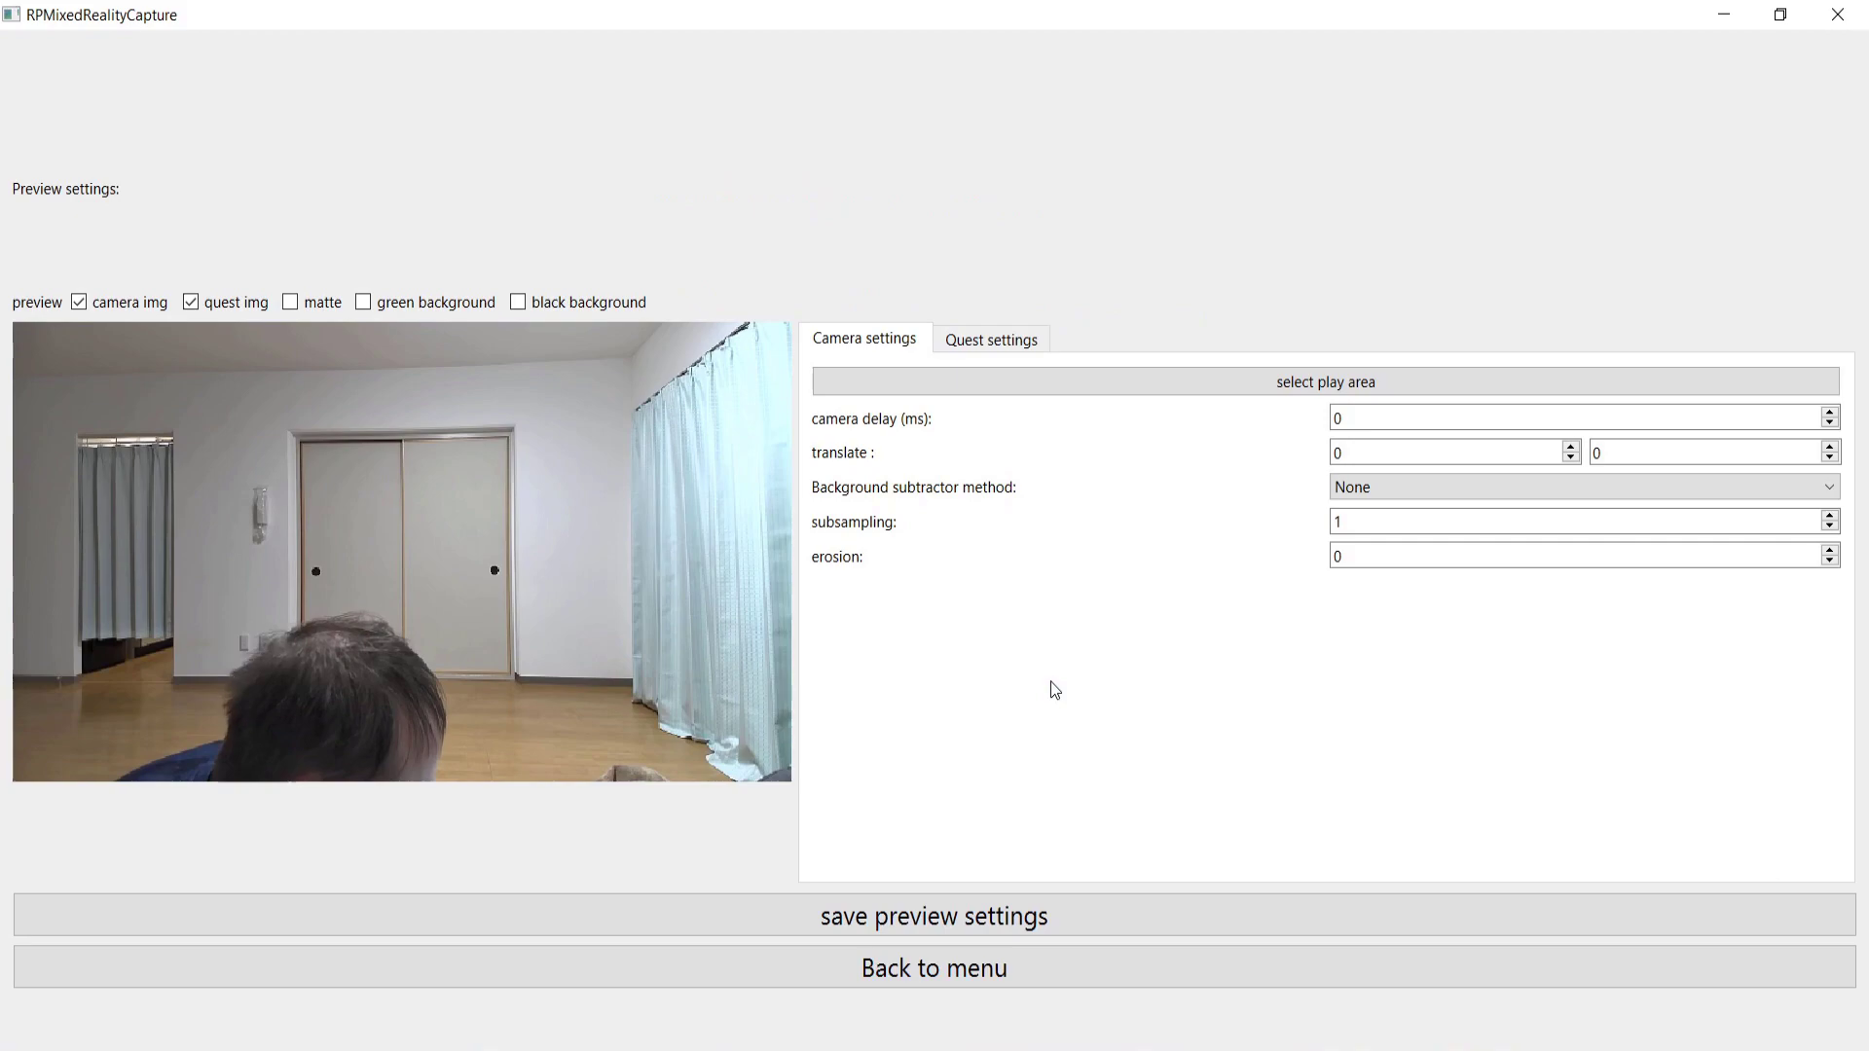
Step: Try the ONNX_RobustVideoMatting_GPU background subtractor in the preview, and set the method back to None
click(1395, 490)
click(1418, 696)
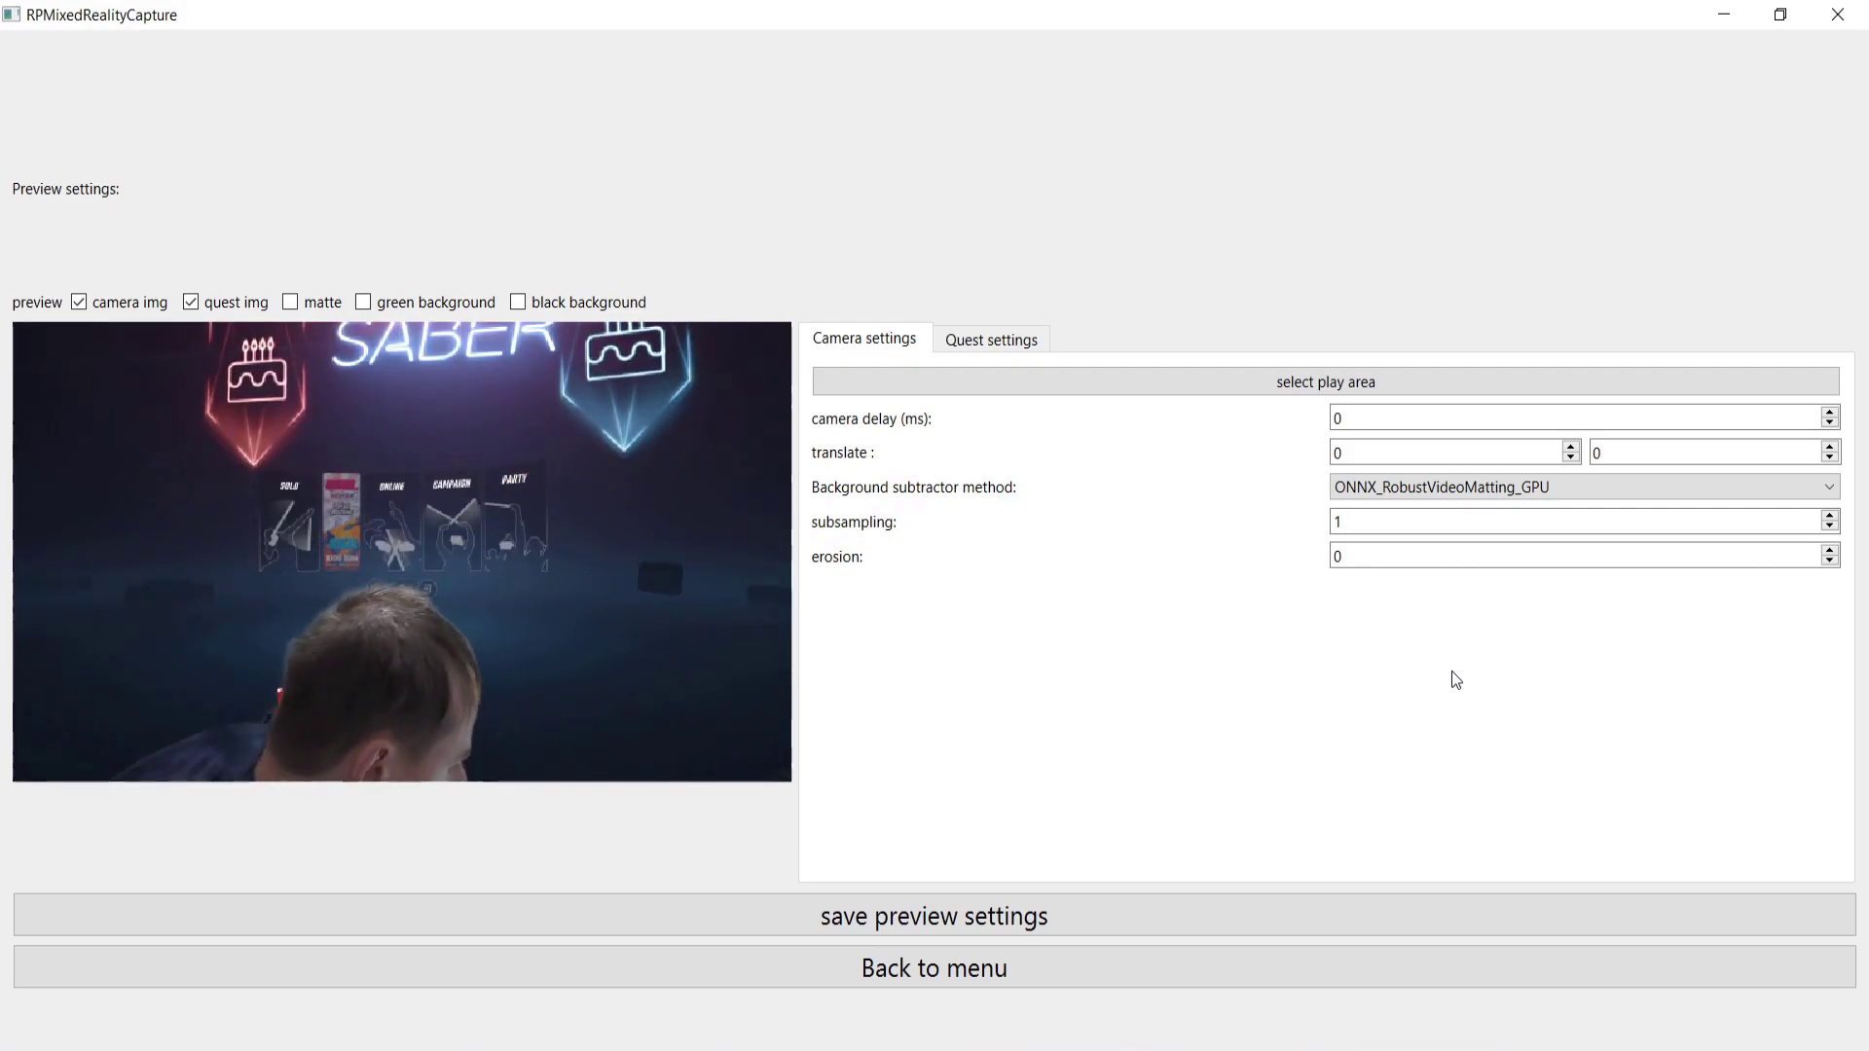
click(1384, 489)
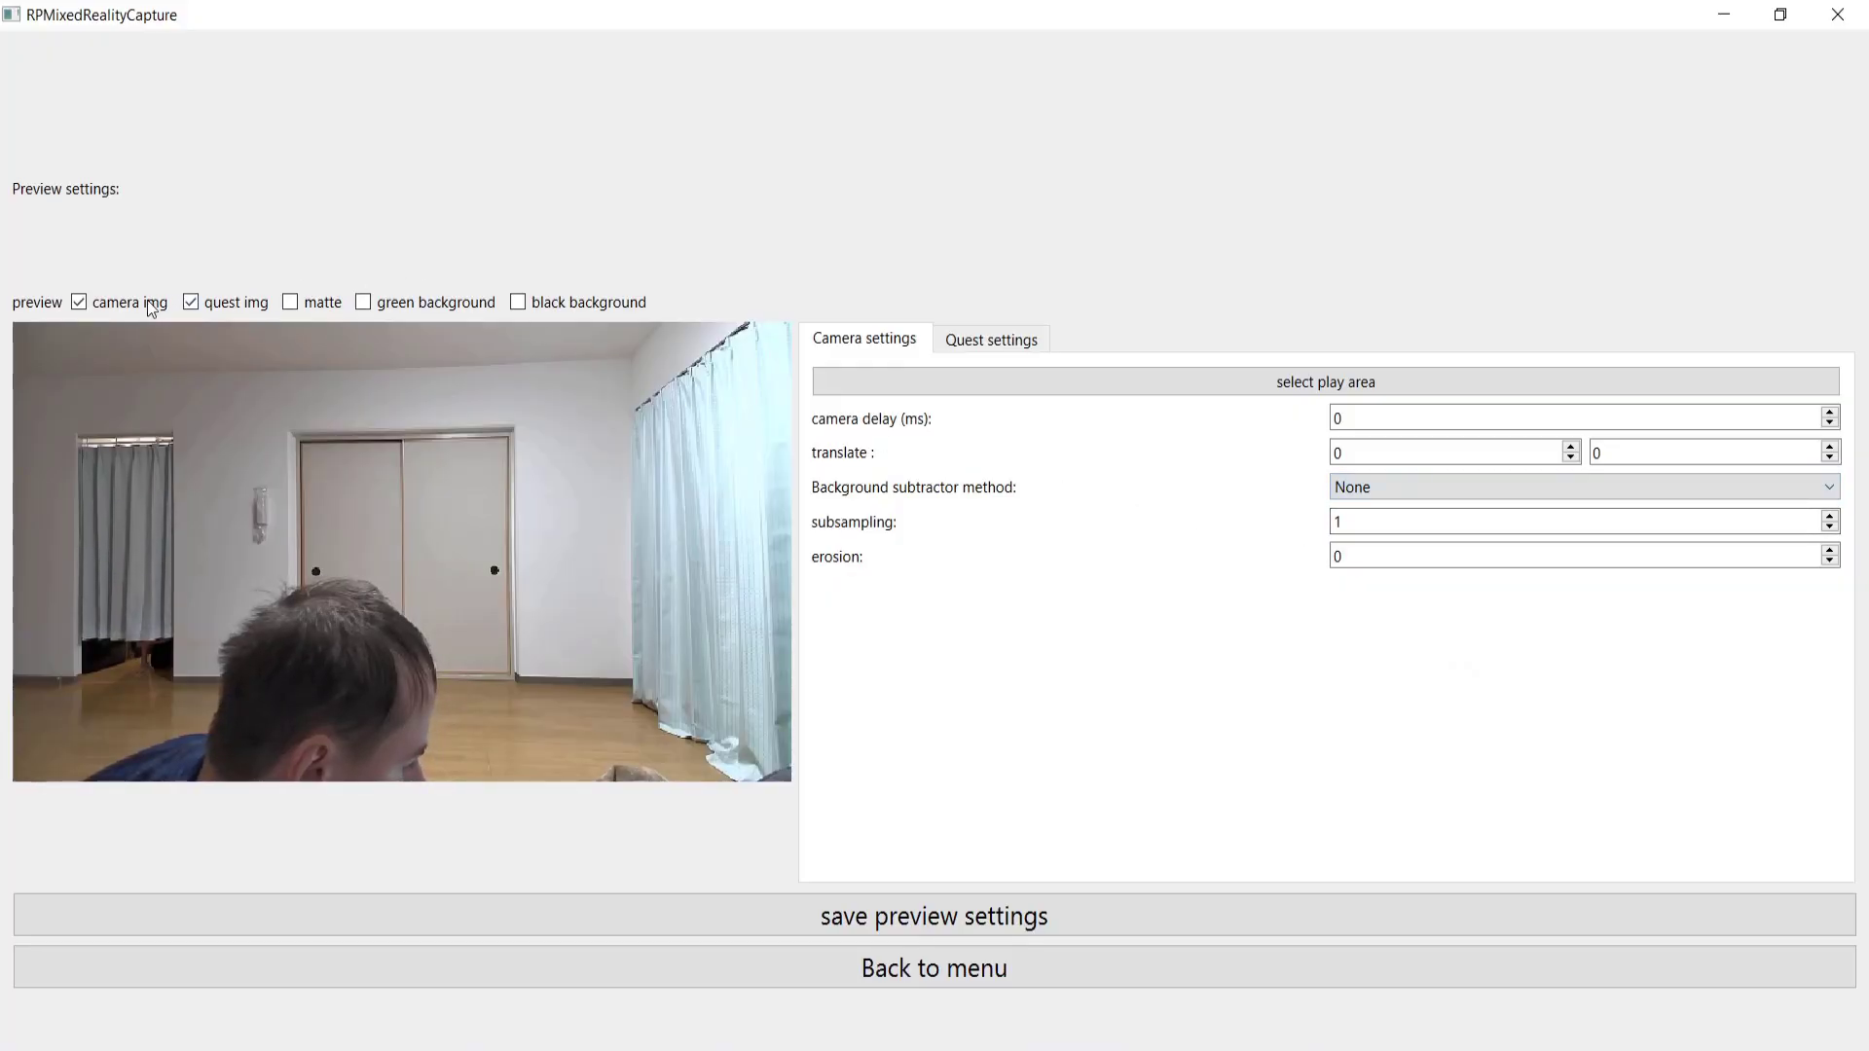
Step: Exclude the camera image from the preview and save the preview settings
click(96, 303)
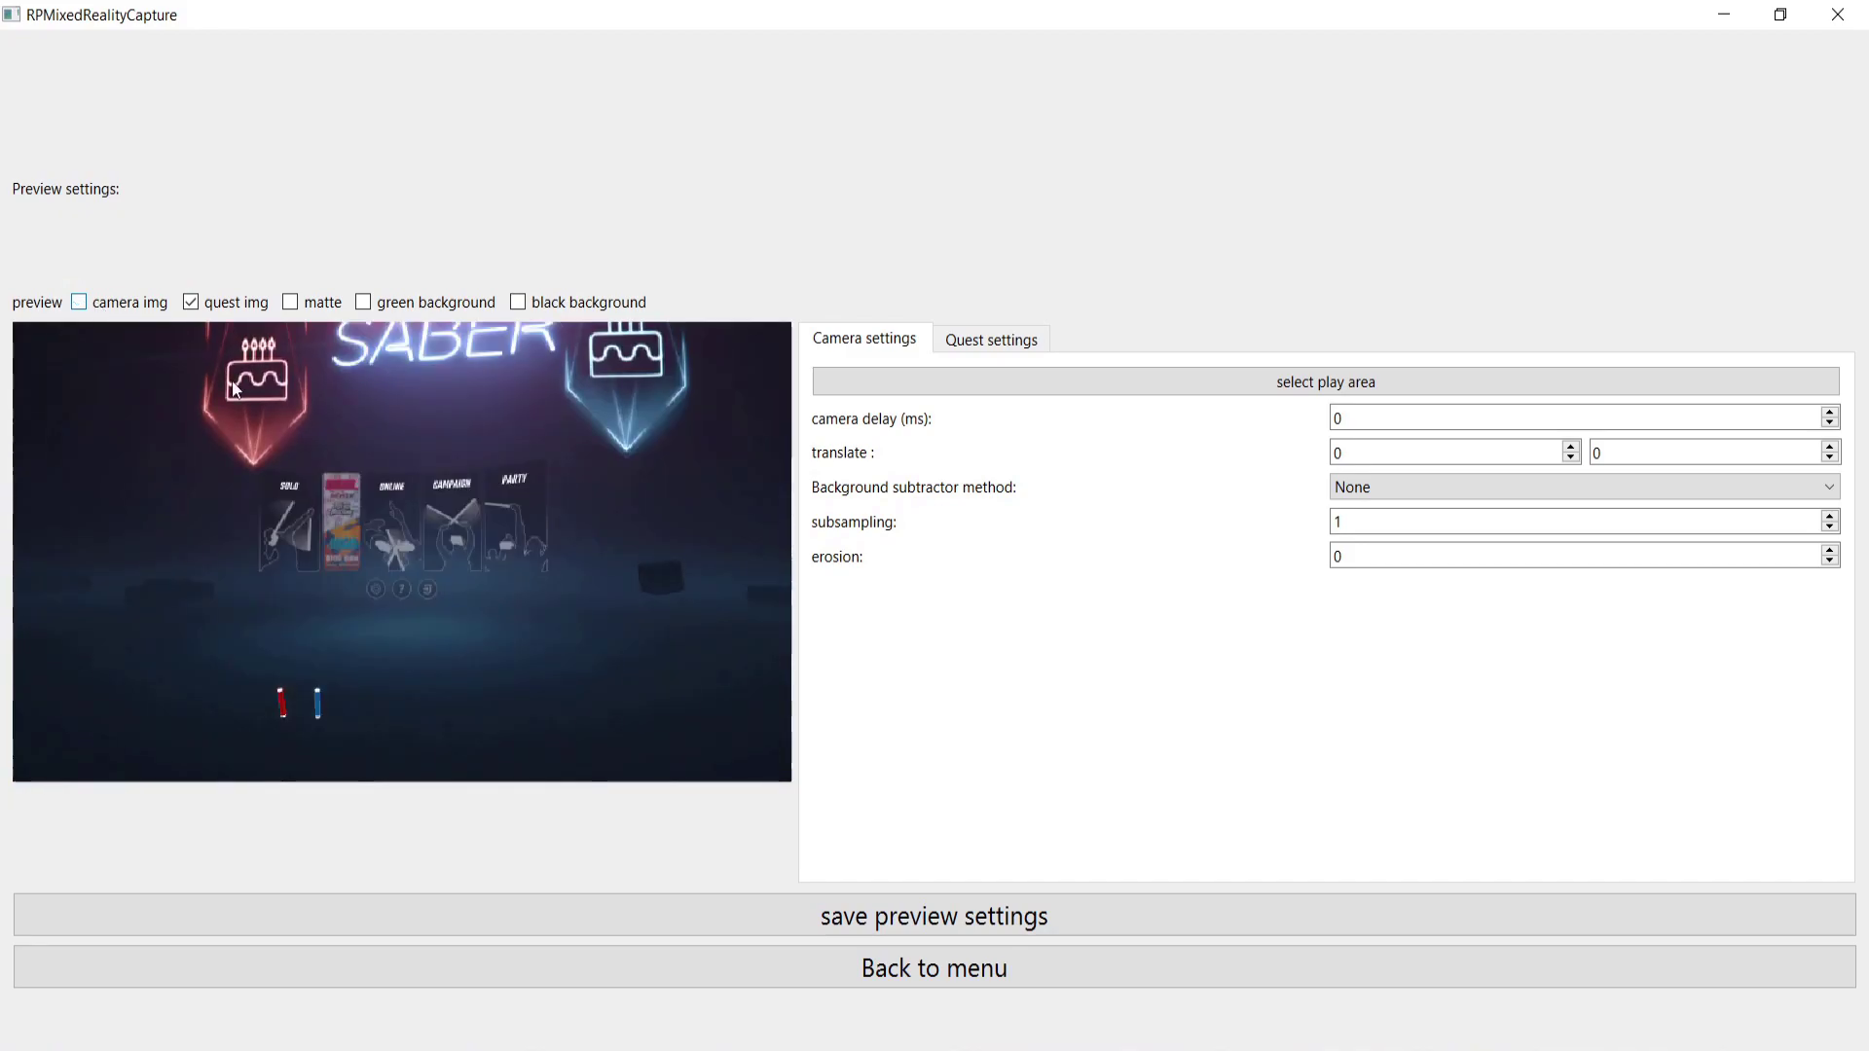
click(950, 916)
Step: Start a recording and create and open a folder named RPMRC_captures in the user's home directory for it
click(249, 197)
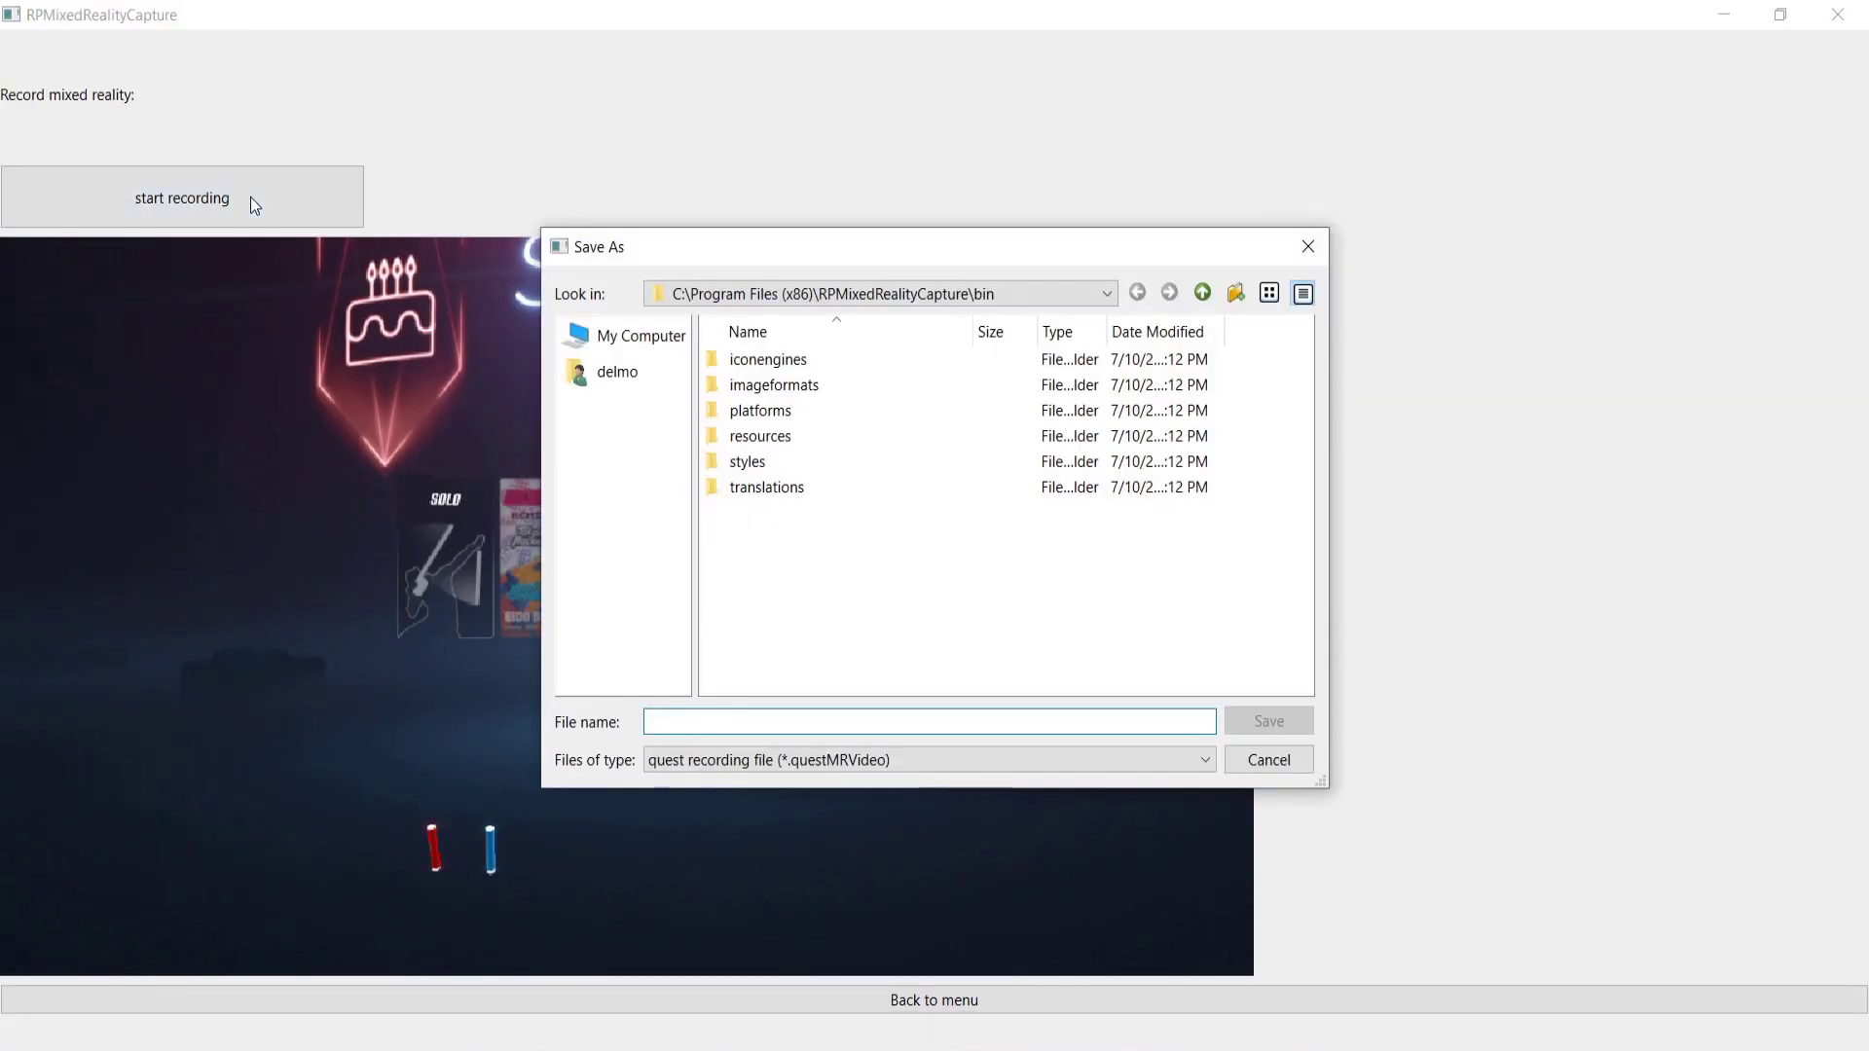
click(617, 371)
click(1236, 294)
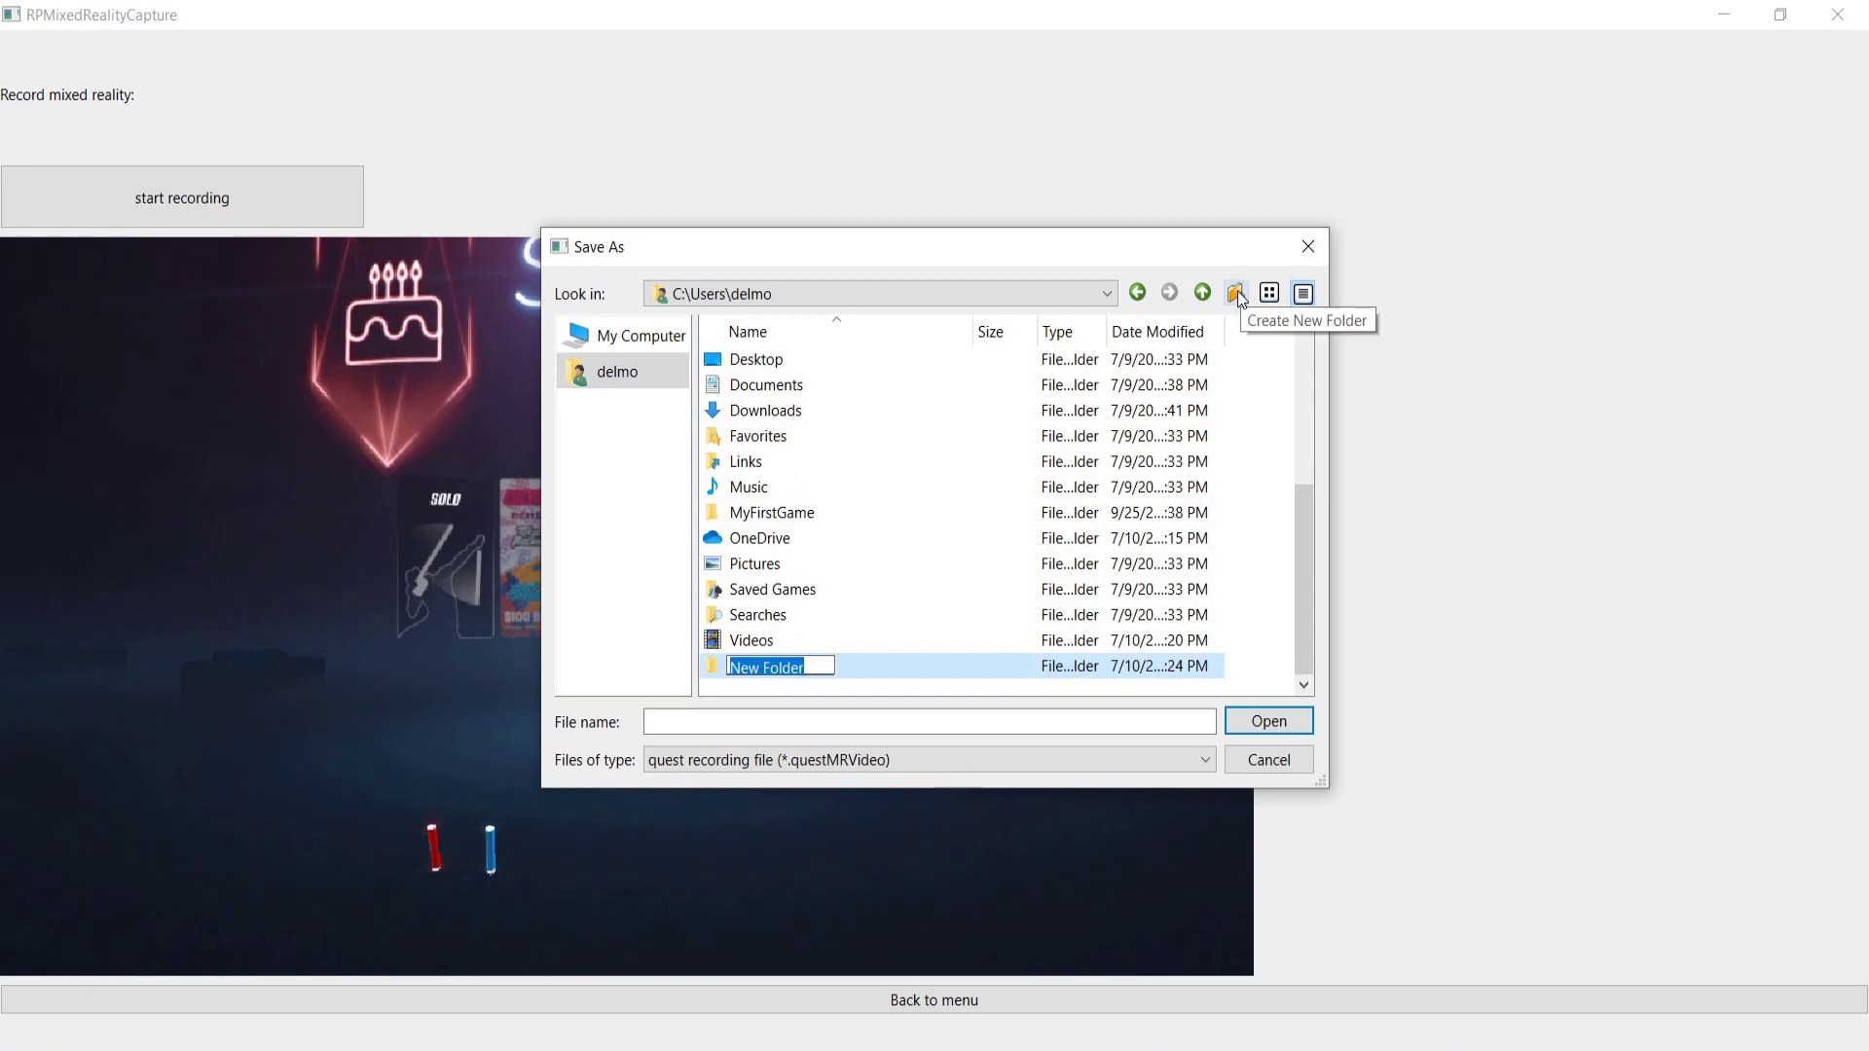
text(RPMRC capture)
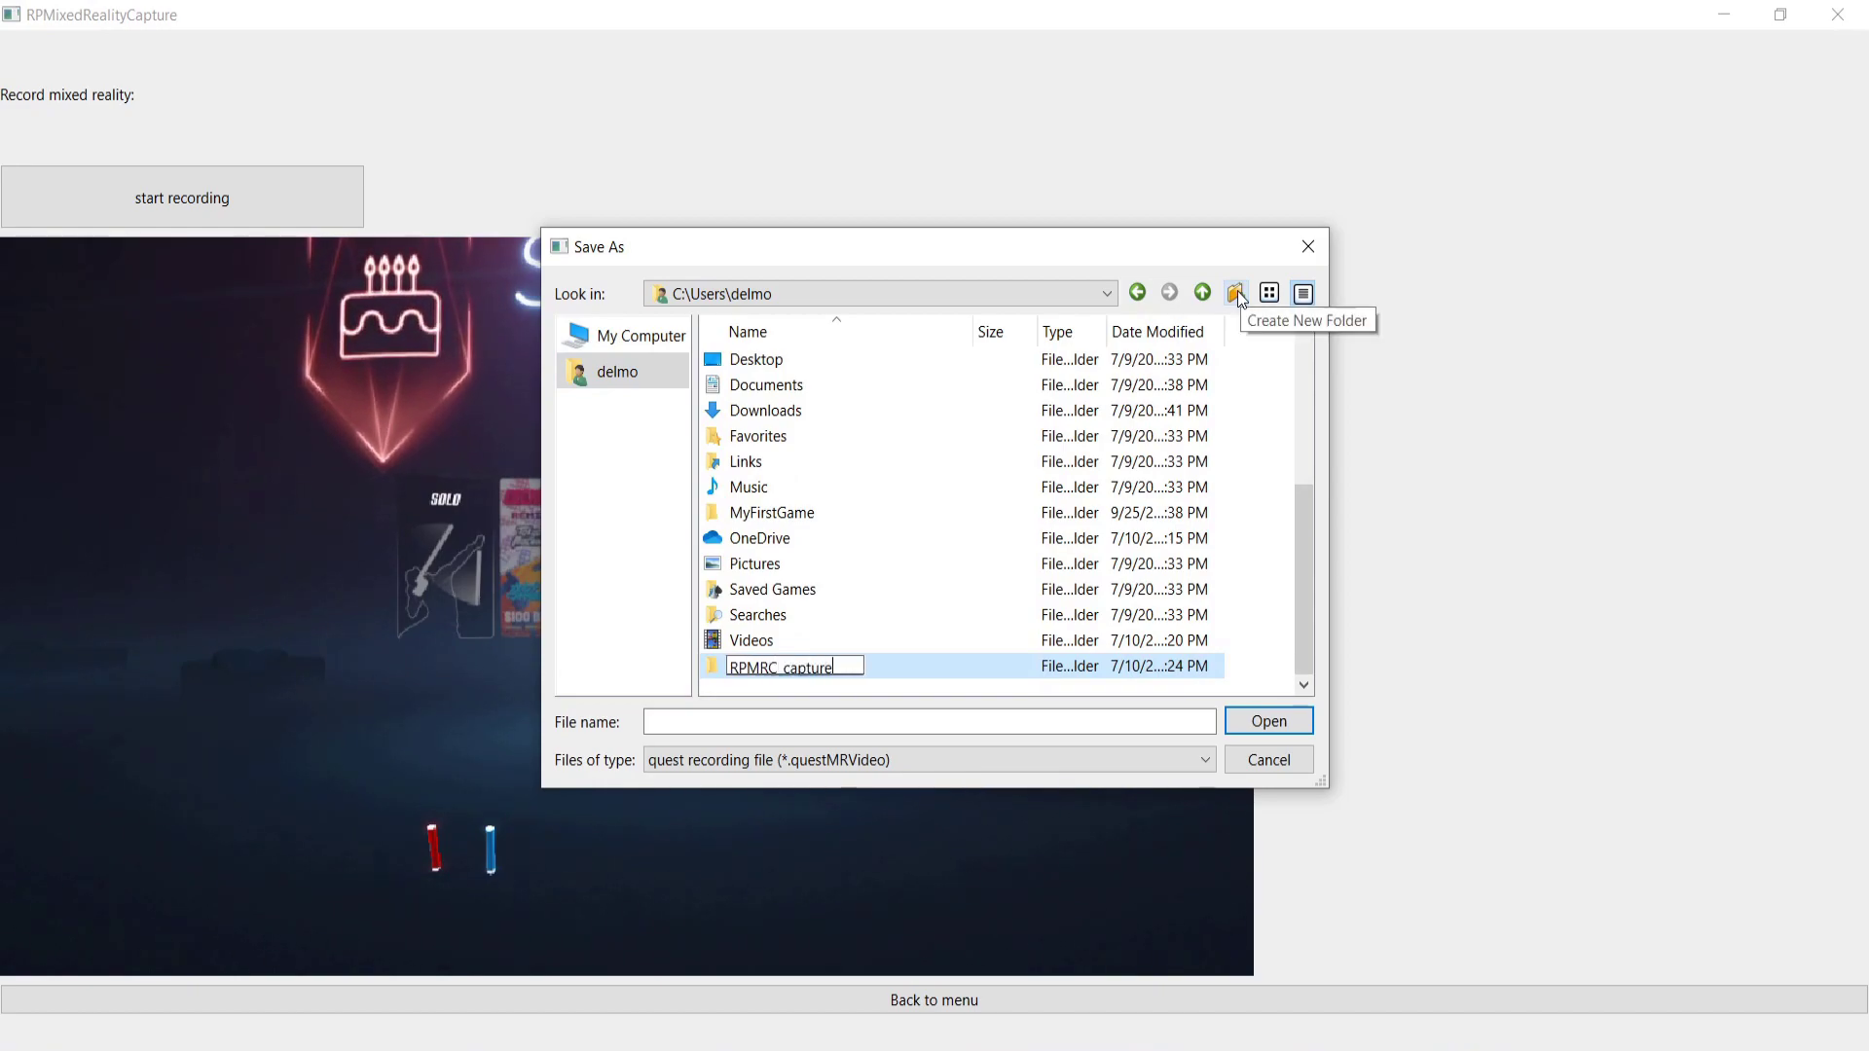
text(s)
key(Return)
key(Return)
Step: Record the mixed reality session to a file named record01, and stop recording once the level is cleared
click(726, 713)
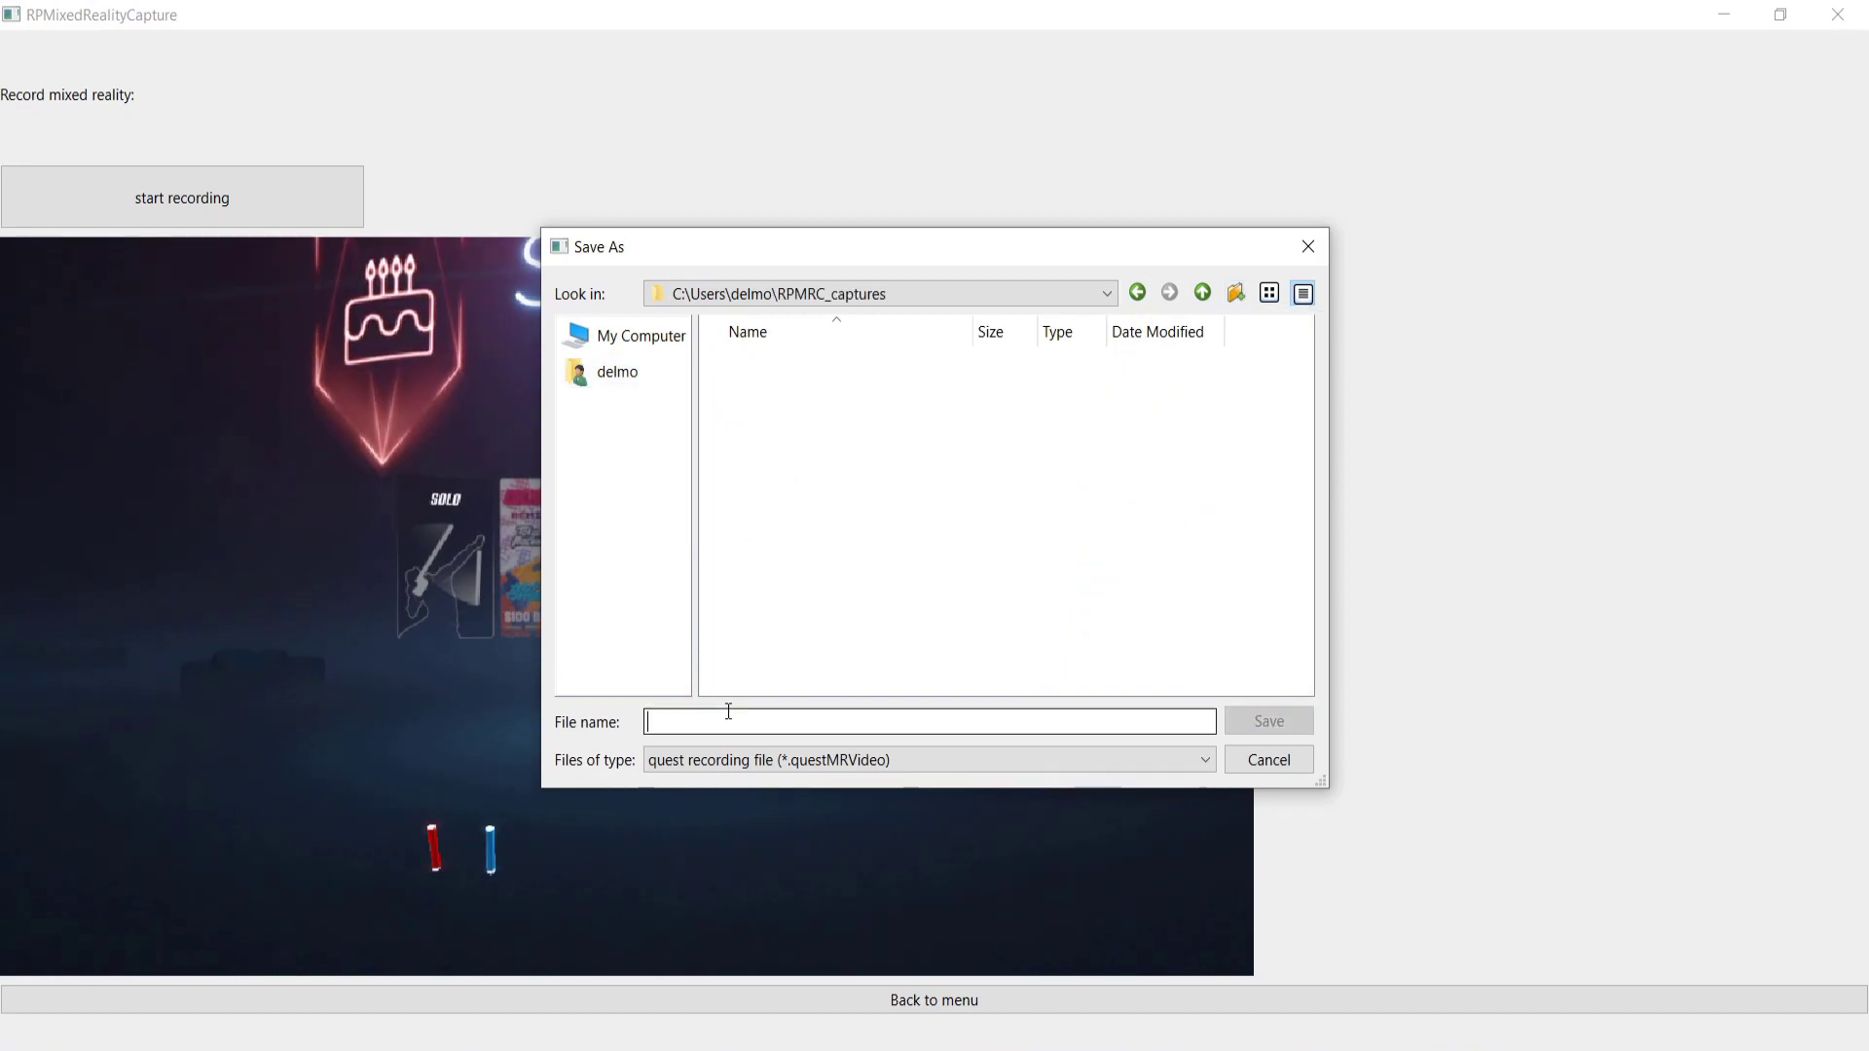
text(record01)
key(Return)
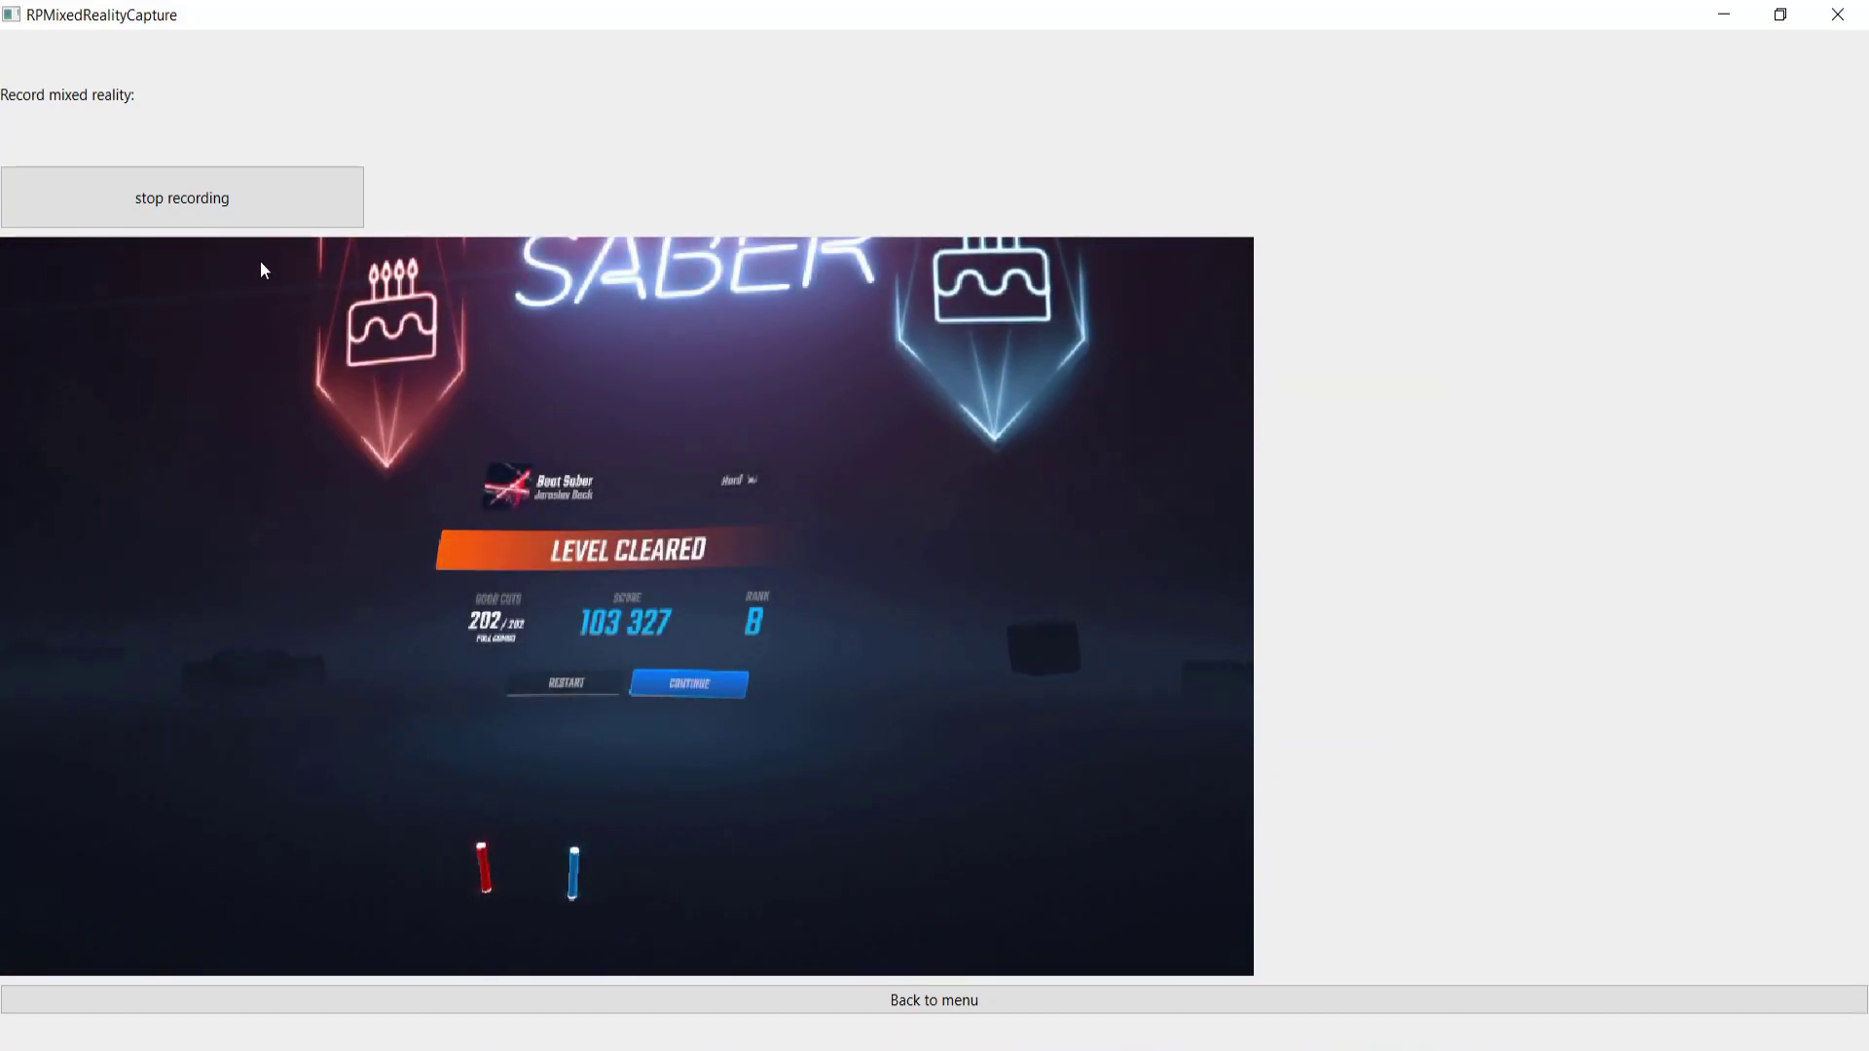
click(228, 204)
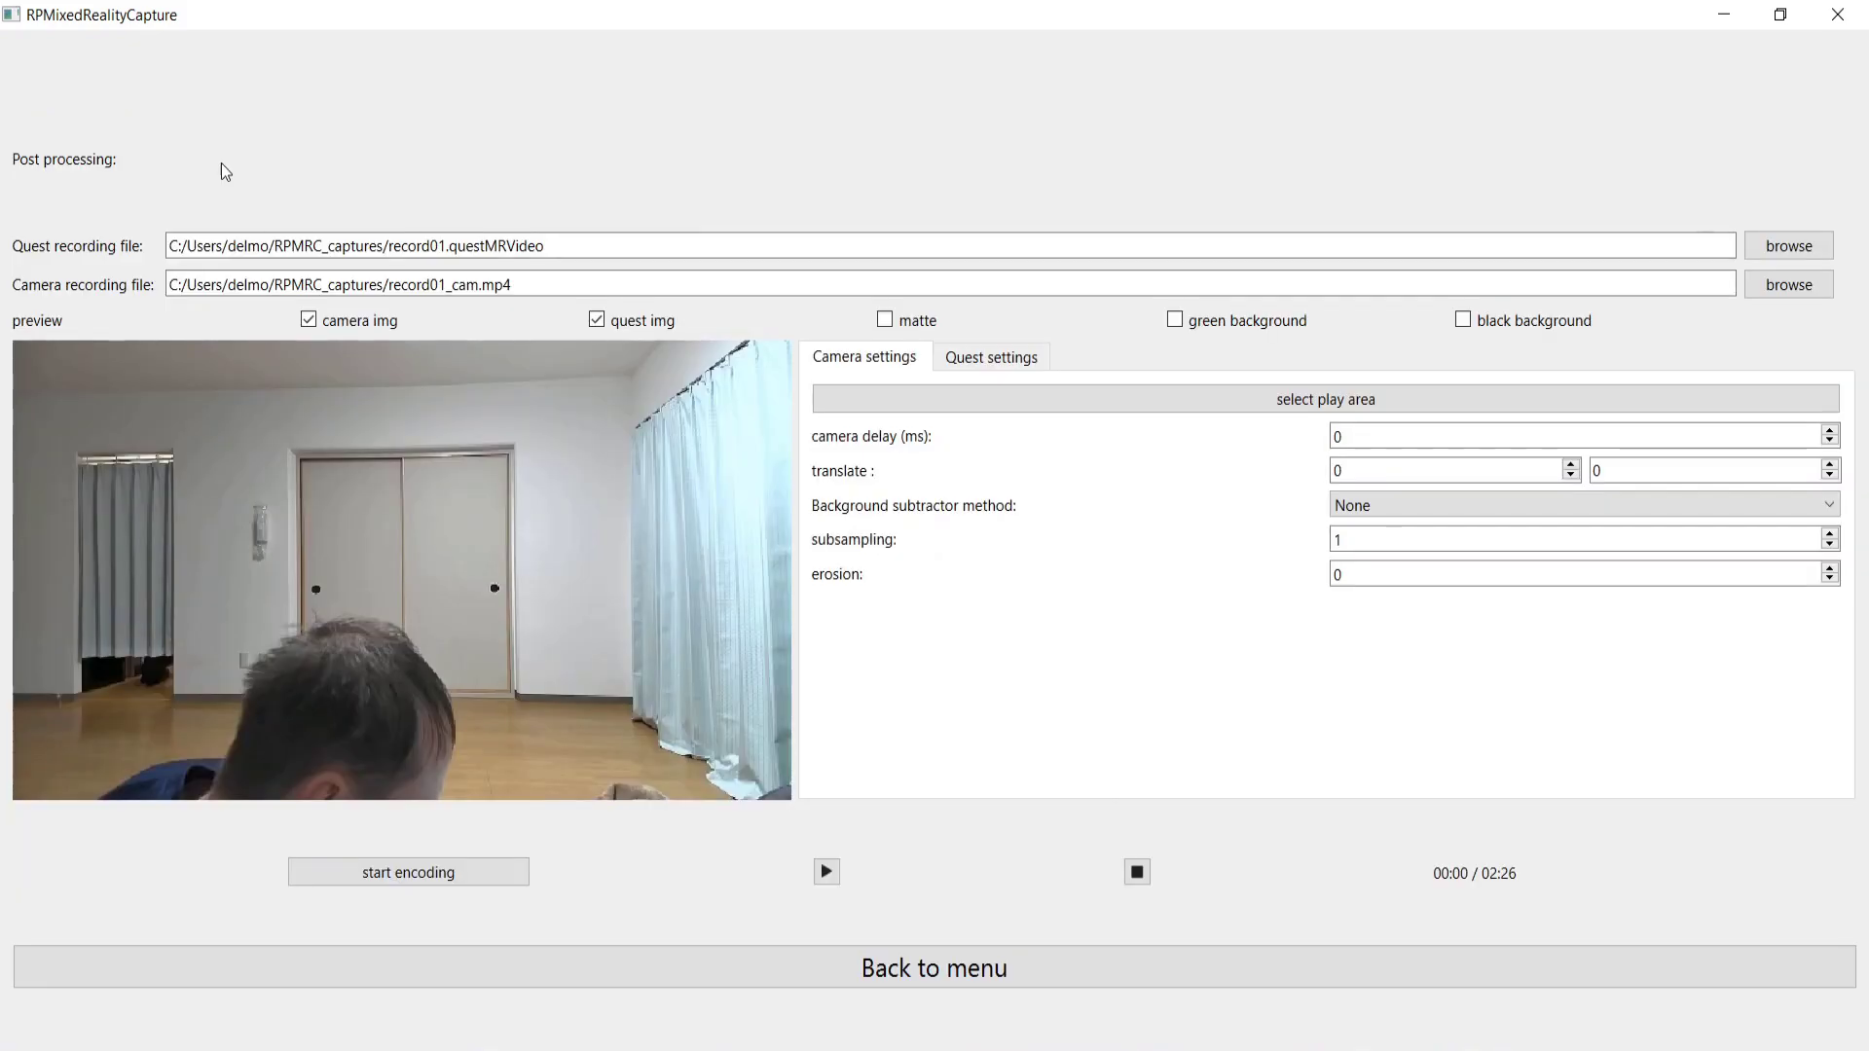
Step: Play the recording to 00:15 and outline a four-point play area around the player
click(826, 873)
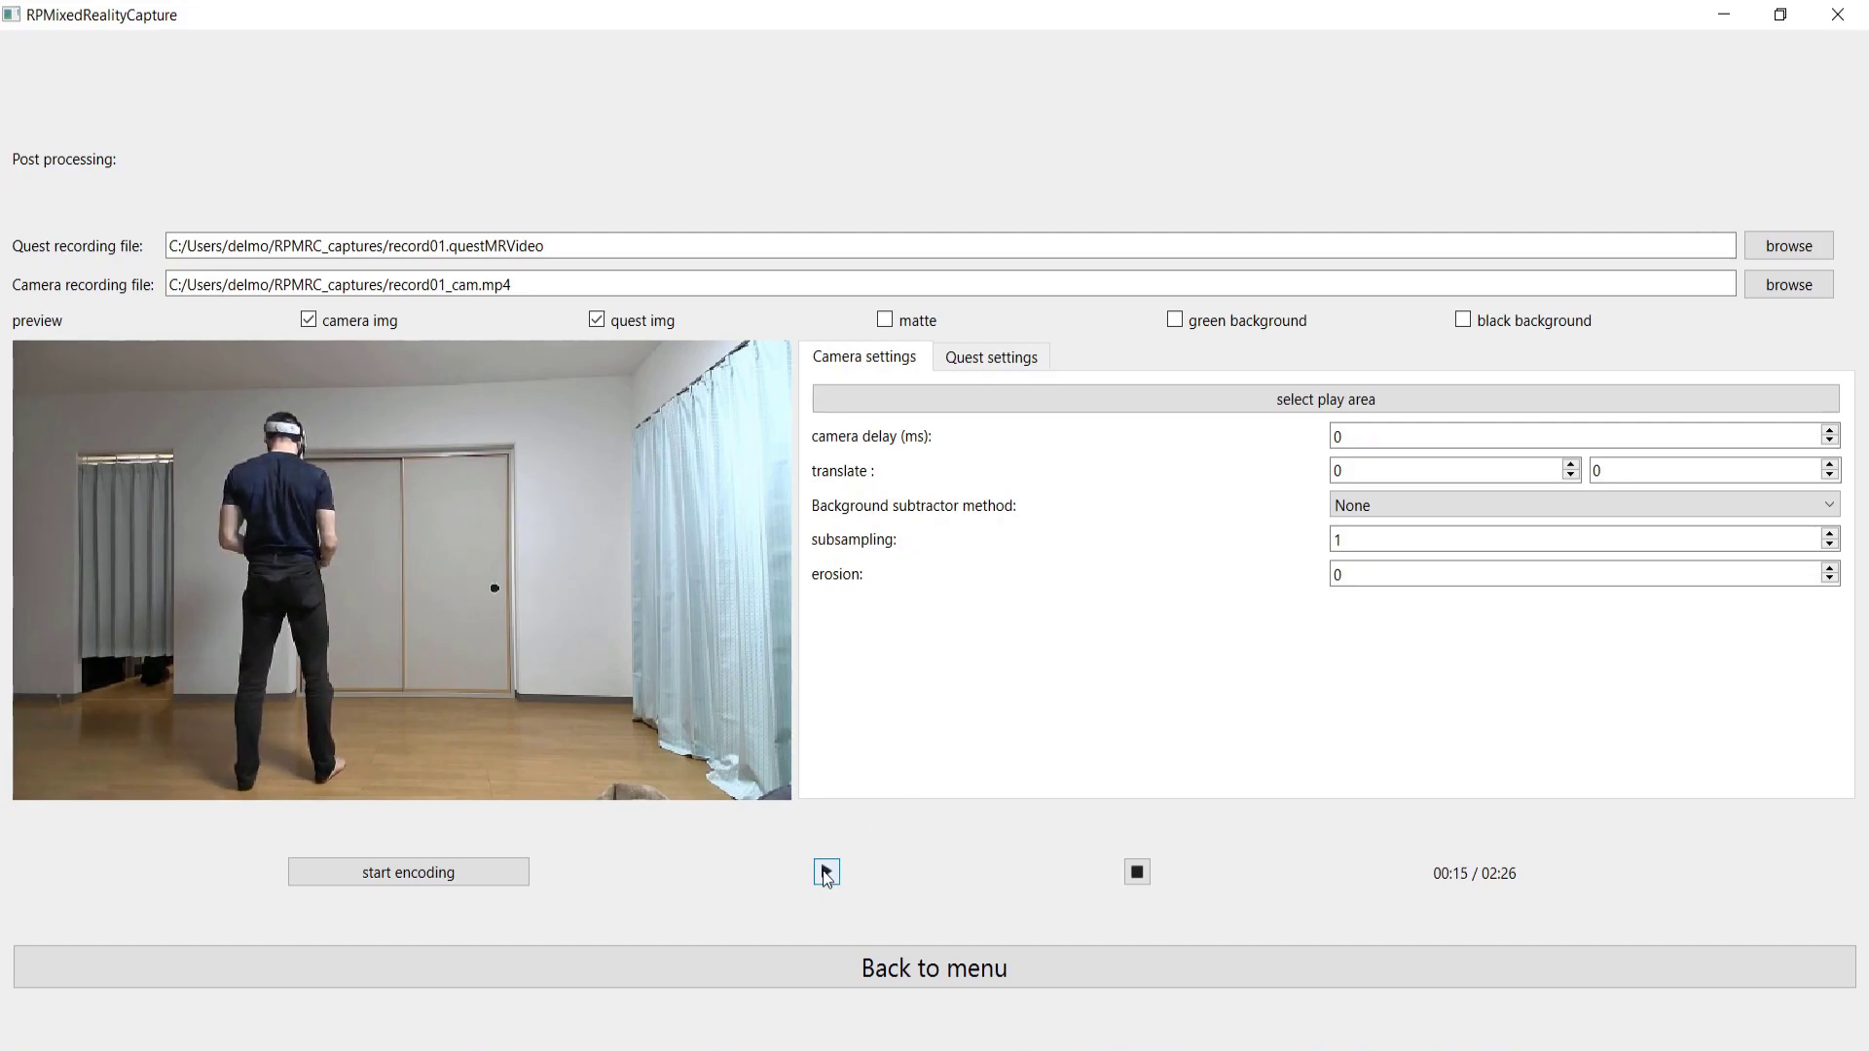
click(1263, 404)
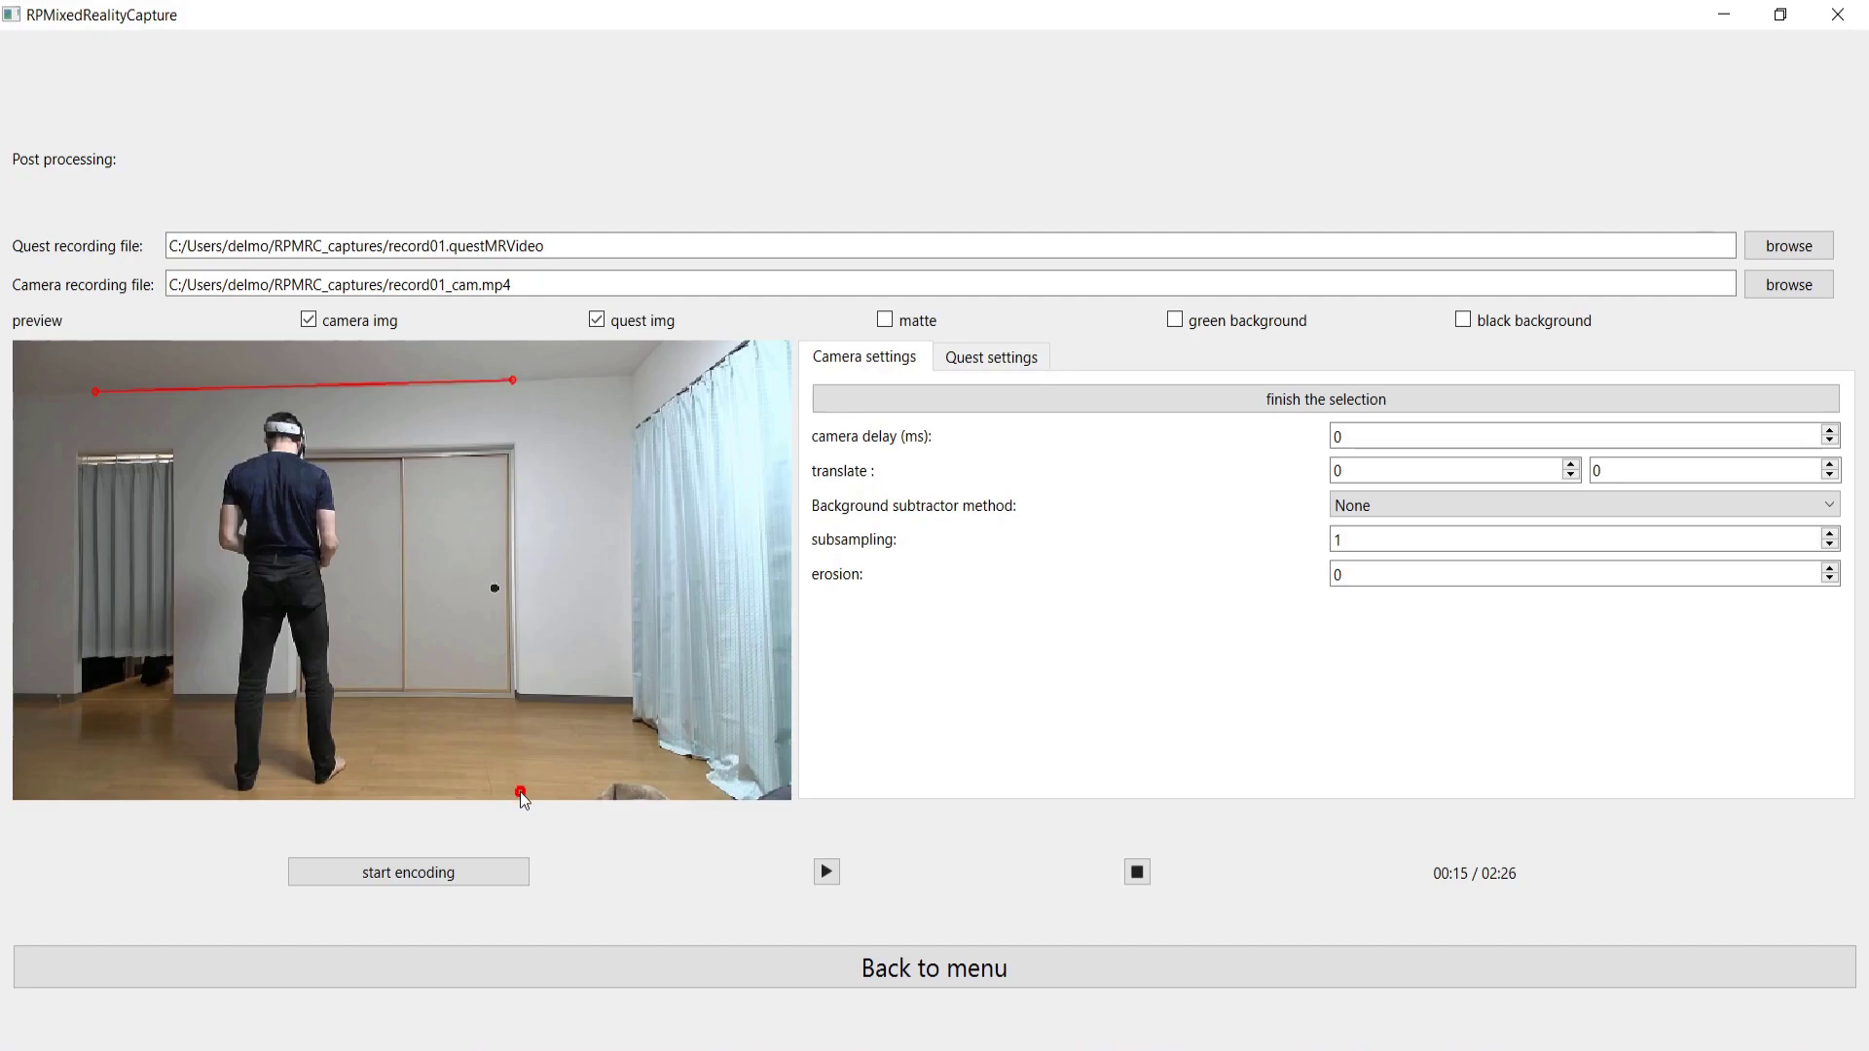
click(97, 398)
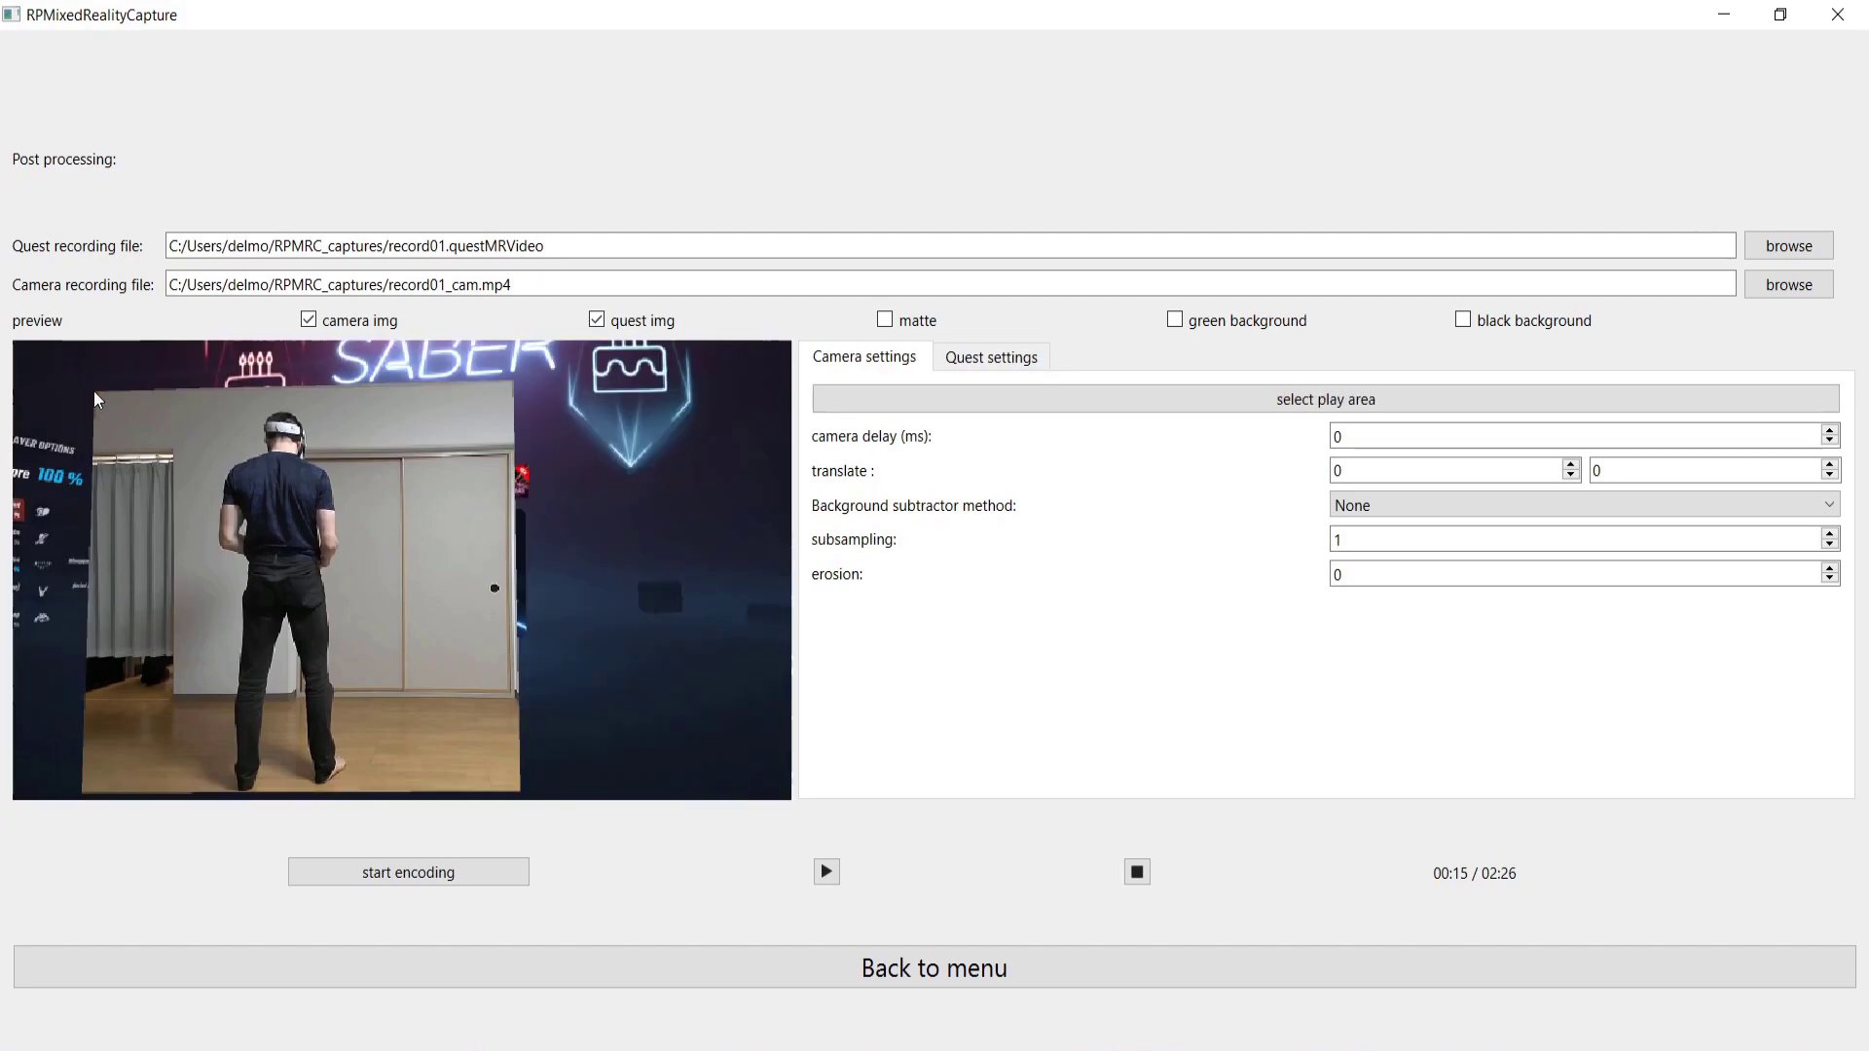
Step: Set the camera's background subtractor method to ONNX_RobustVideoMatting_GPU and its erosion to 1
click(1372, 507)
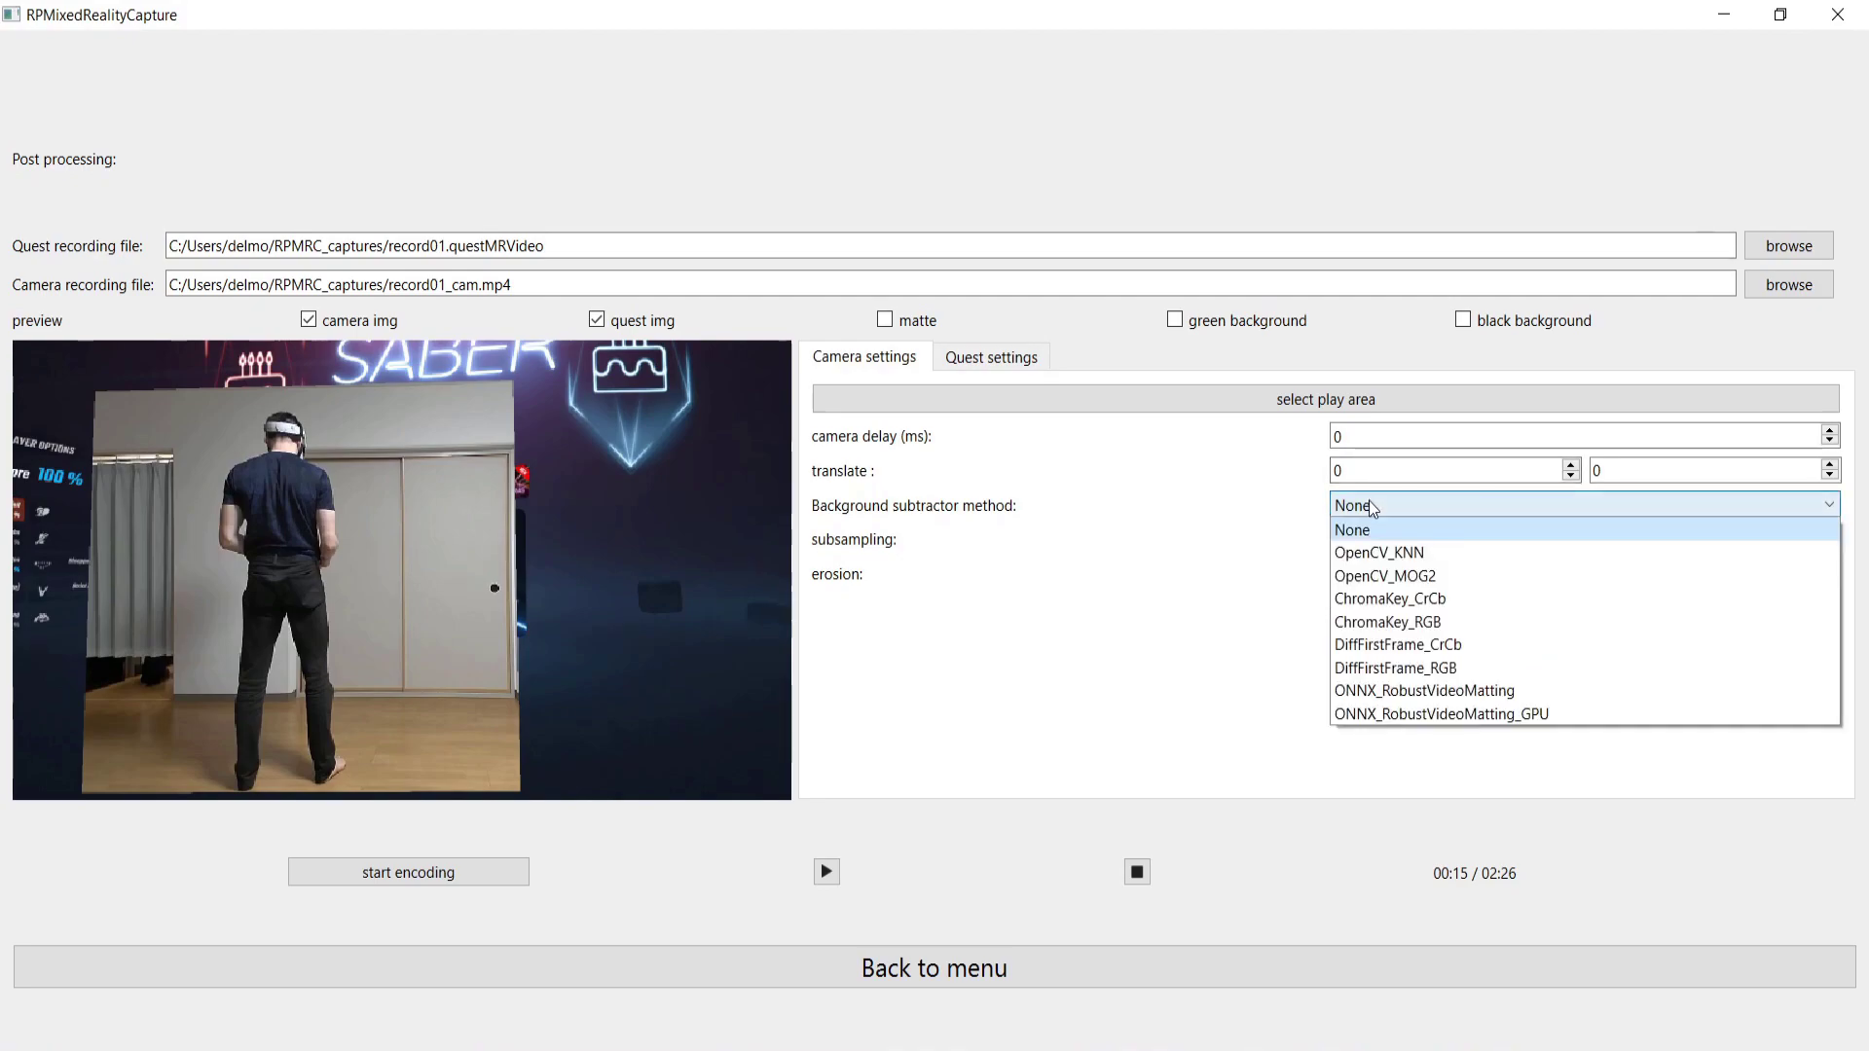
click(1397, 716)
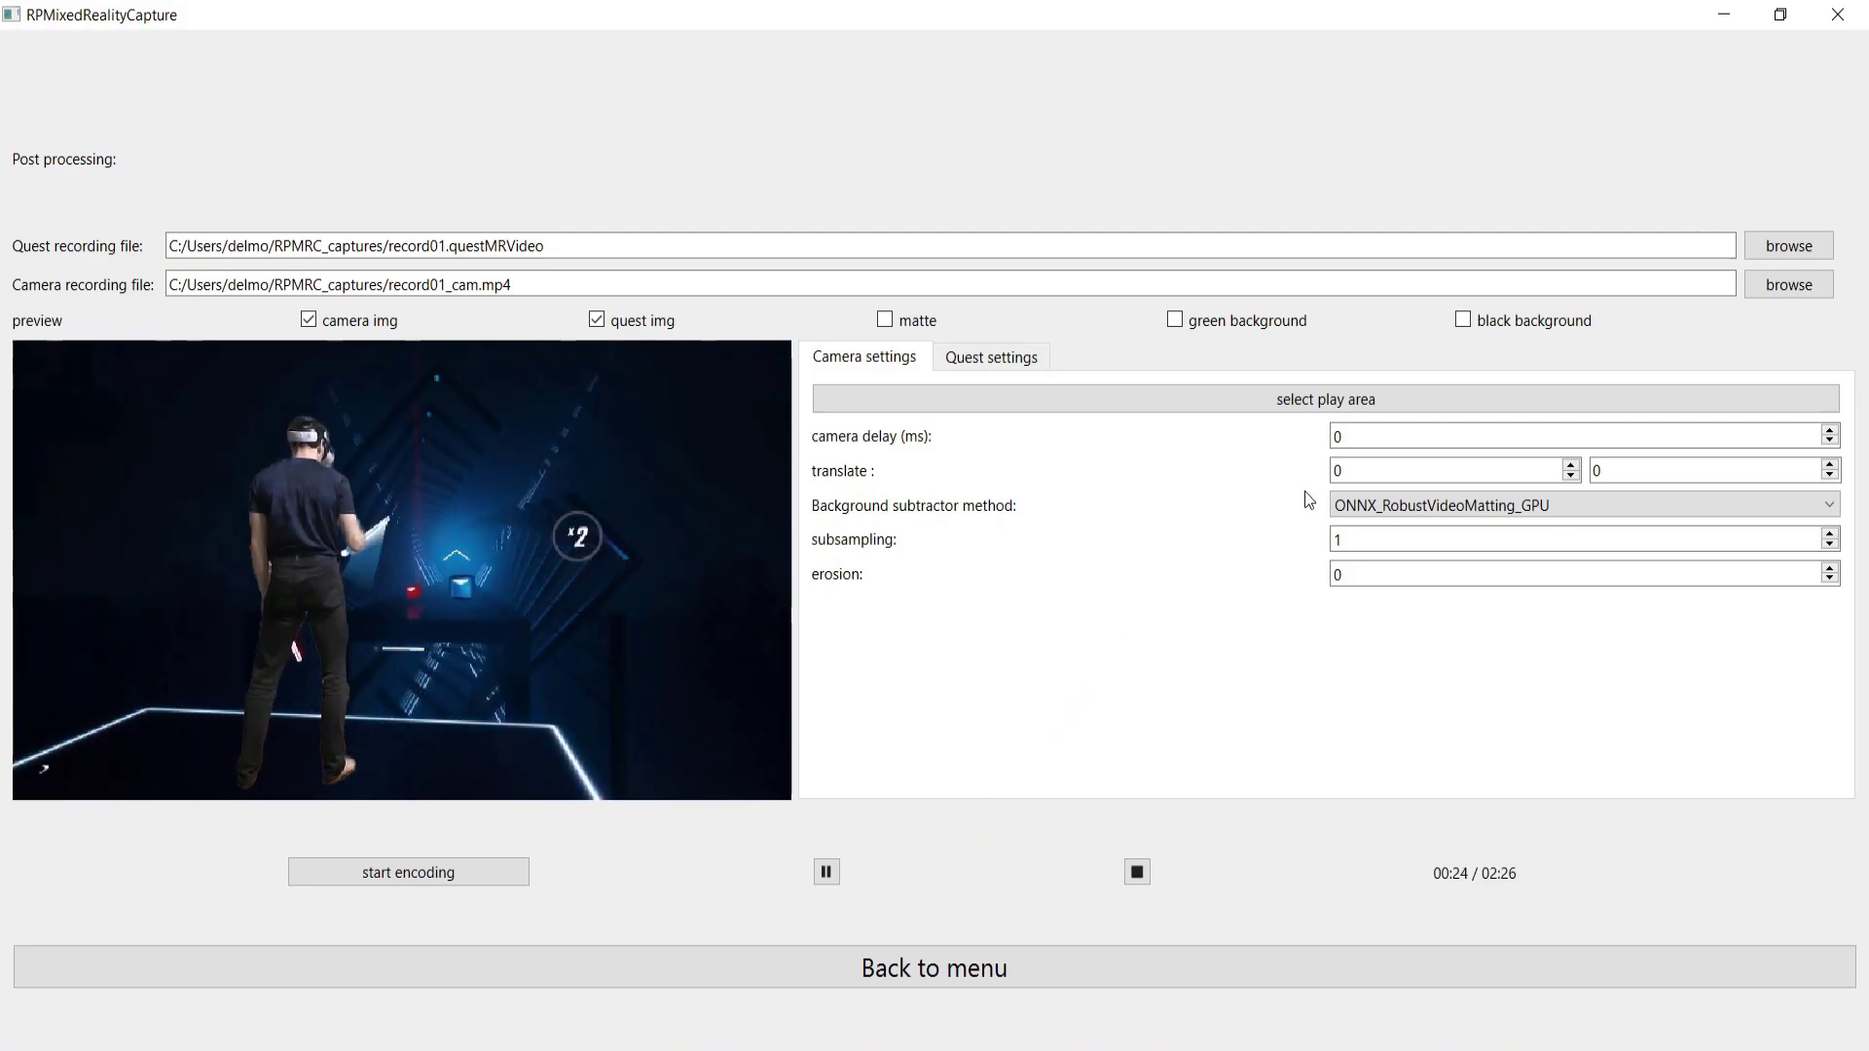
click(1398, 442)
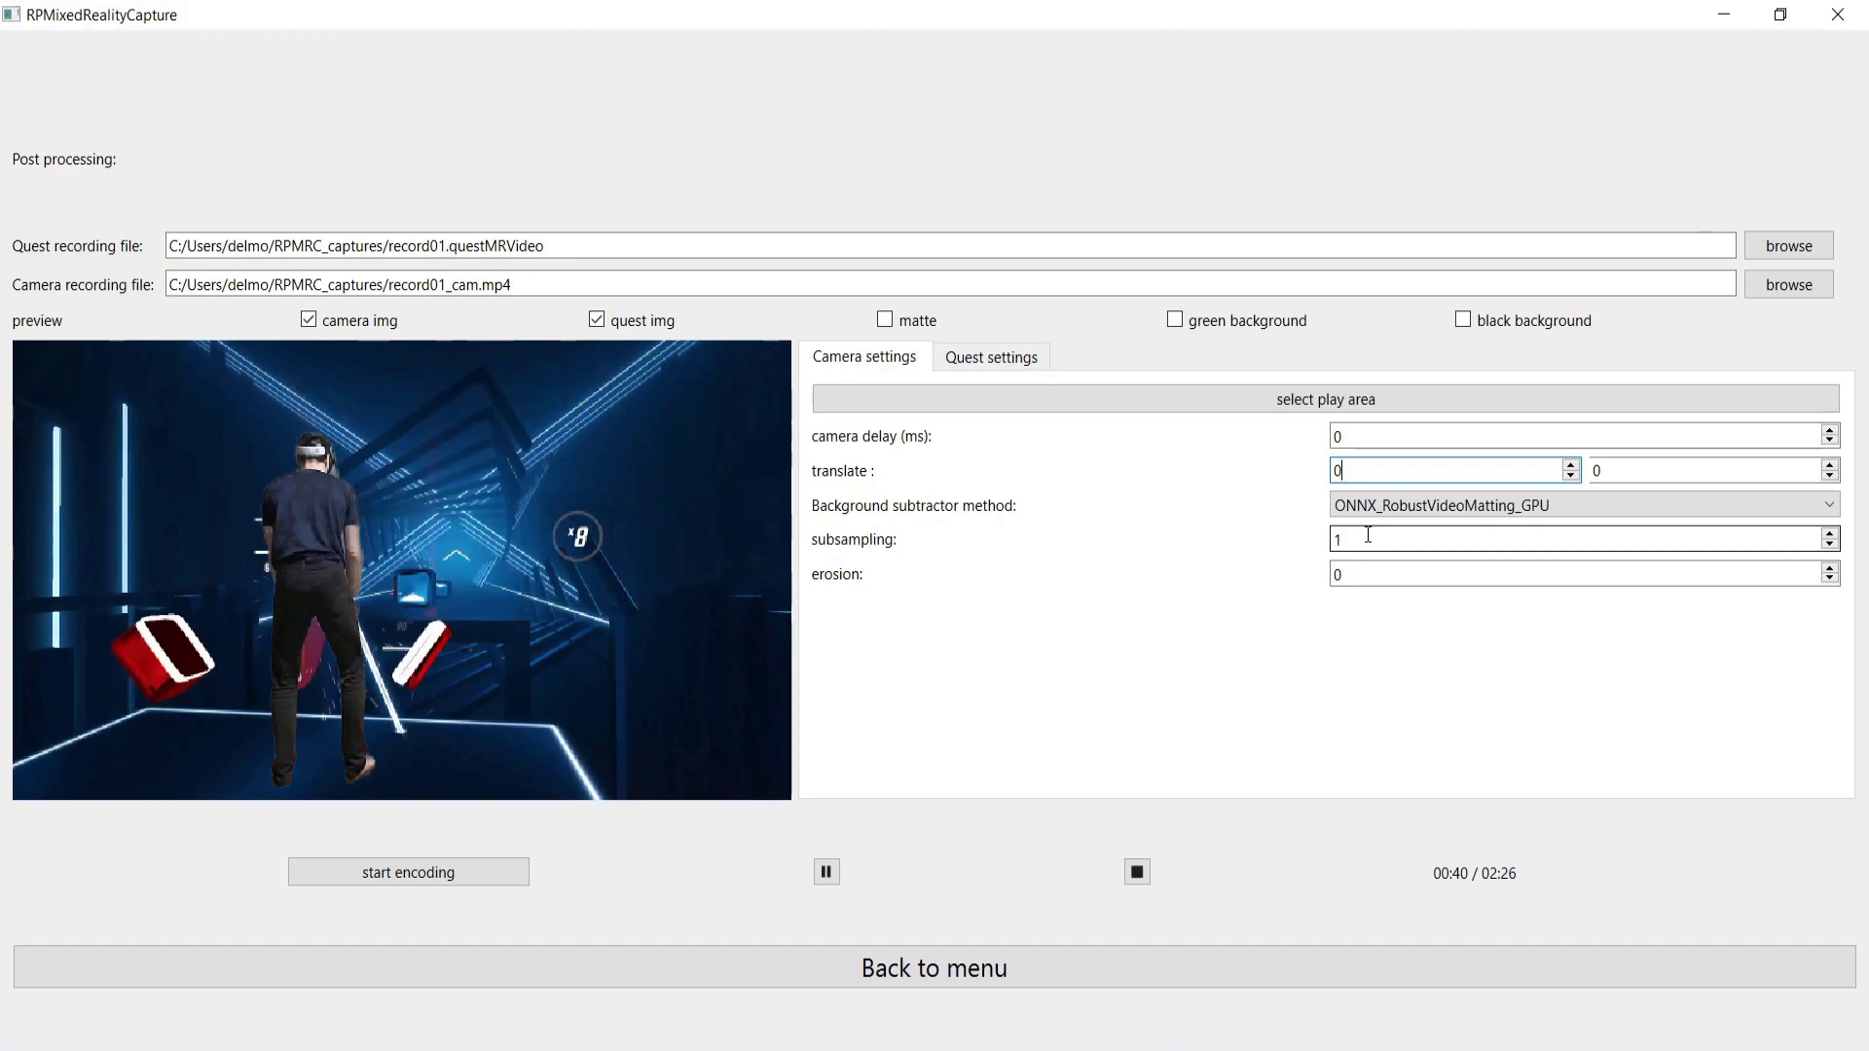
click(1830, 571)
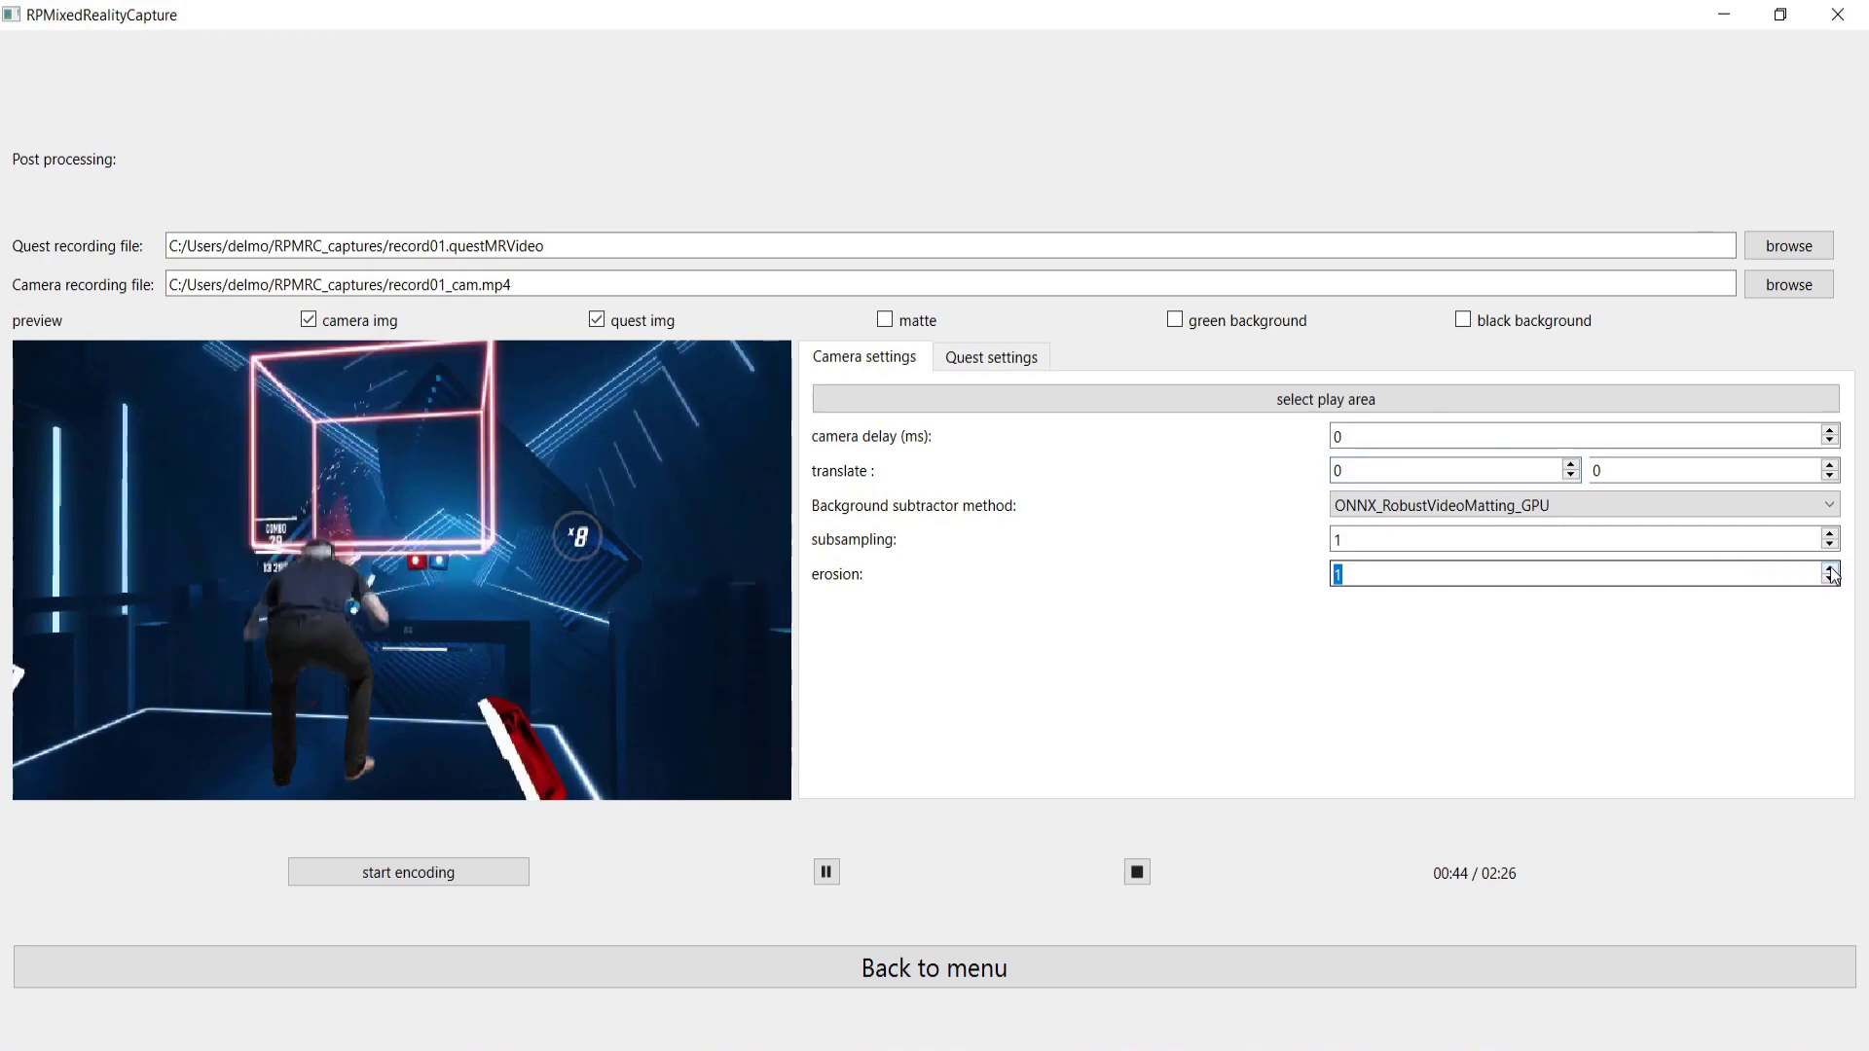
click(1830, 570)
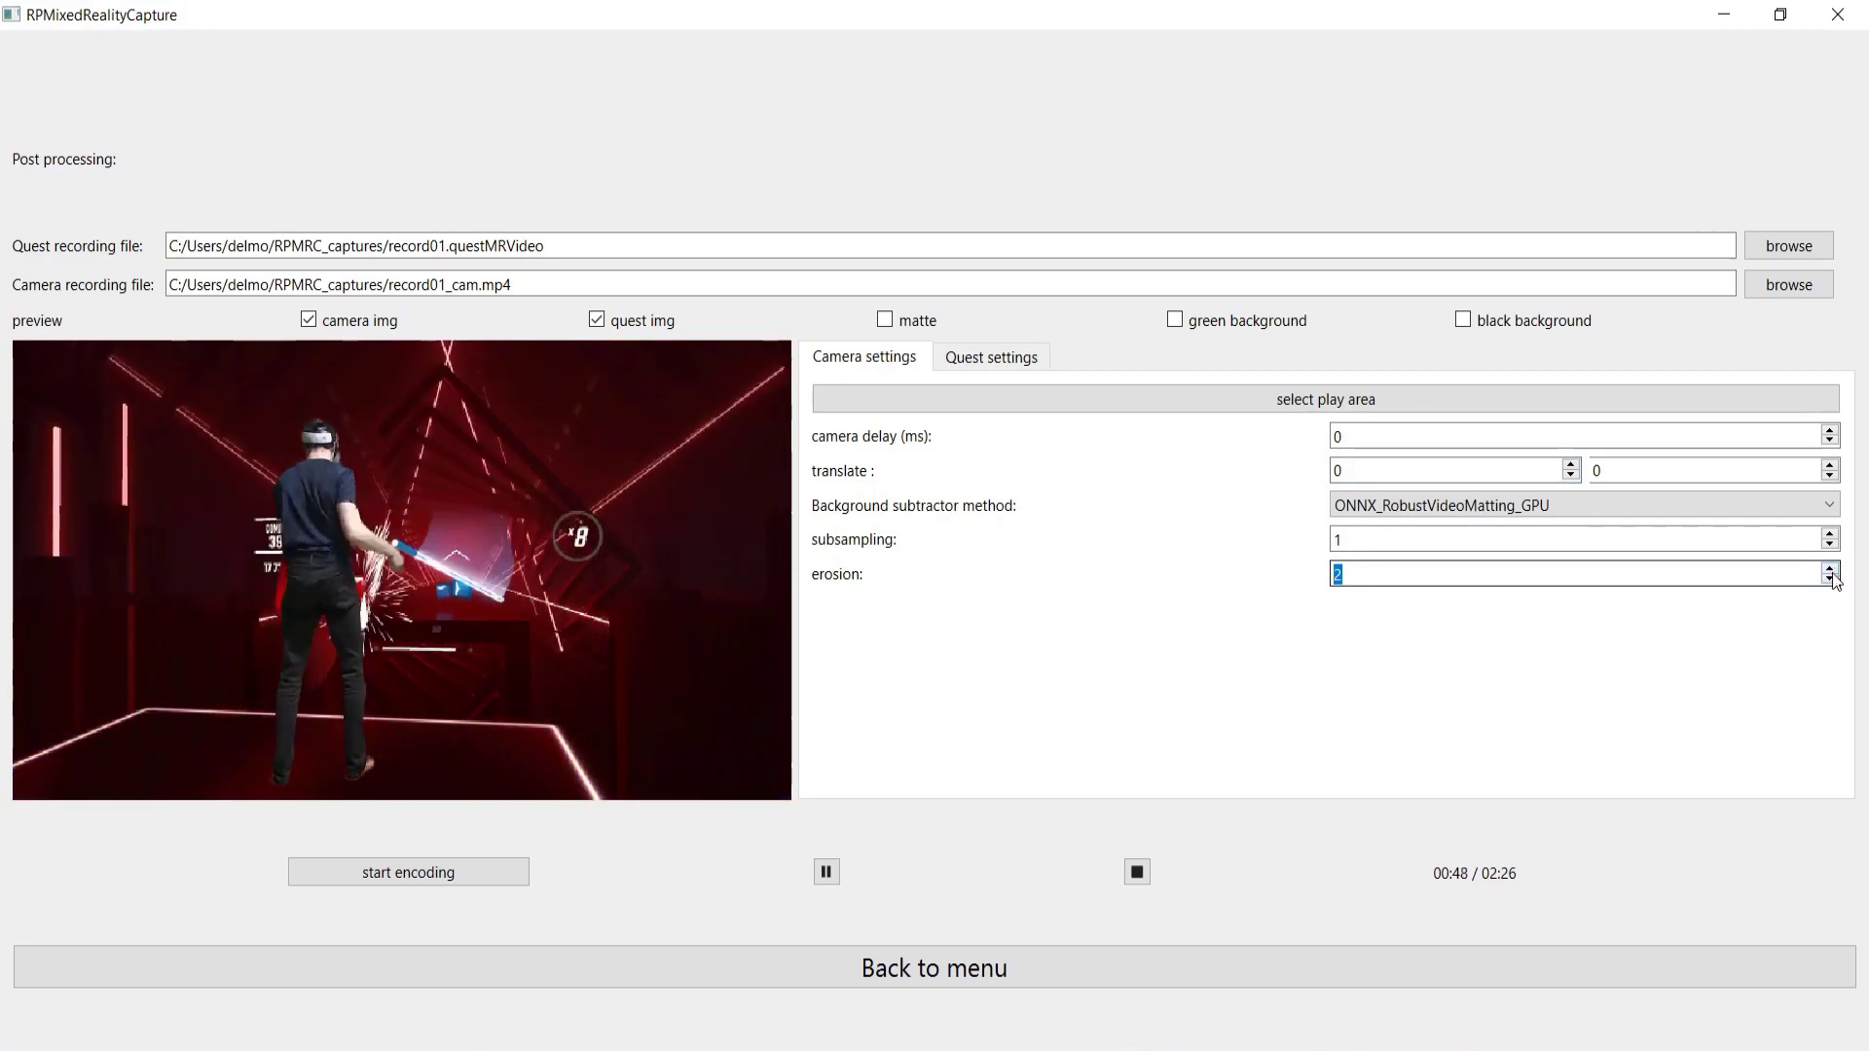
click(1830, 579)
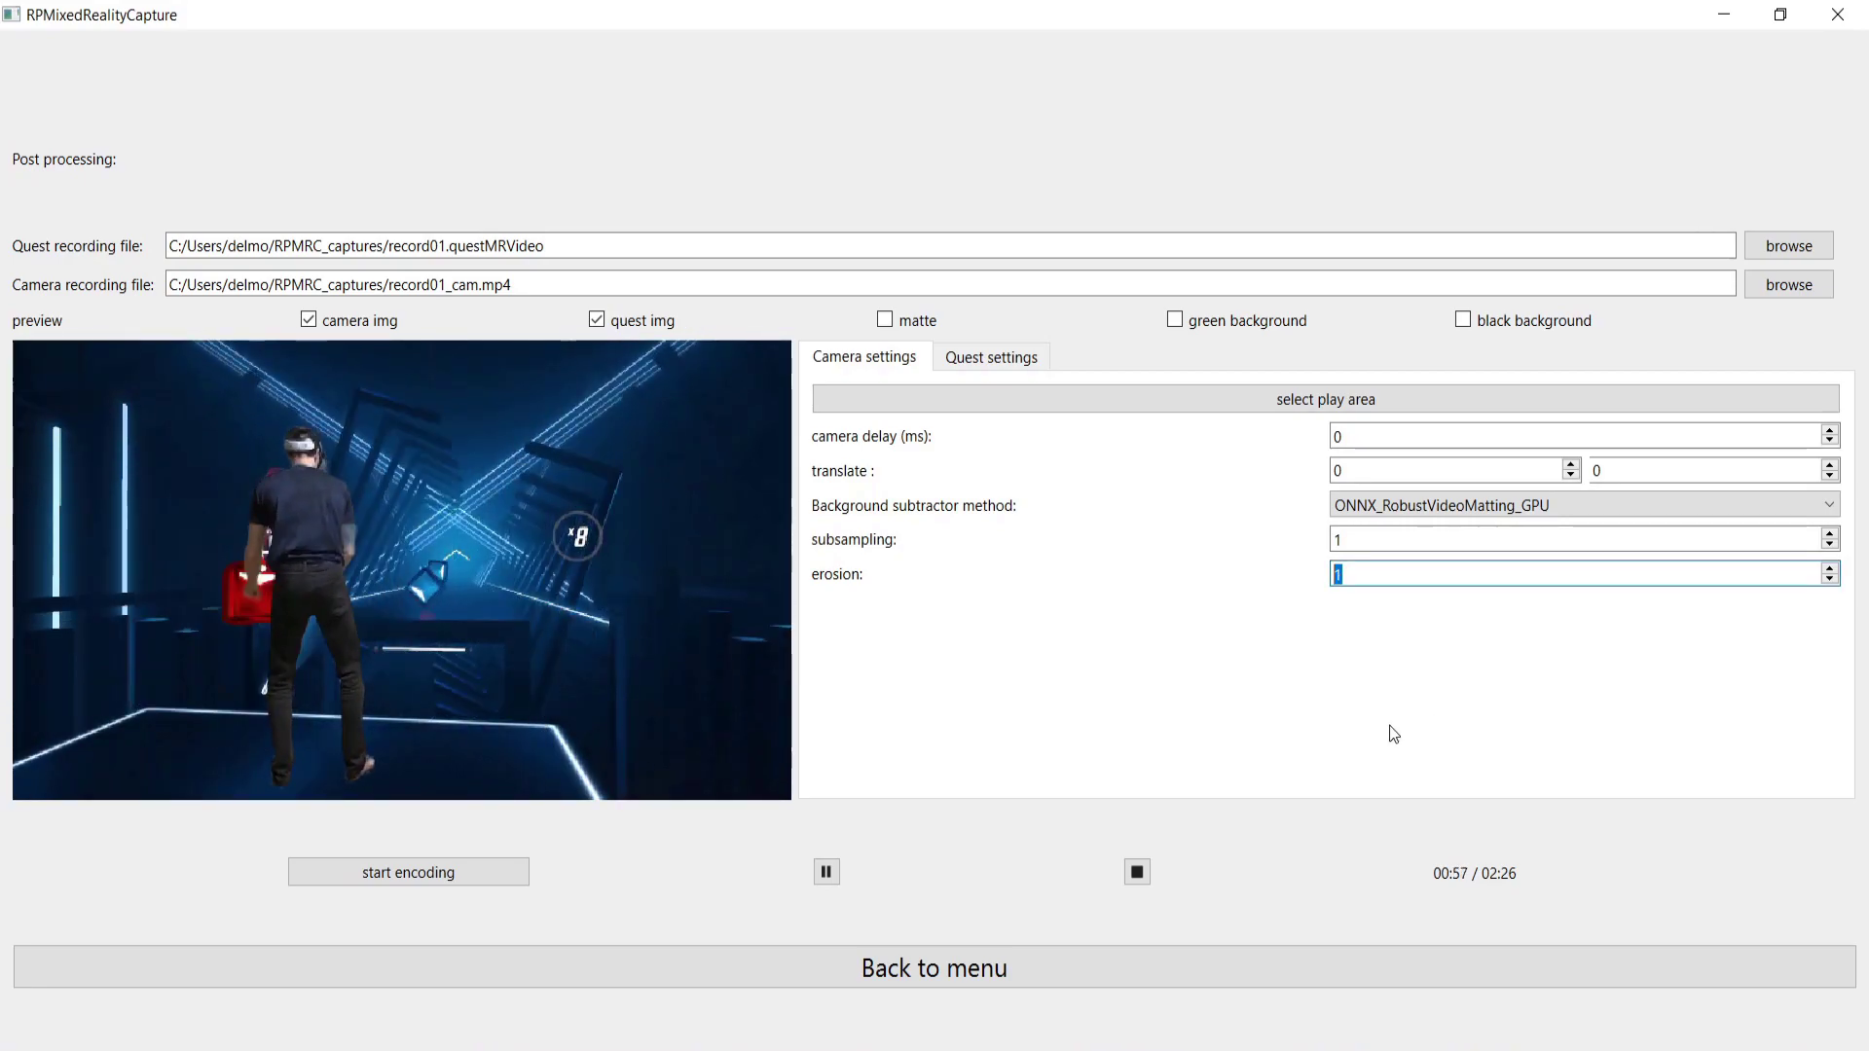
Step: Stop the playback and encode the composited video as result01 in the RPMRC_captures folder
click(1139, 875)
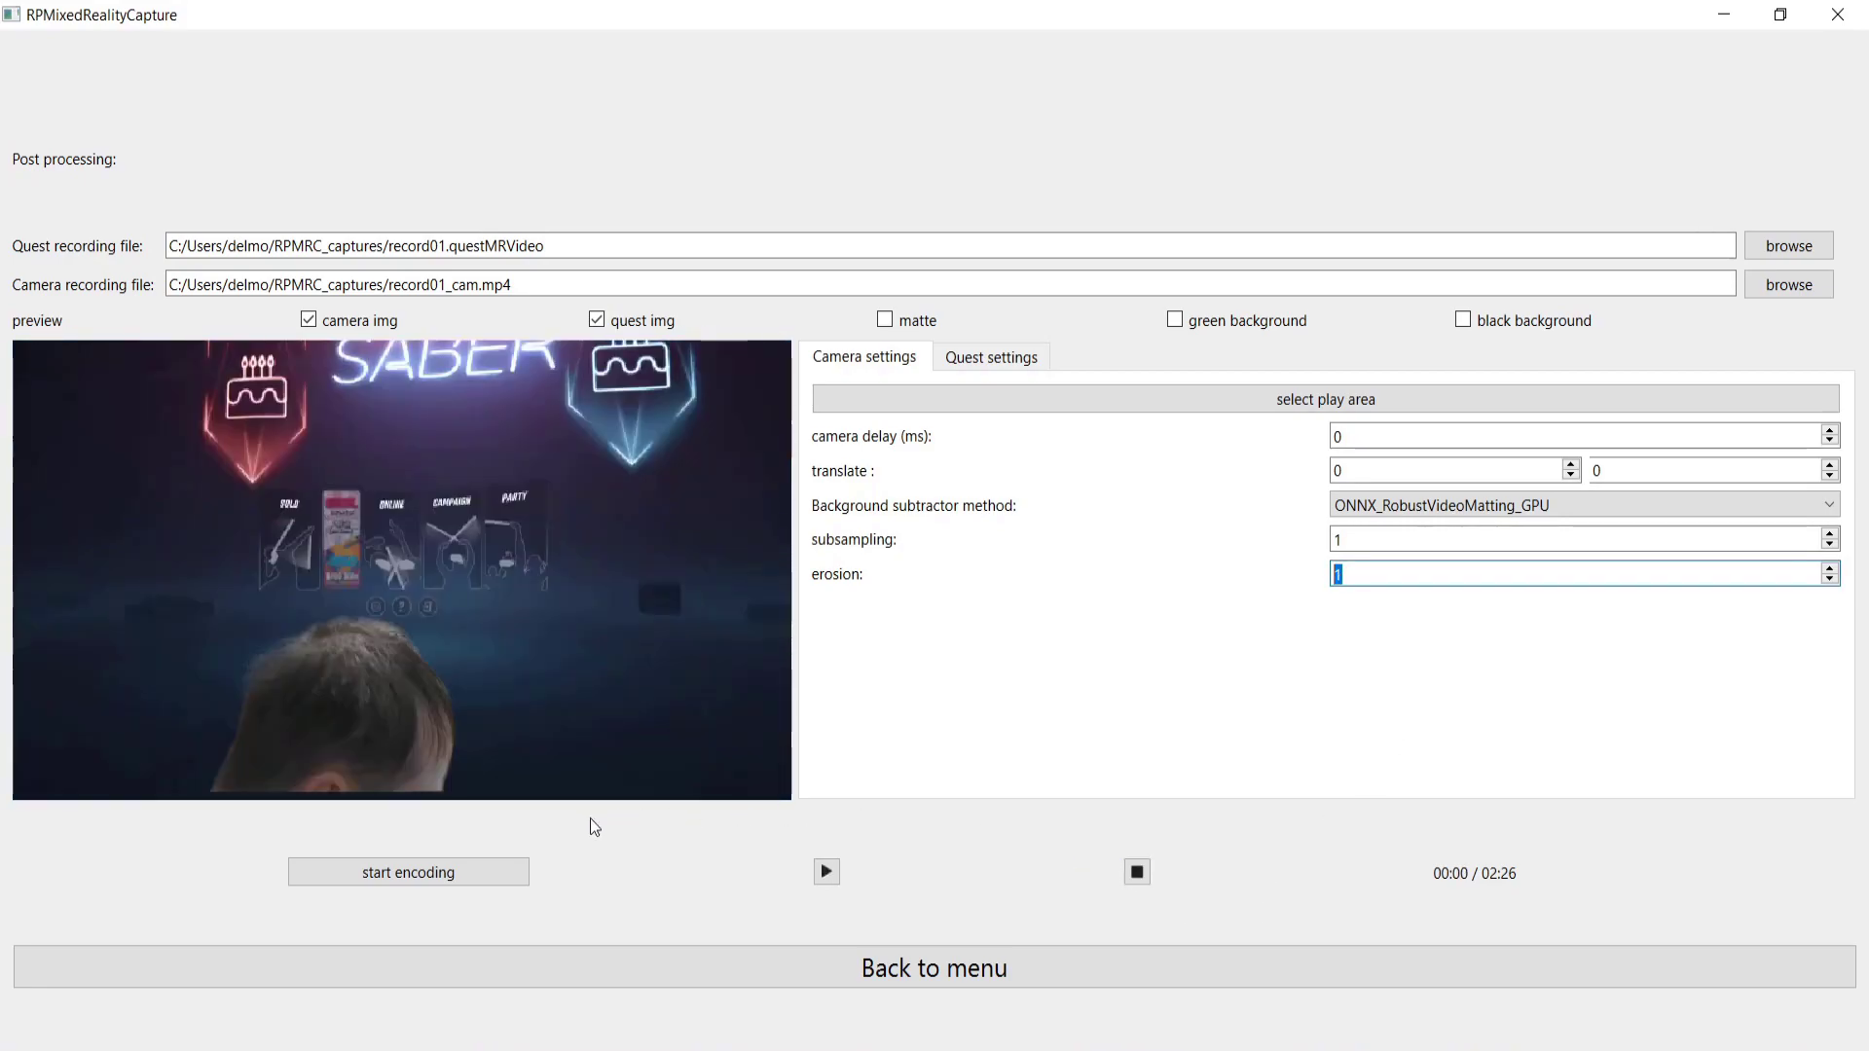
click(474, 875)
click(779, 724)
text(result01)
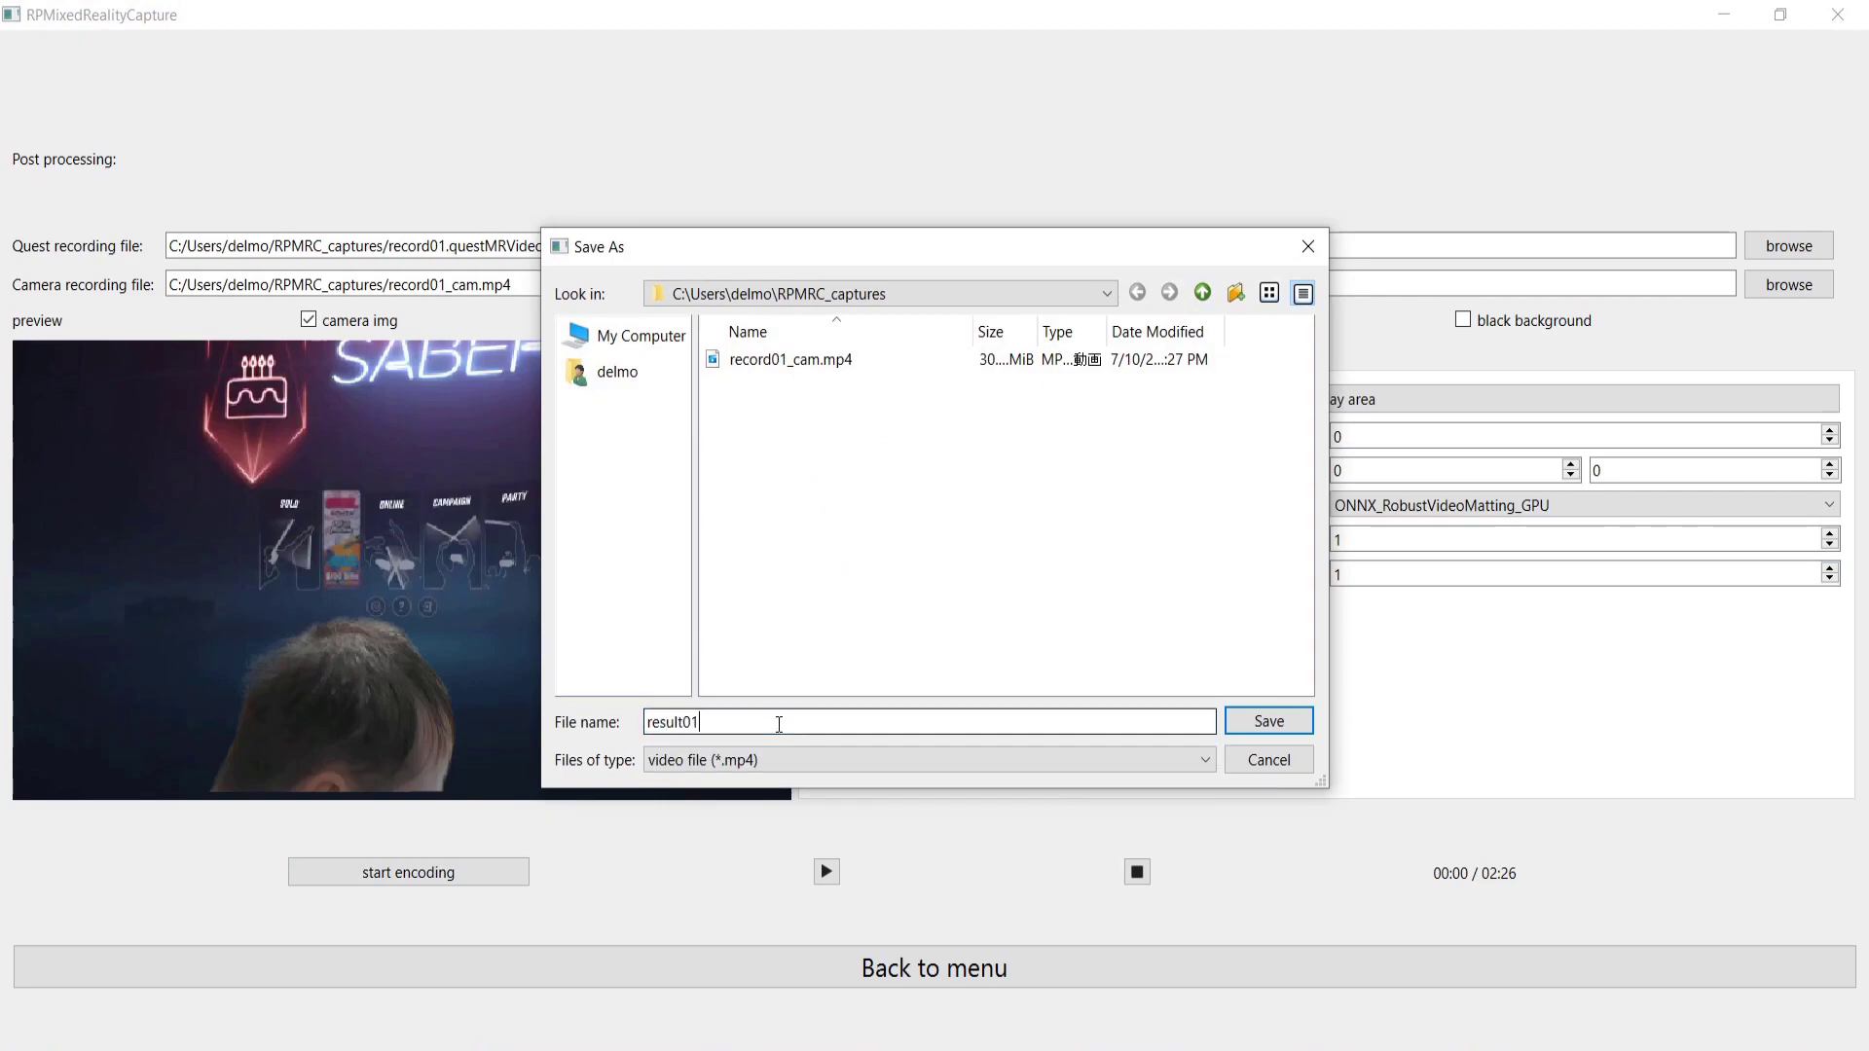
key(Return)
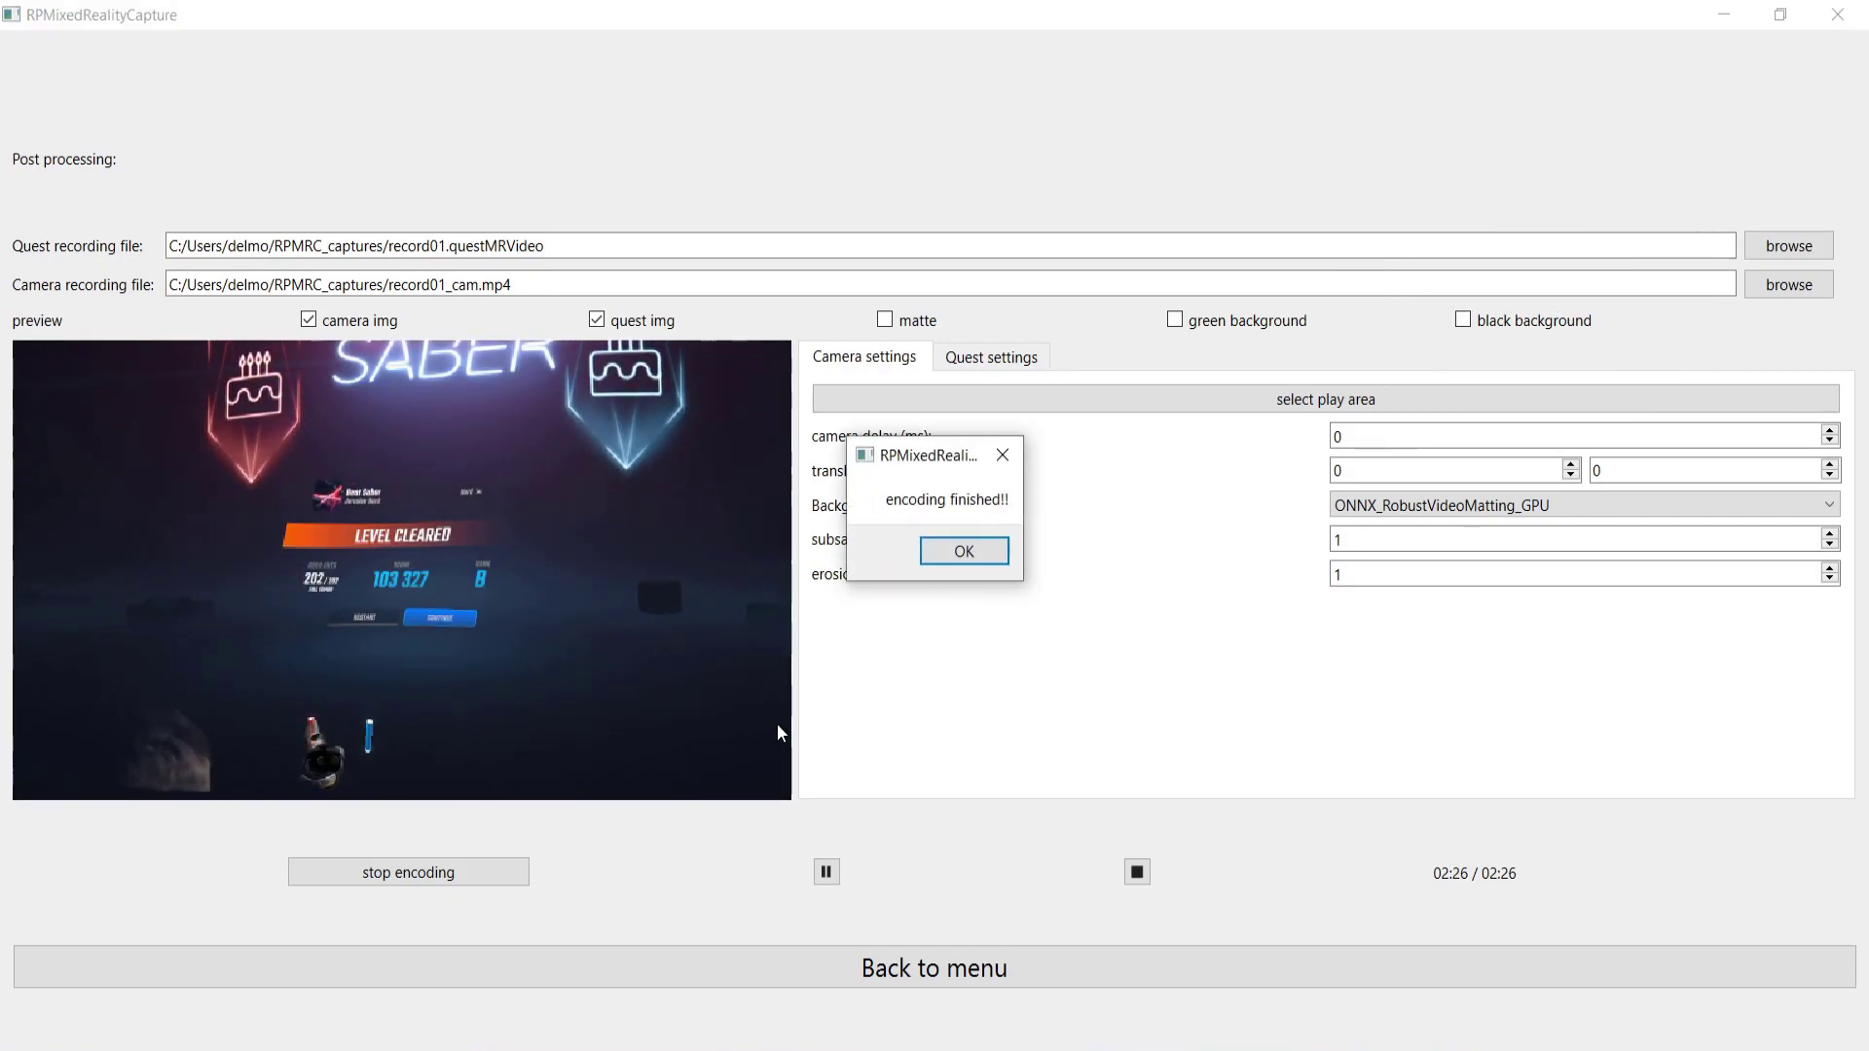
click(970, 551)
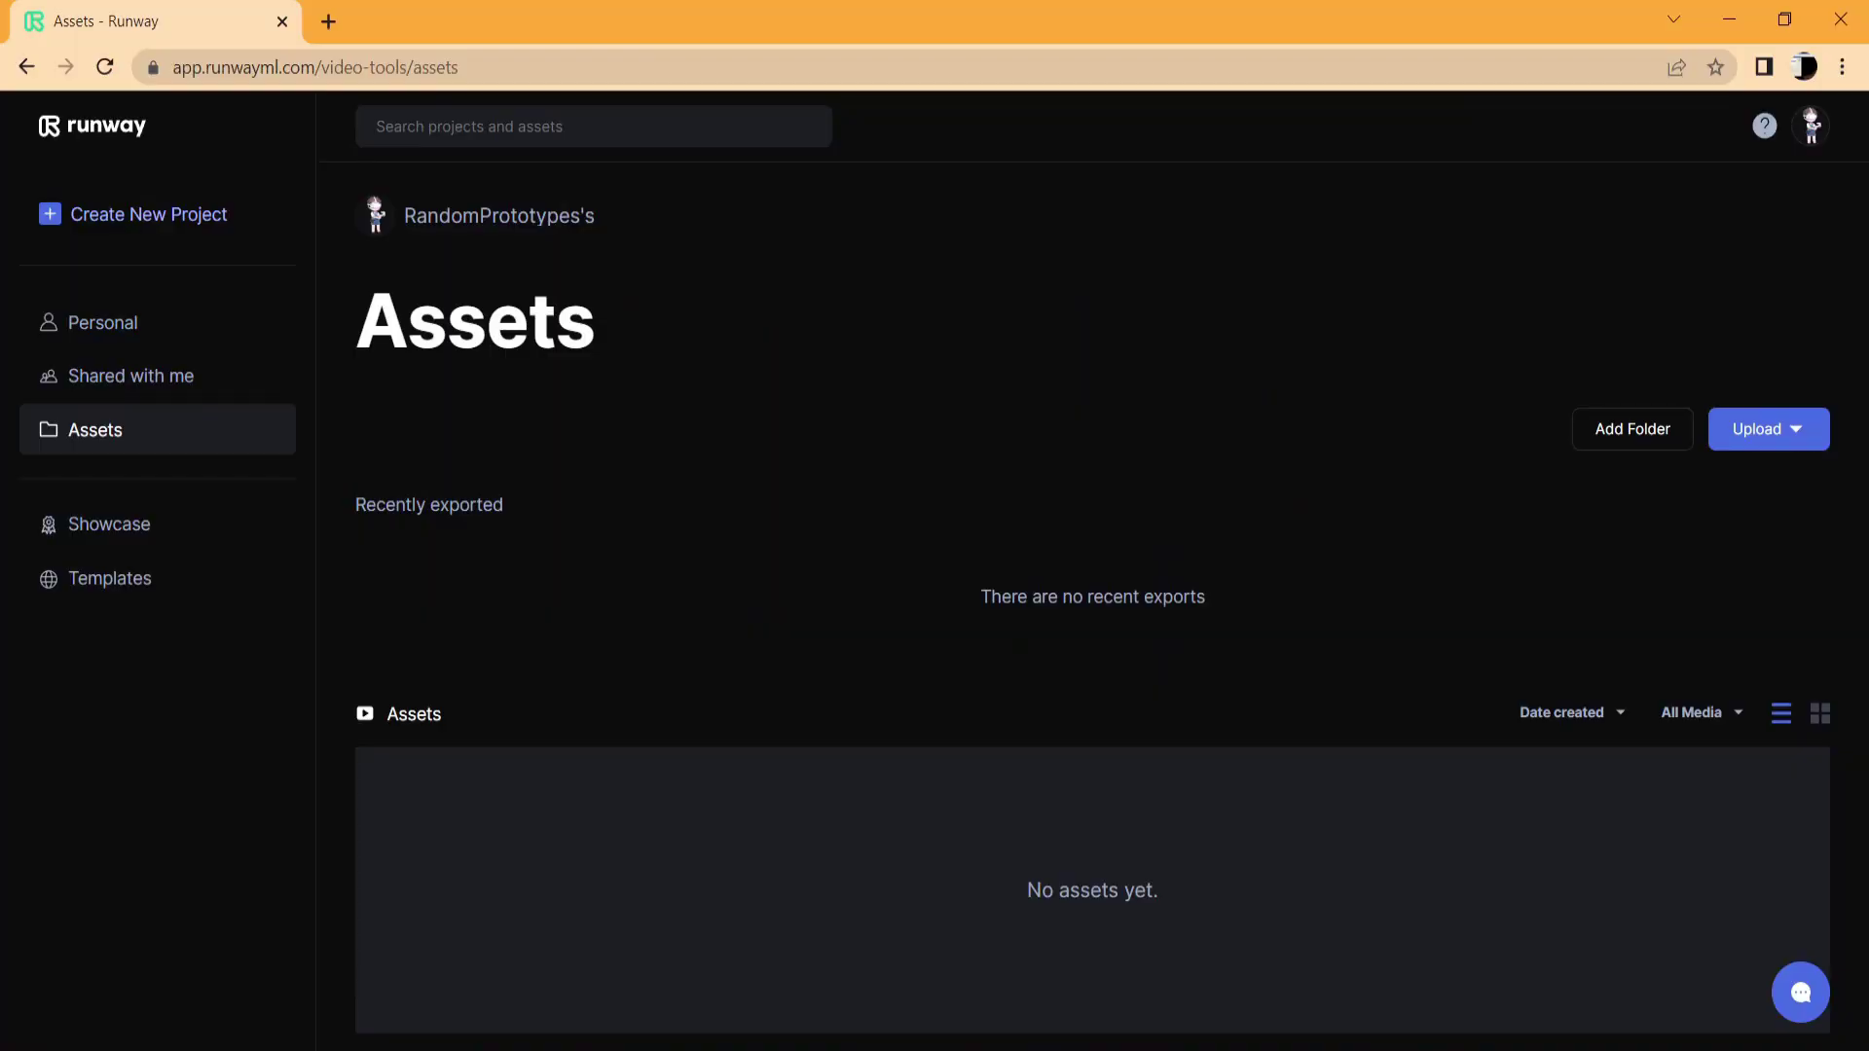
Step: In Runway, create a Green Screen project, upload record01_cam.mp4 from RPMRC_captures and place it on the canvas
click(175, 209)
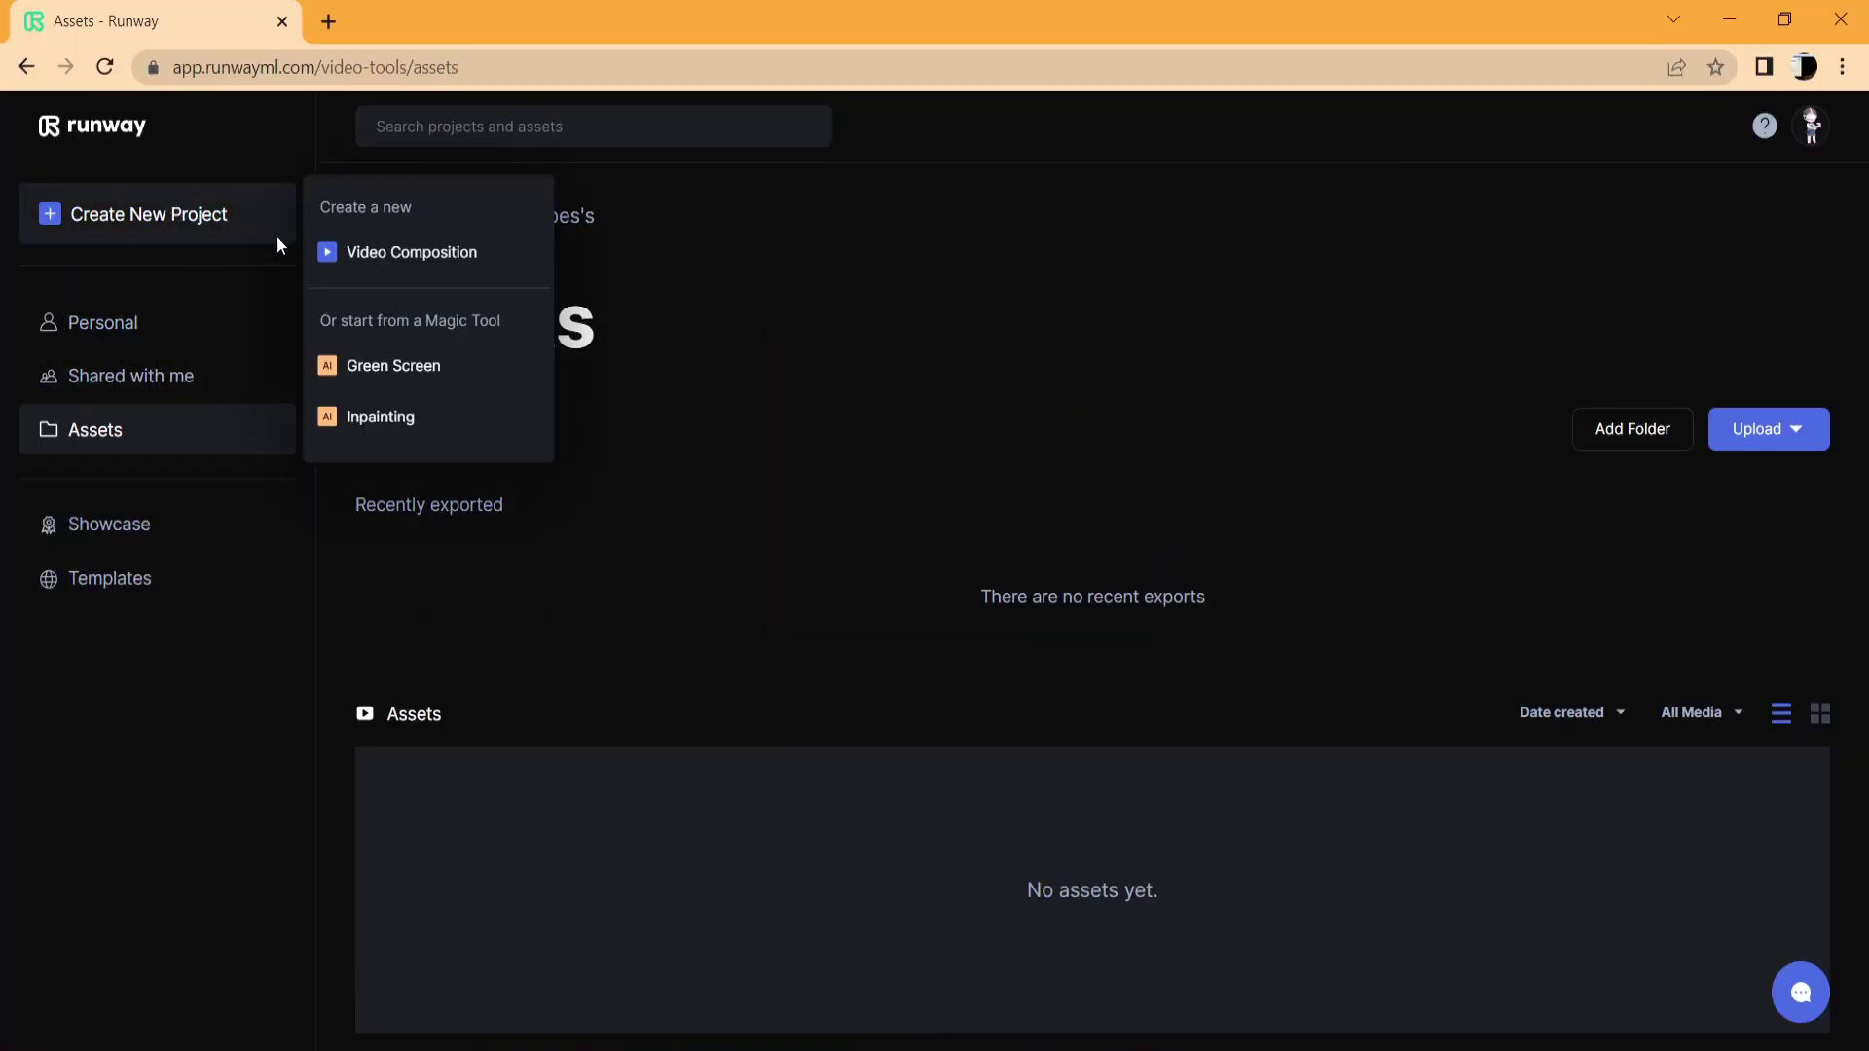
click(380, 366)
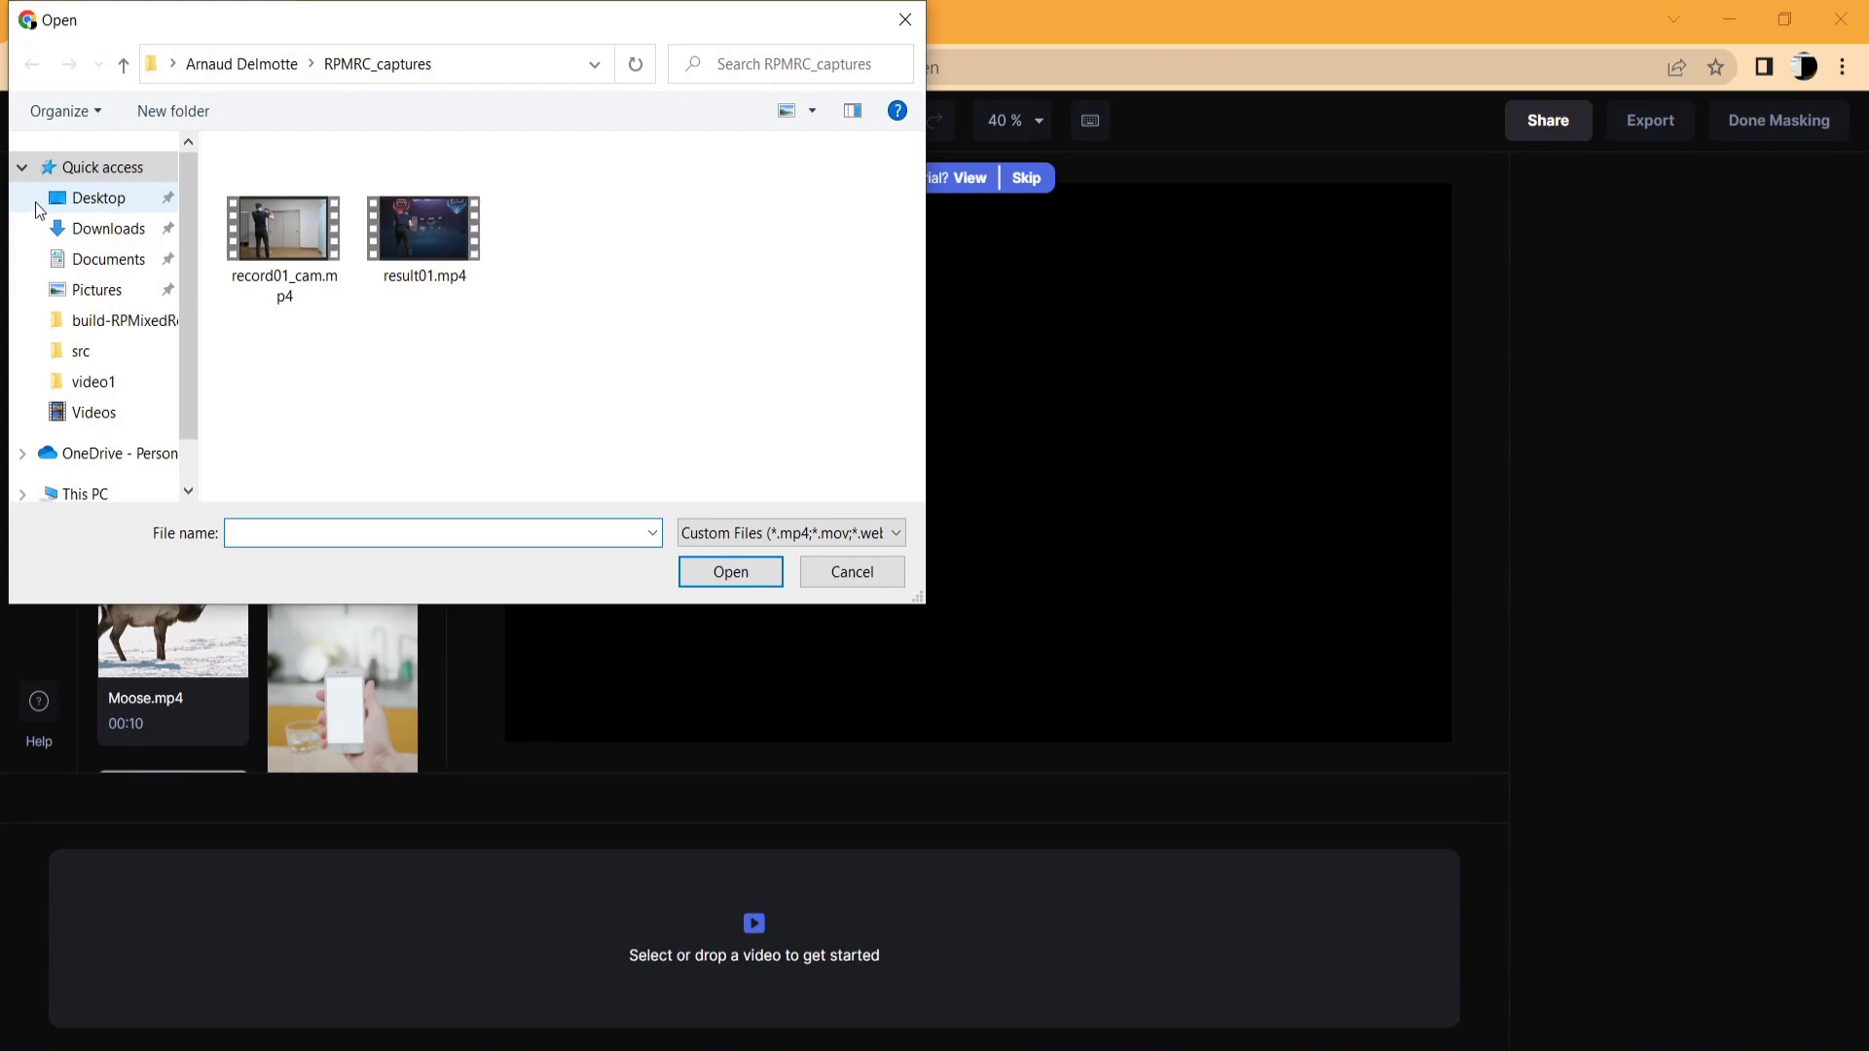
click(278, 230)
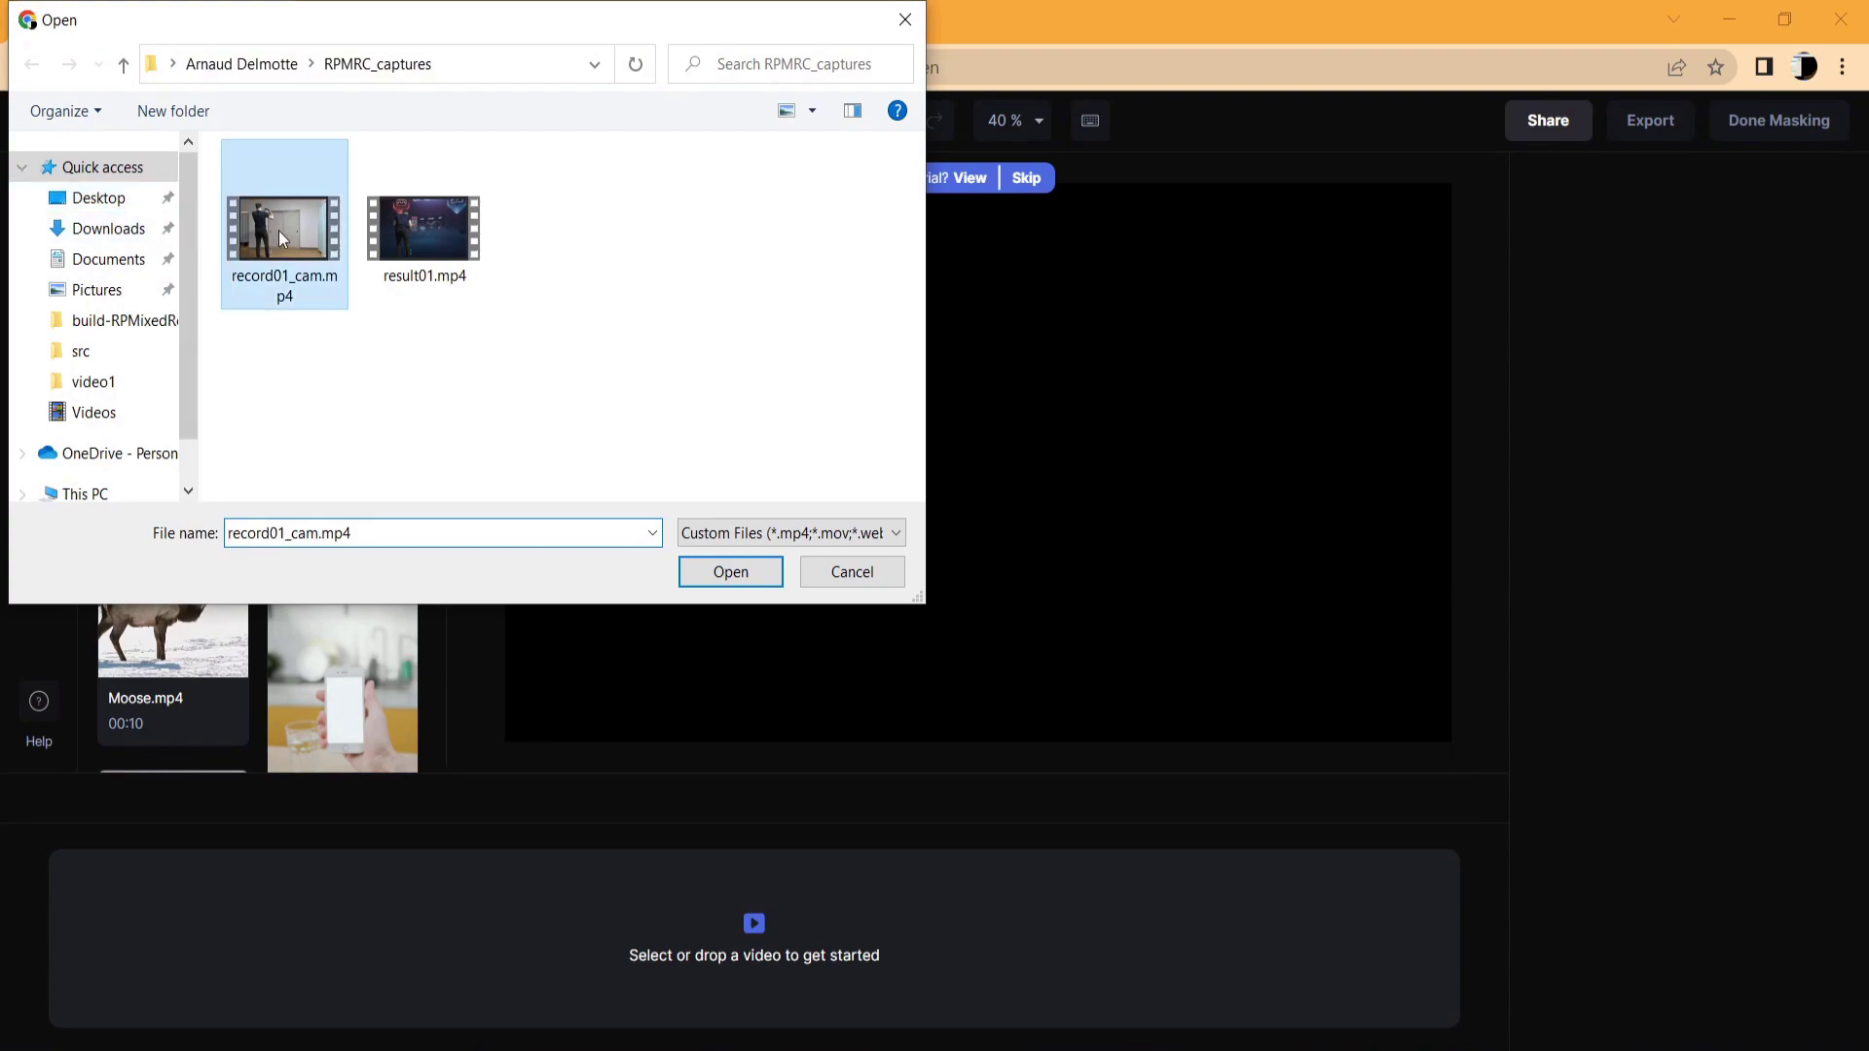
click(693, 579)
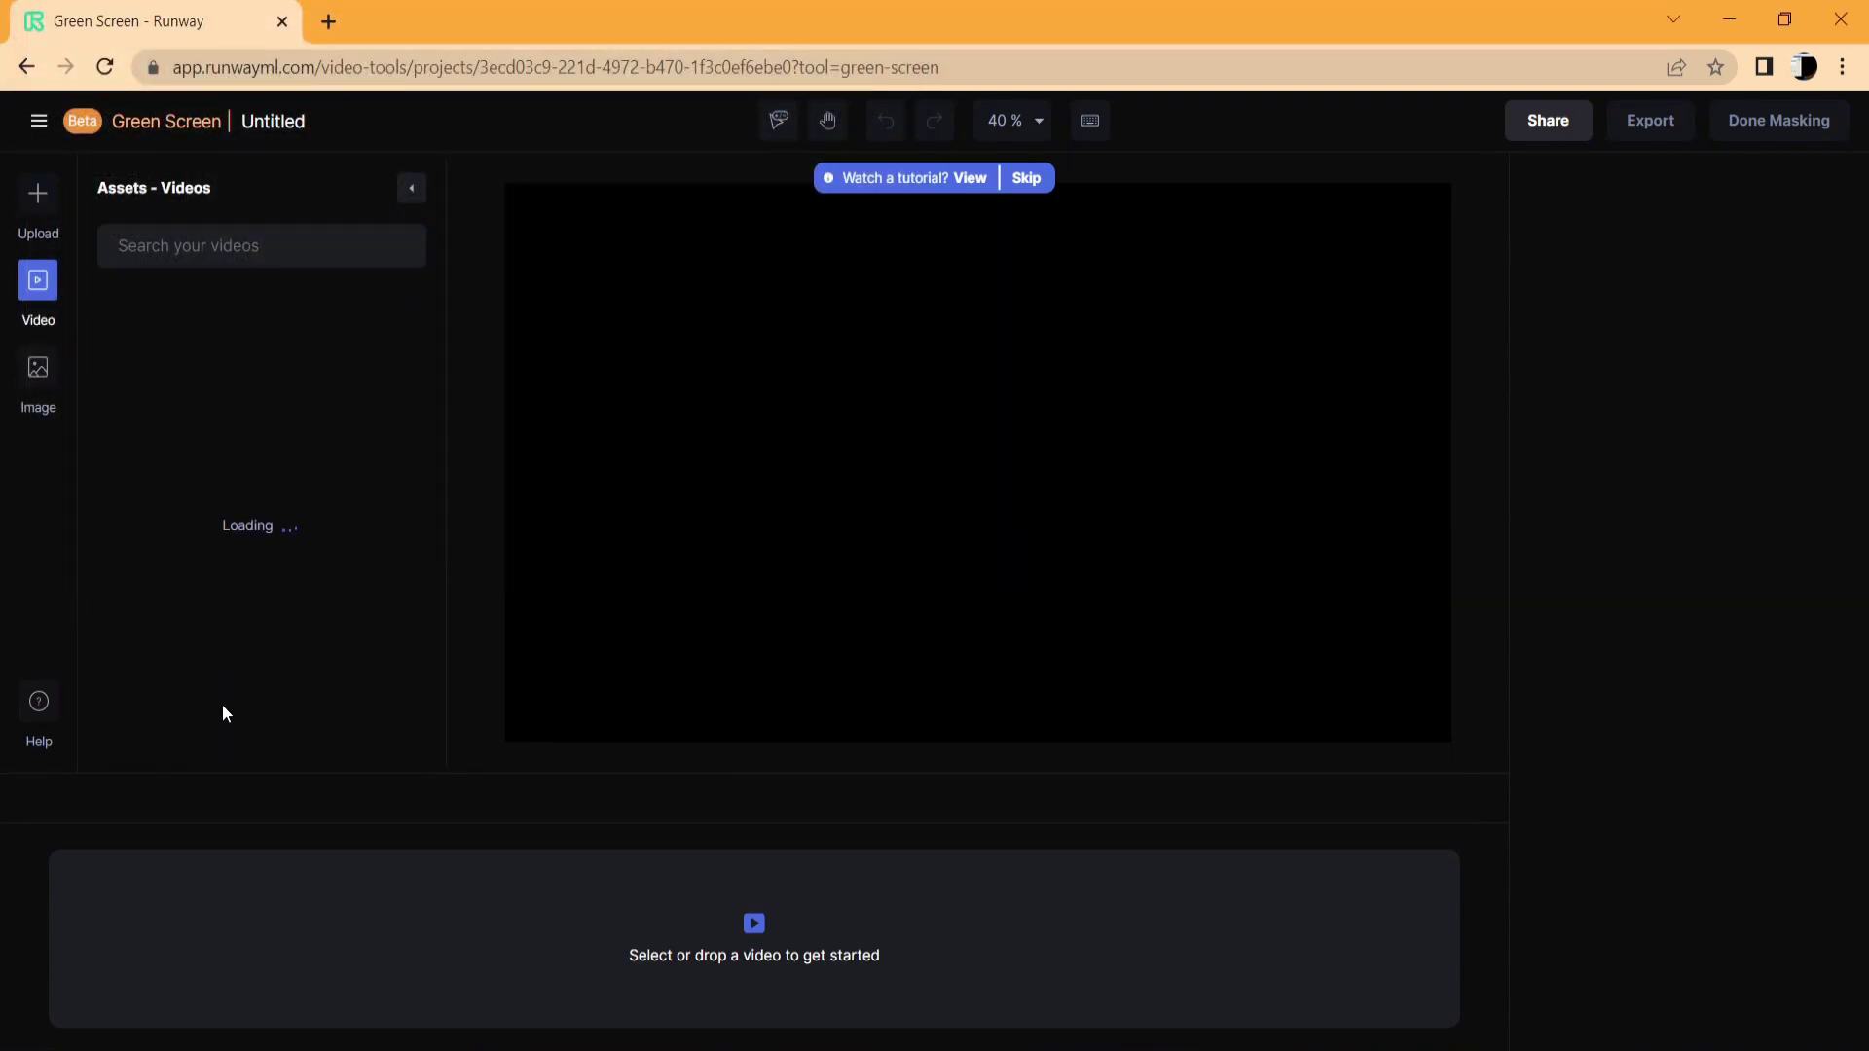
drag(180, 374, 879, 440)
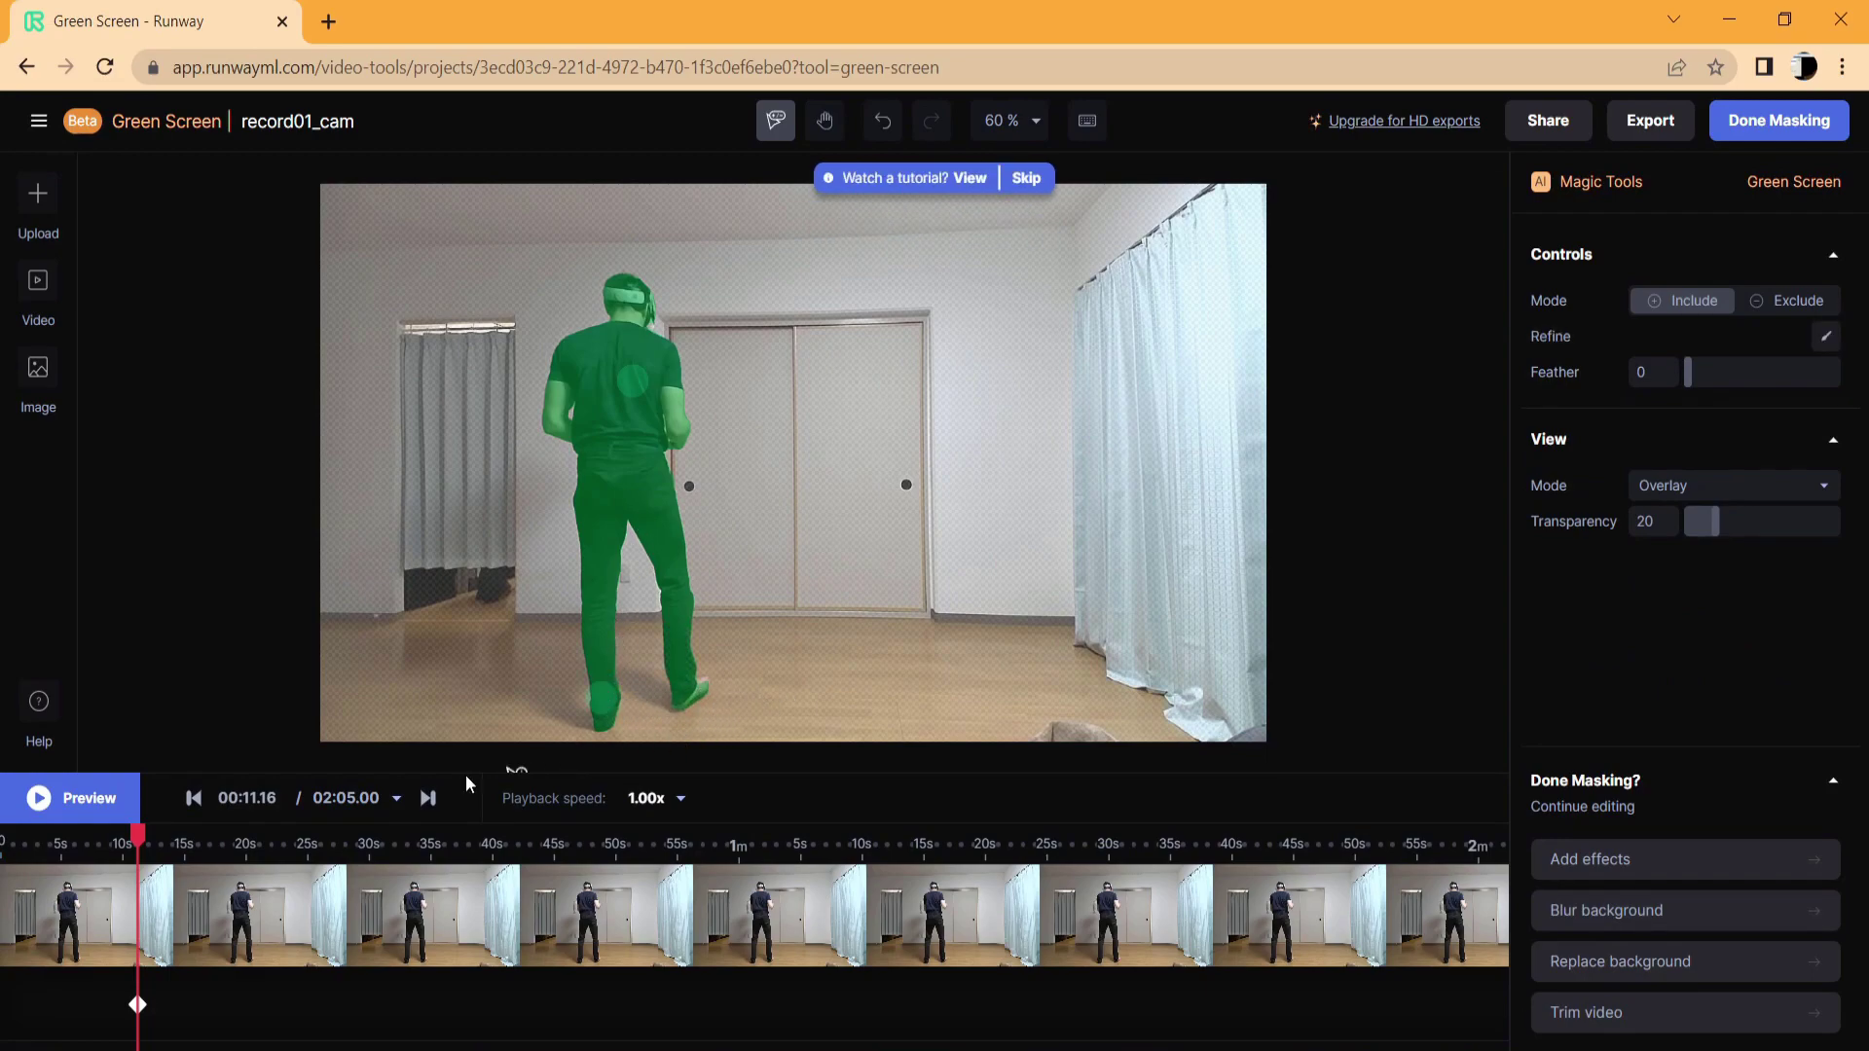
Step: Preview the player's mask and exclude the wall-phone area beside the player at 00:35.60
click(95, 804)
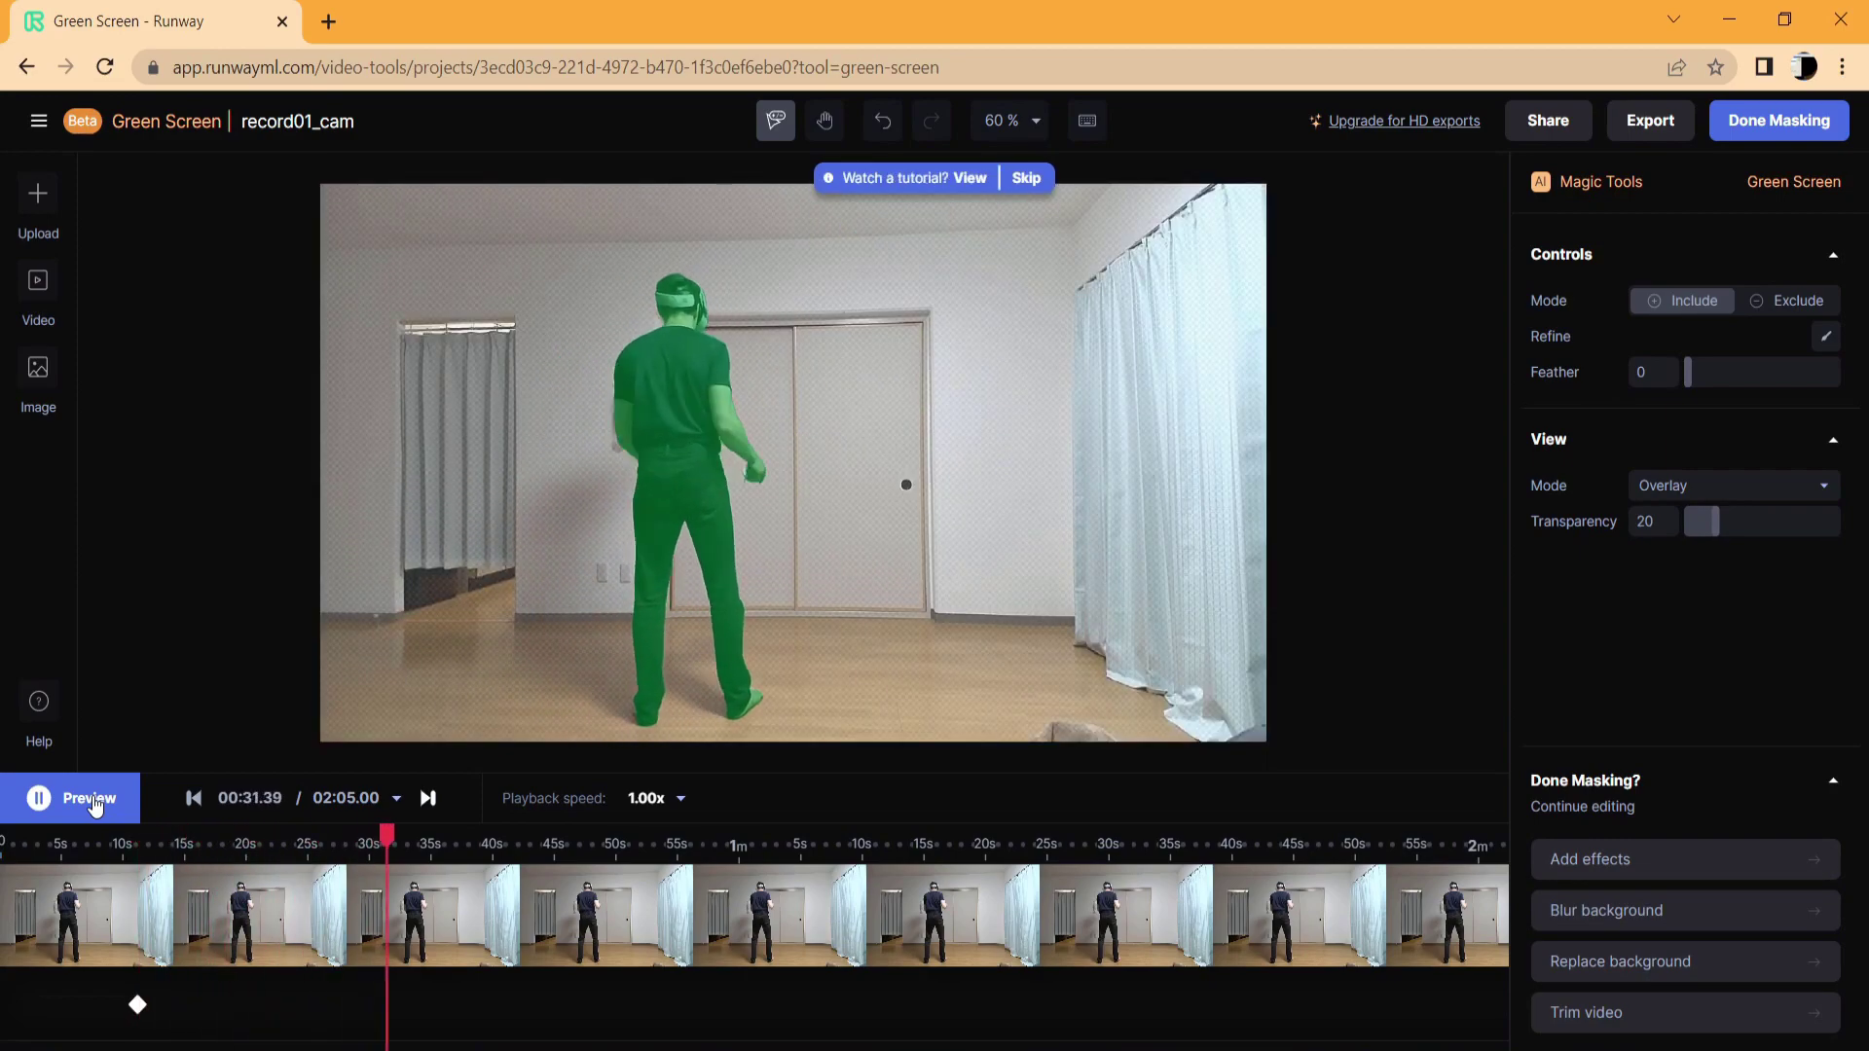
click(94, 804)
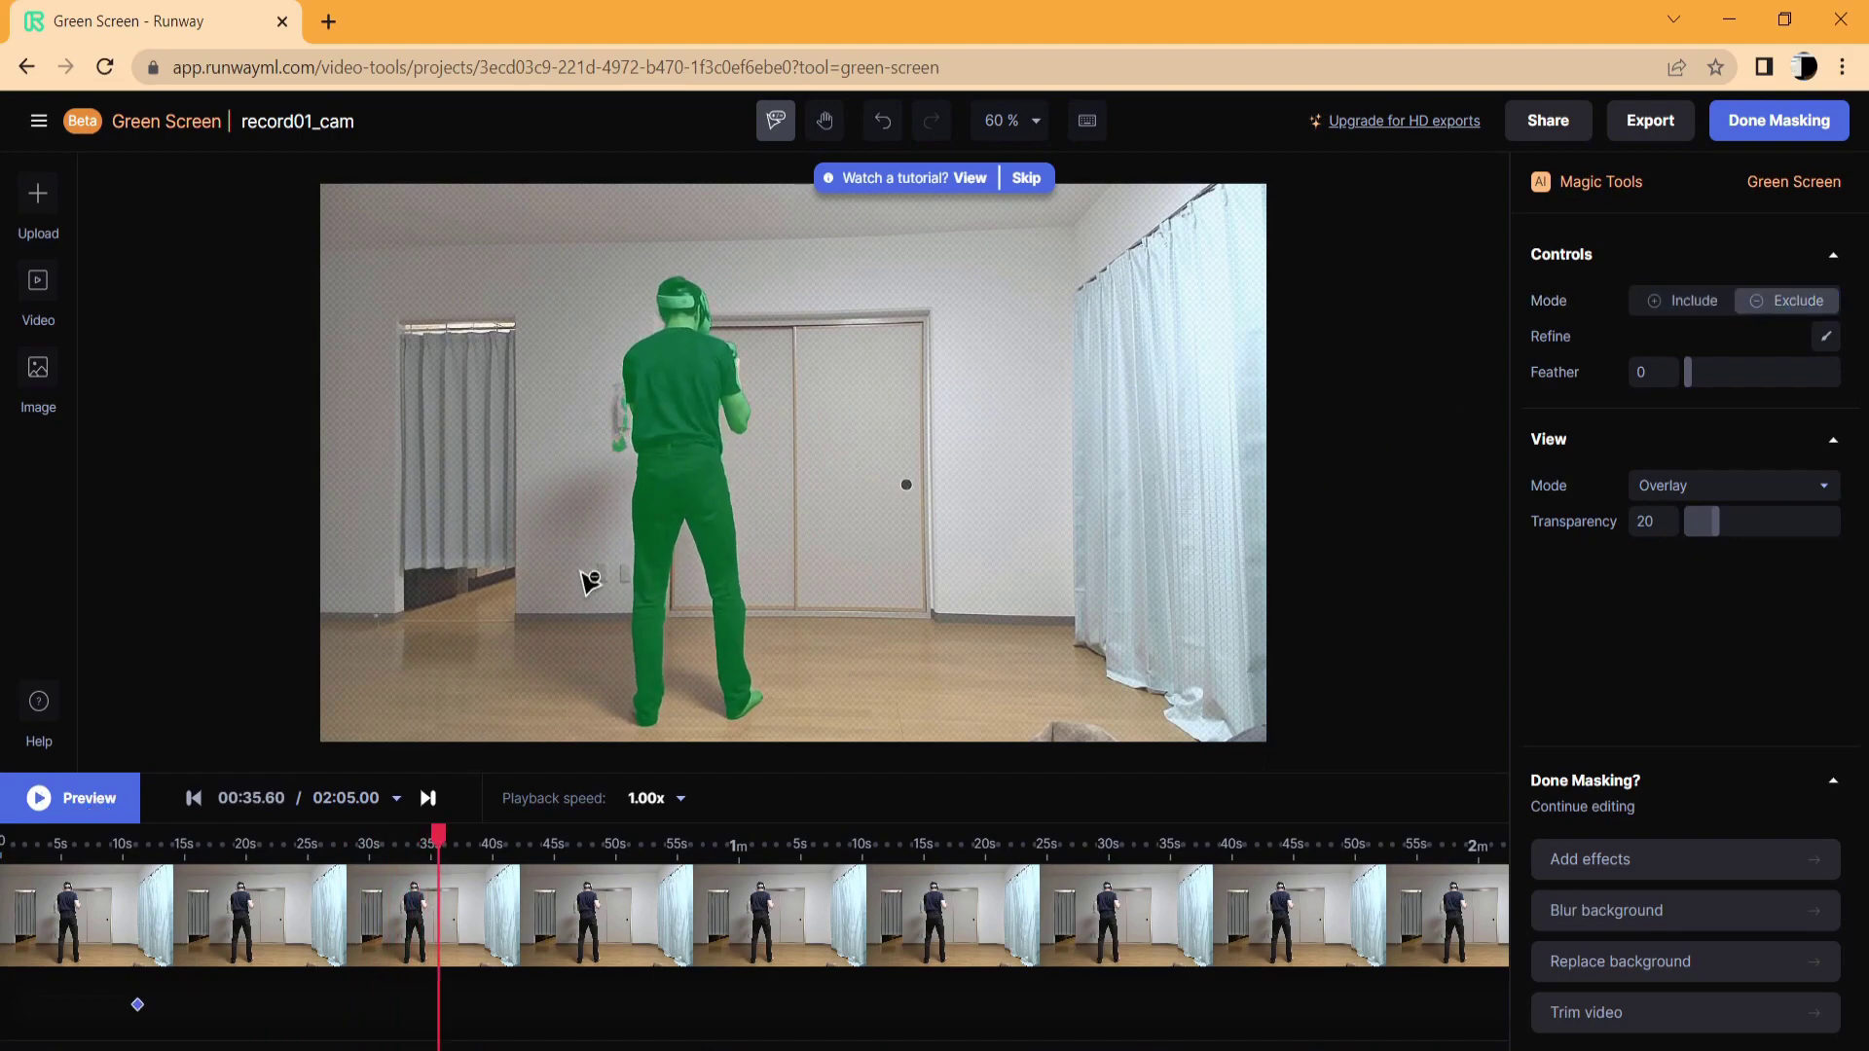
click(624, 447)
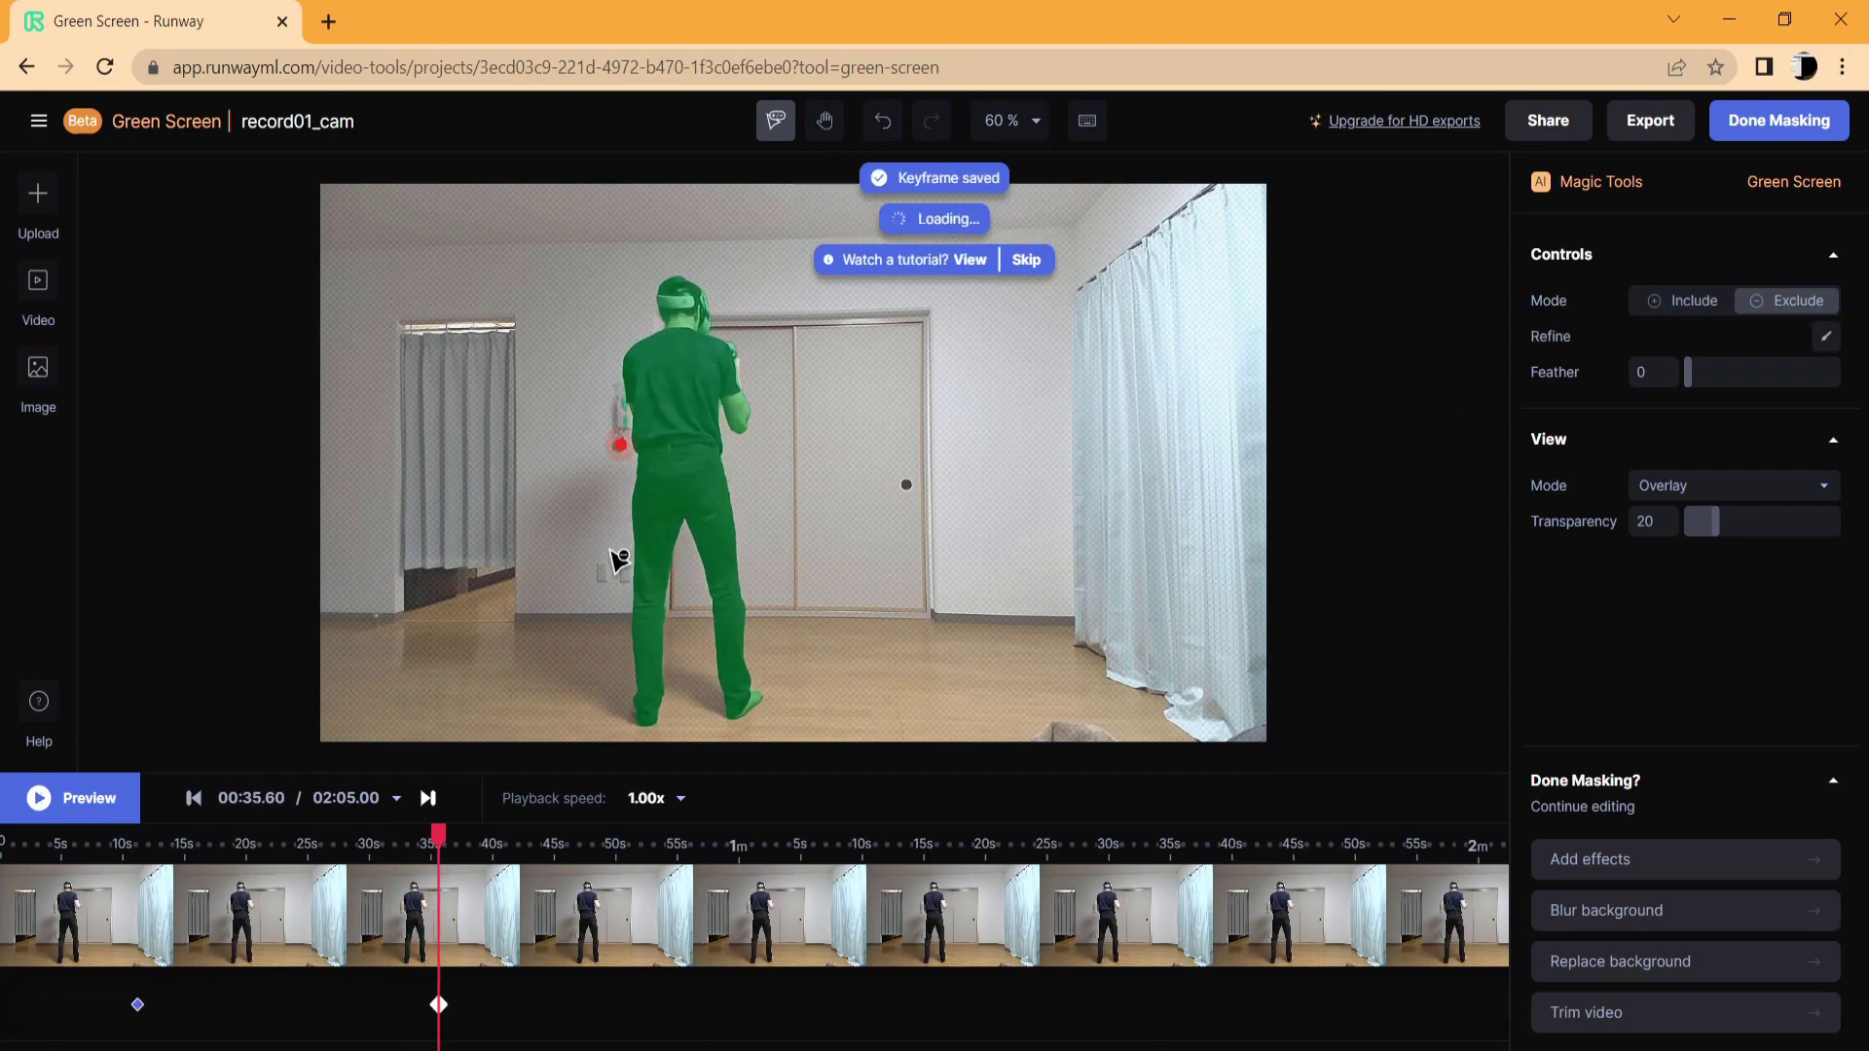
Step: Preview further and include the player's lowered hand at 00:49.66 and the area by the bent arm at 01:14.23
click(110, 811)
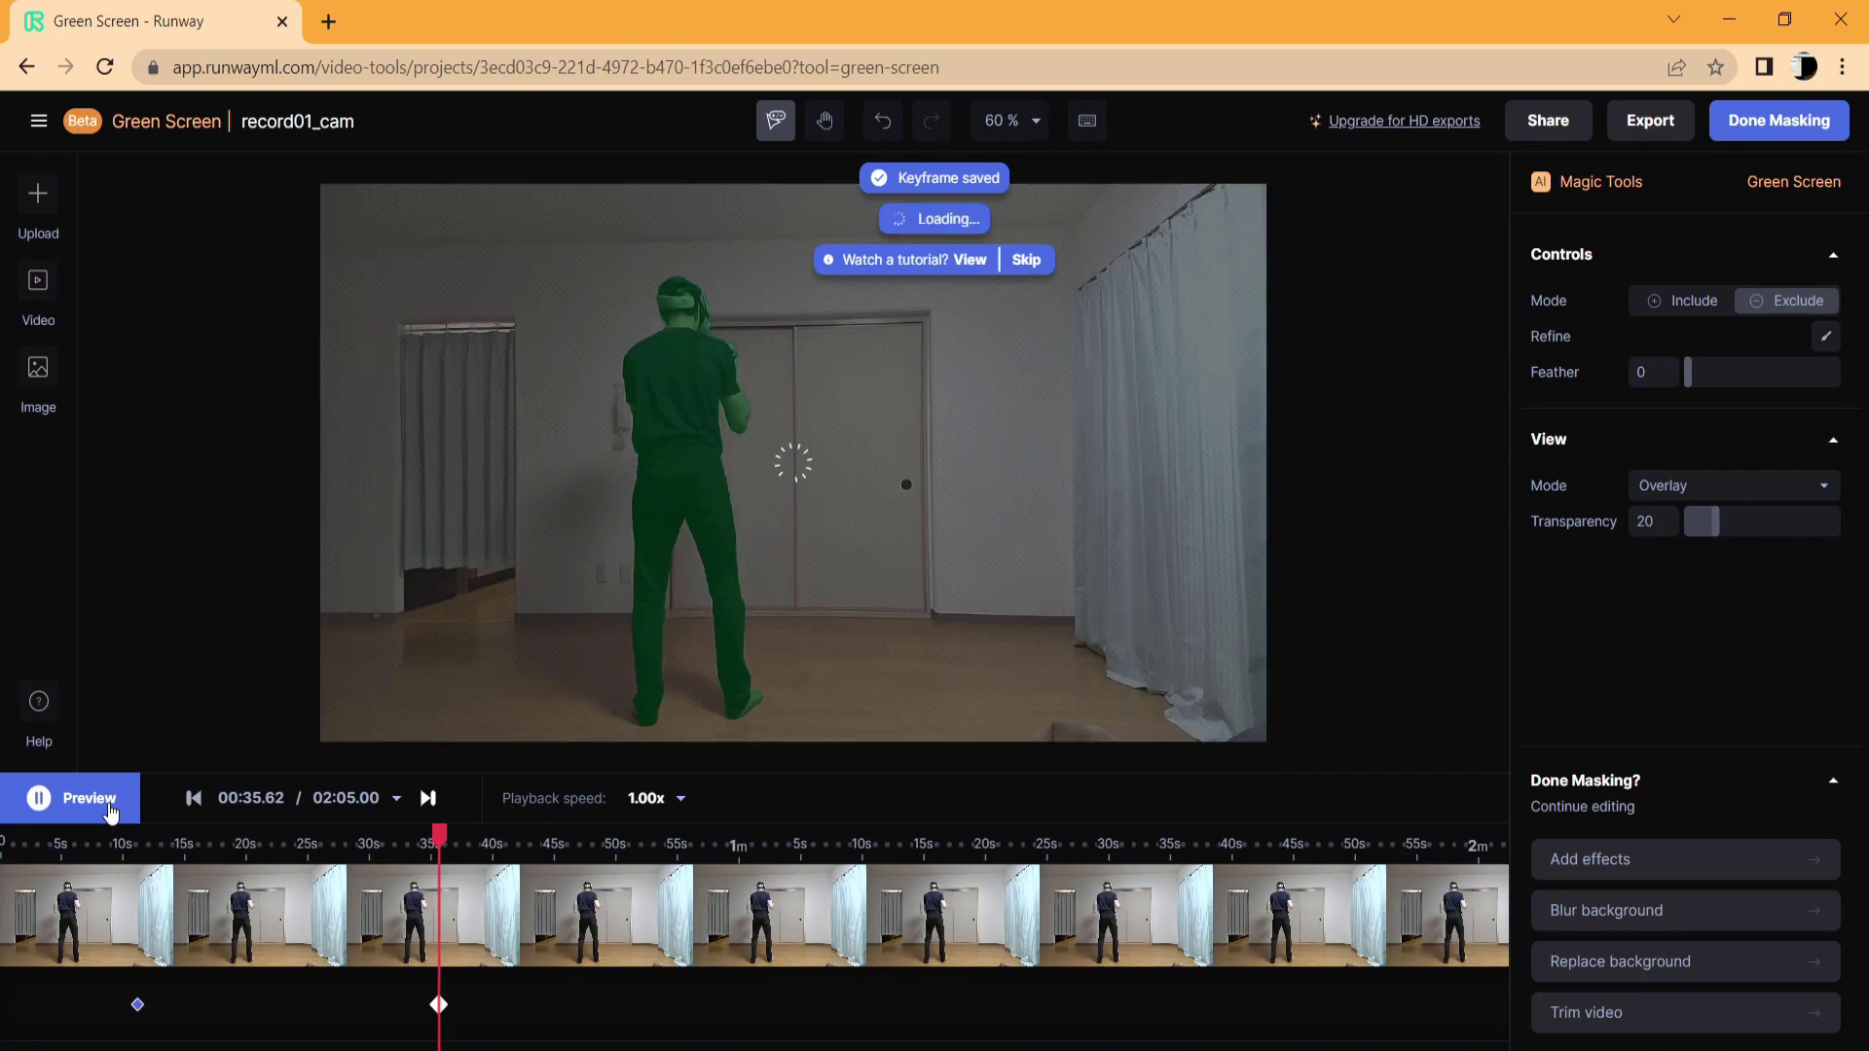
click(110, 806)
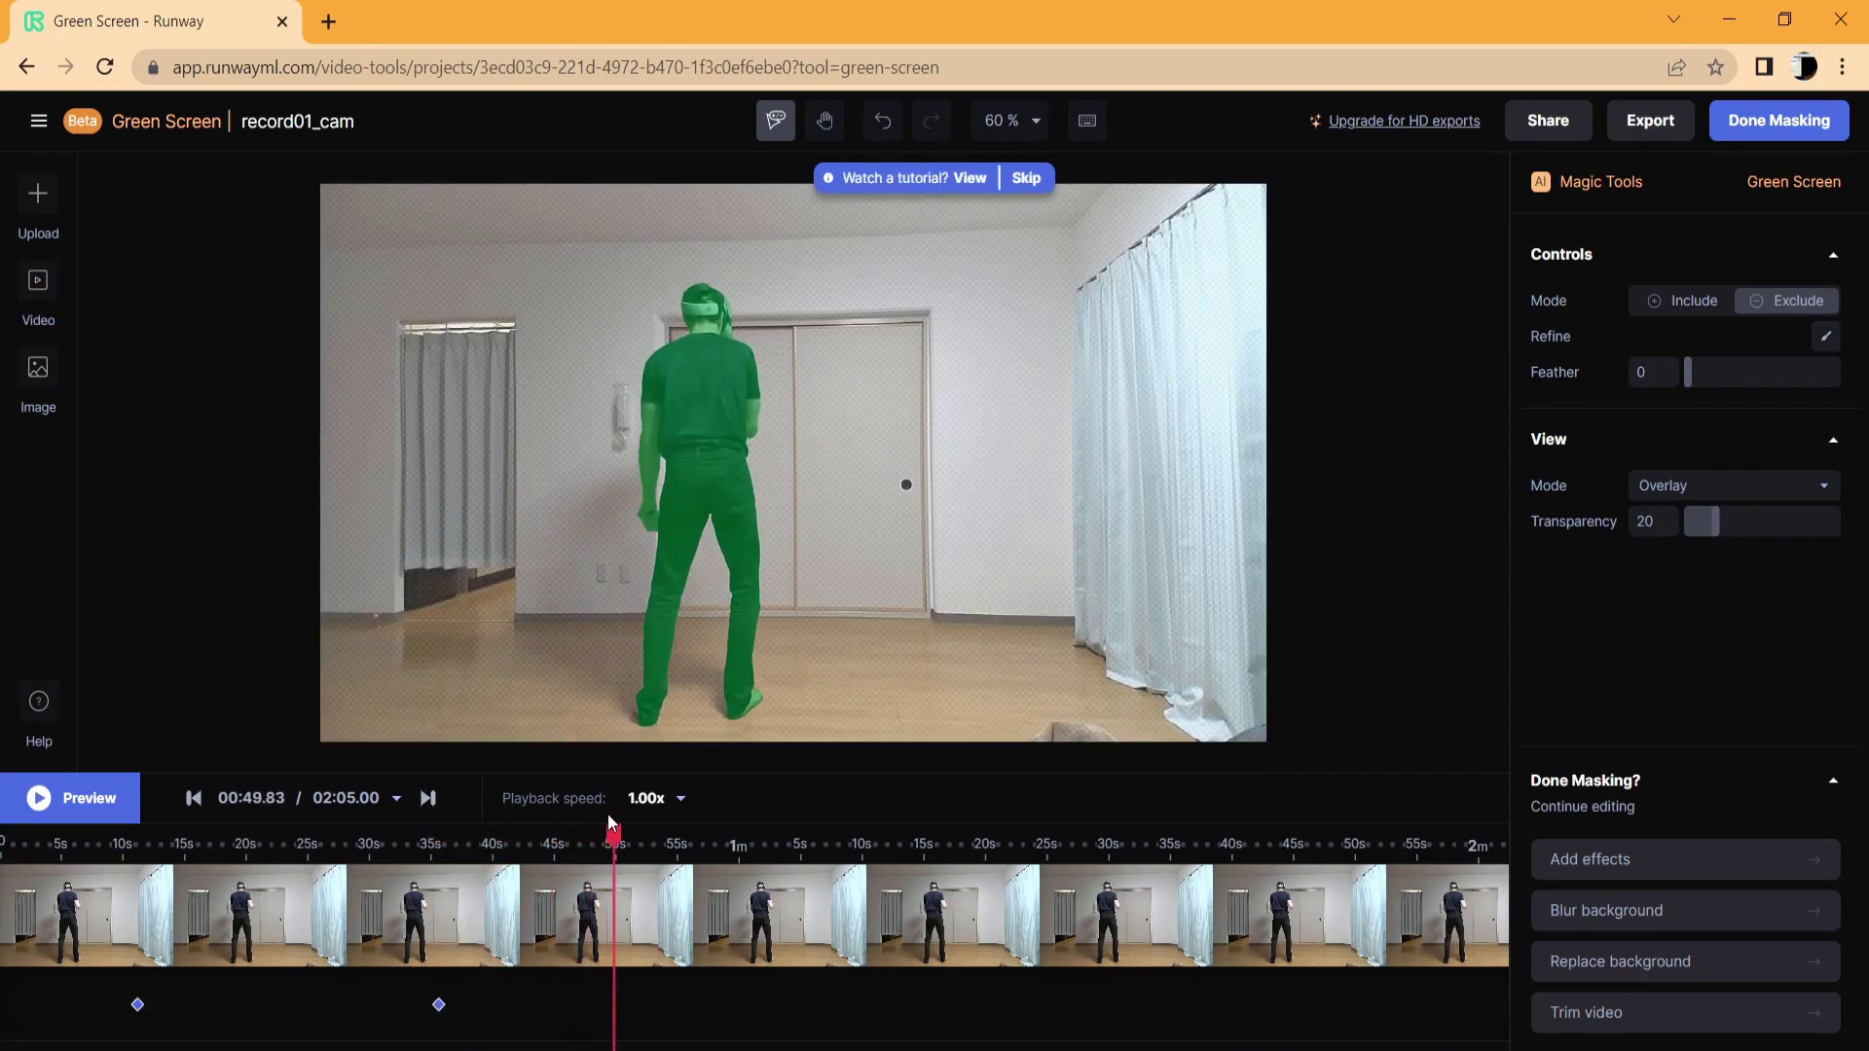
click(1683, 301)
click(631, 533)
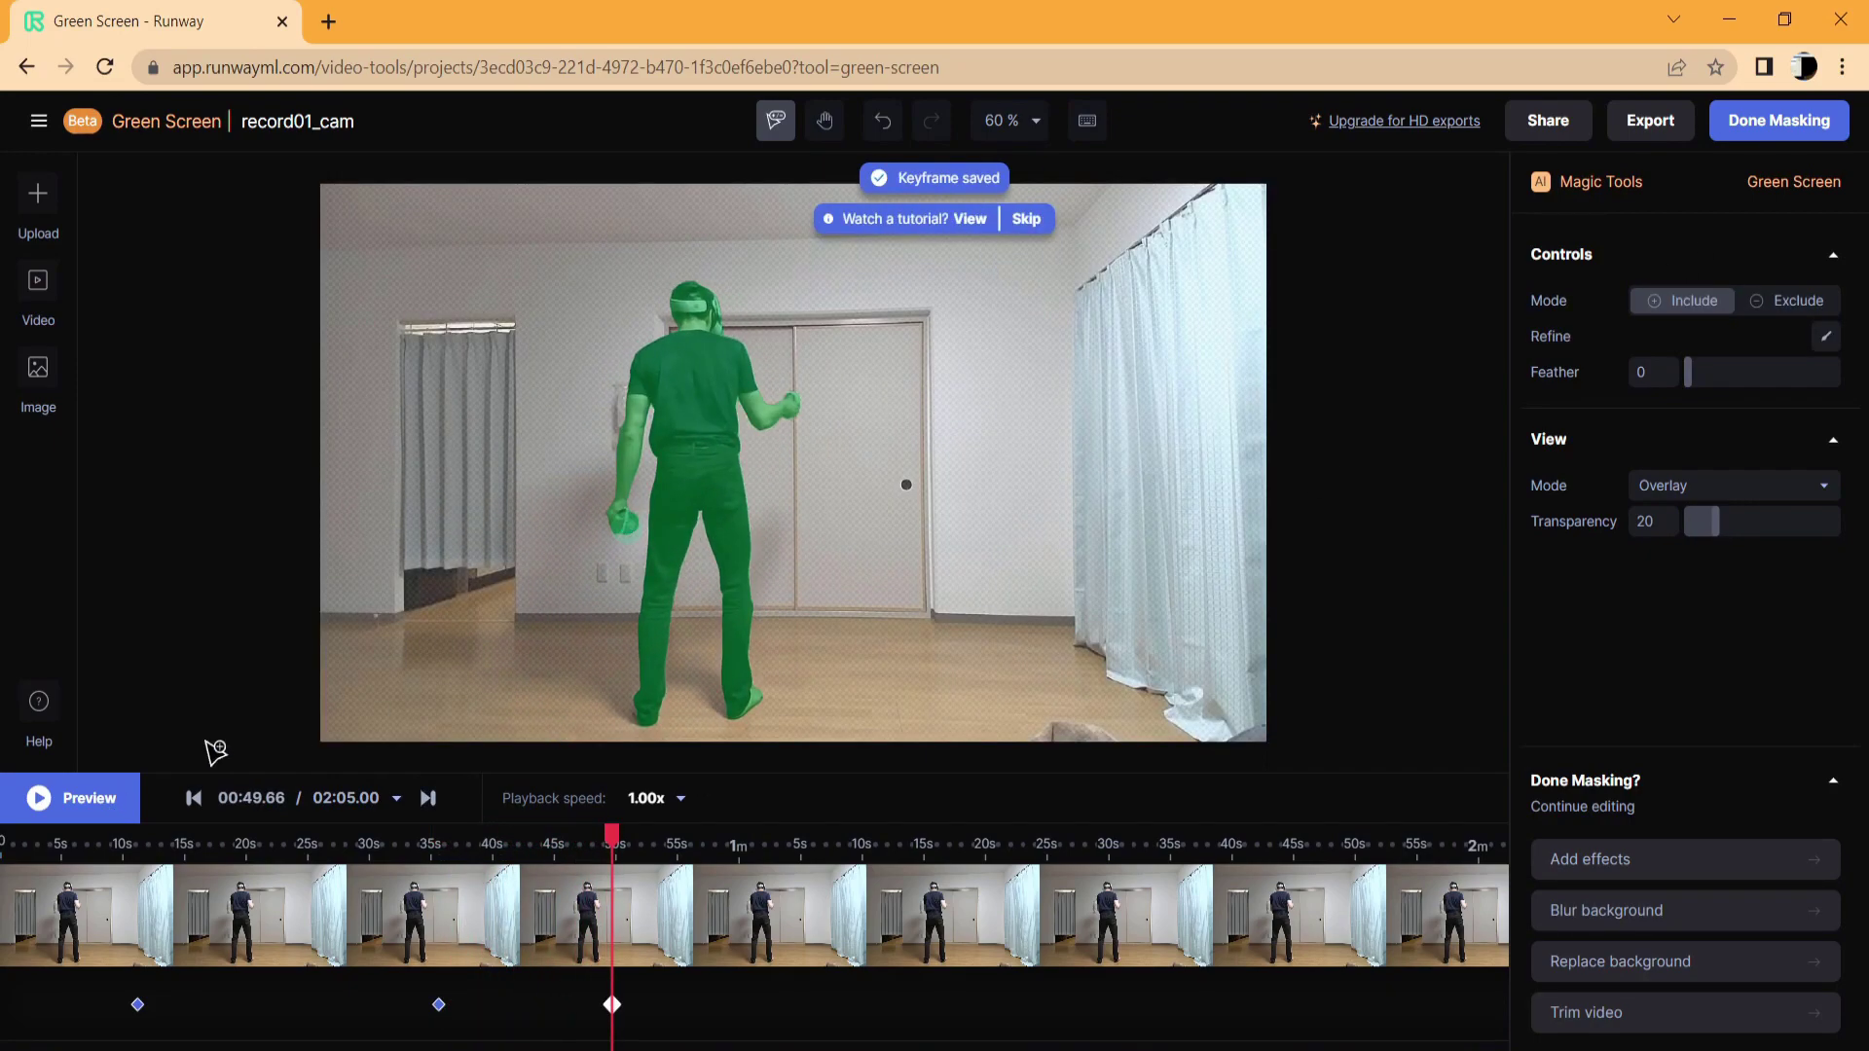
click(105, 803)
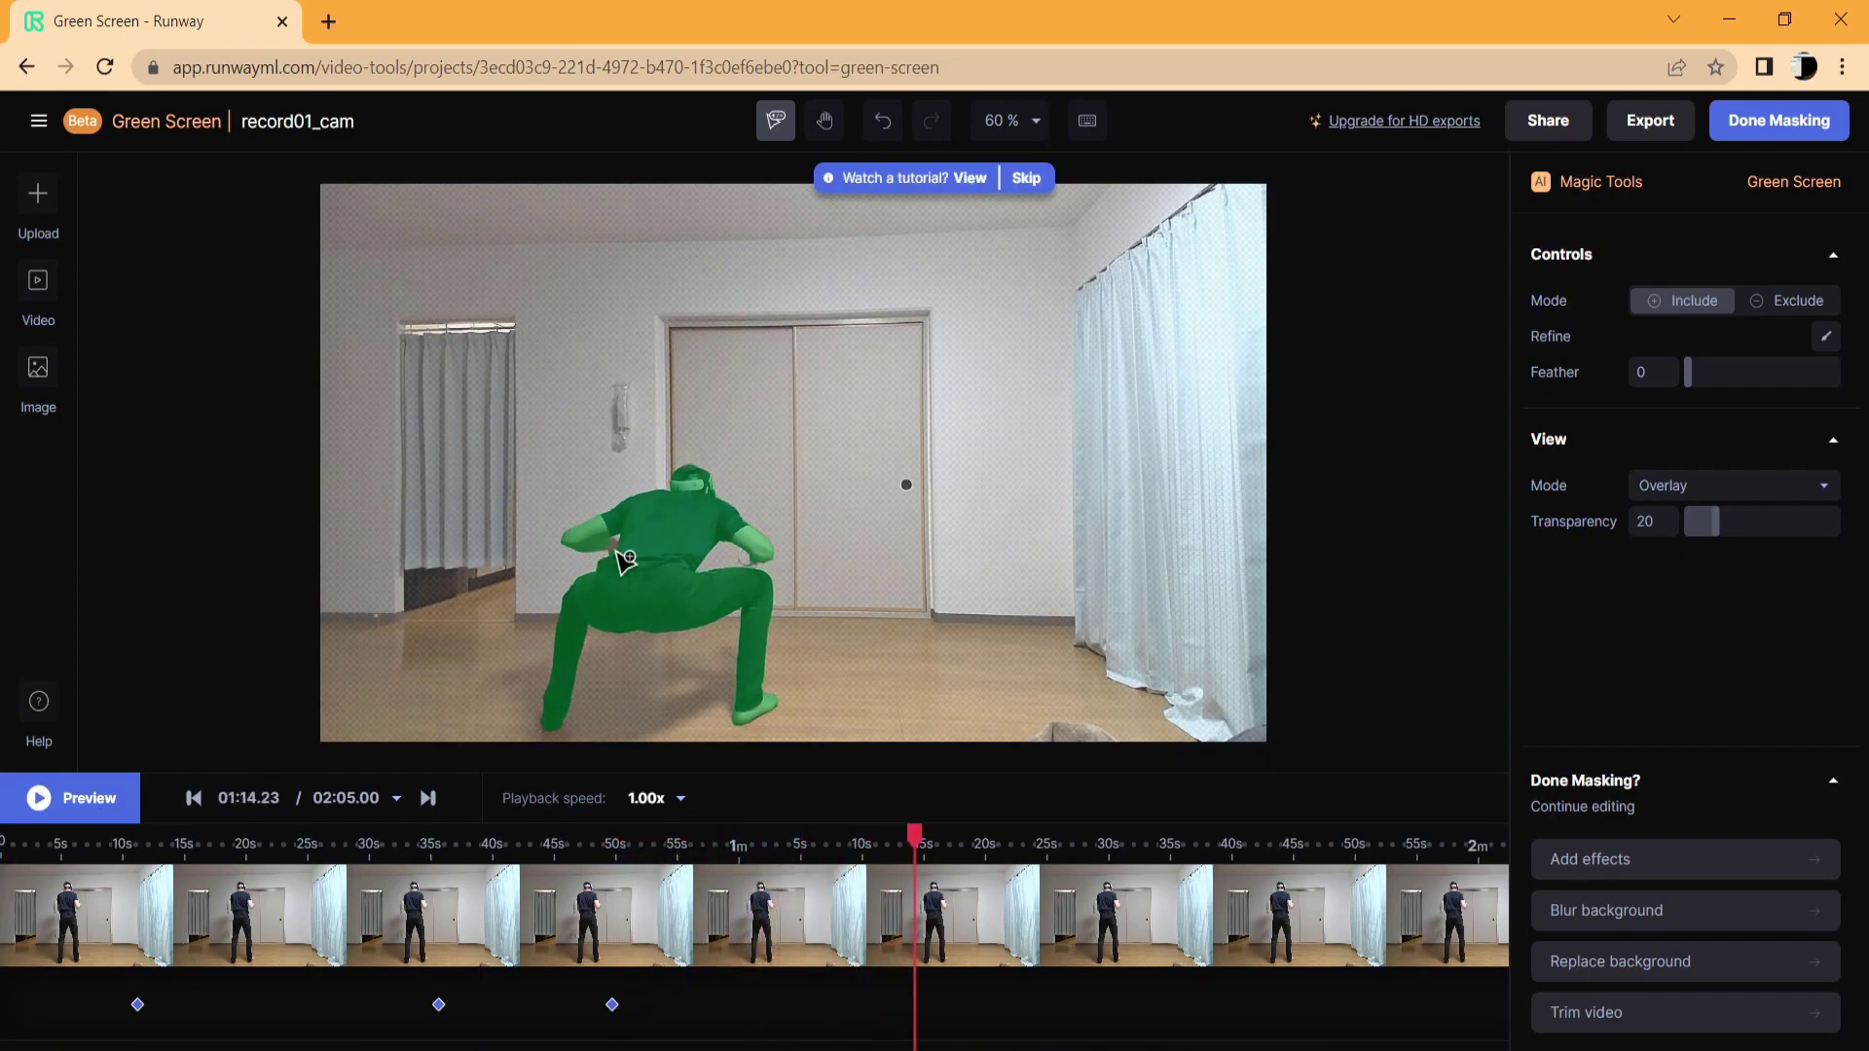
click(623, 562)
Step: Around 01:29, exclude a background spot beside the sliding doors and include a spot on the player's leg
click(78, 800)
click(78, 800)
click(1787, 300)
click(1002, 504)
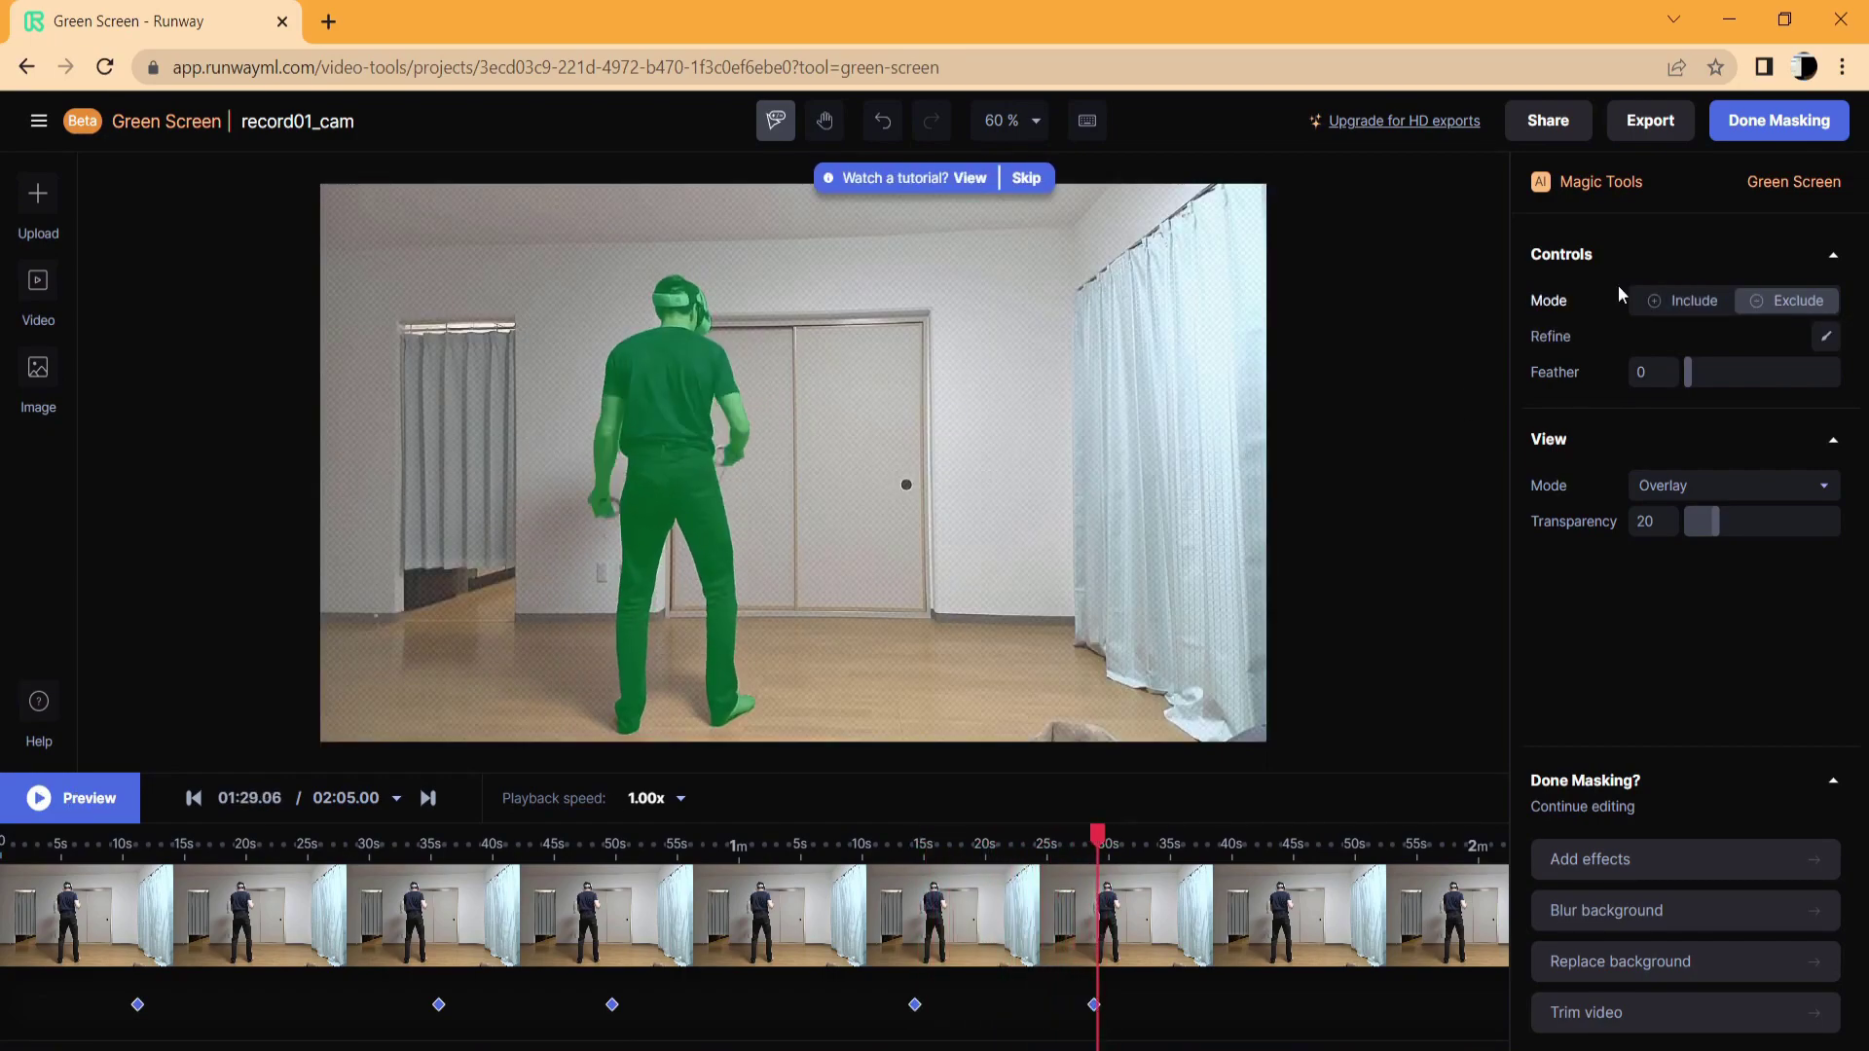
click(1683, 300)
click(725, 582)
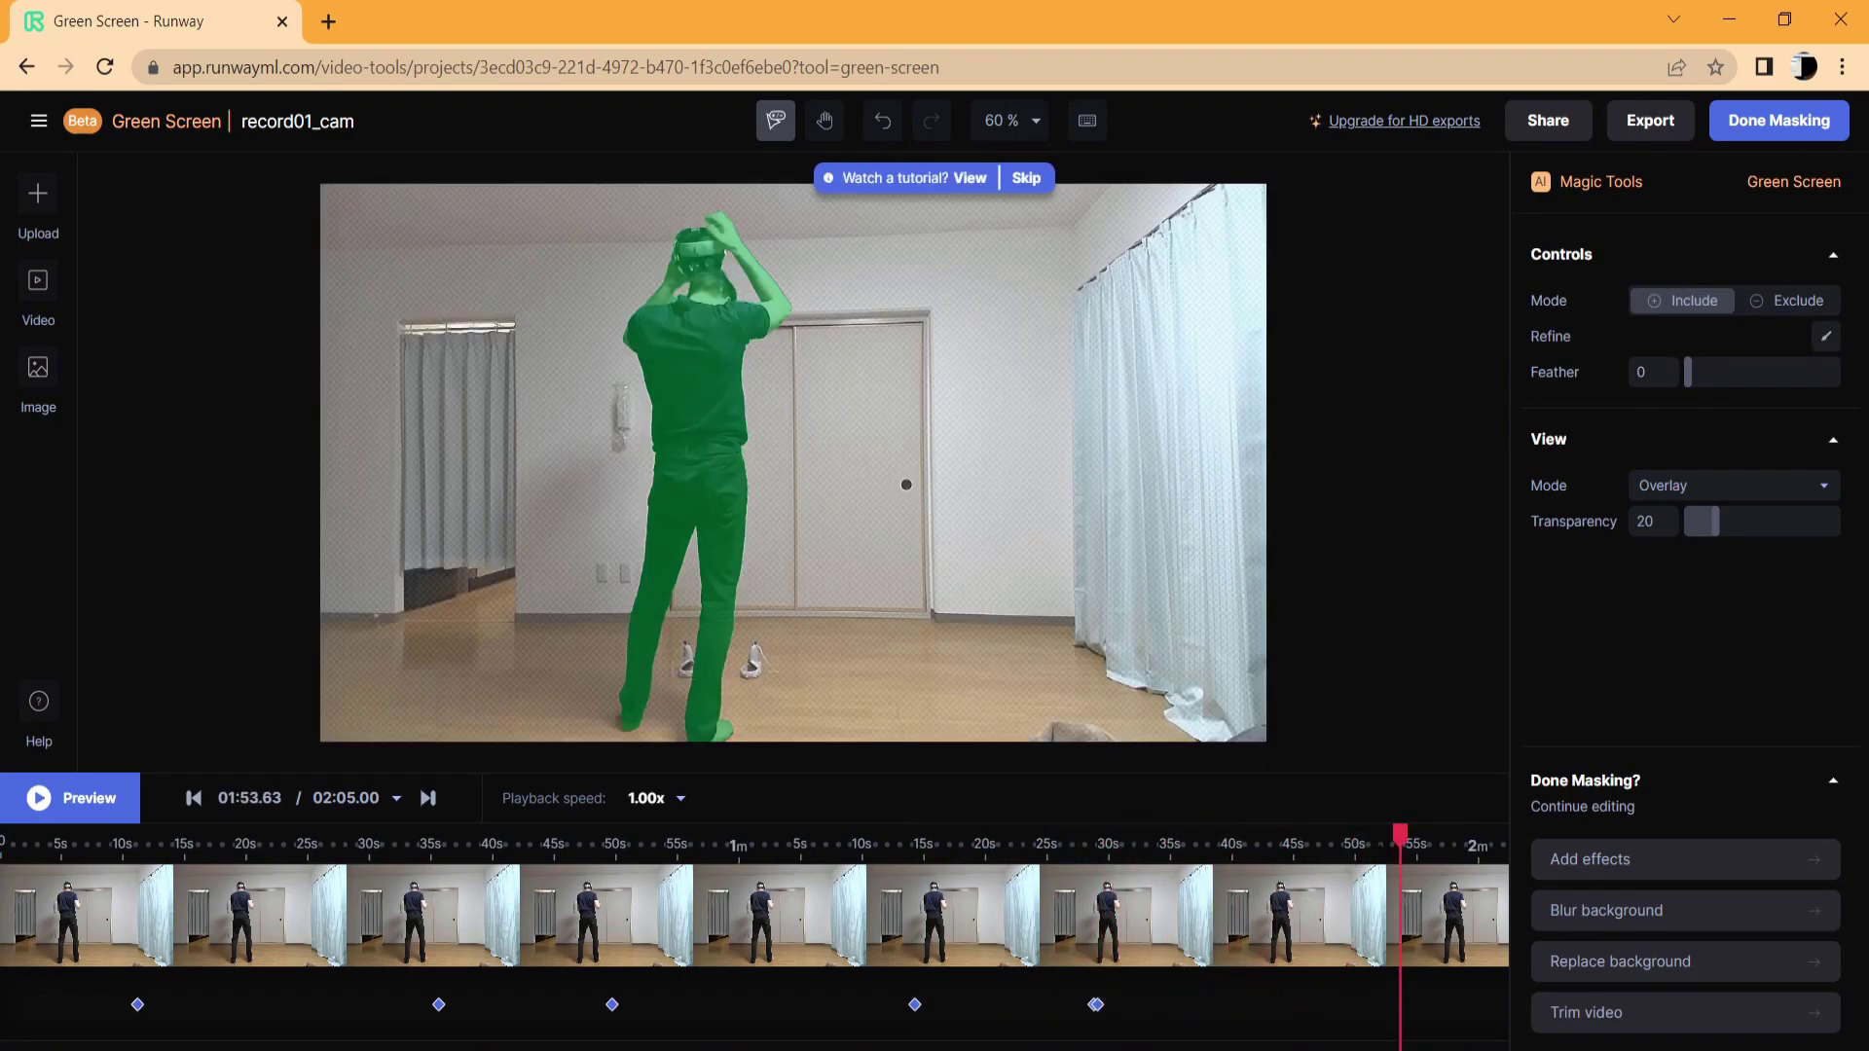
Step: Finish masking and export the green-screen video as record01_cam 720p in MP4 format at 720p
click(1769, 129)
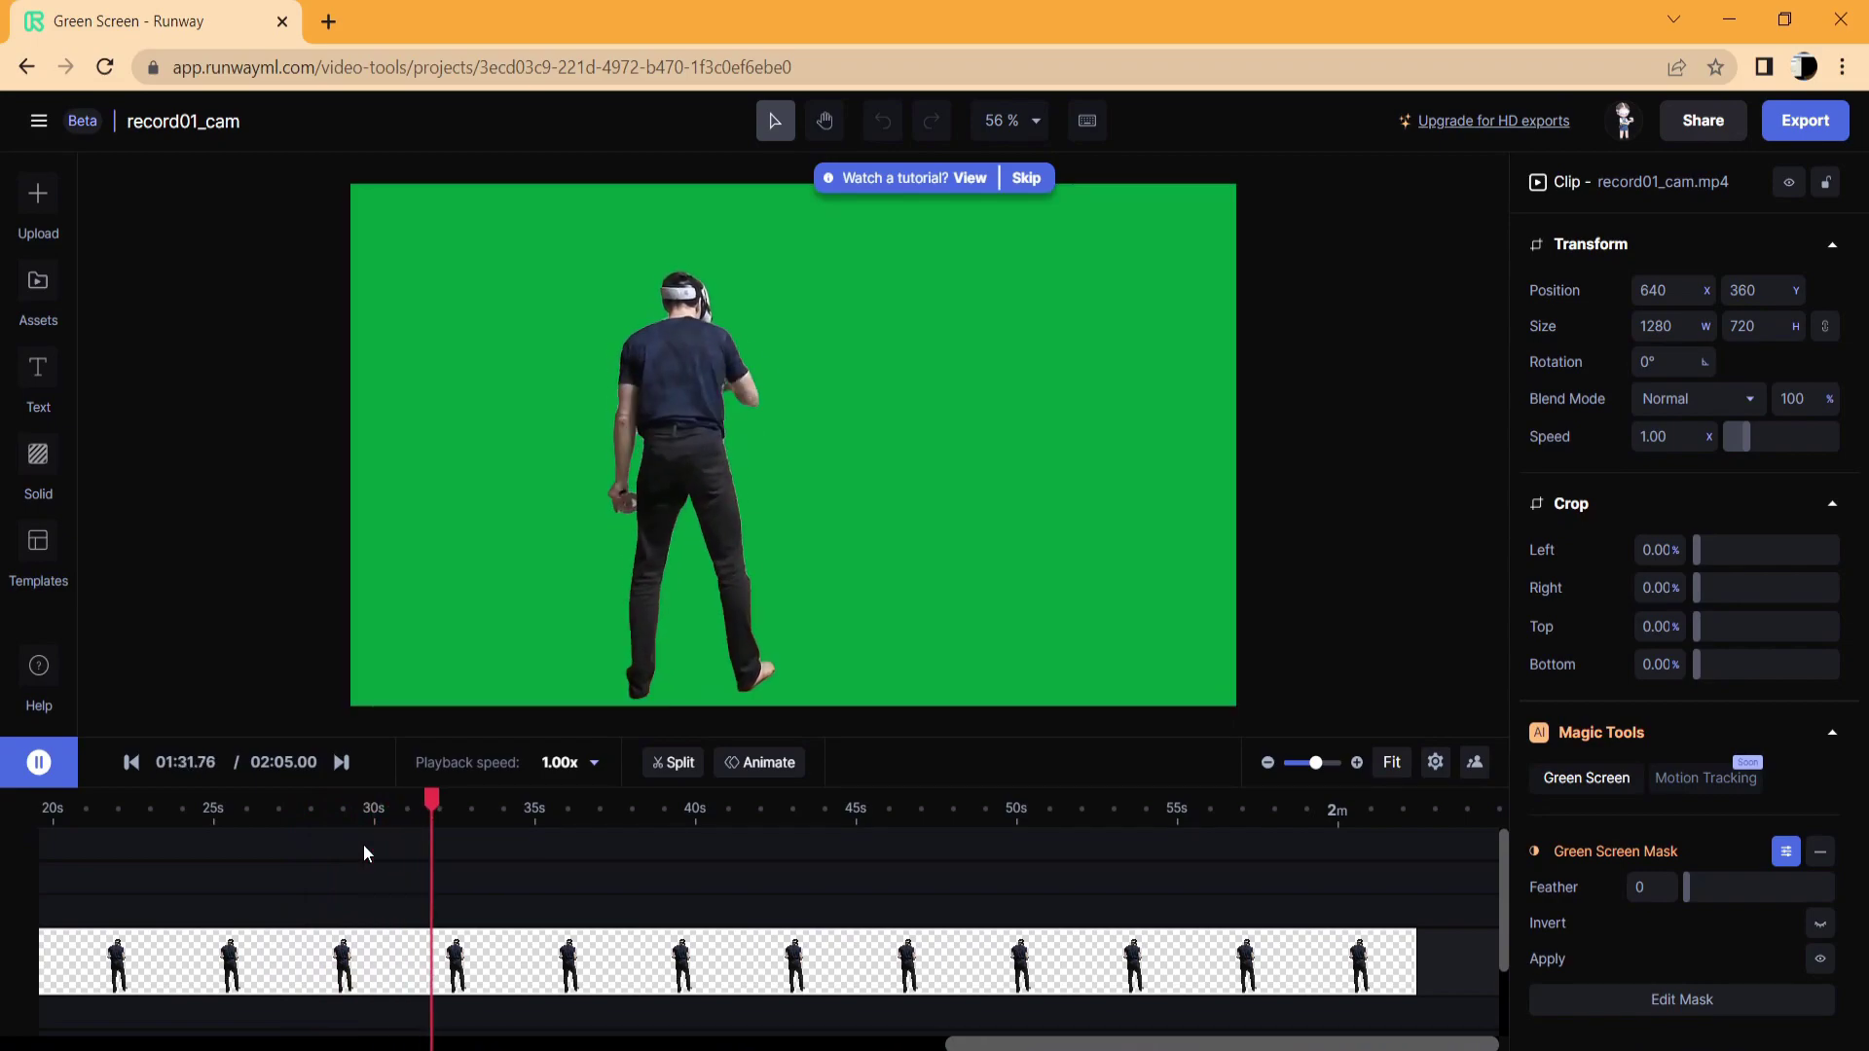
click(35, 766)
click(1820, 121)
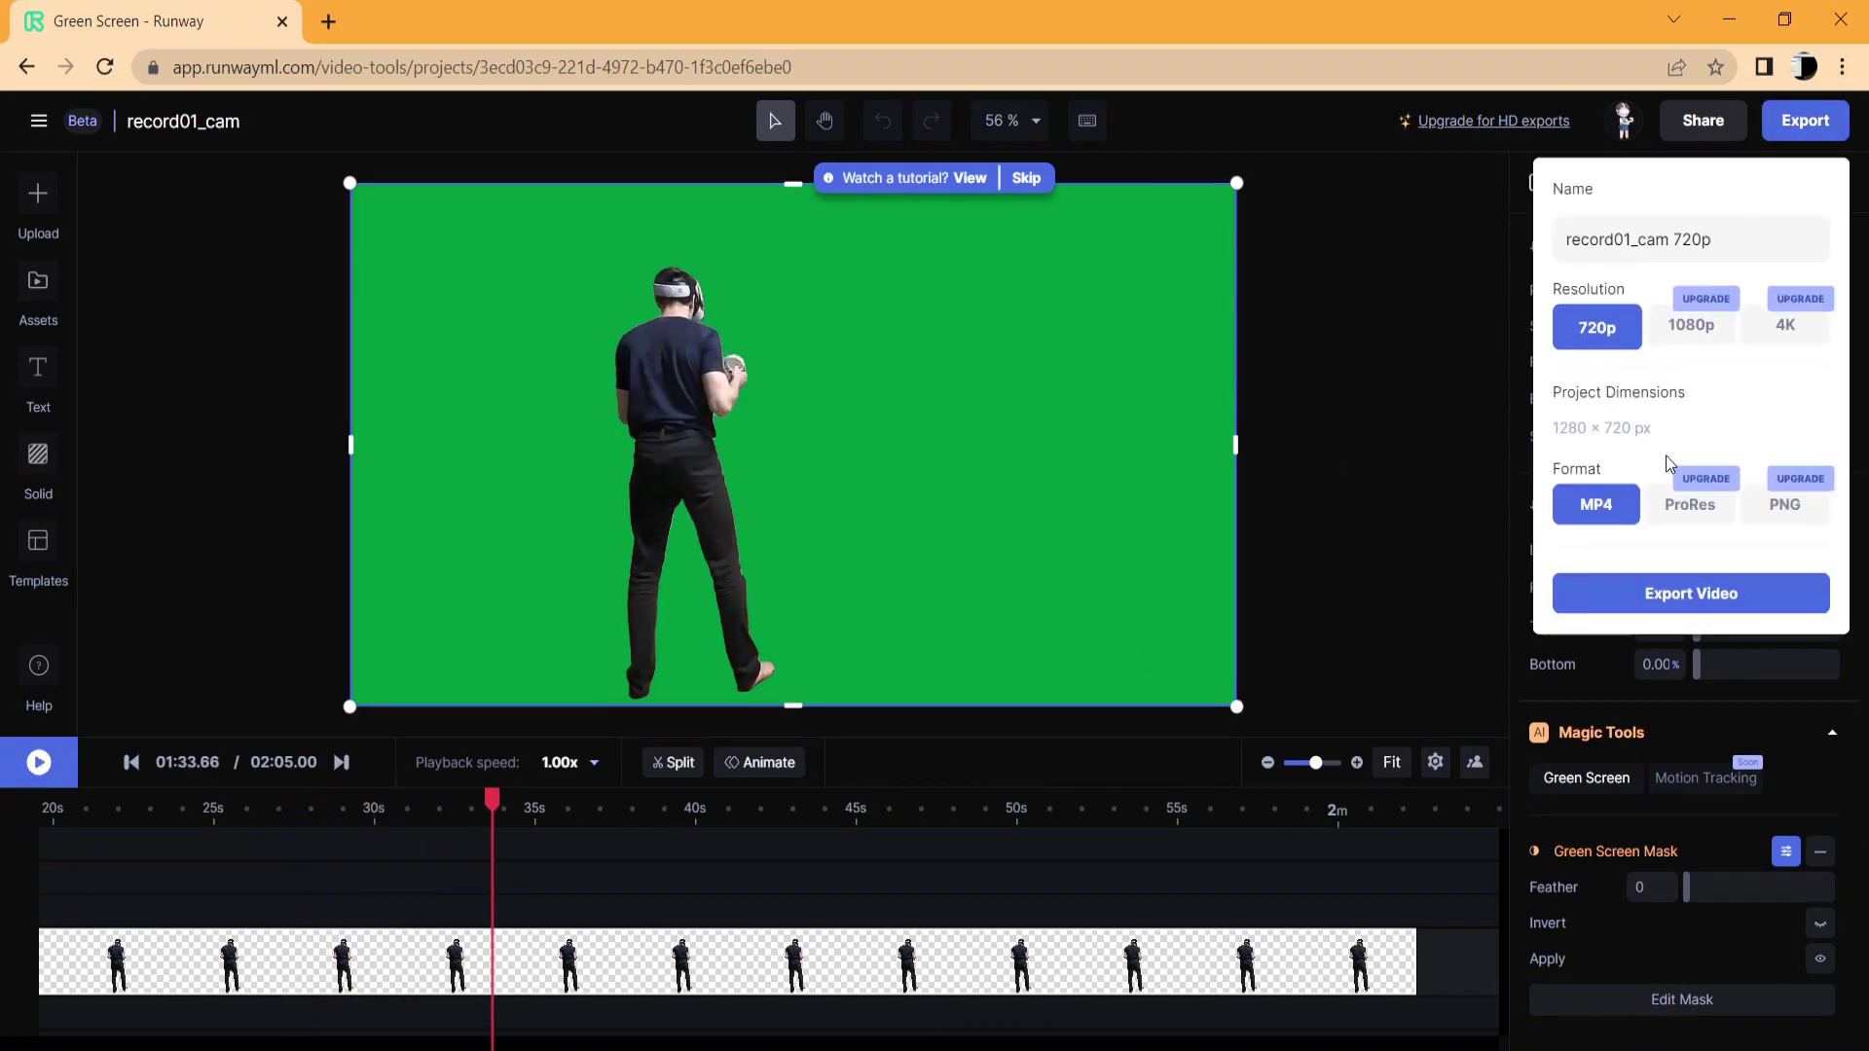
click(1650, 596)
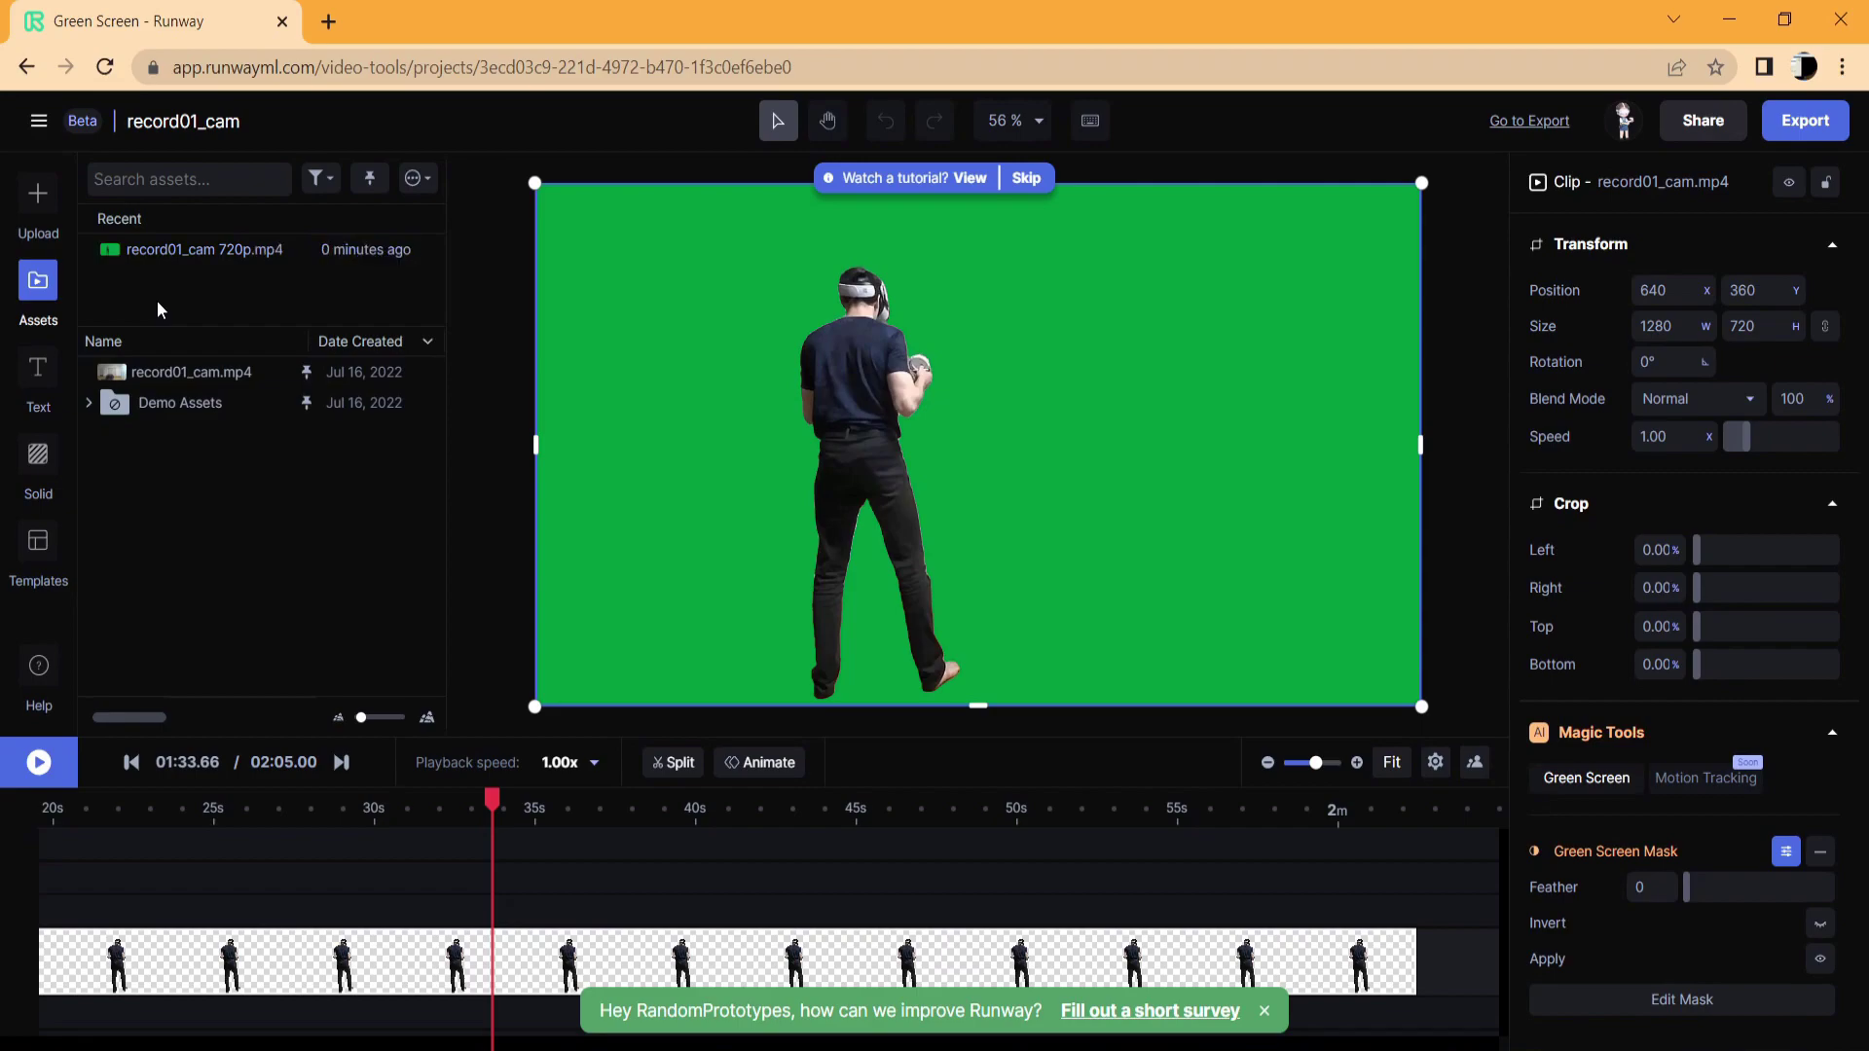
Step: Open the exported record01_cam 720p video from the assets and download it
click(1536, 121)
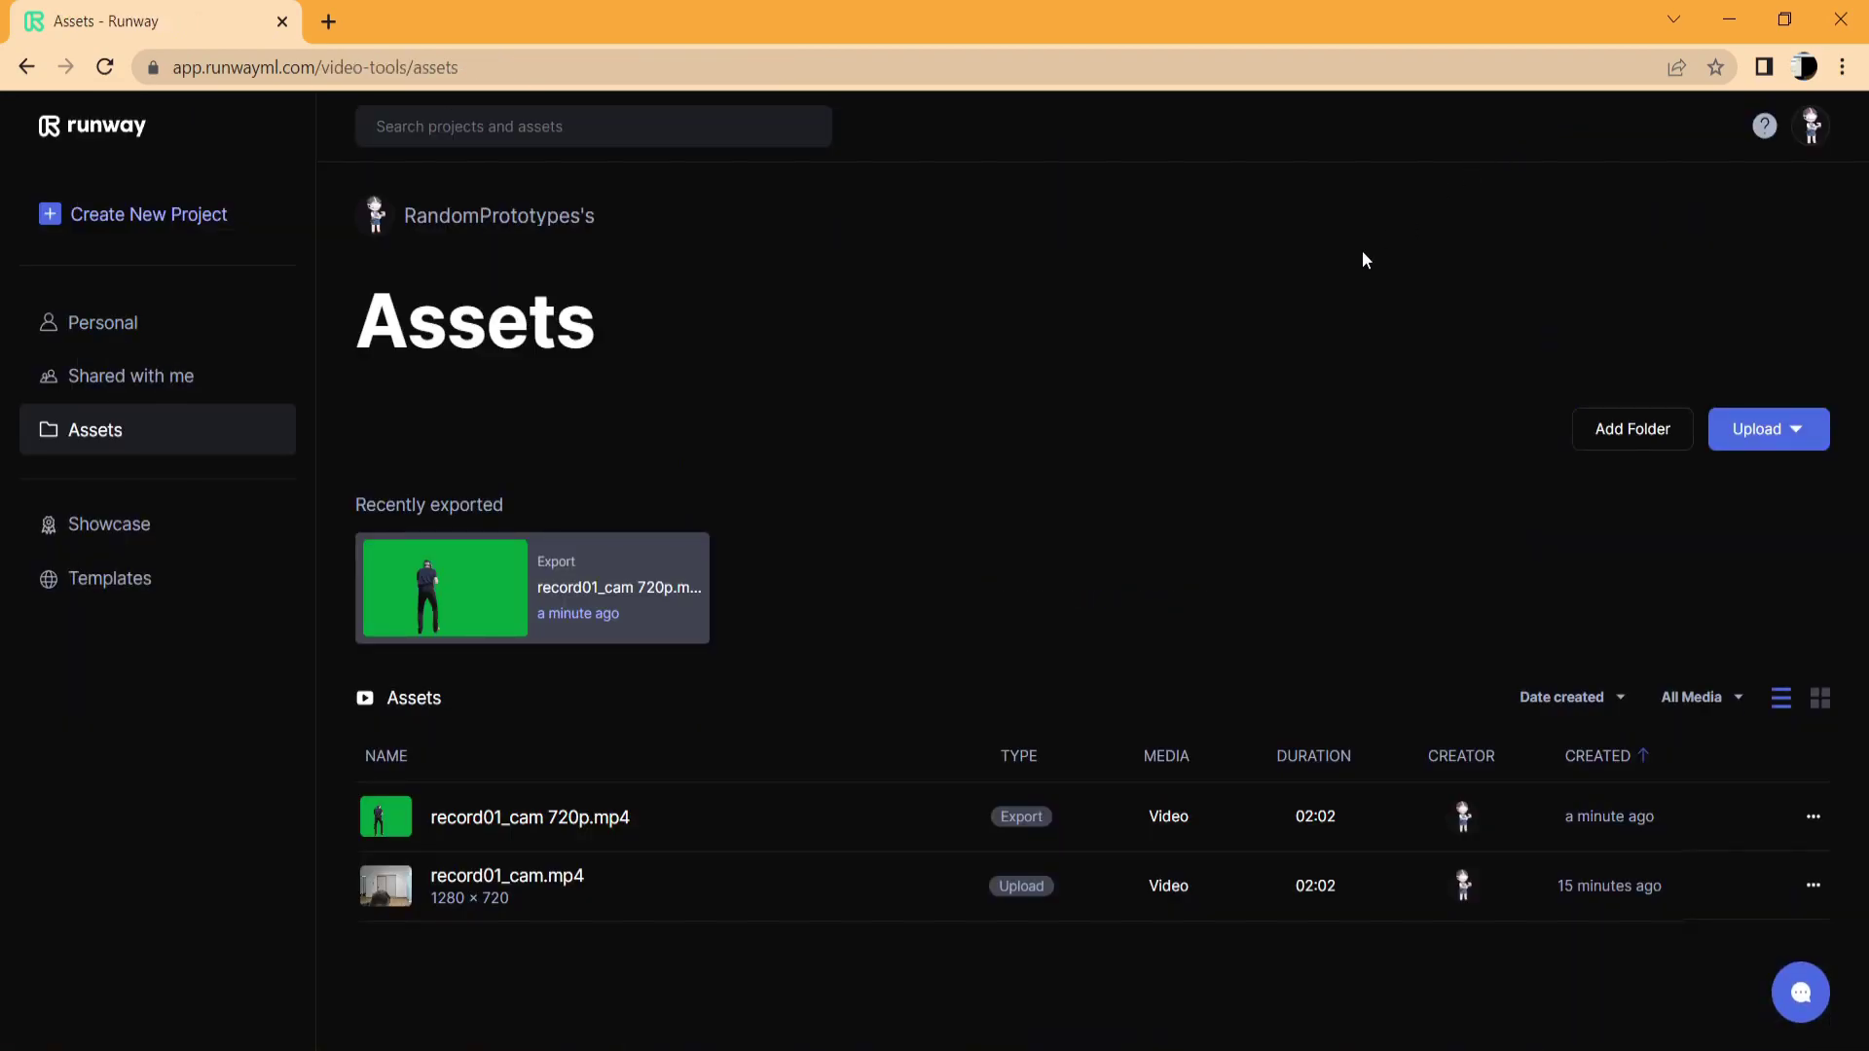
click(628, 560)
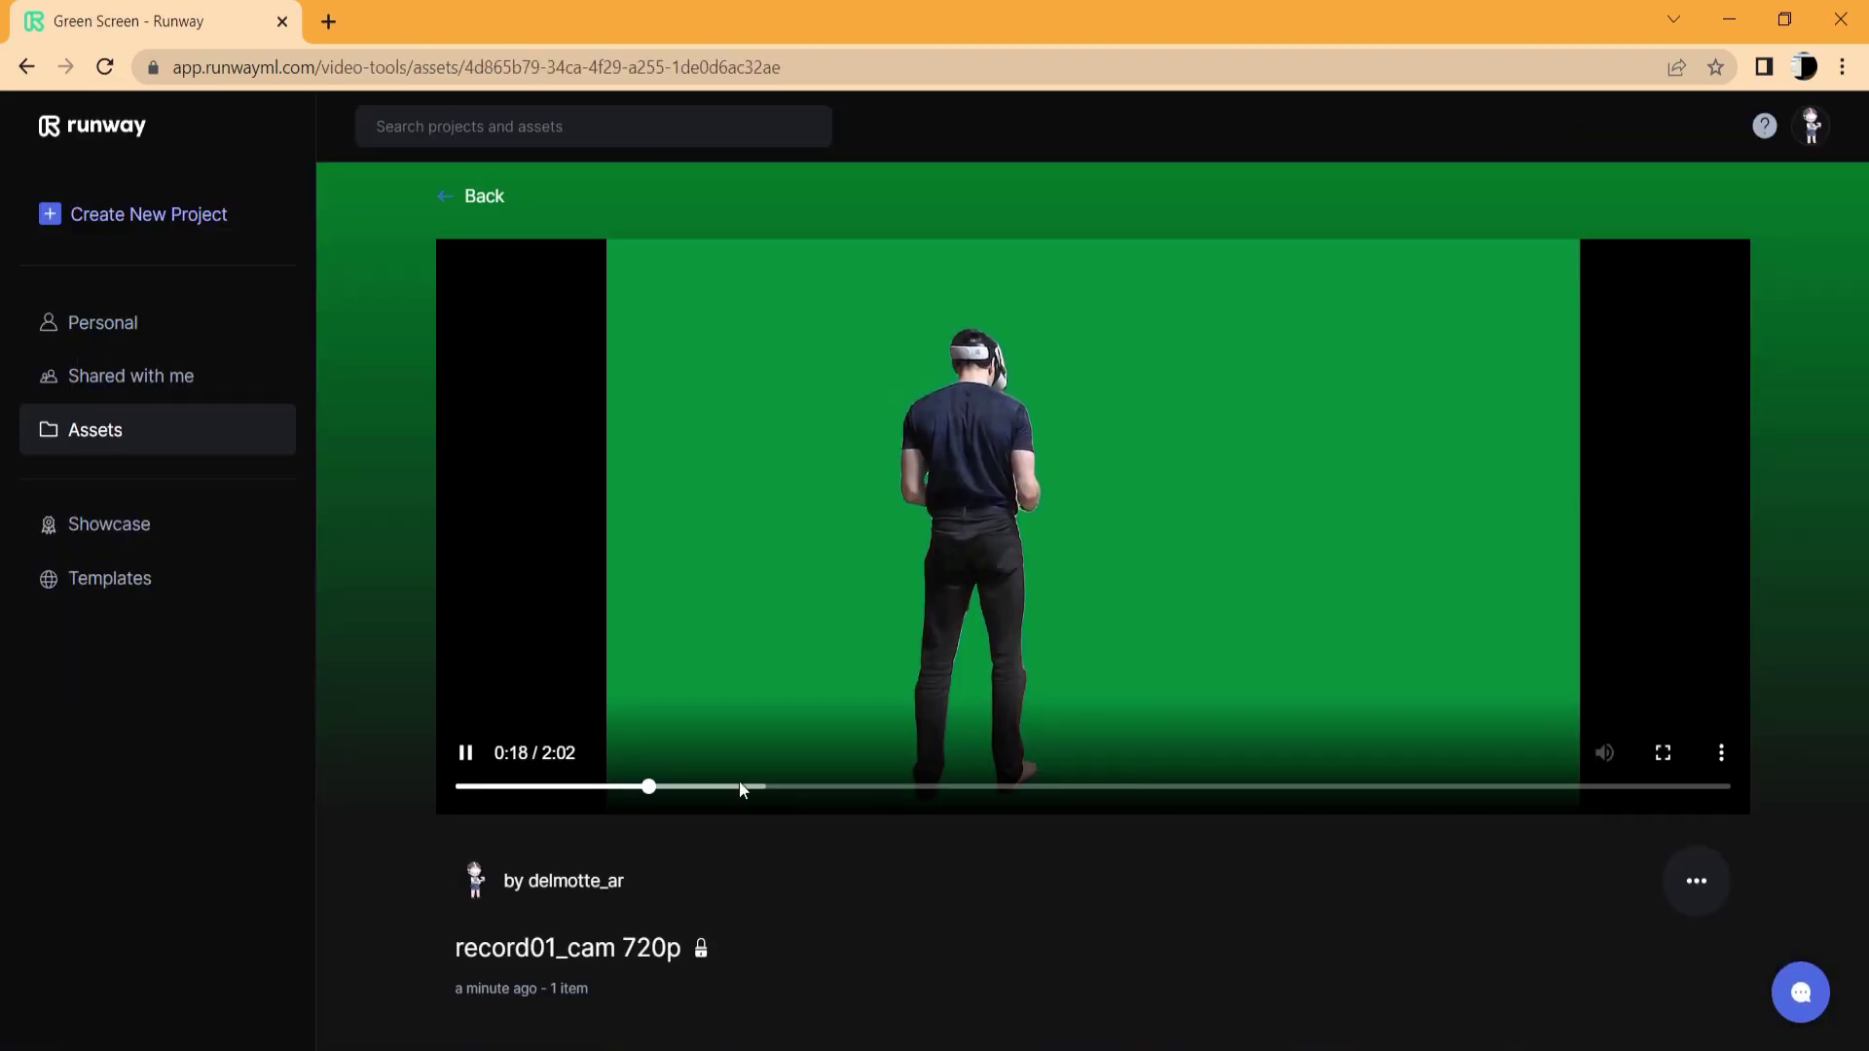
click(1693, 884)
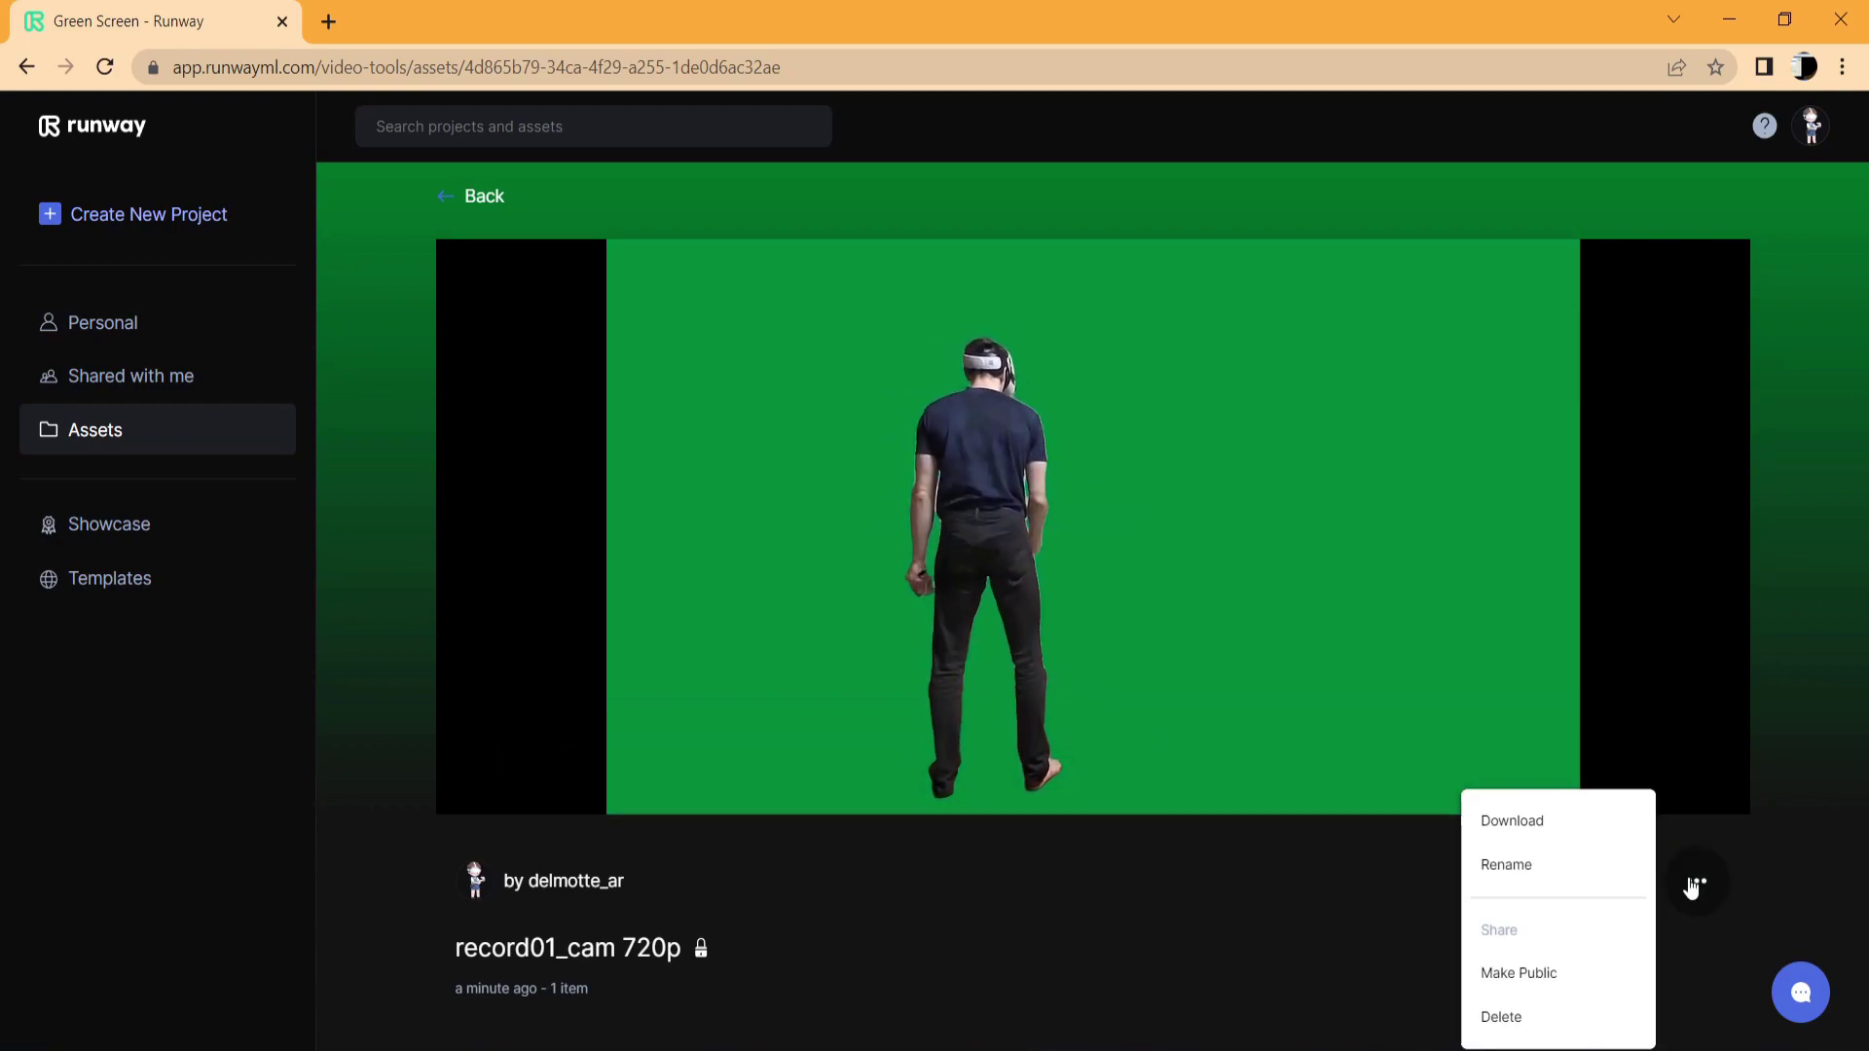
click(1551, 826)
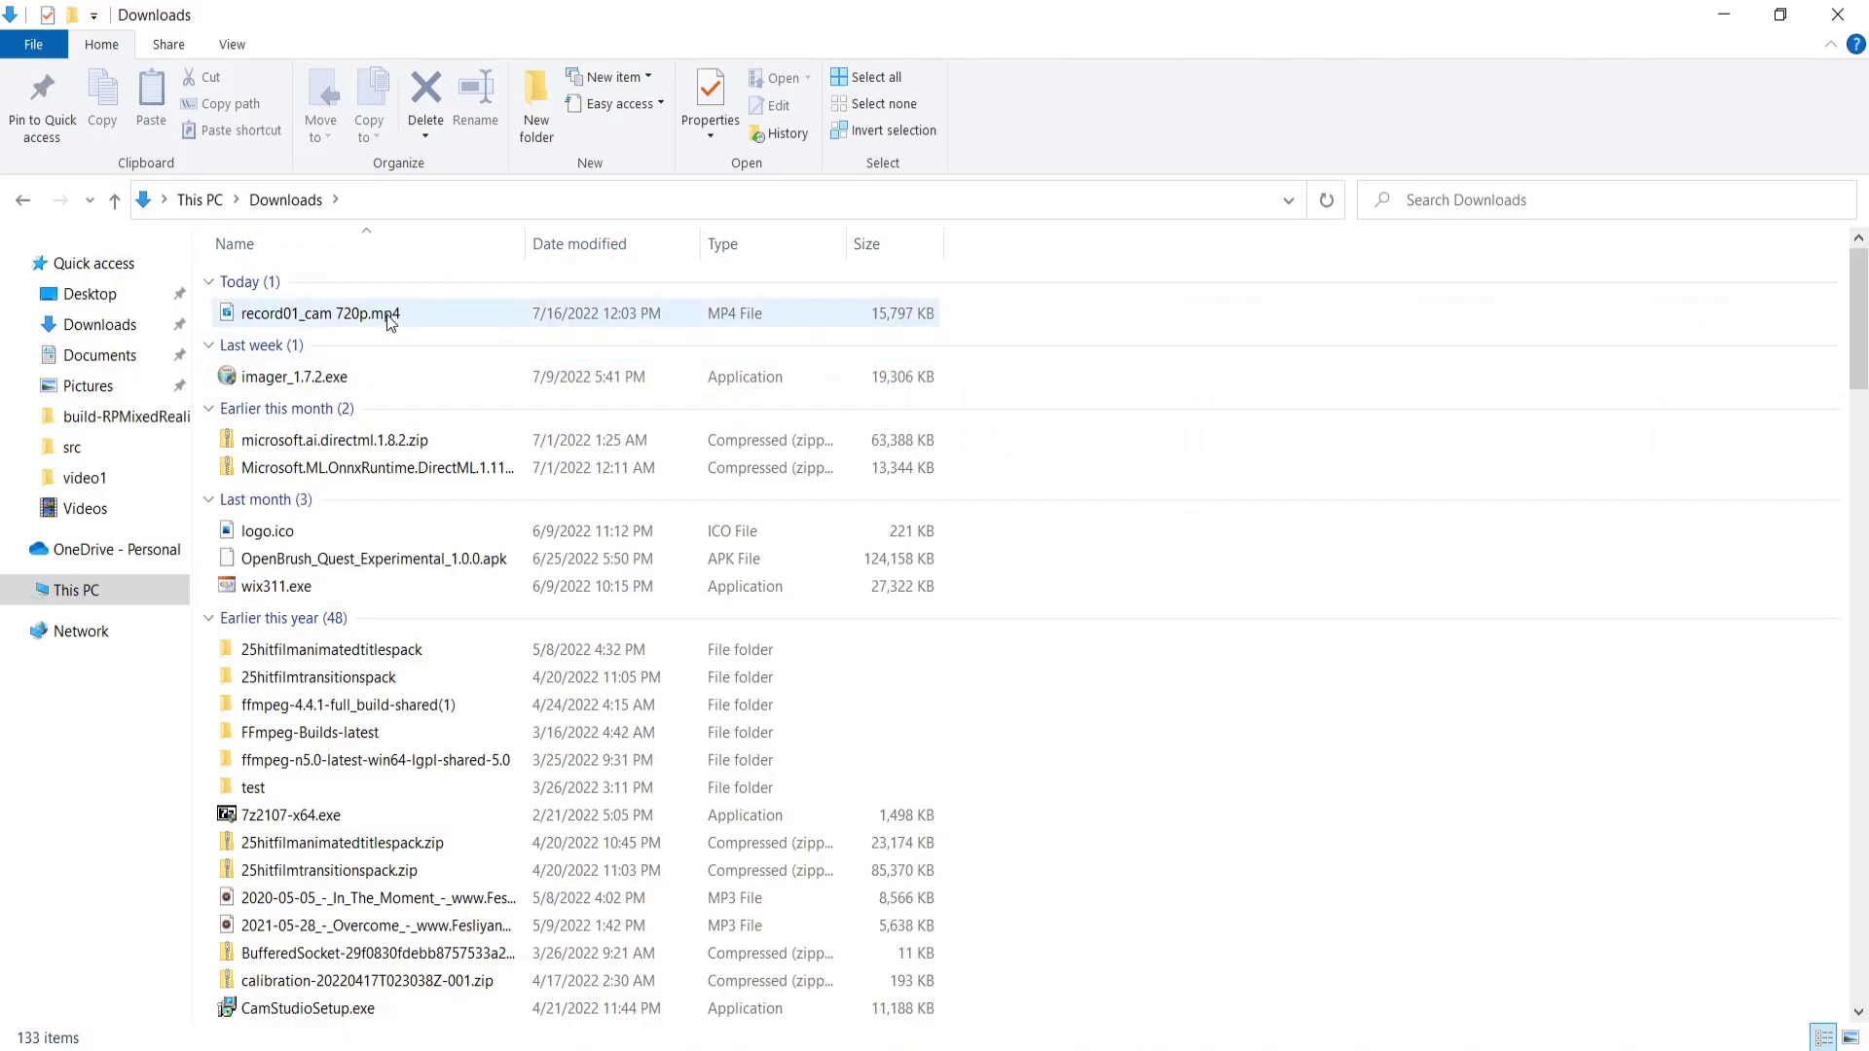
Step: In File Explorer, transfer record01_cam 720p.mp4 from Downloads to the RPMRC_captures folder
click(390, 319)
right_click(388, 313)
click(181, 677)
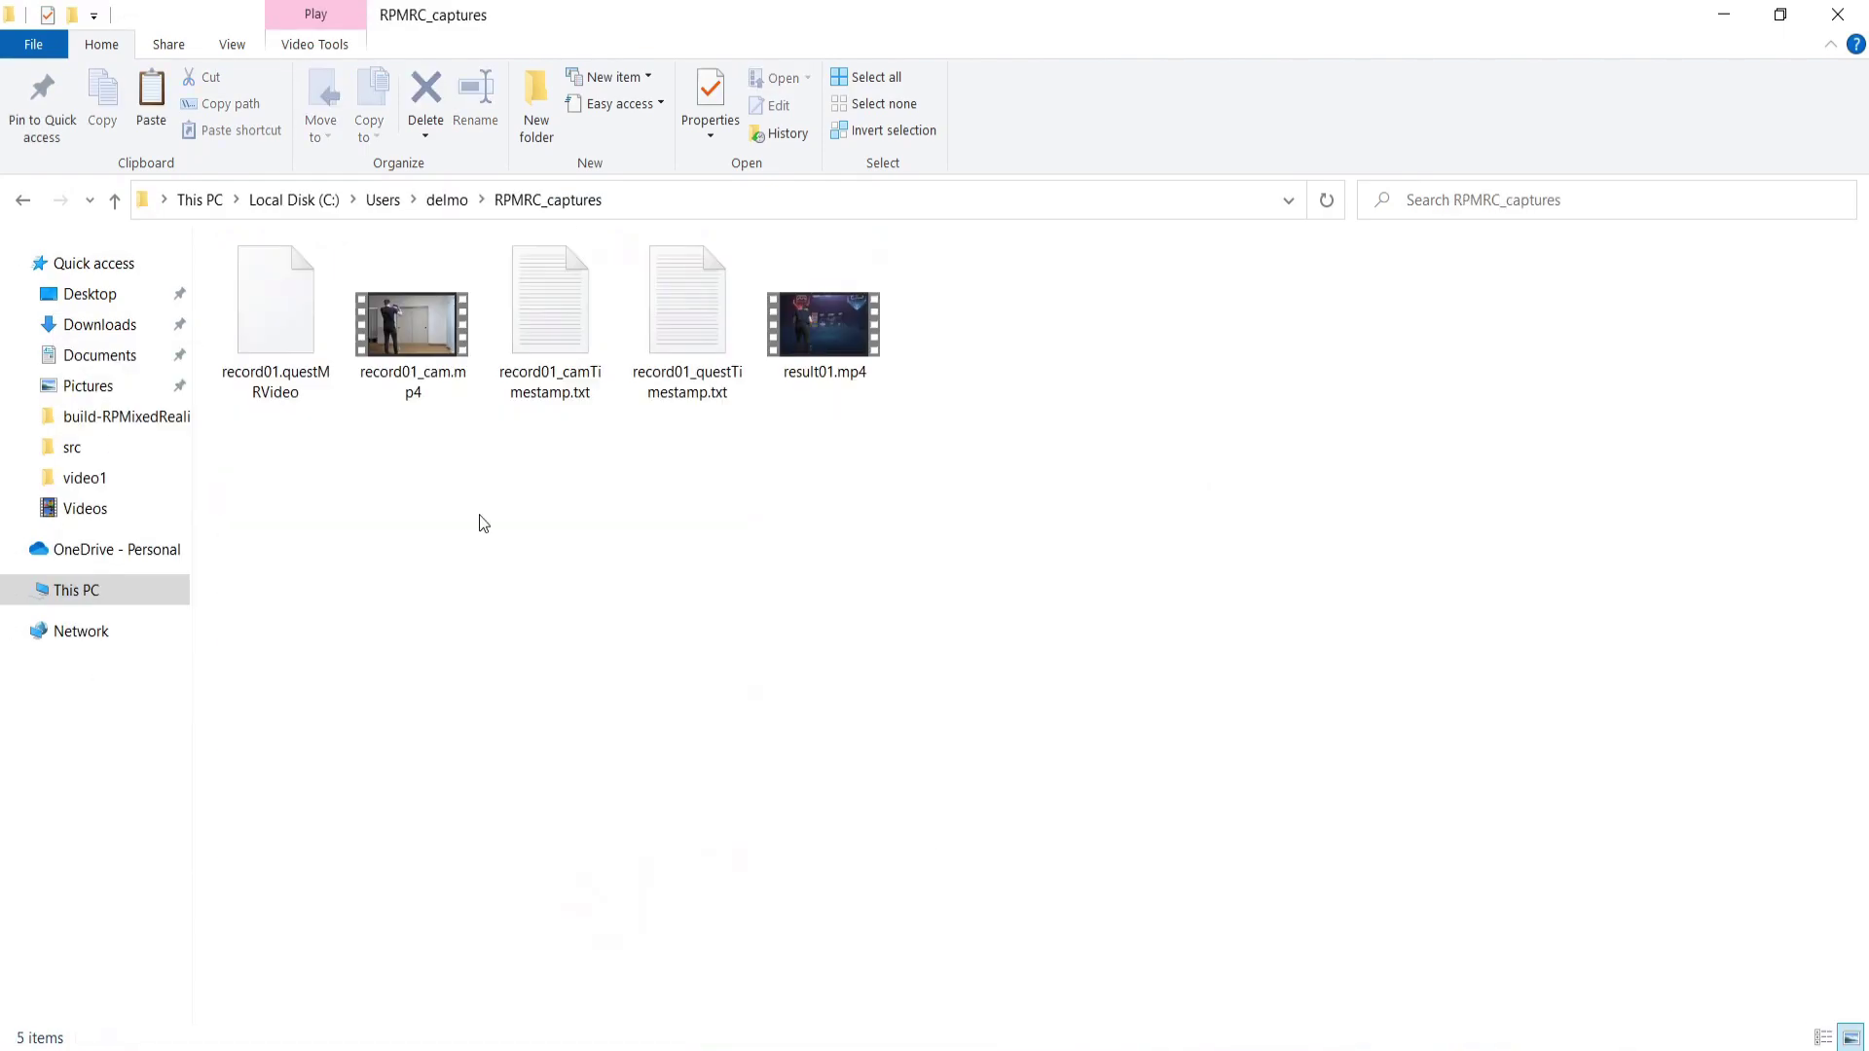
right_click(480, 518)
click(325, 693)
Step: Rename the original camera recording record01_cam.mp4 to record01_cam_OLD.mp4
click(405, 364)
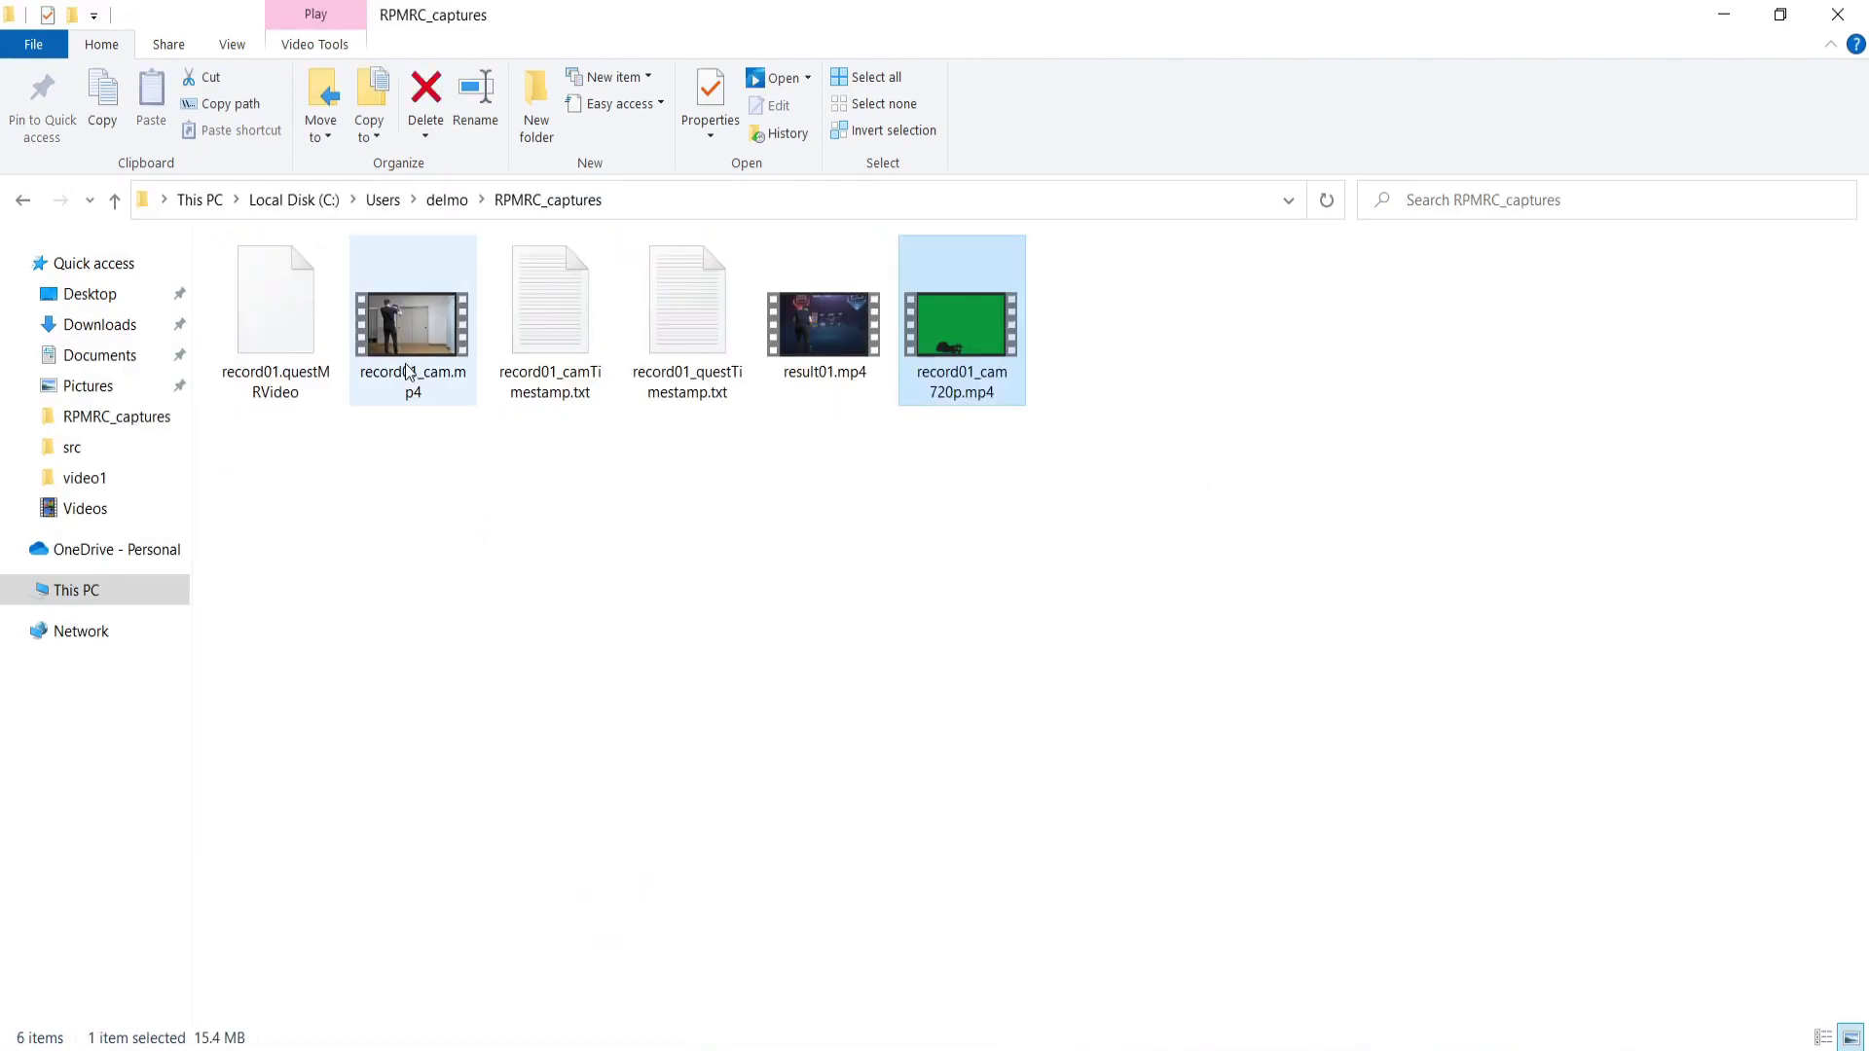
right_click(405, 364)
click(196, 839)
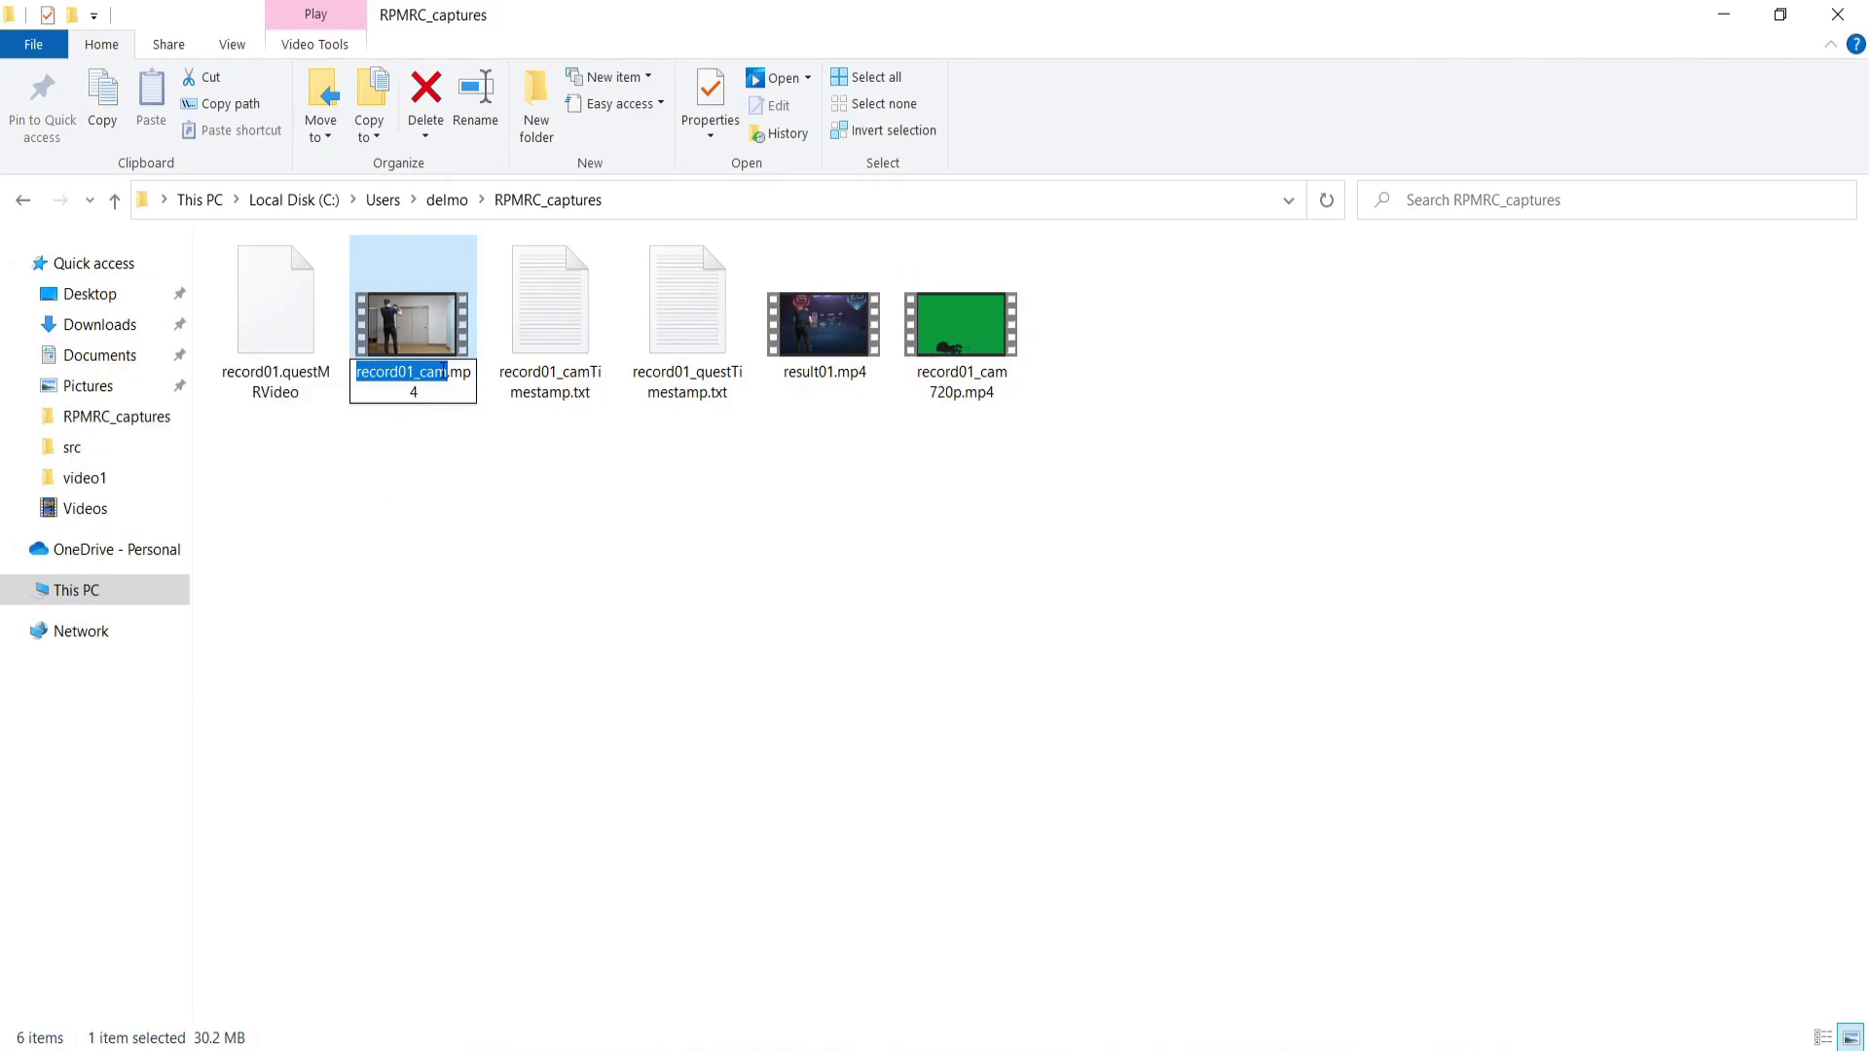
text(_OLD)
key(Return)
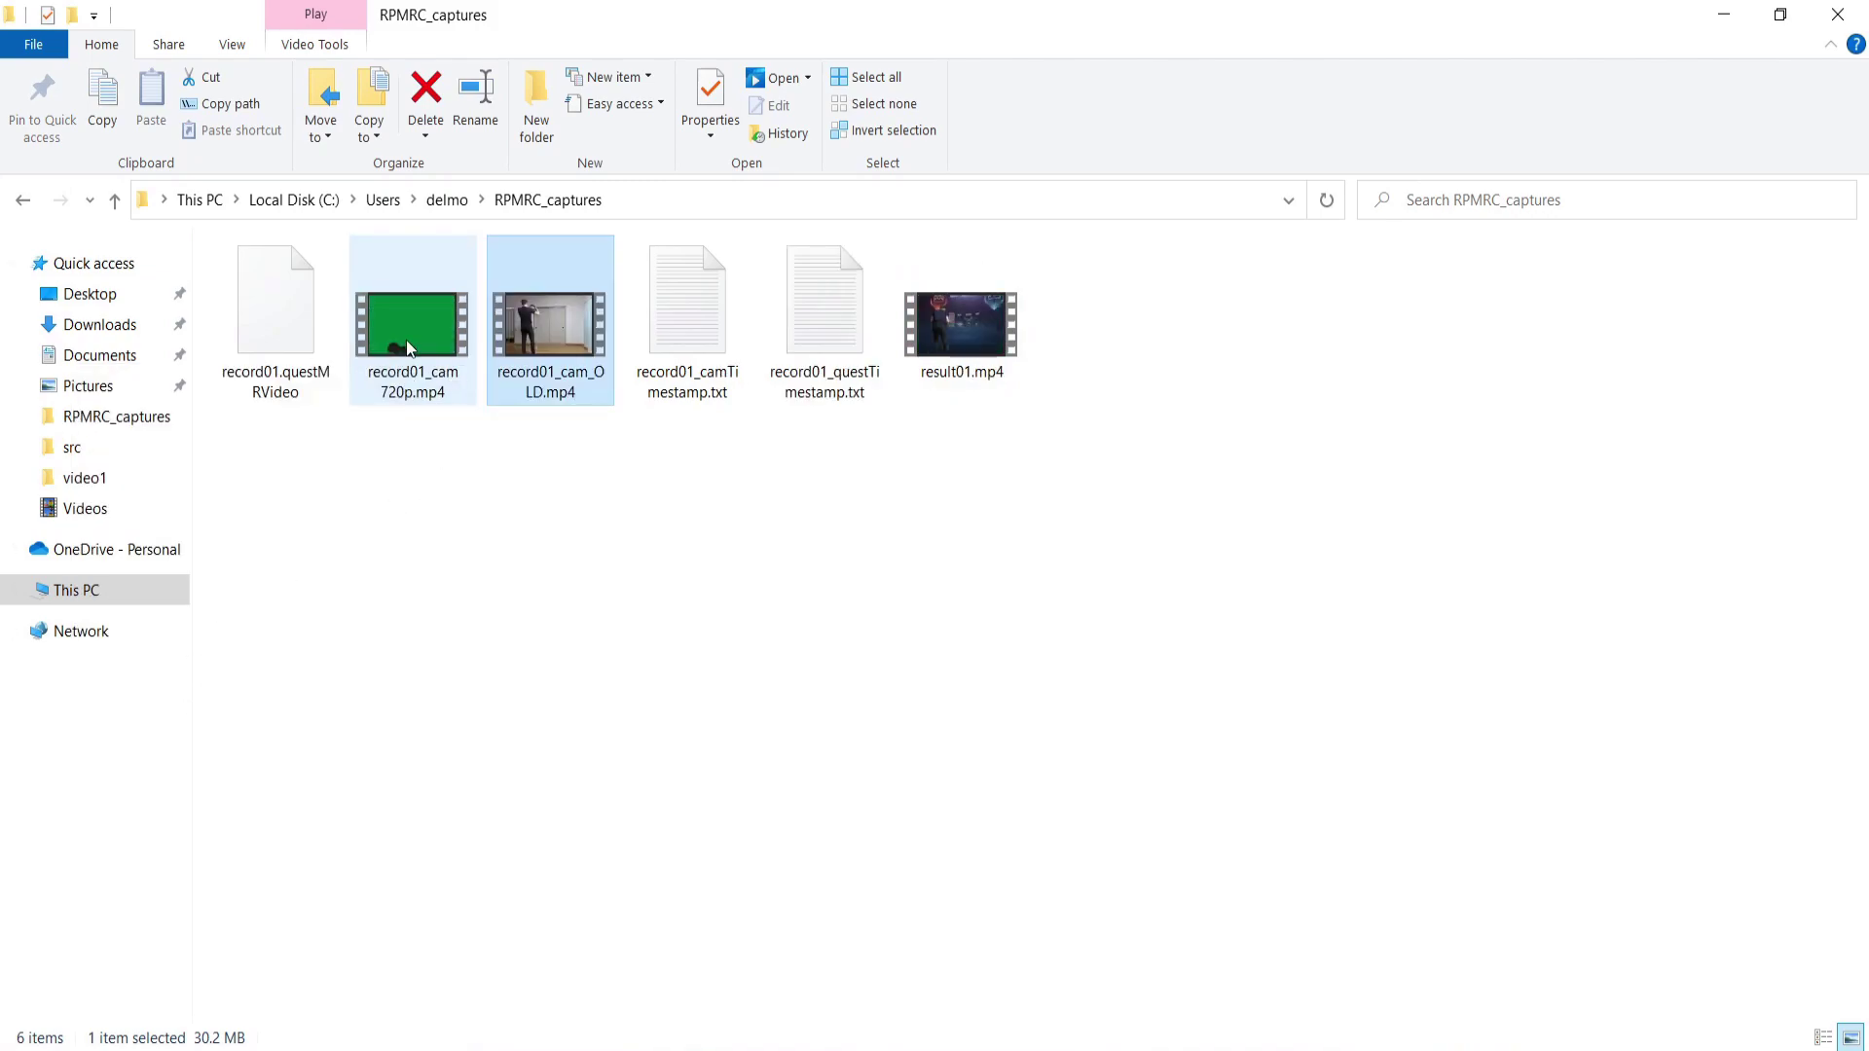
Step: Rename the green-screen video record01_cam 720p.mp4 to record01_cam.mp4
right_click(413, 342)
click(173, 819)
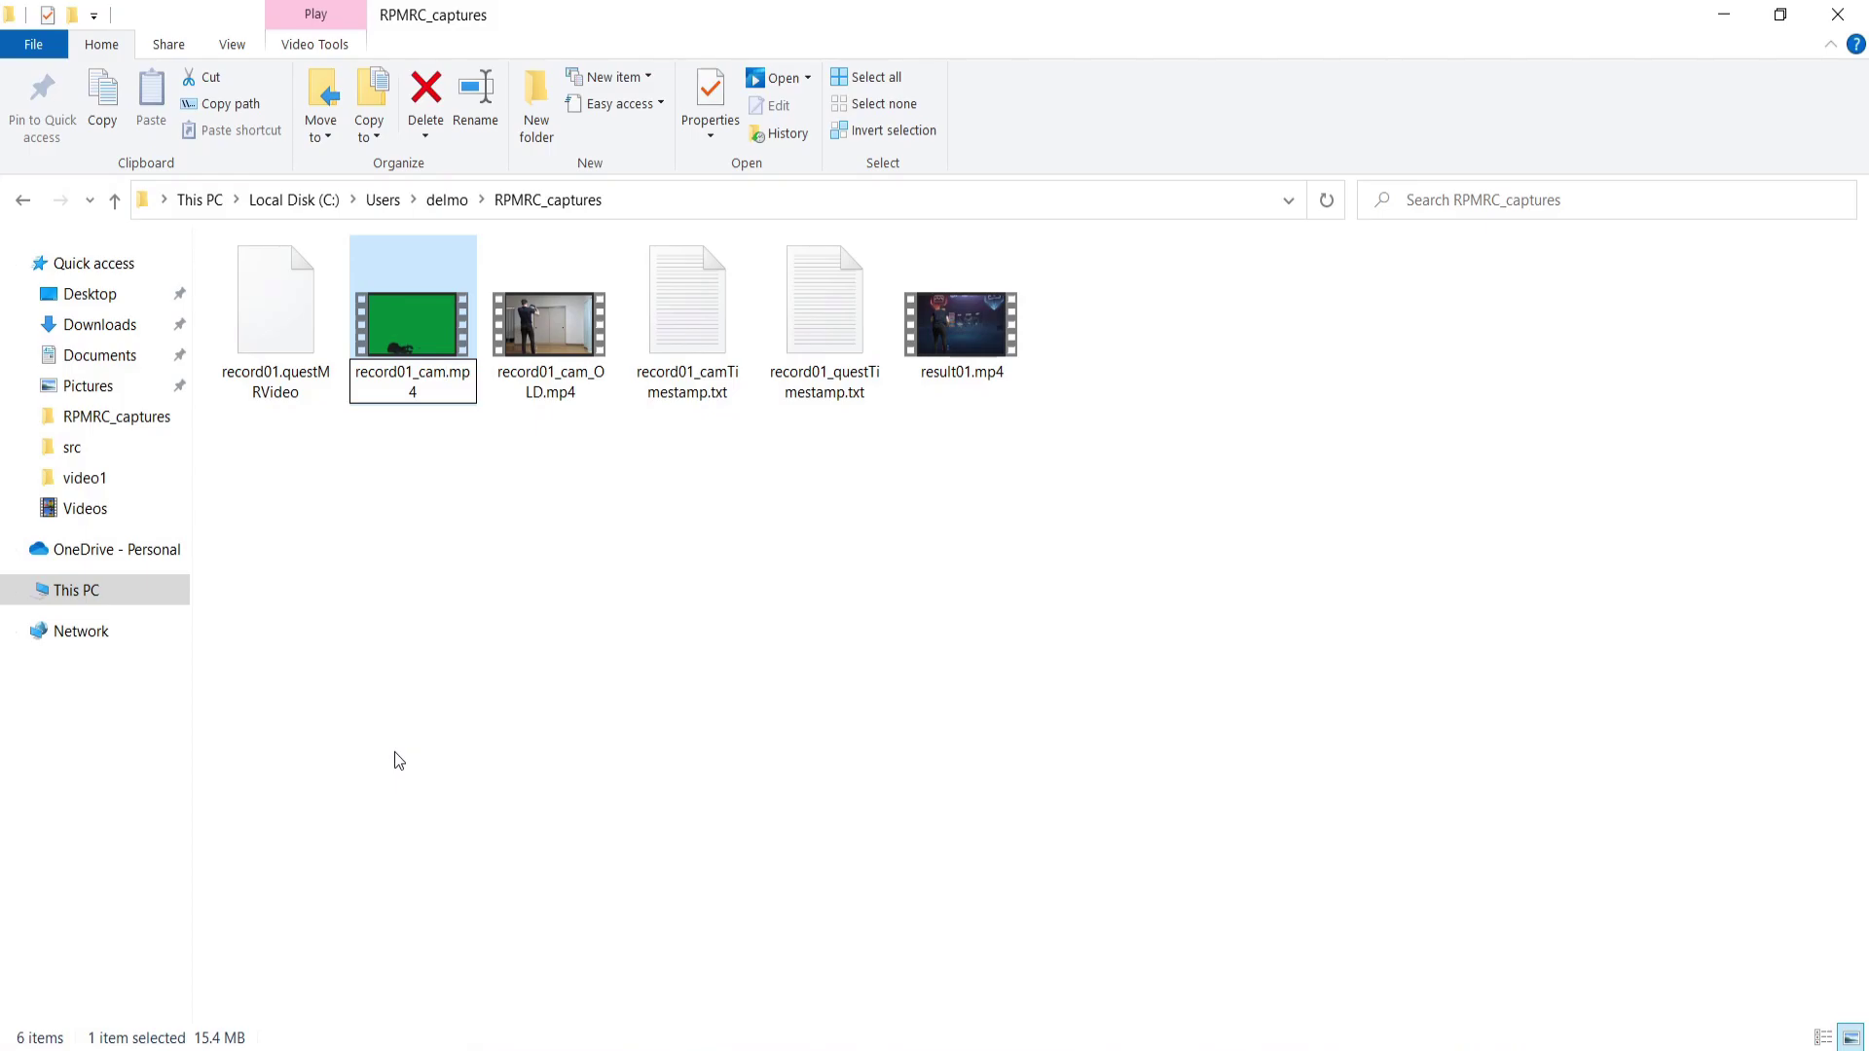
Step: Switch to RPMixedRealityCapture and load record01.questMRVideo from the RPMRC_captures folder for video post-processing
click(905, 1034)
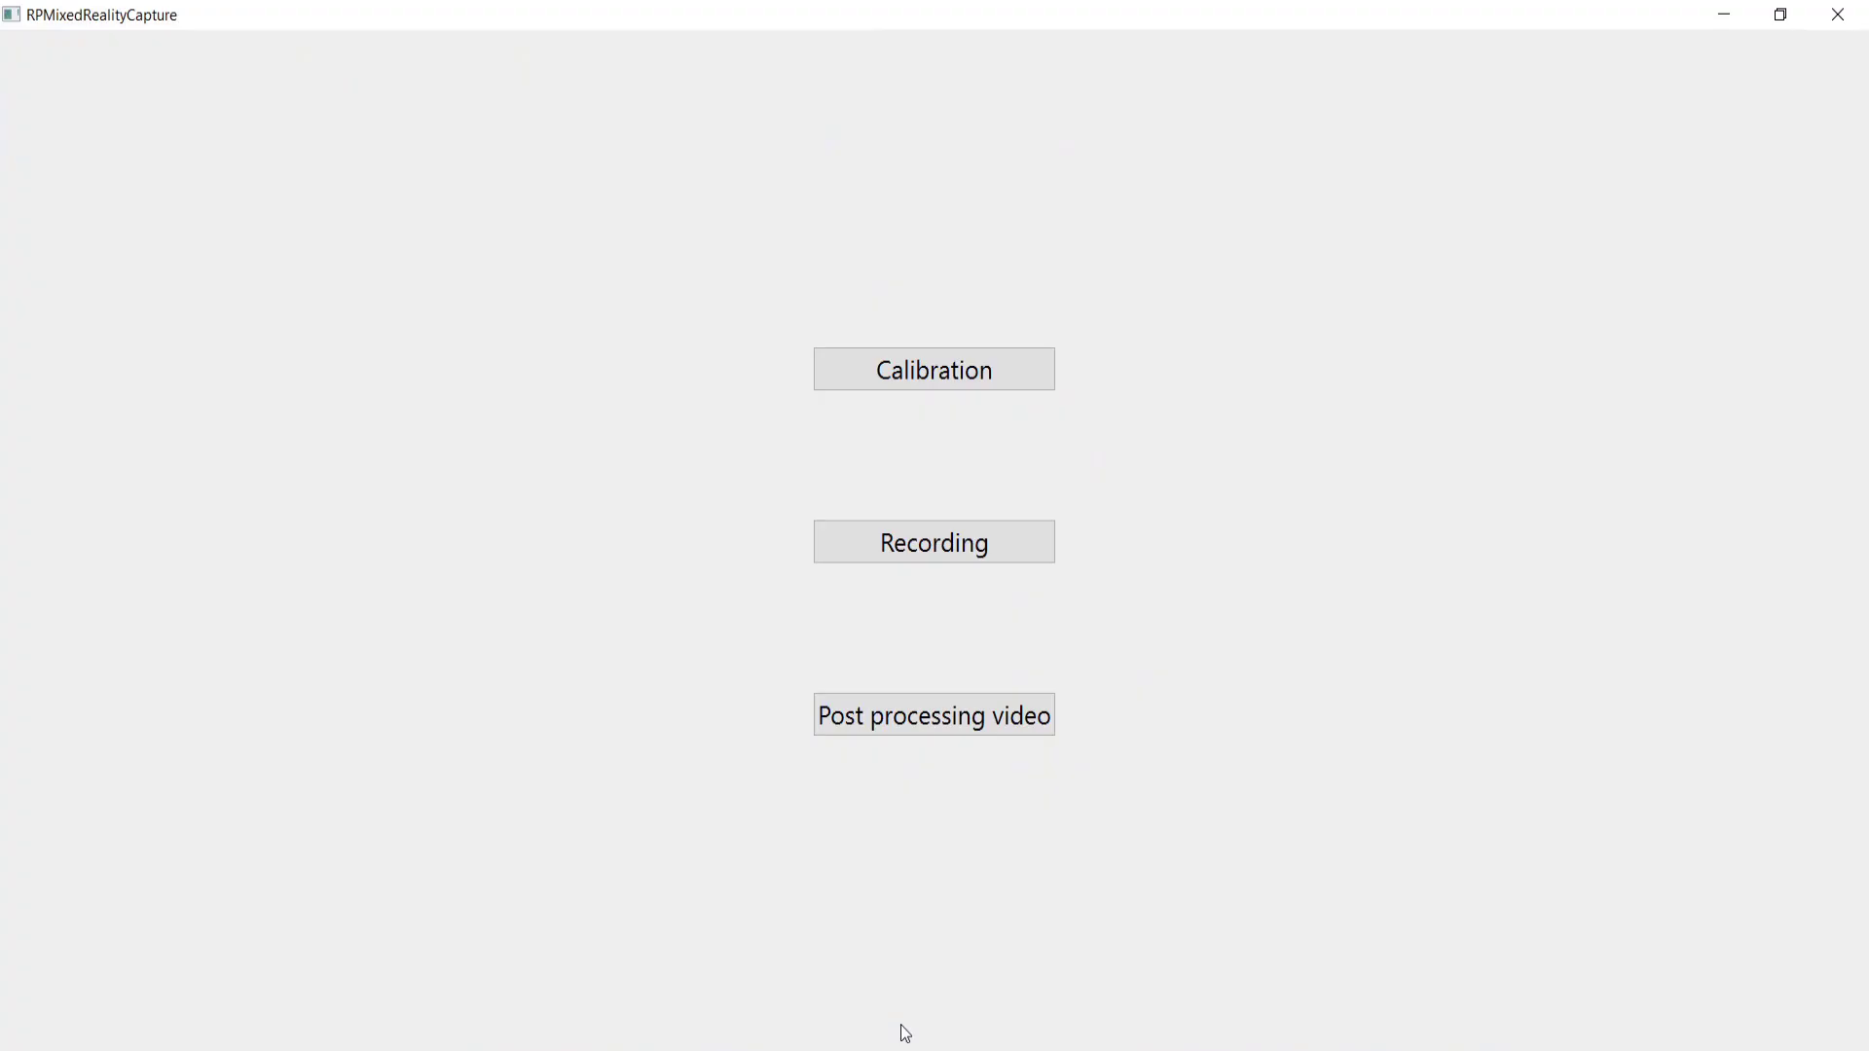
click(917, 729)
click(1800, 244)
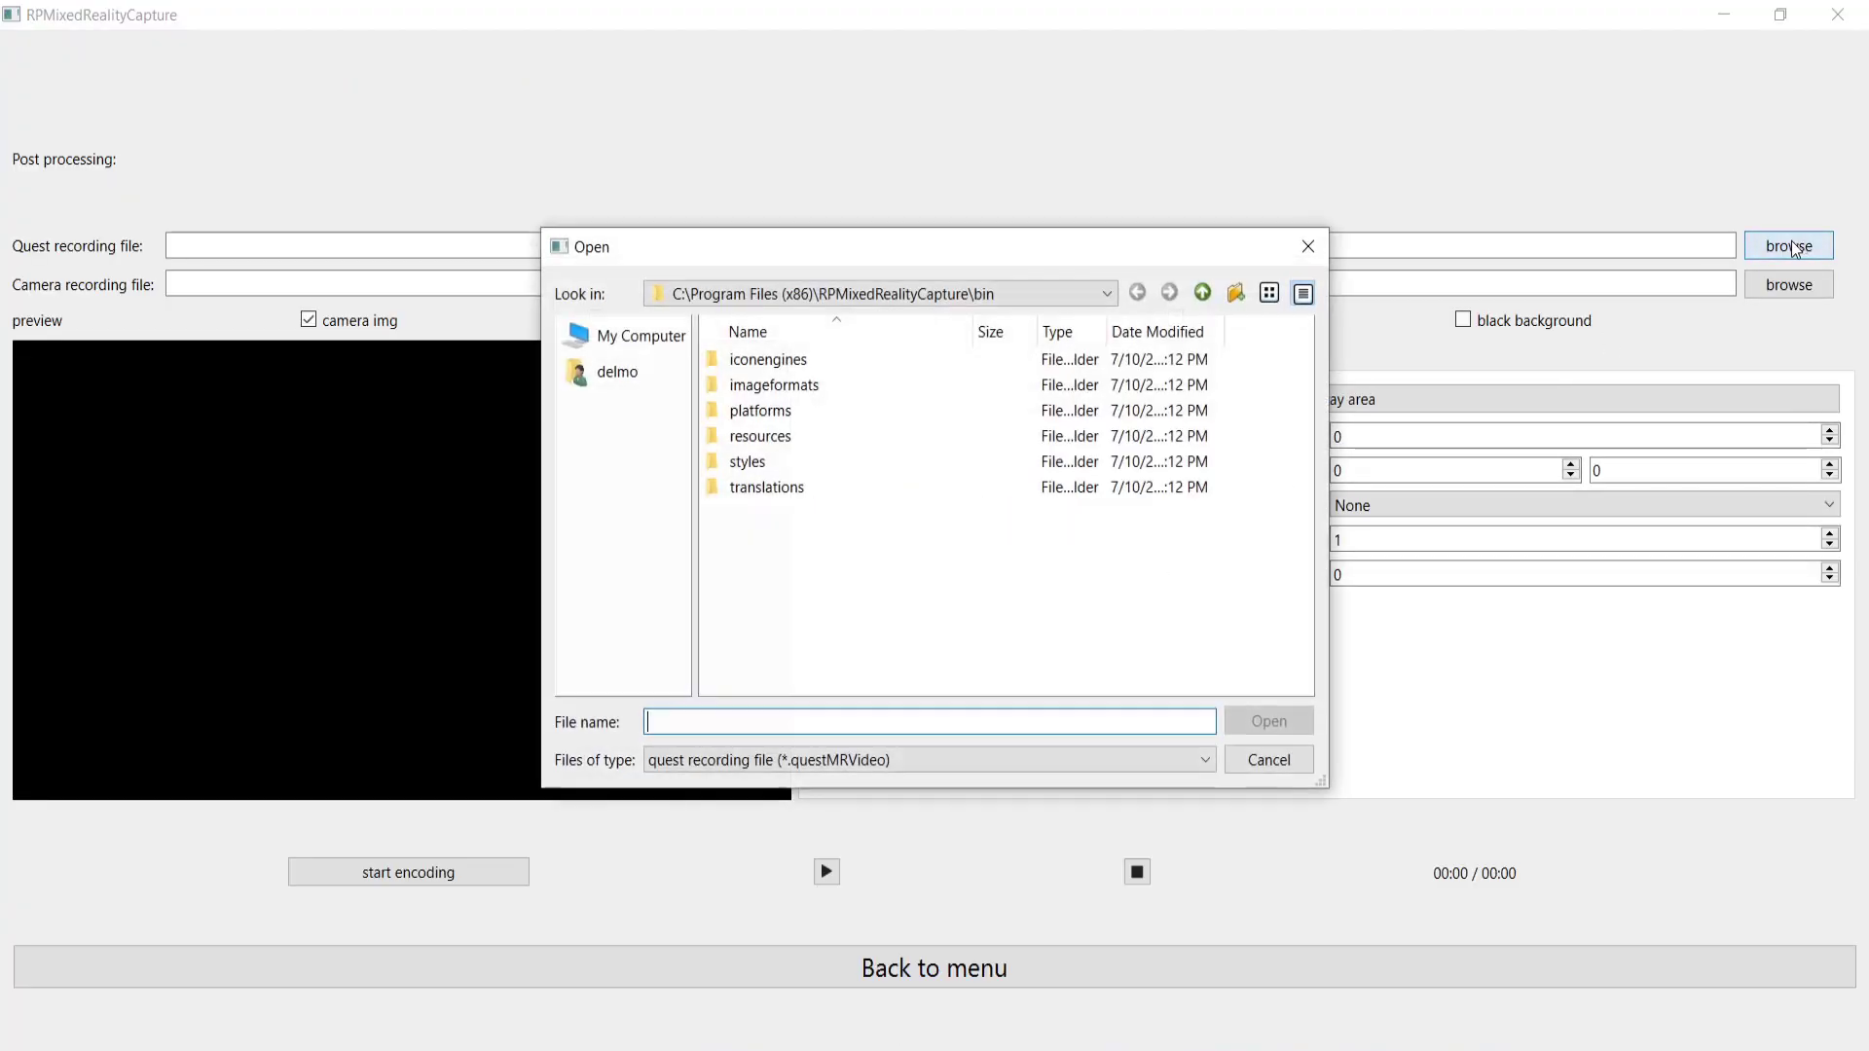
click(617, 372)
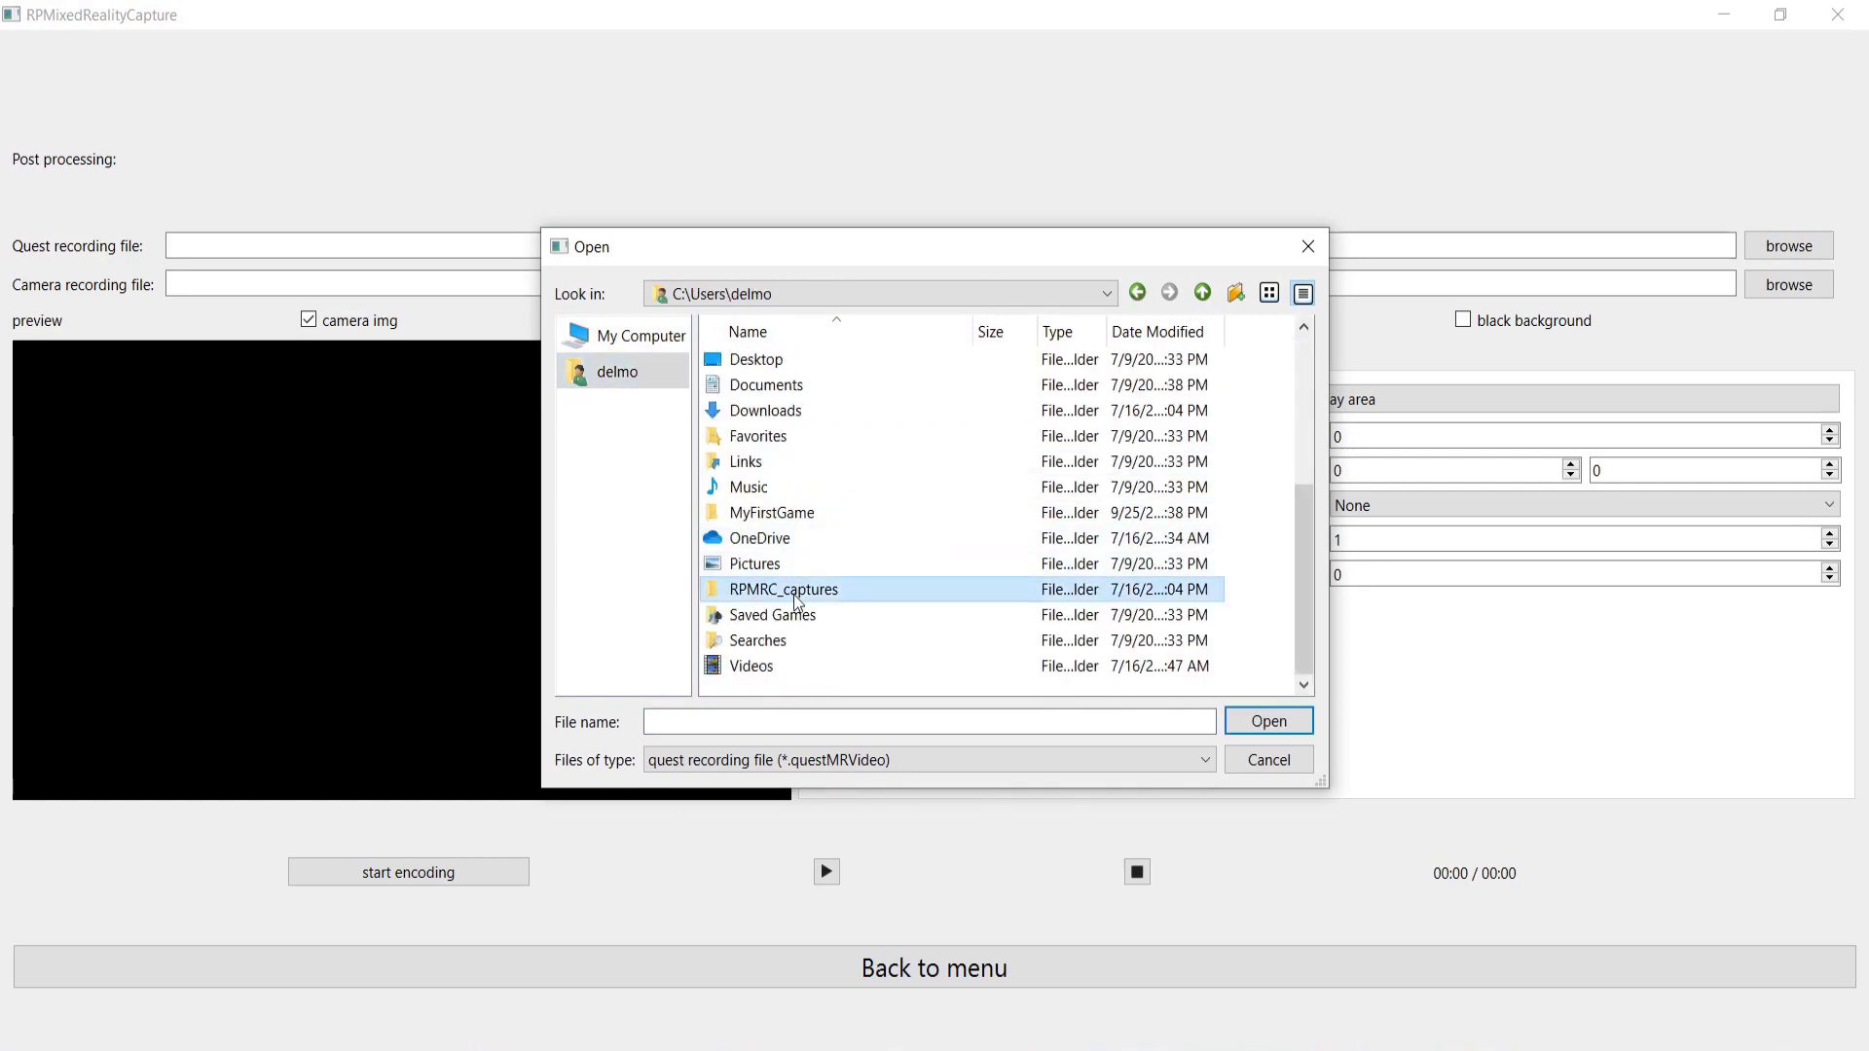
double_click(784, 588)
double_click(774, 361)
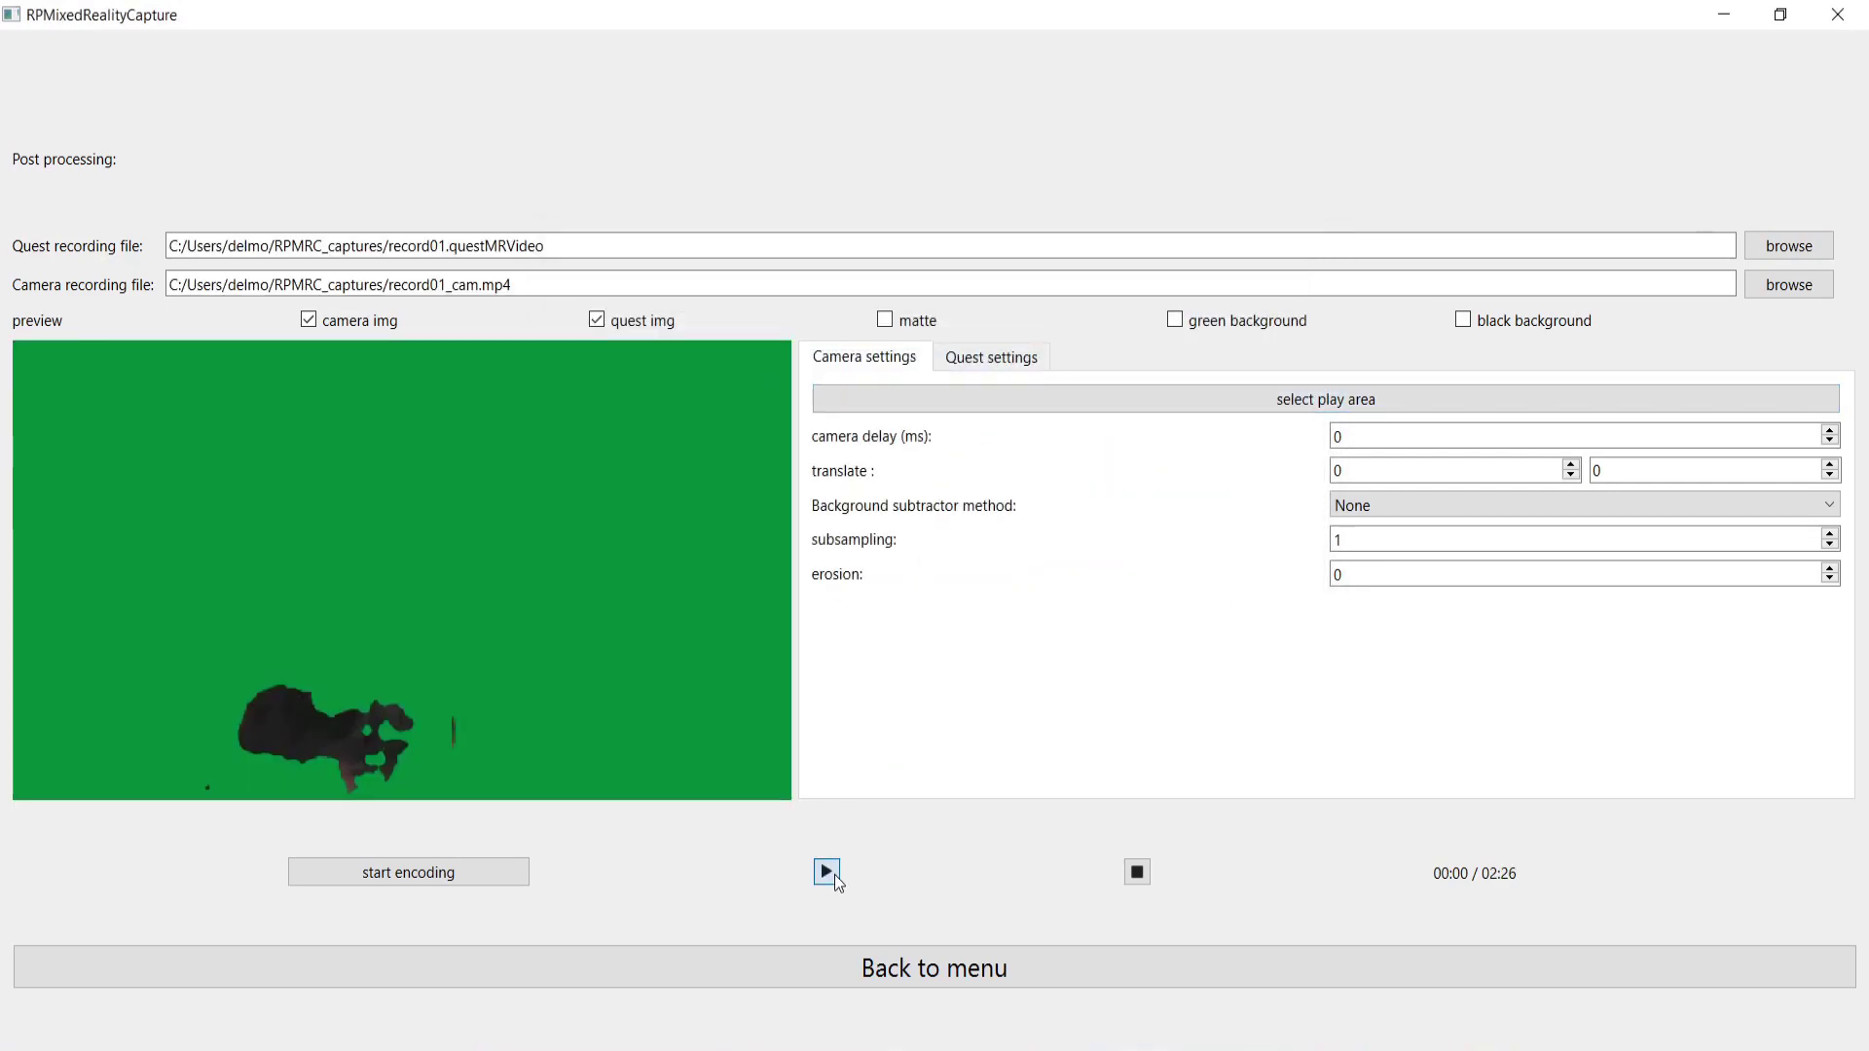
Step: Play the preview to 00:14 and outline a four-cornered play area around the standing player
click(826, 872)
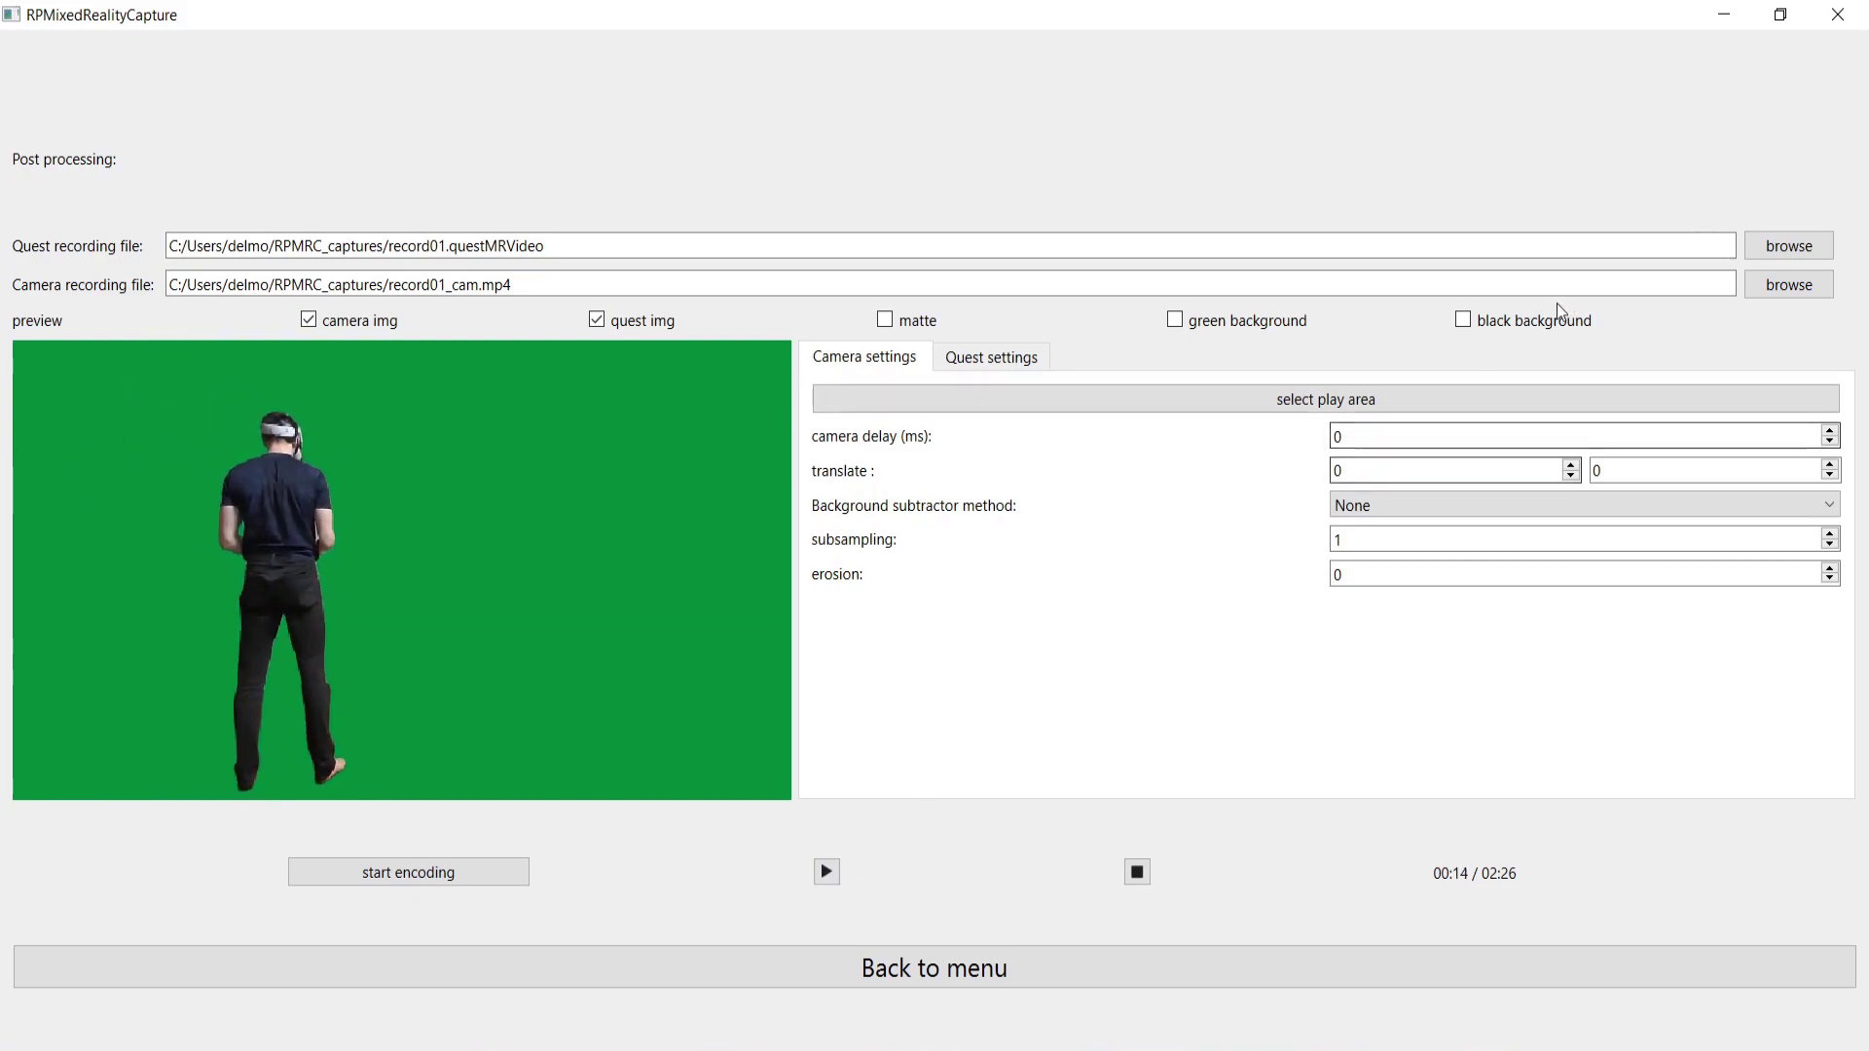
click(1365, 390)
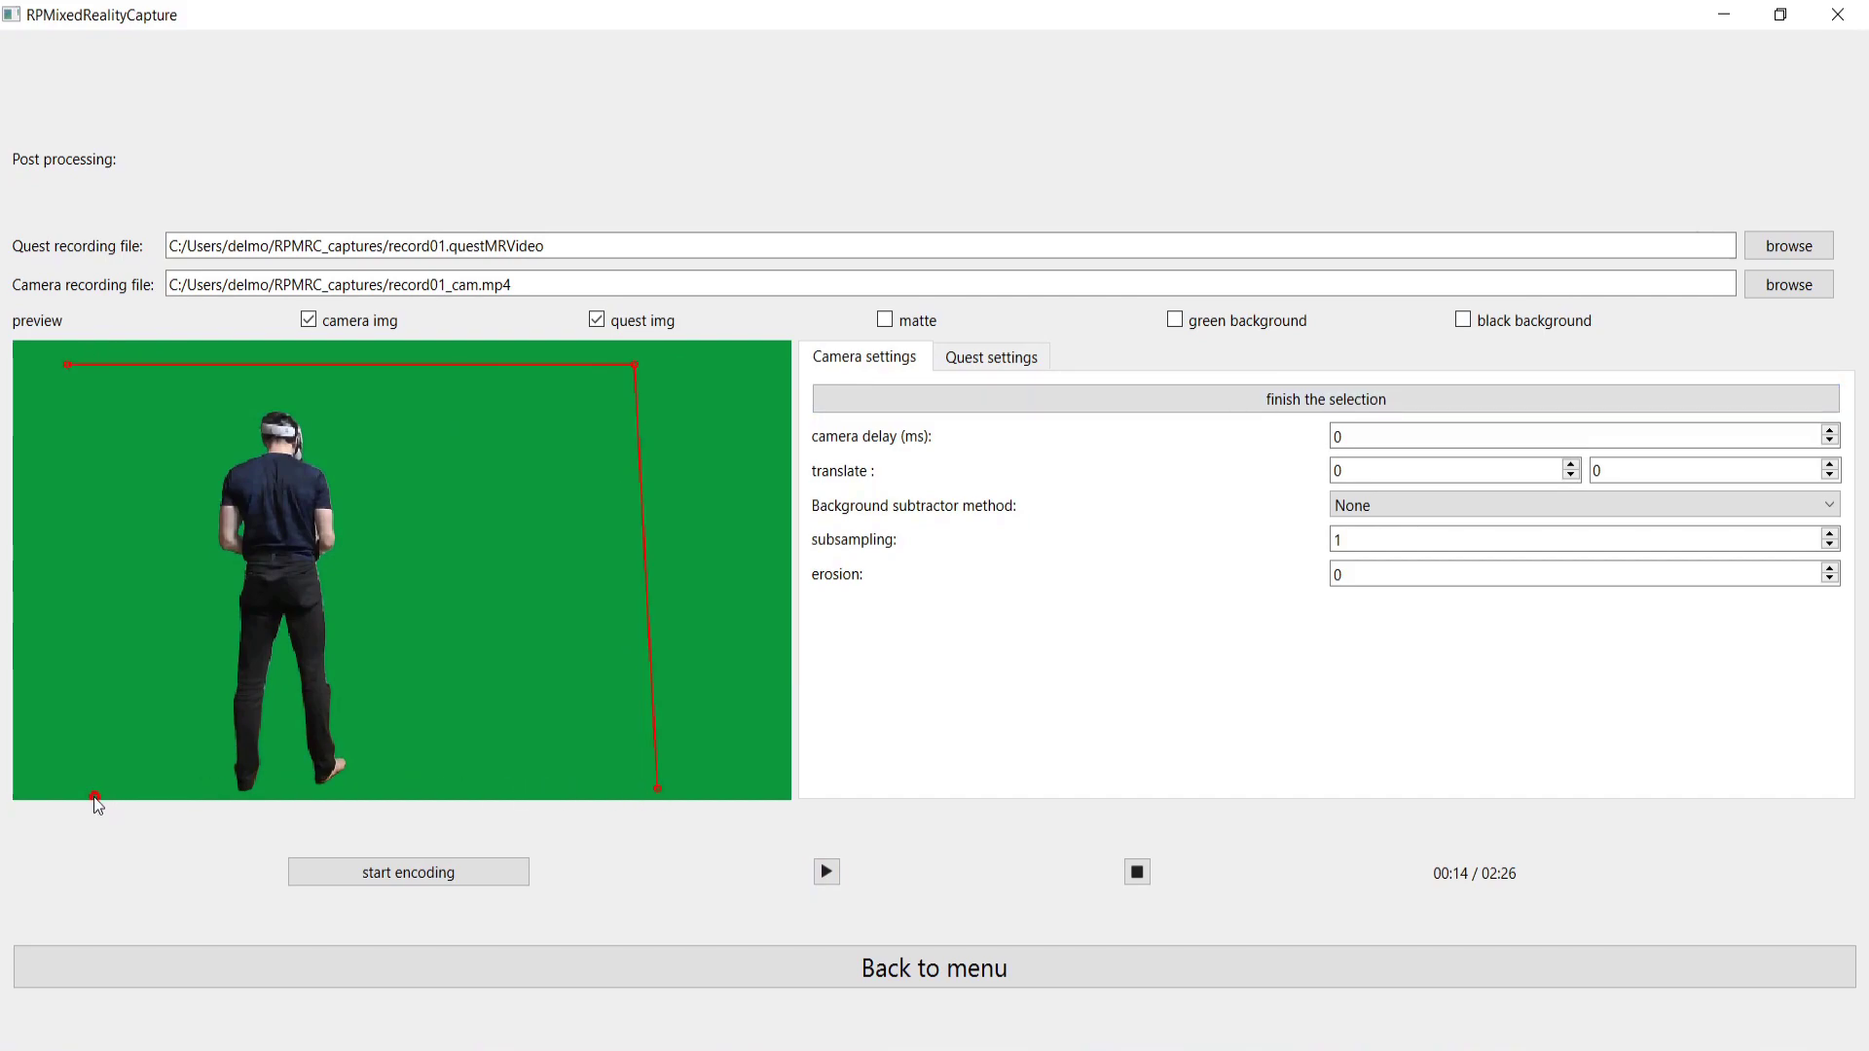
click(68, 368)
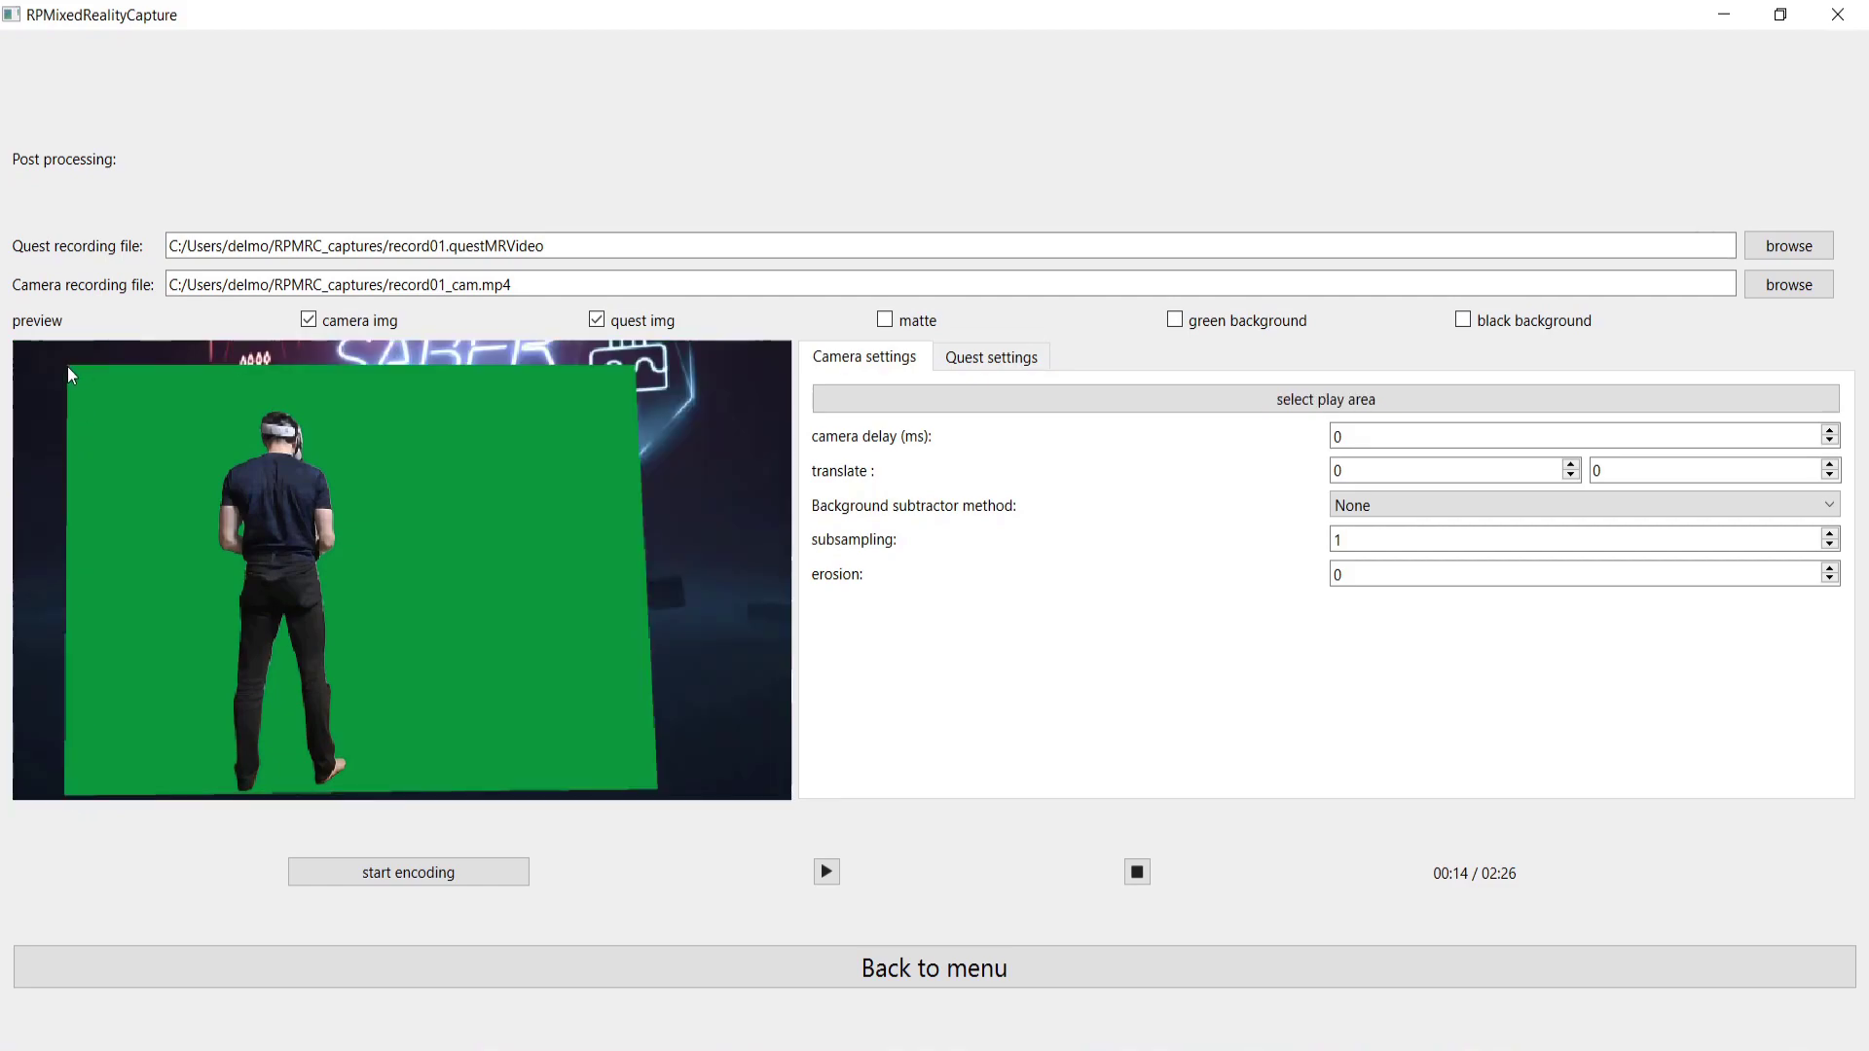
Step: Key the camera image with ChromaKey_CrCb, picked background color #009A3D, hardThresh 10, softThresh 20 and erosion 2, and play the result
click(1380, 507)
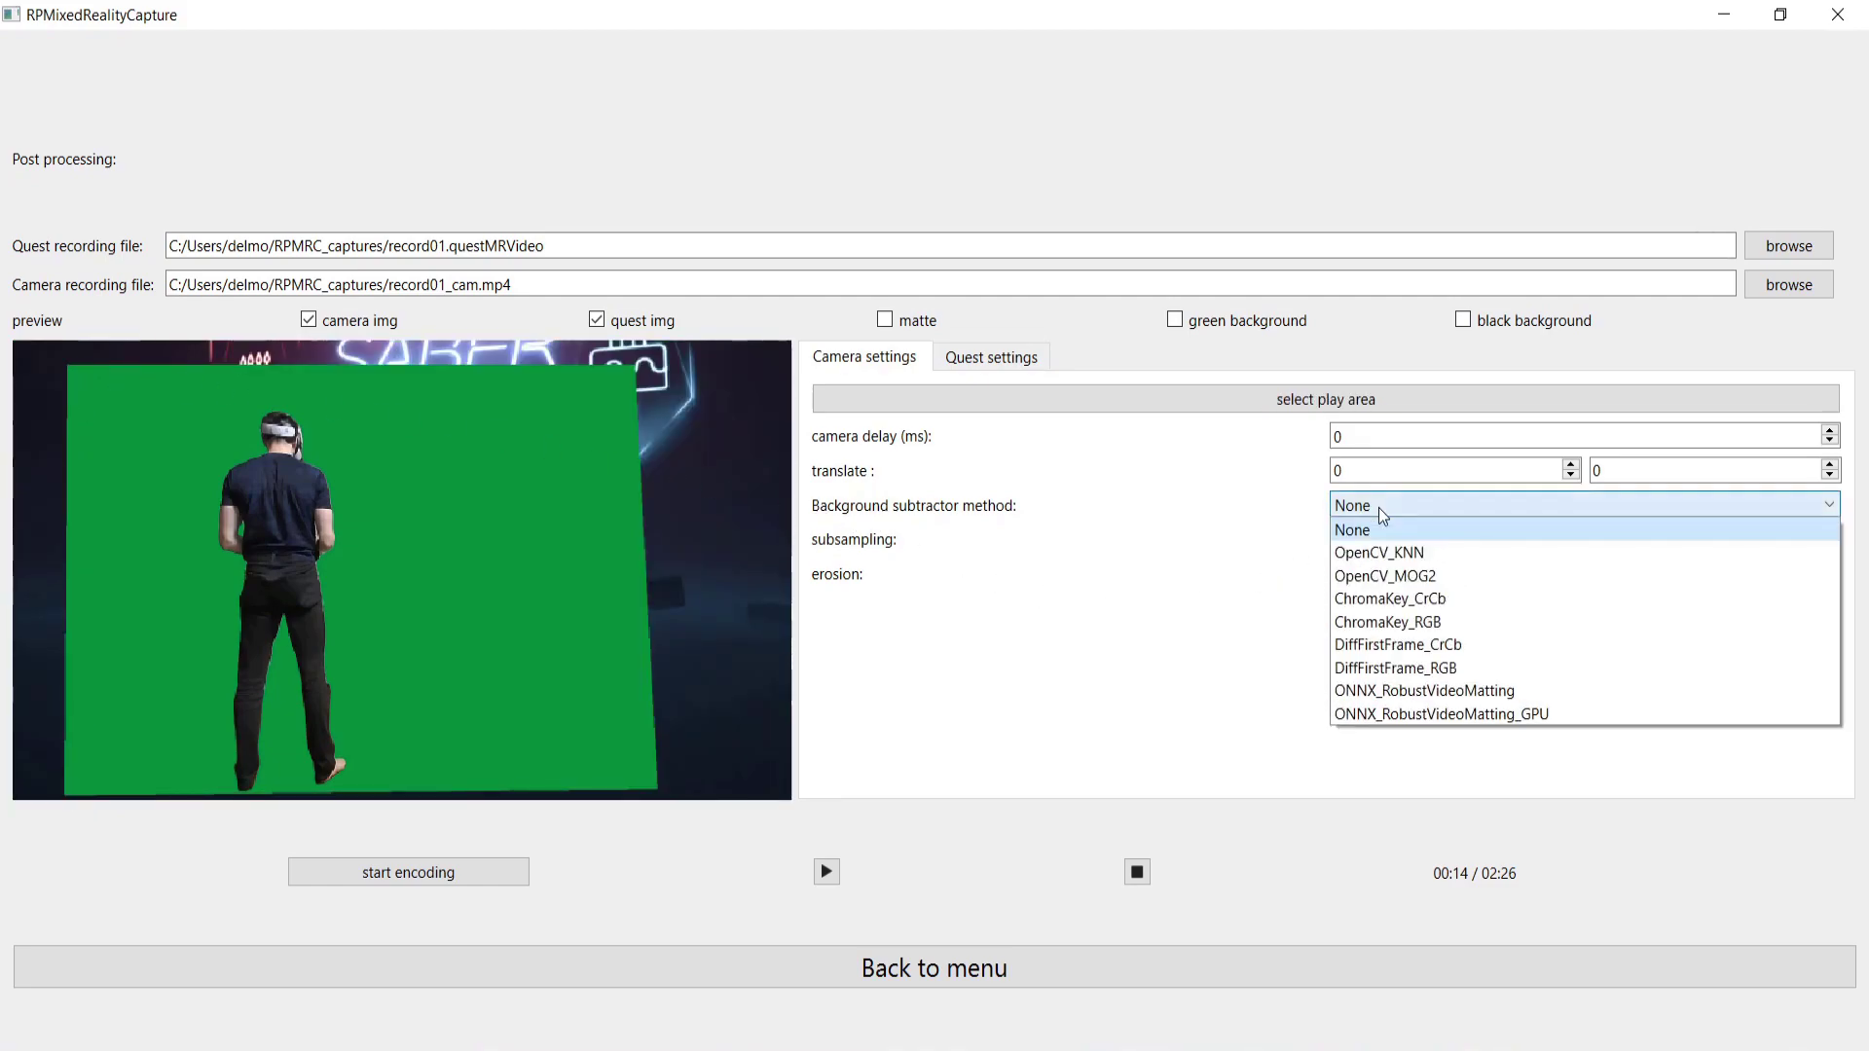
click(1398, 599)
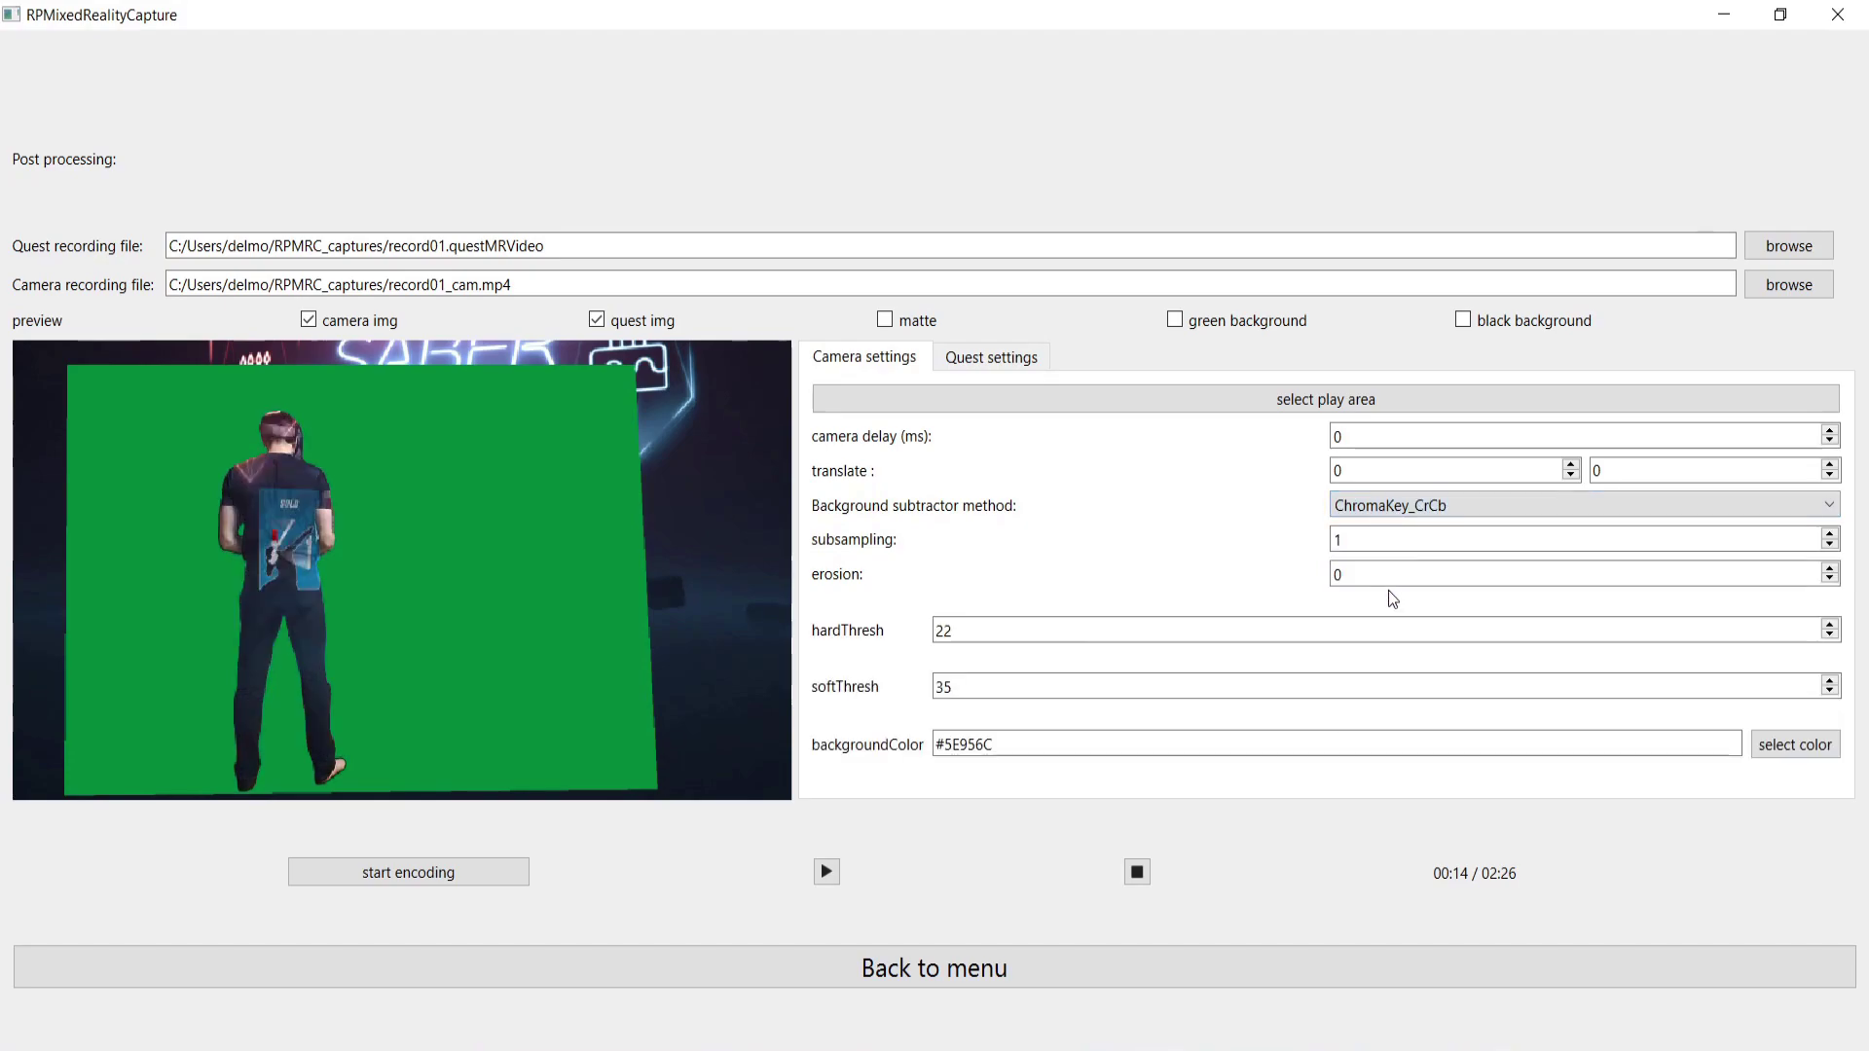
click(1799, 744)
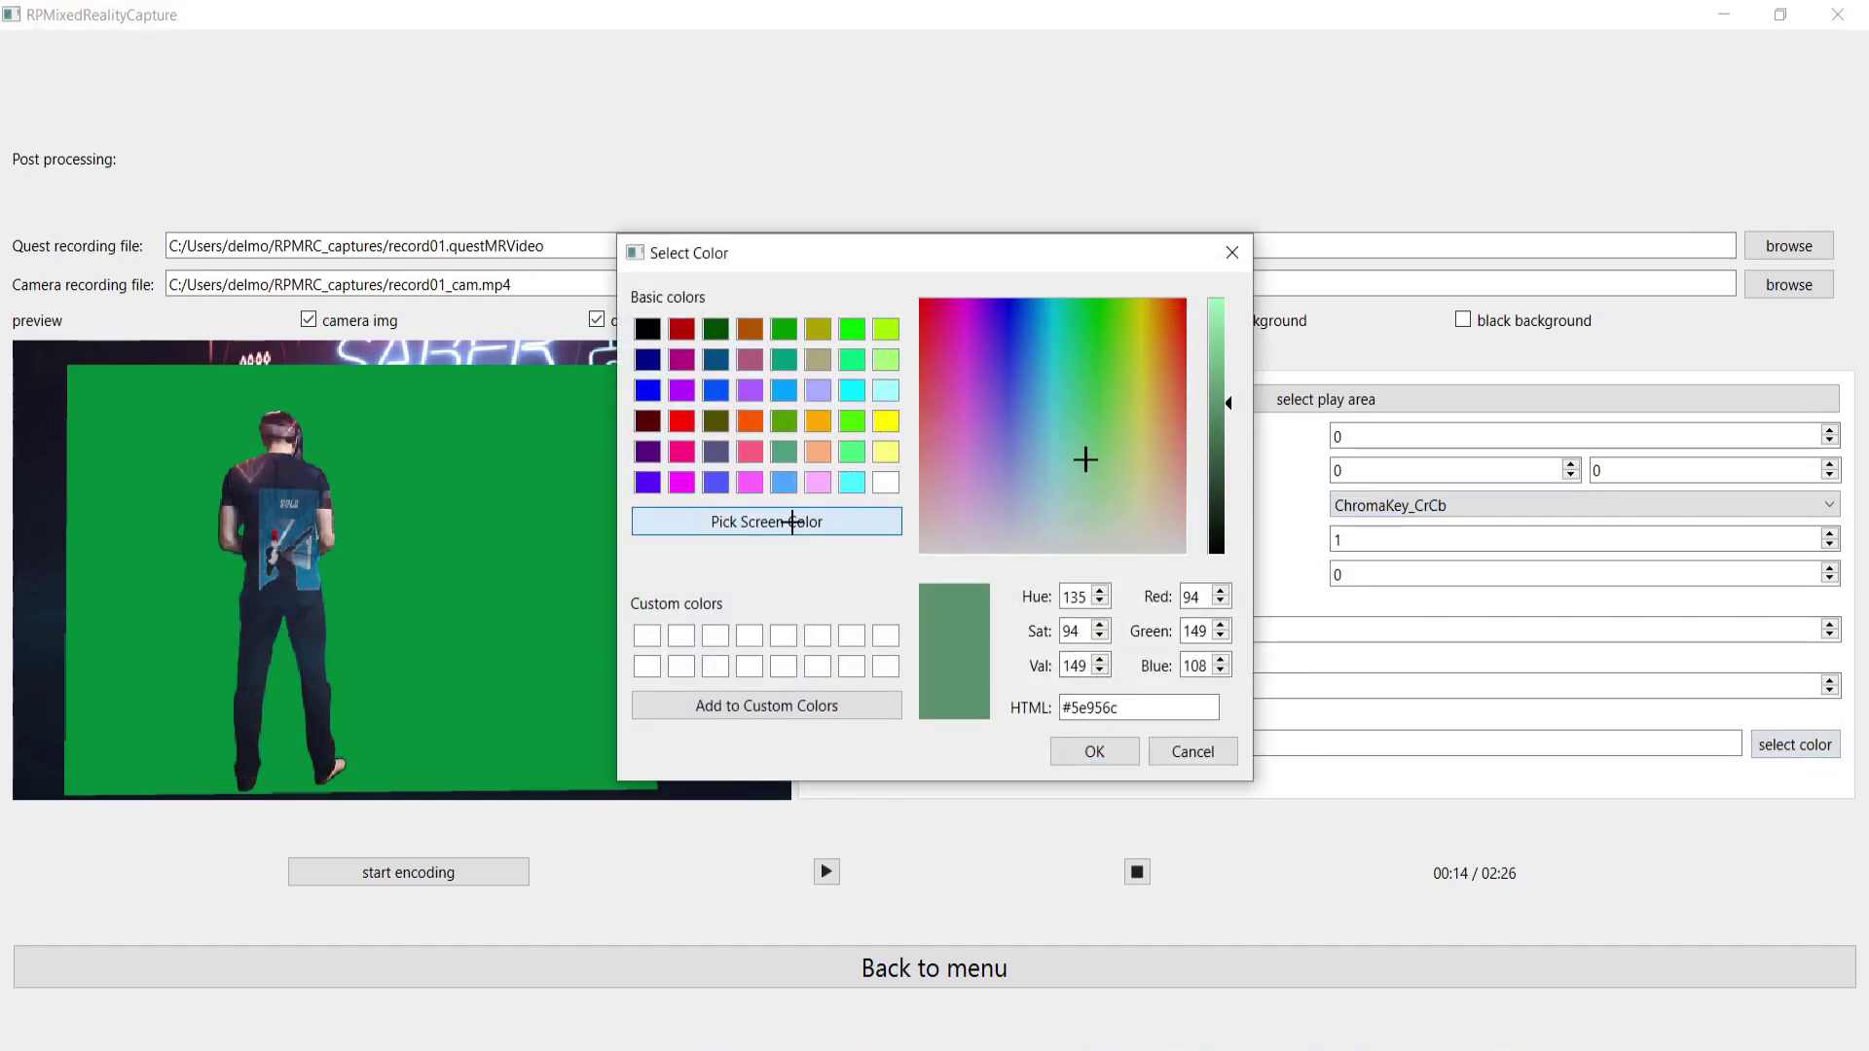
click(792, 522)
click(505, 584)
click(1094, 751)
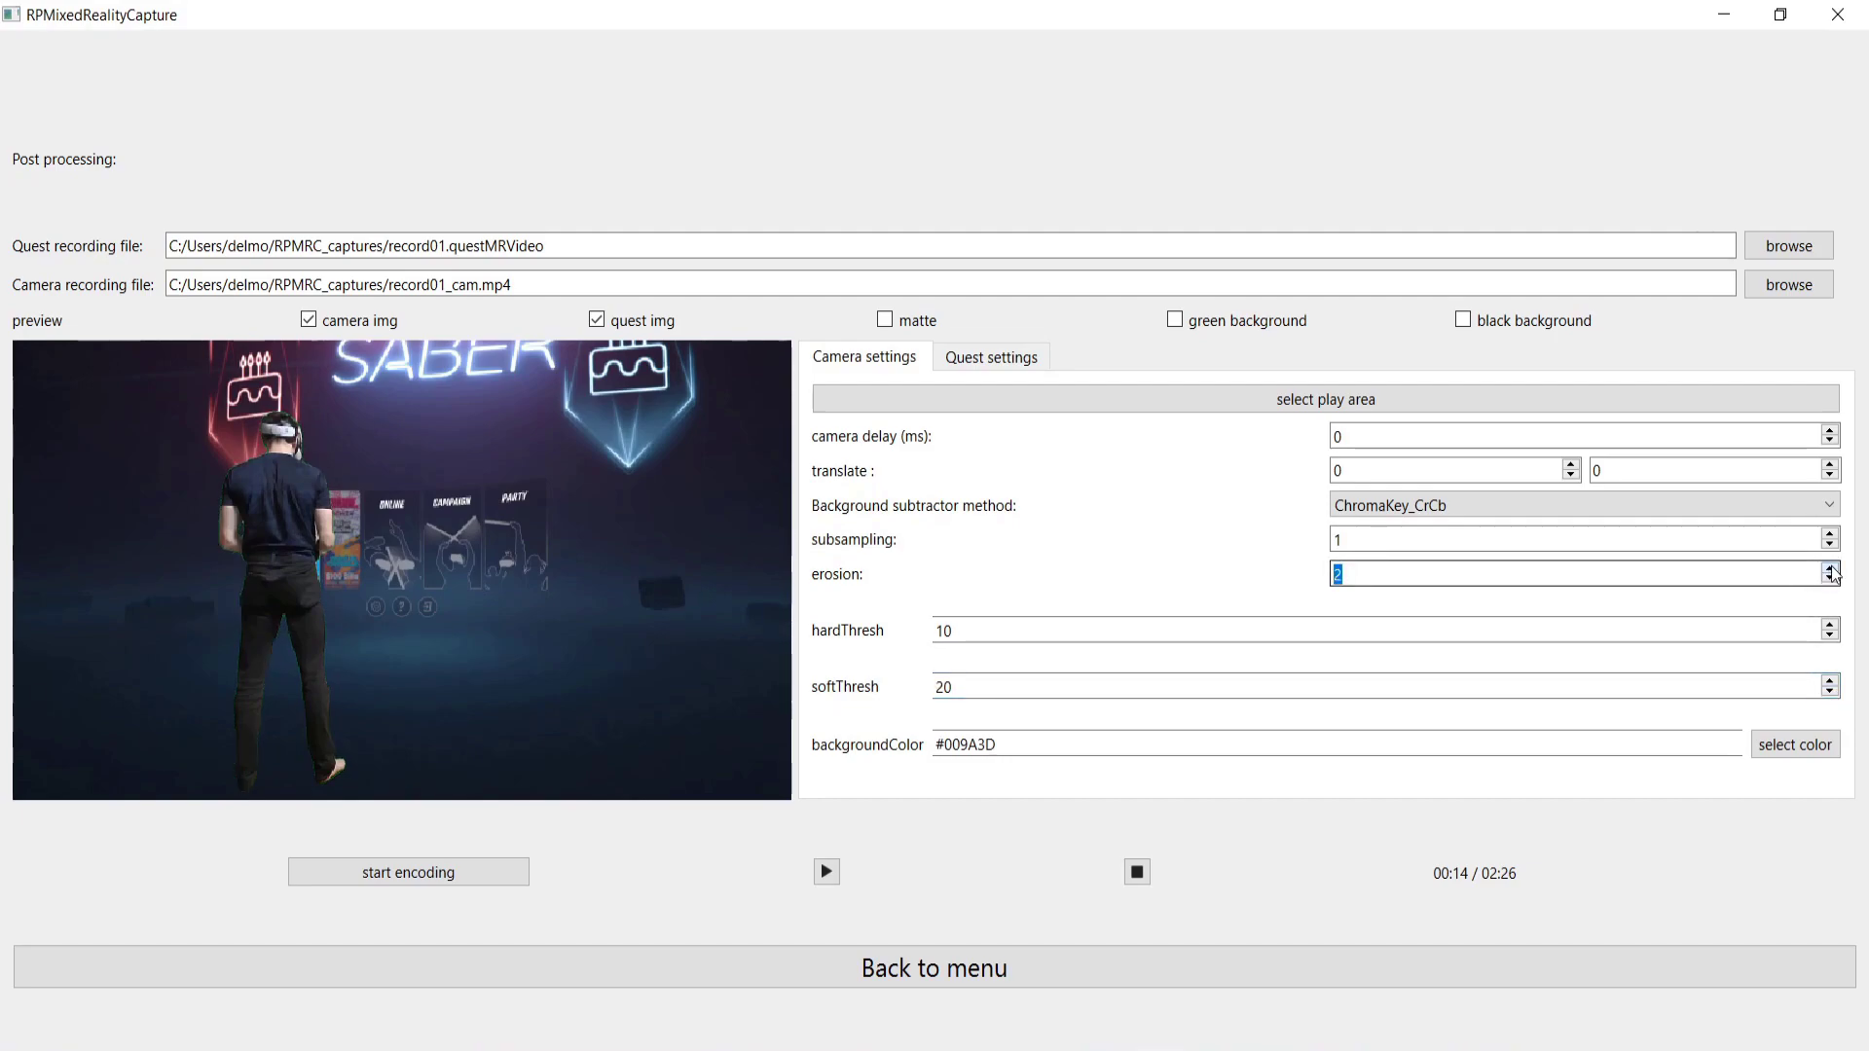
click(827, 871)
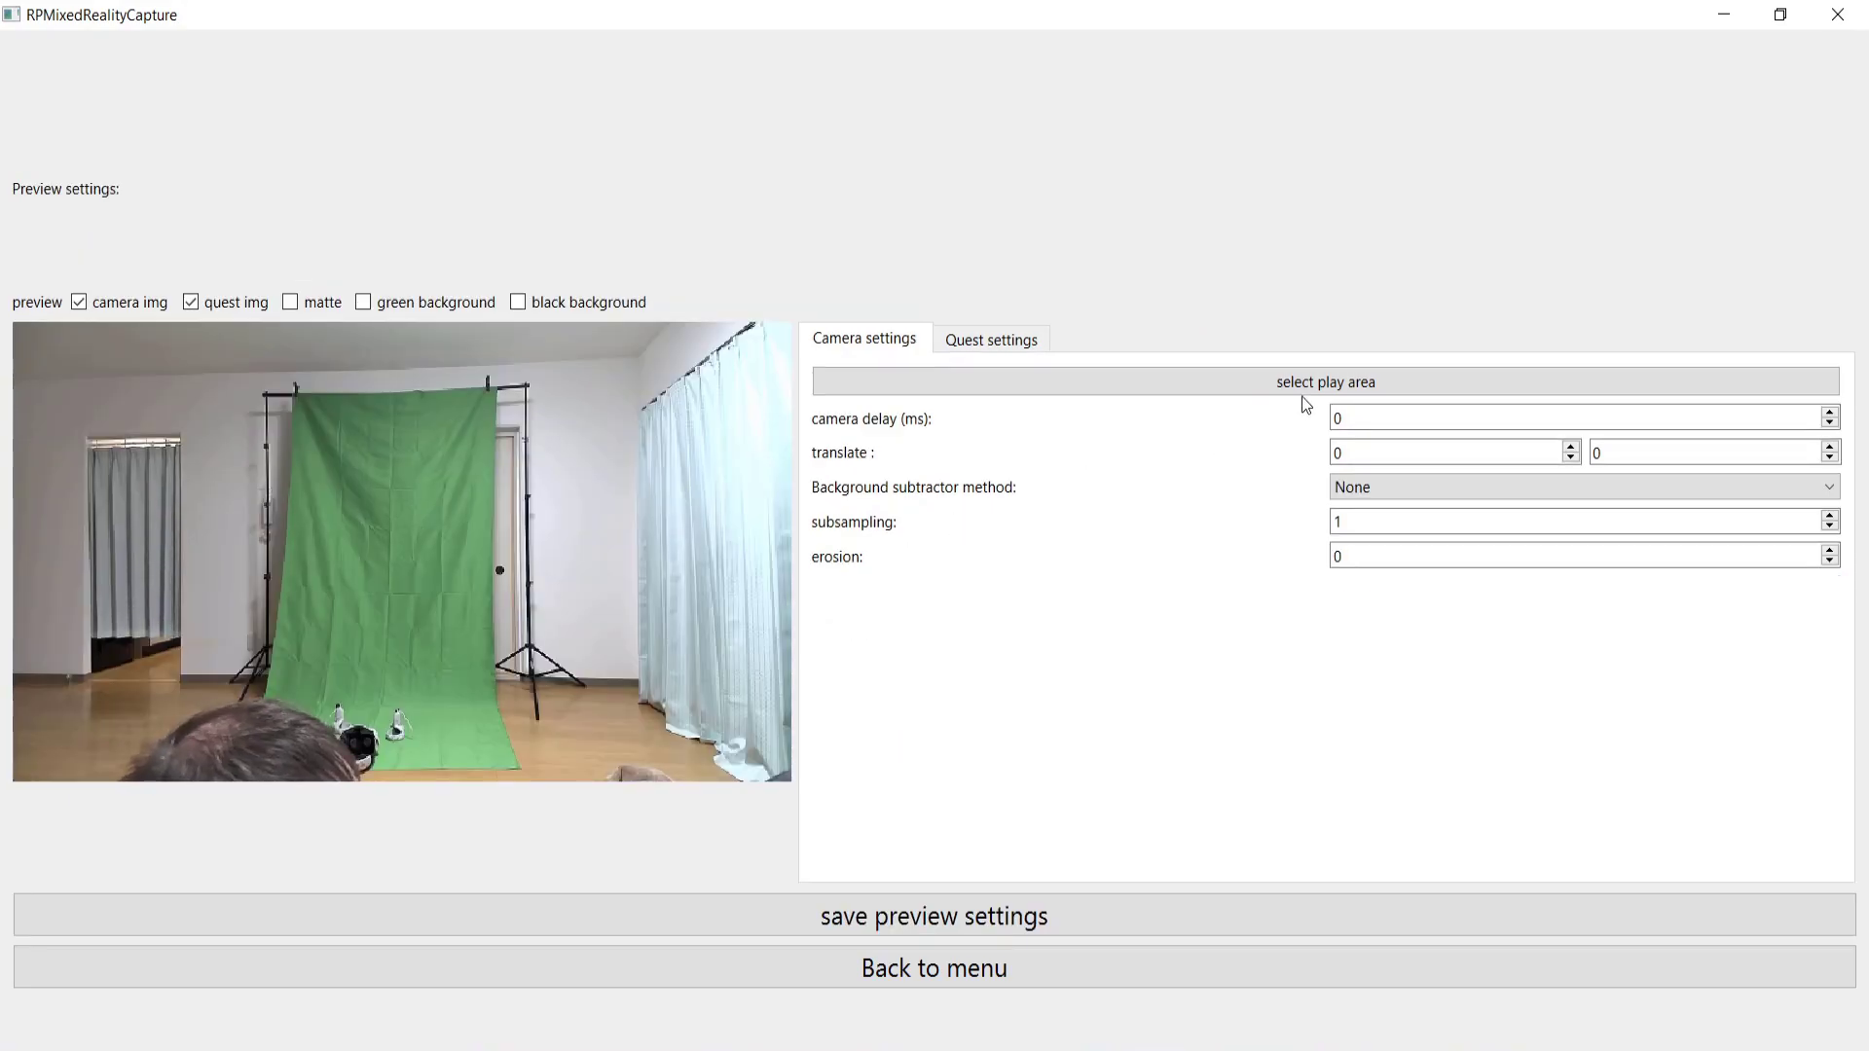
Step: In the preview settings, outline the play area along the edges of the physical green screen, including its floor part
click(1305, 397)
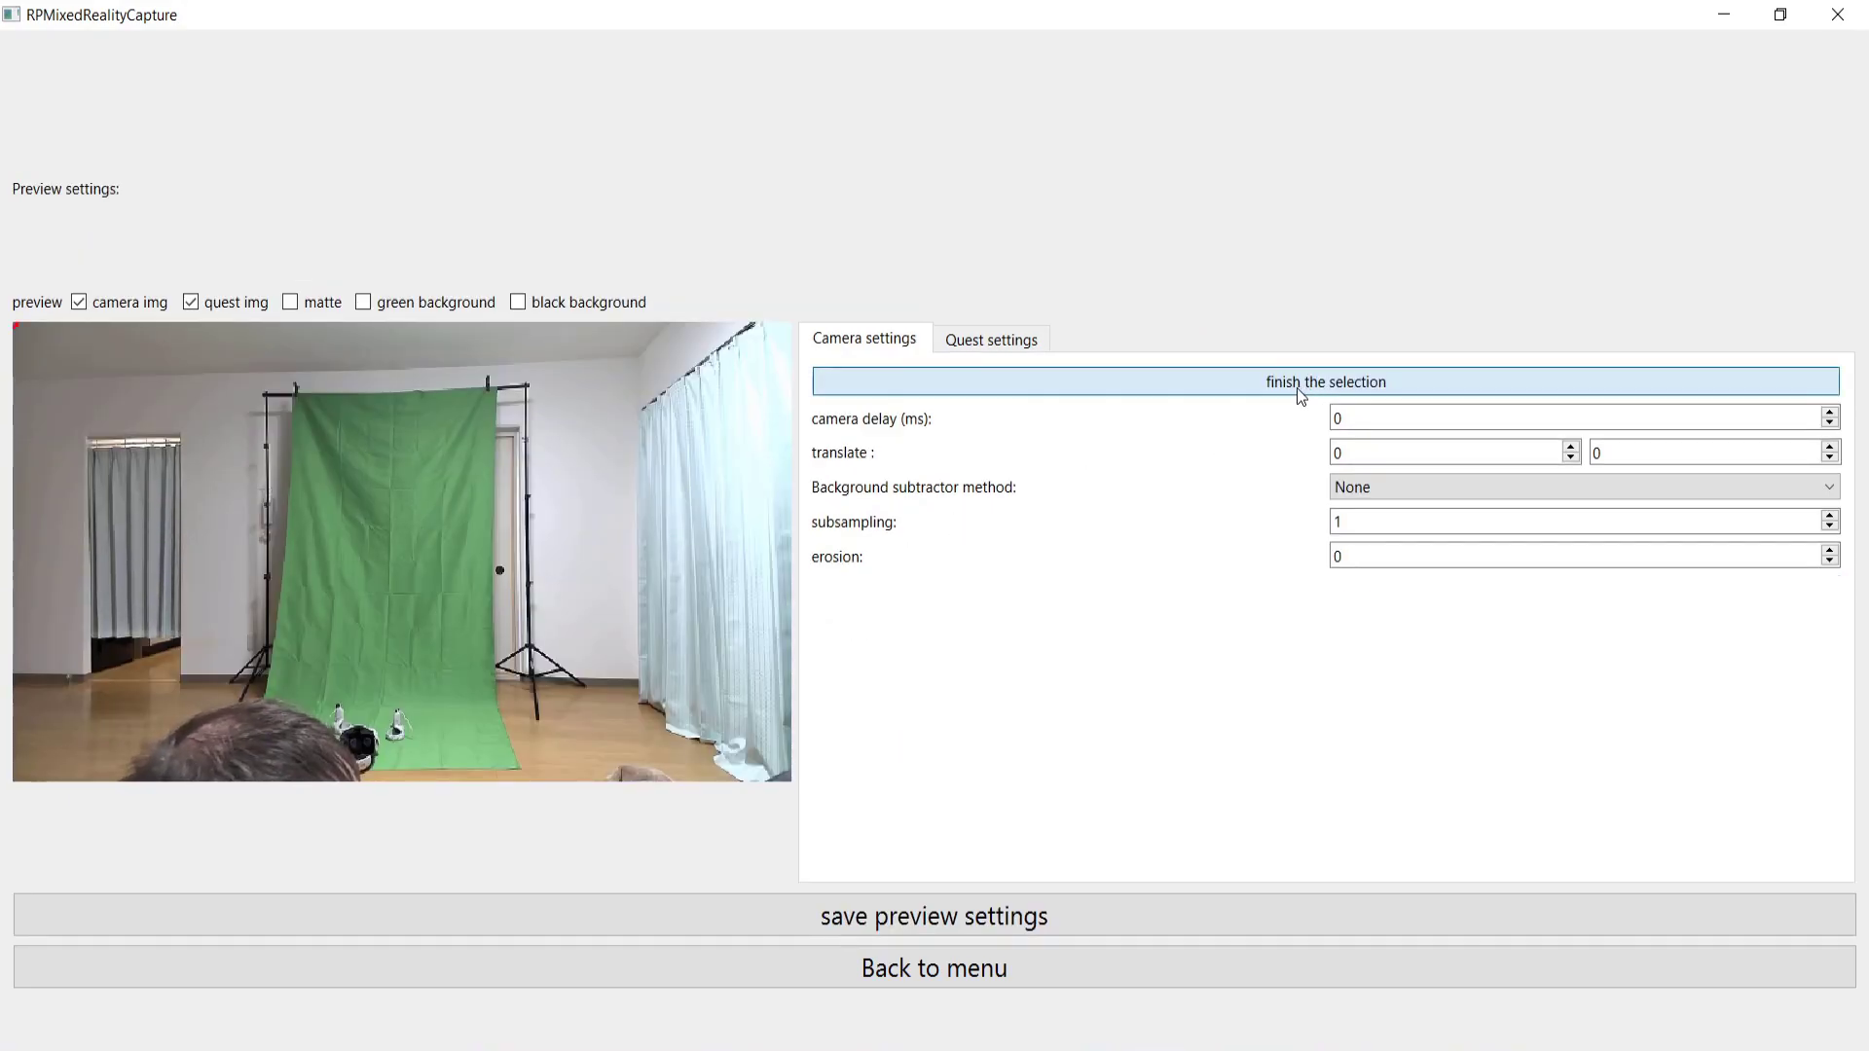
click(299, 403)
click(488, 397)
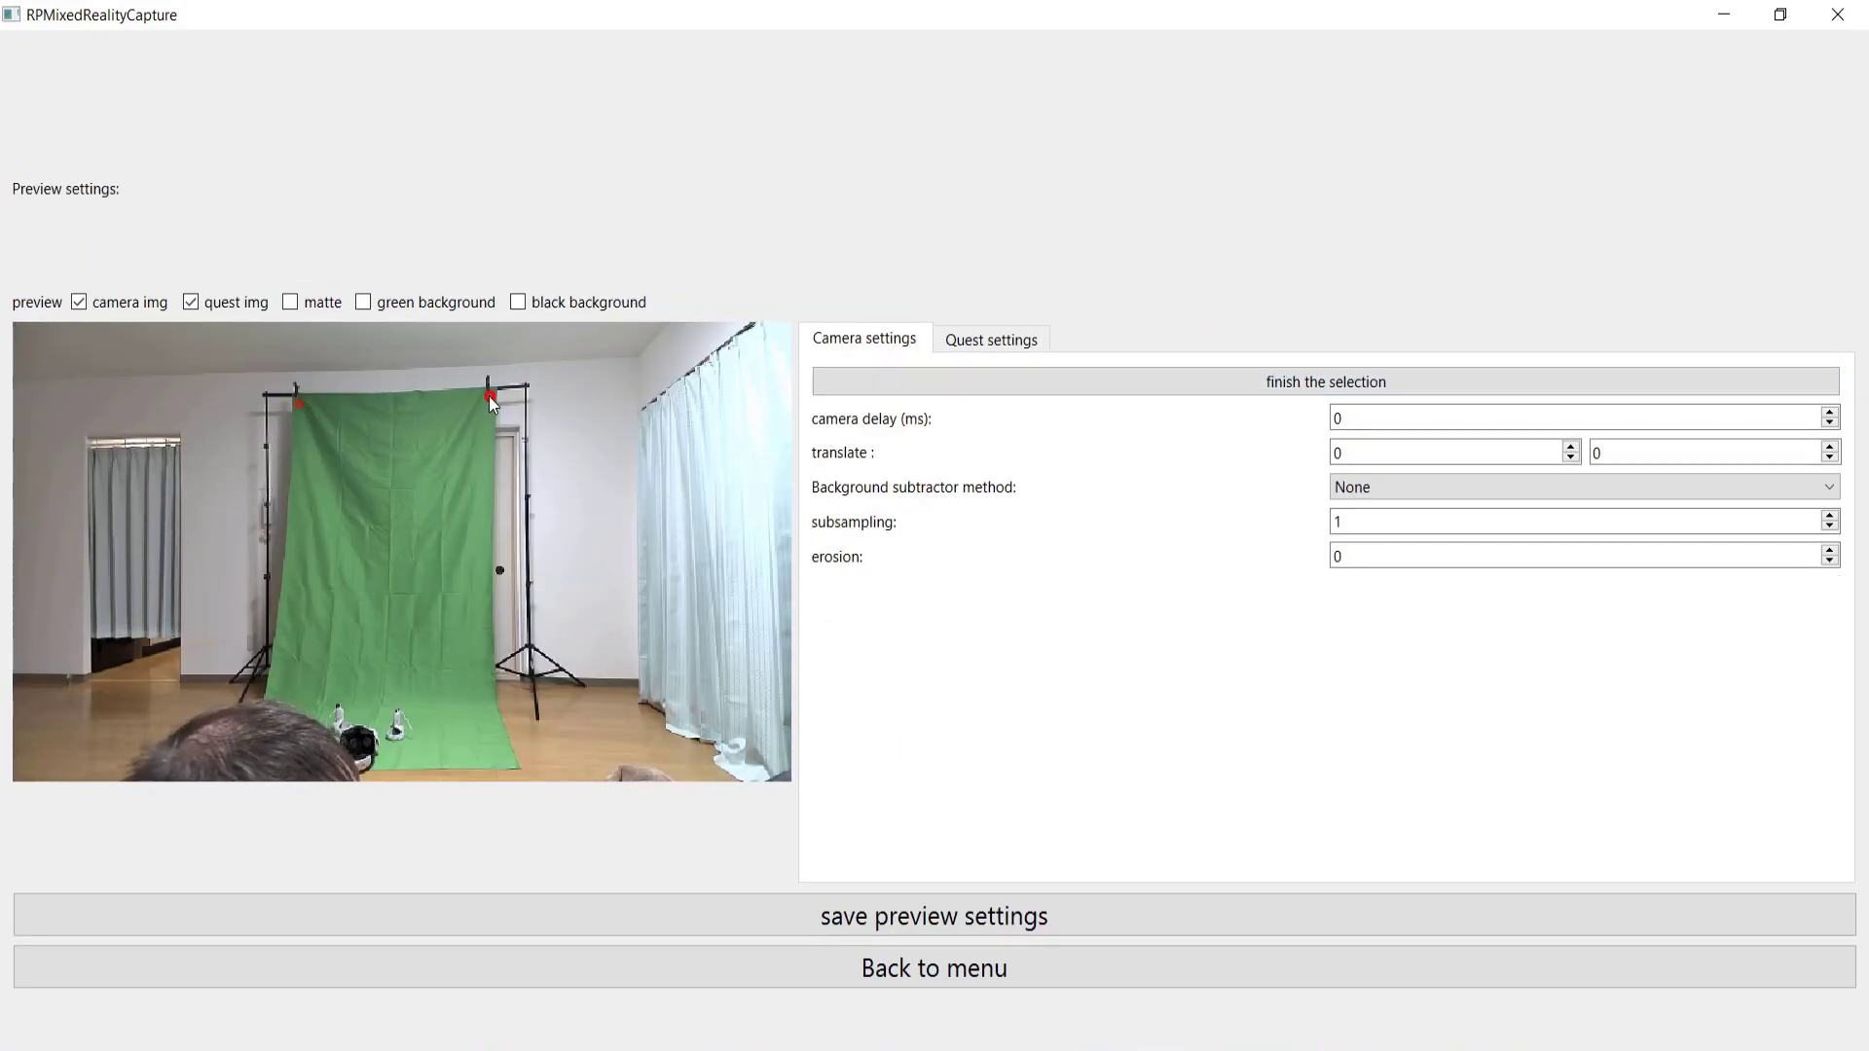
click(488, 678)
click(489, 707)
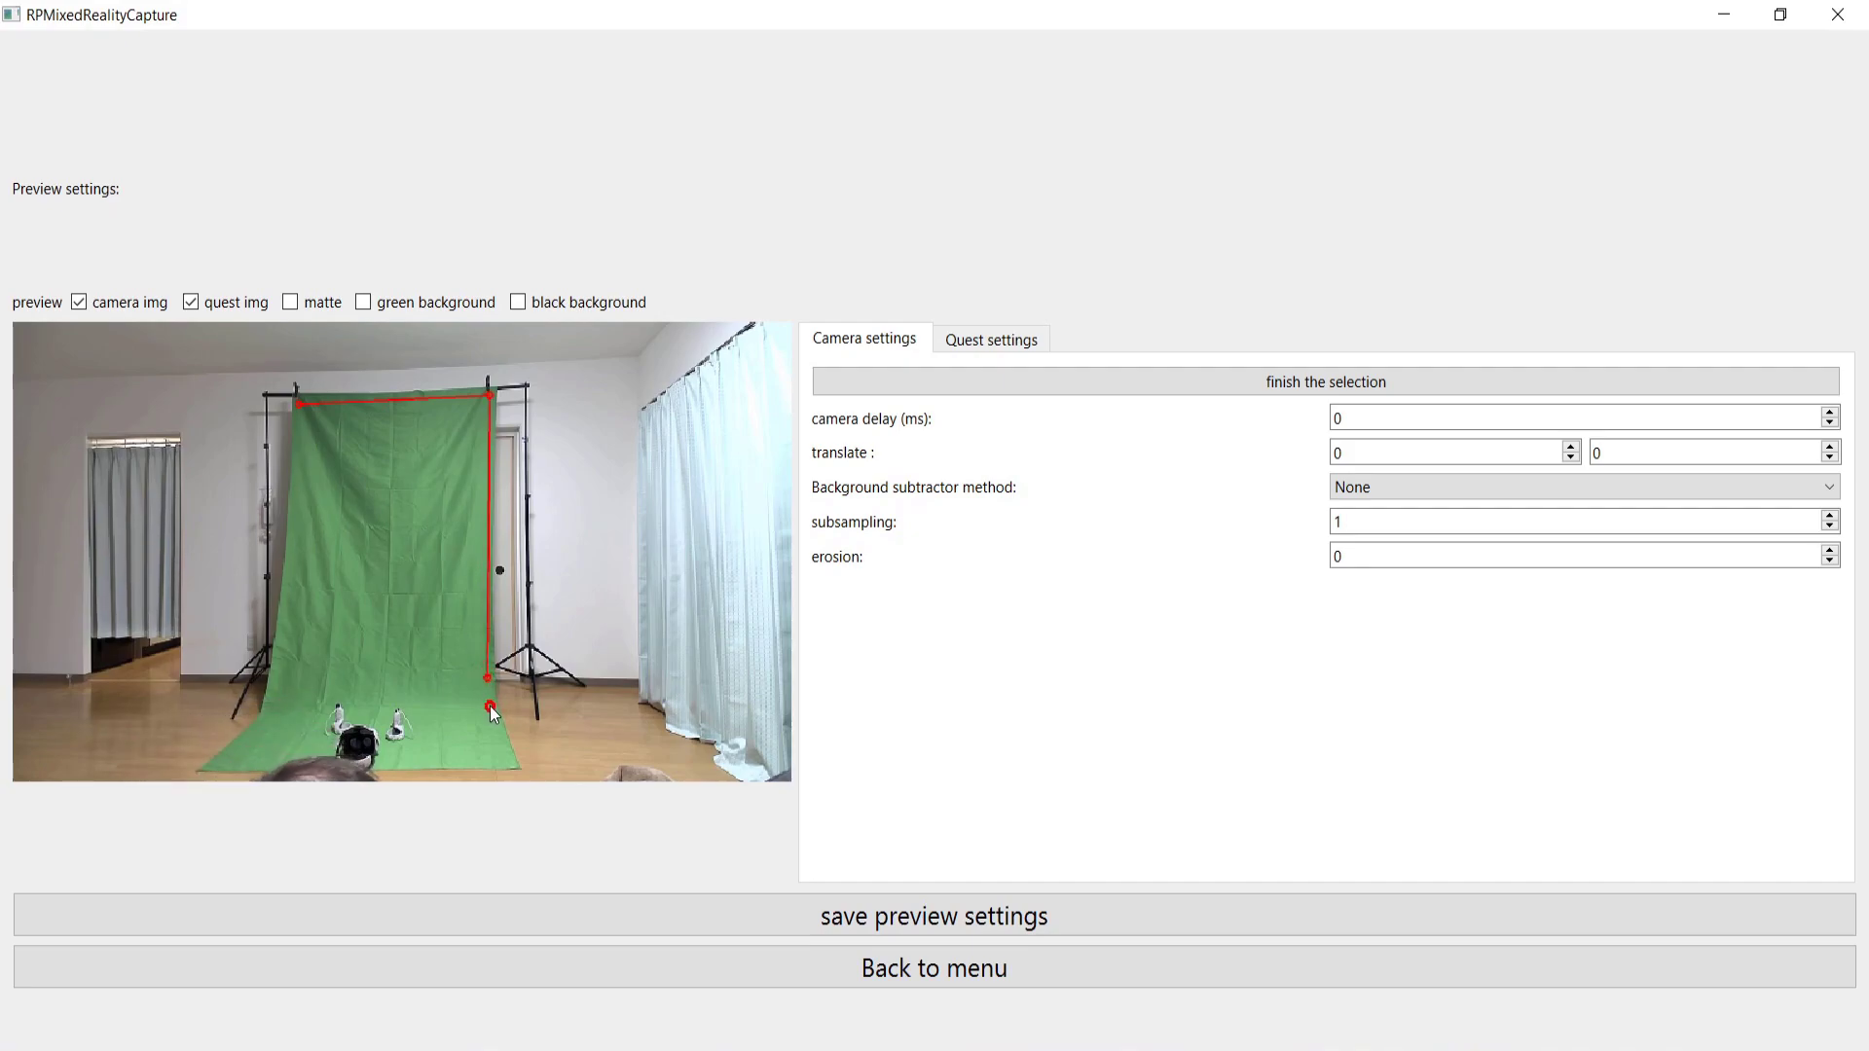
click(511, 761)
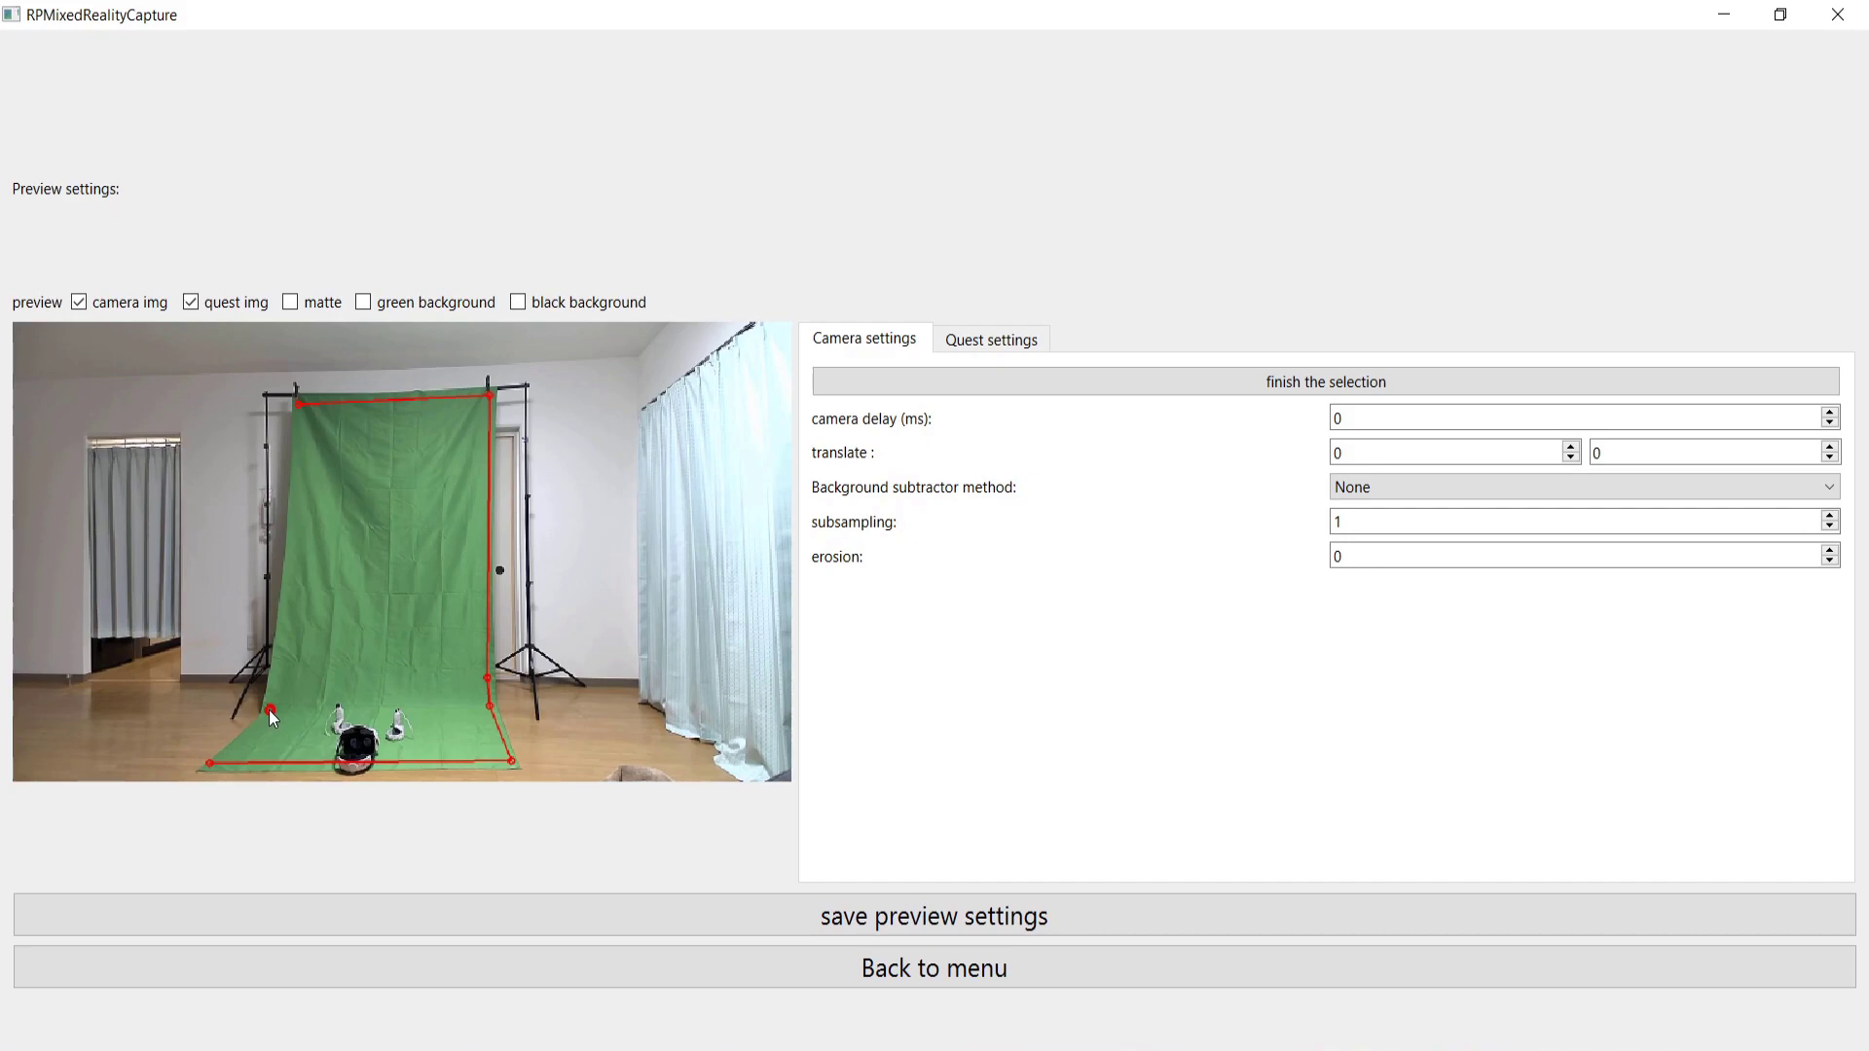
click(299, 404)
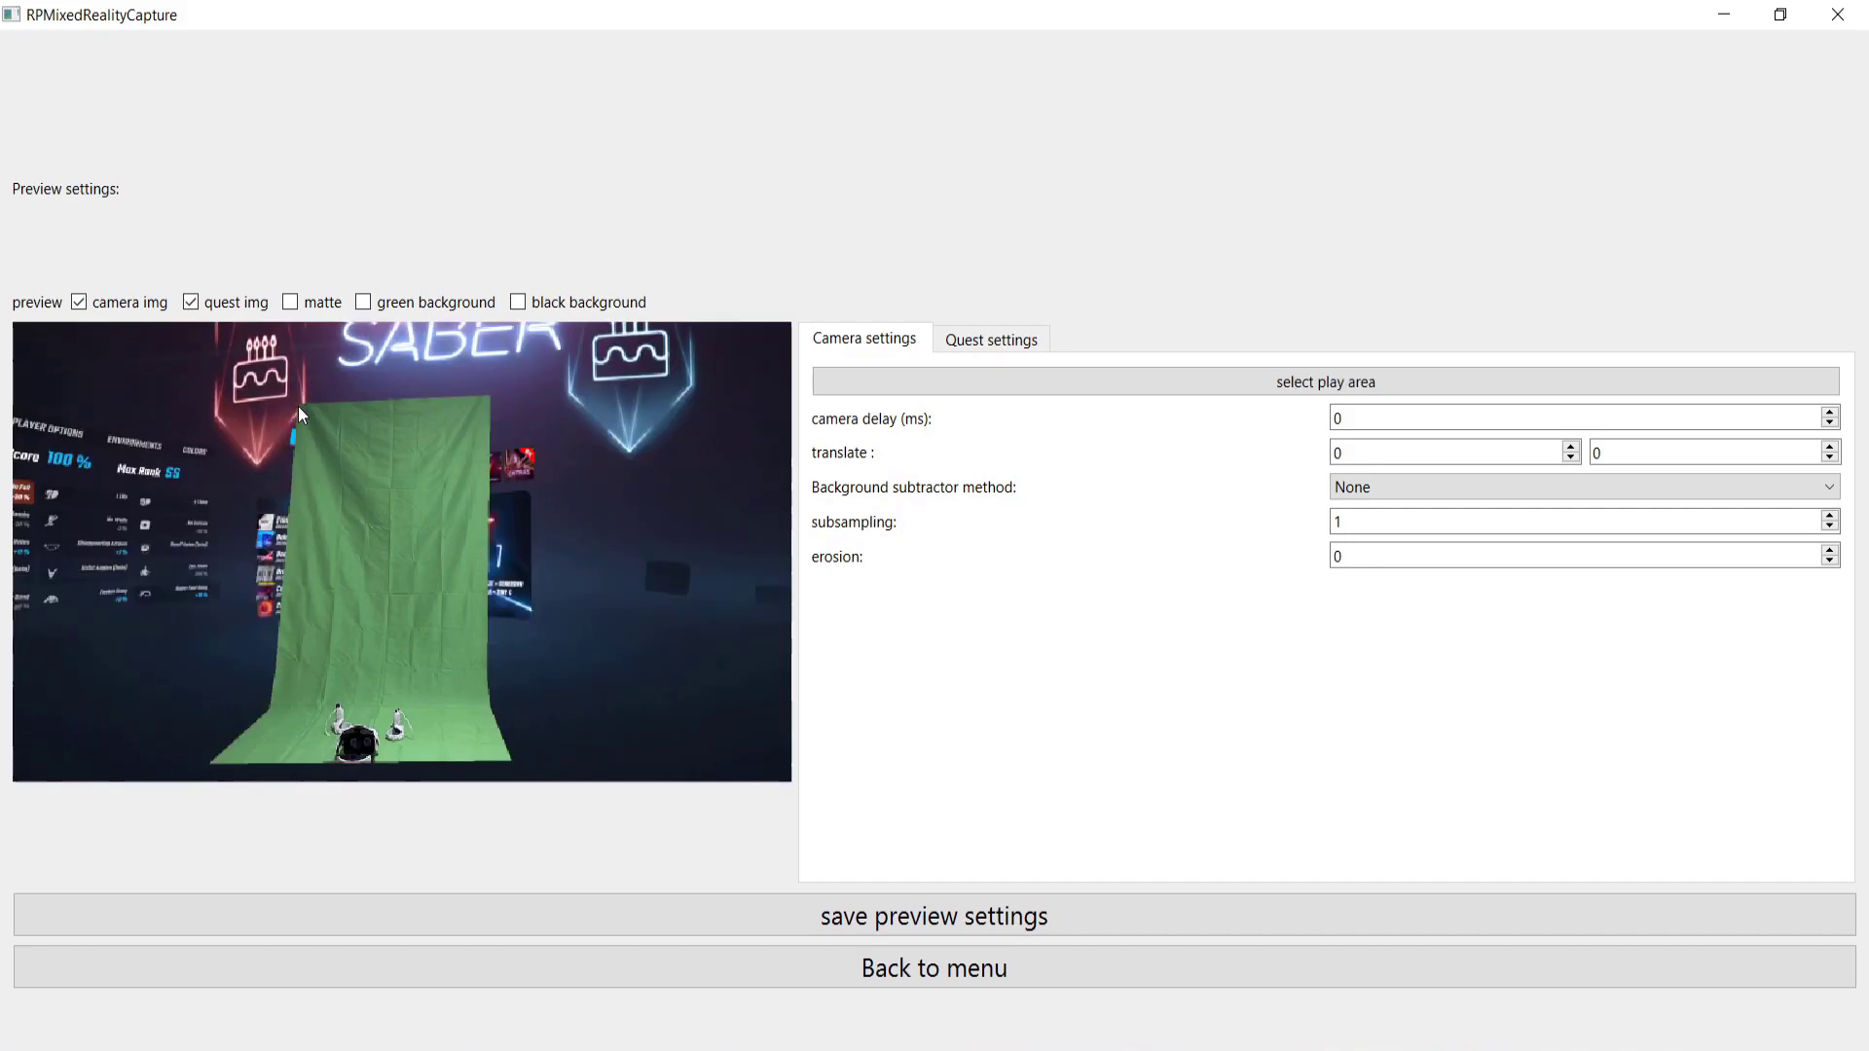
Step: Set the background subtractor to ChromaKey_CrCb and, with the quest image hidden, pick #5B9360 from the green screen as background color
click(1480, 496)
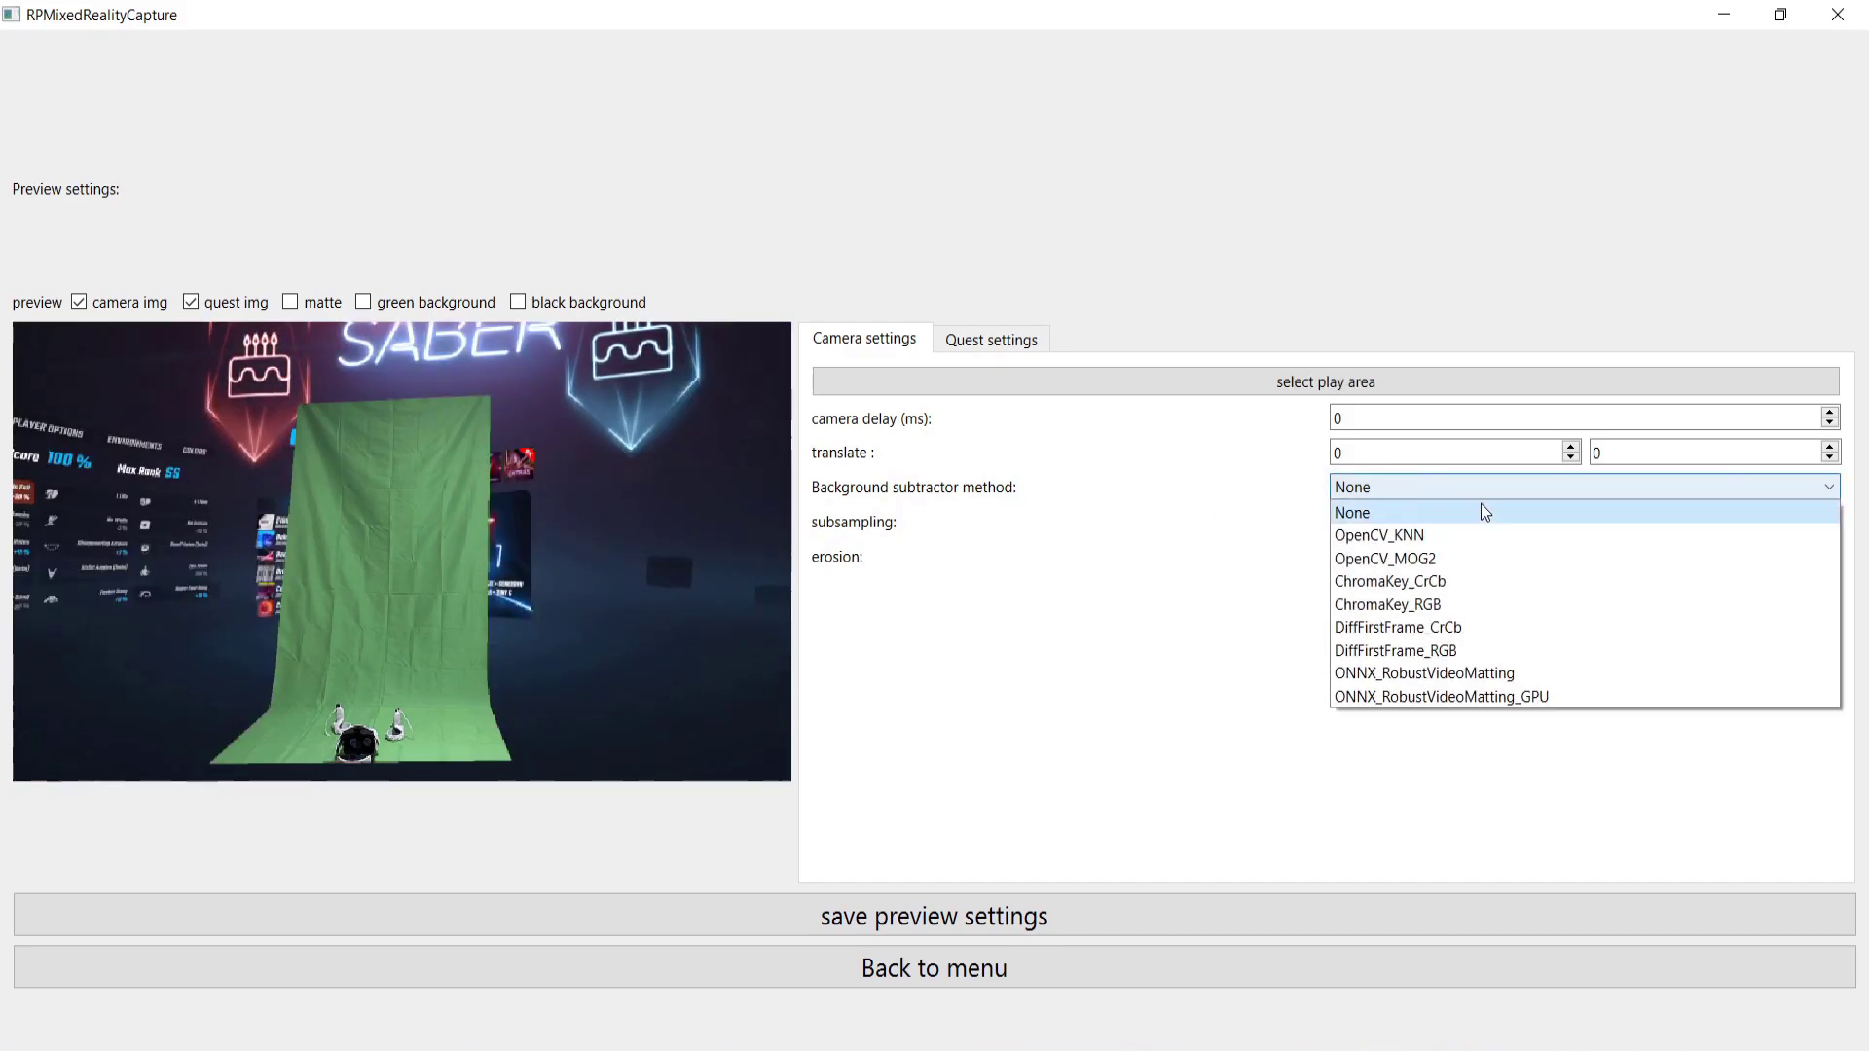
click(1506, 581)
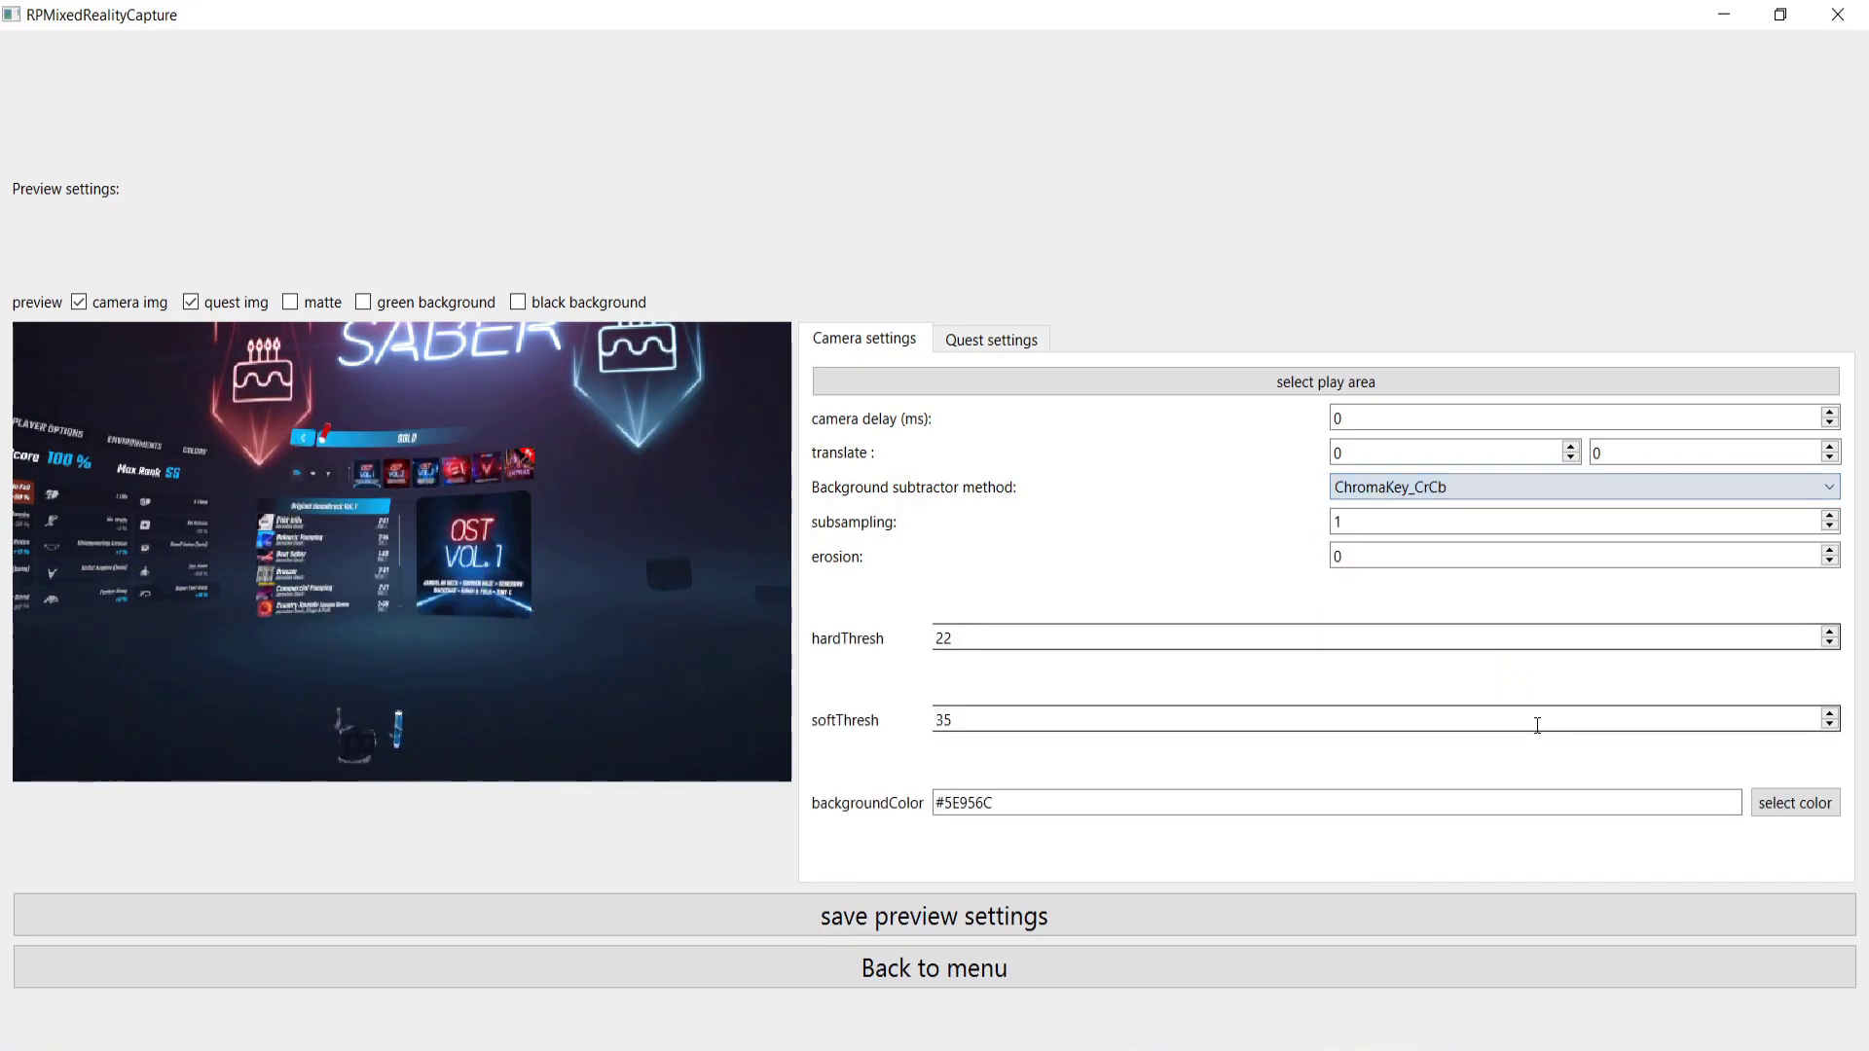
click(191, 302)
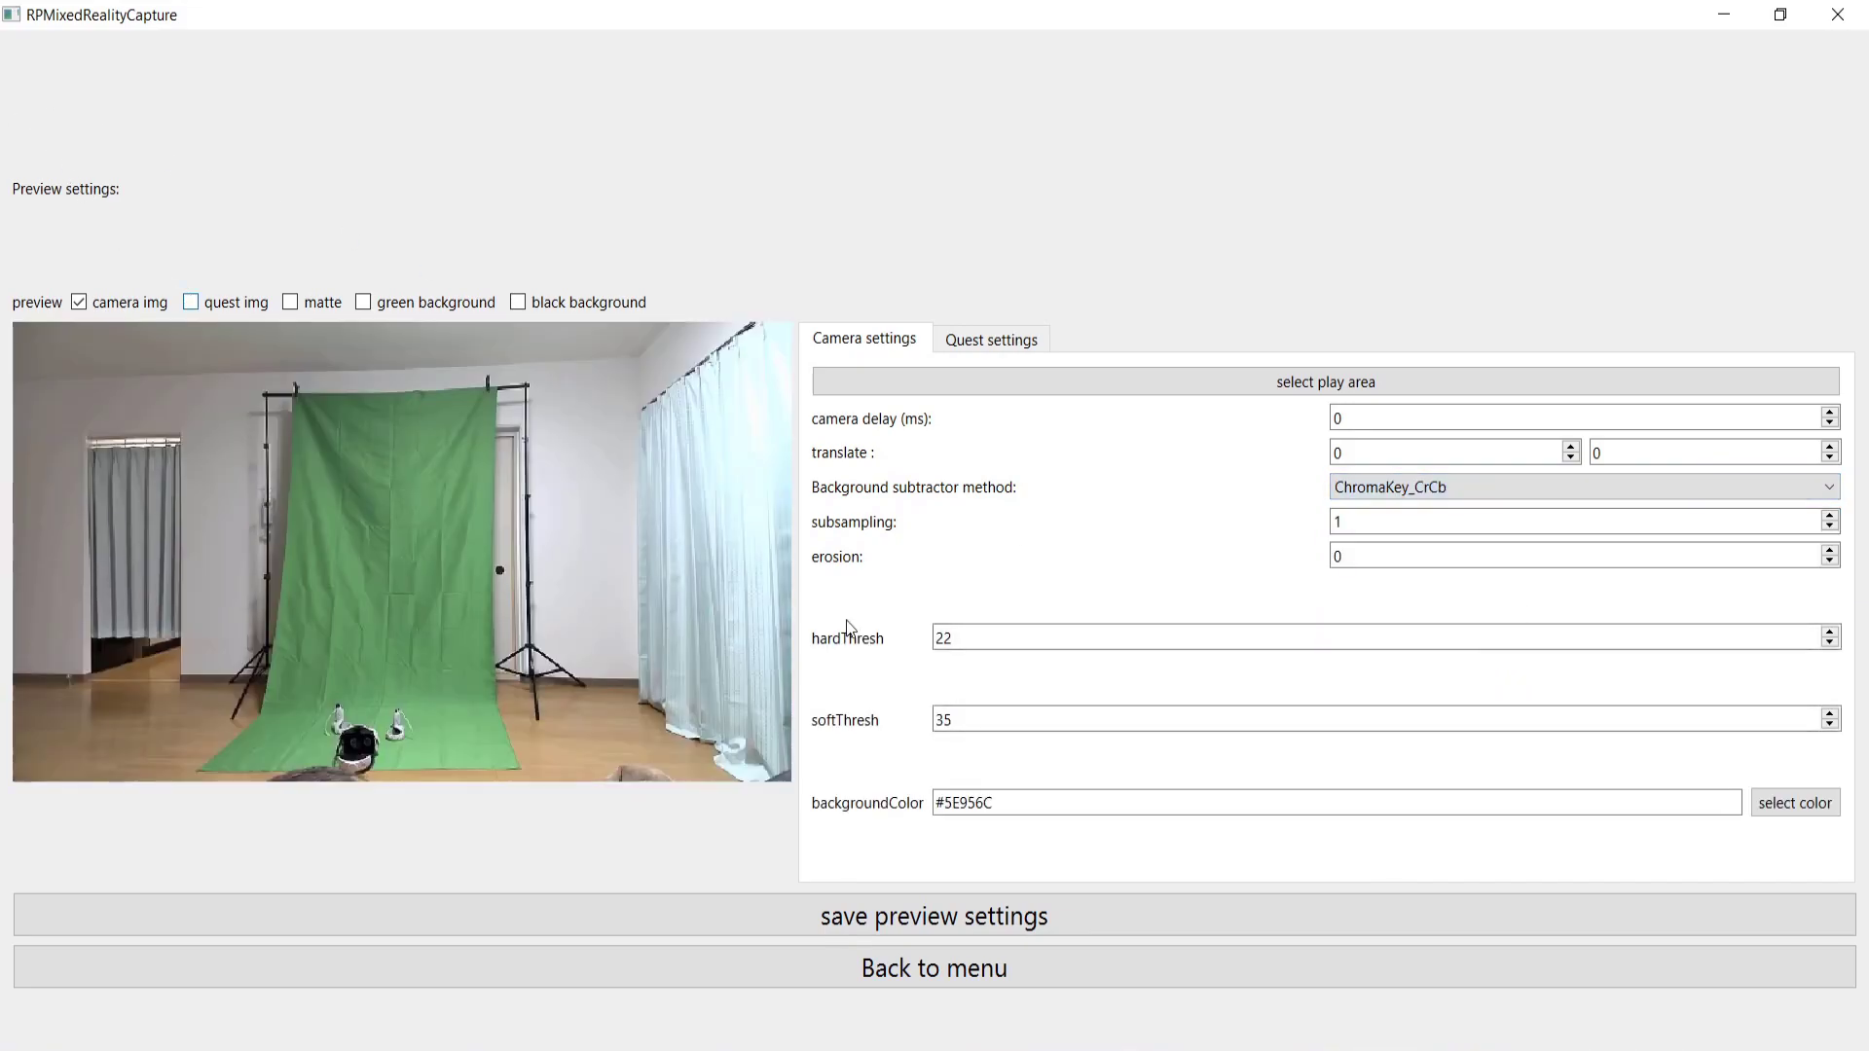
click(1769, 811)
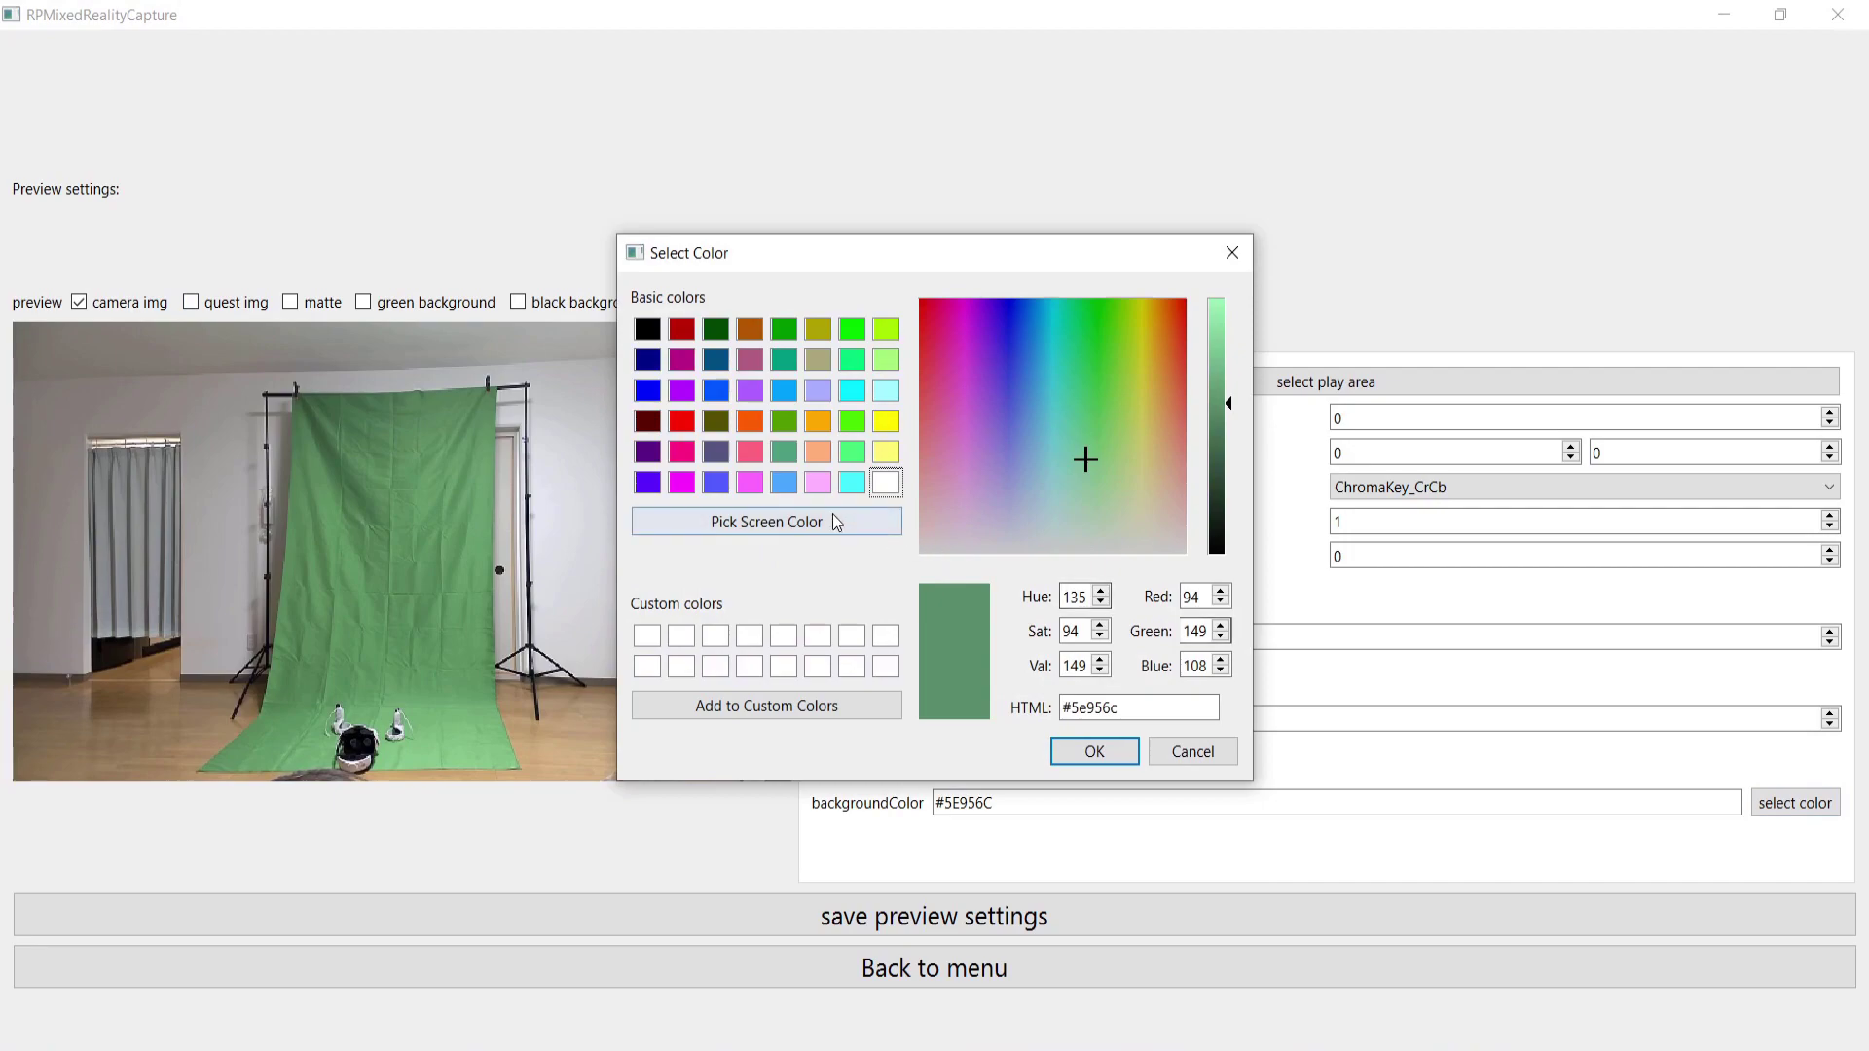
click(798, 522)
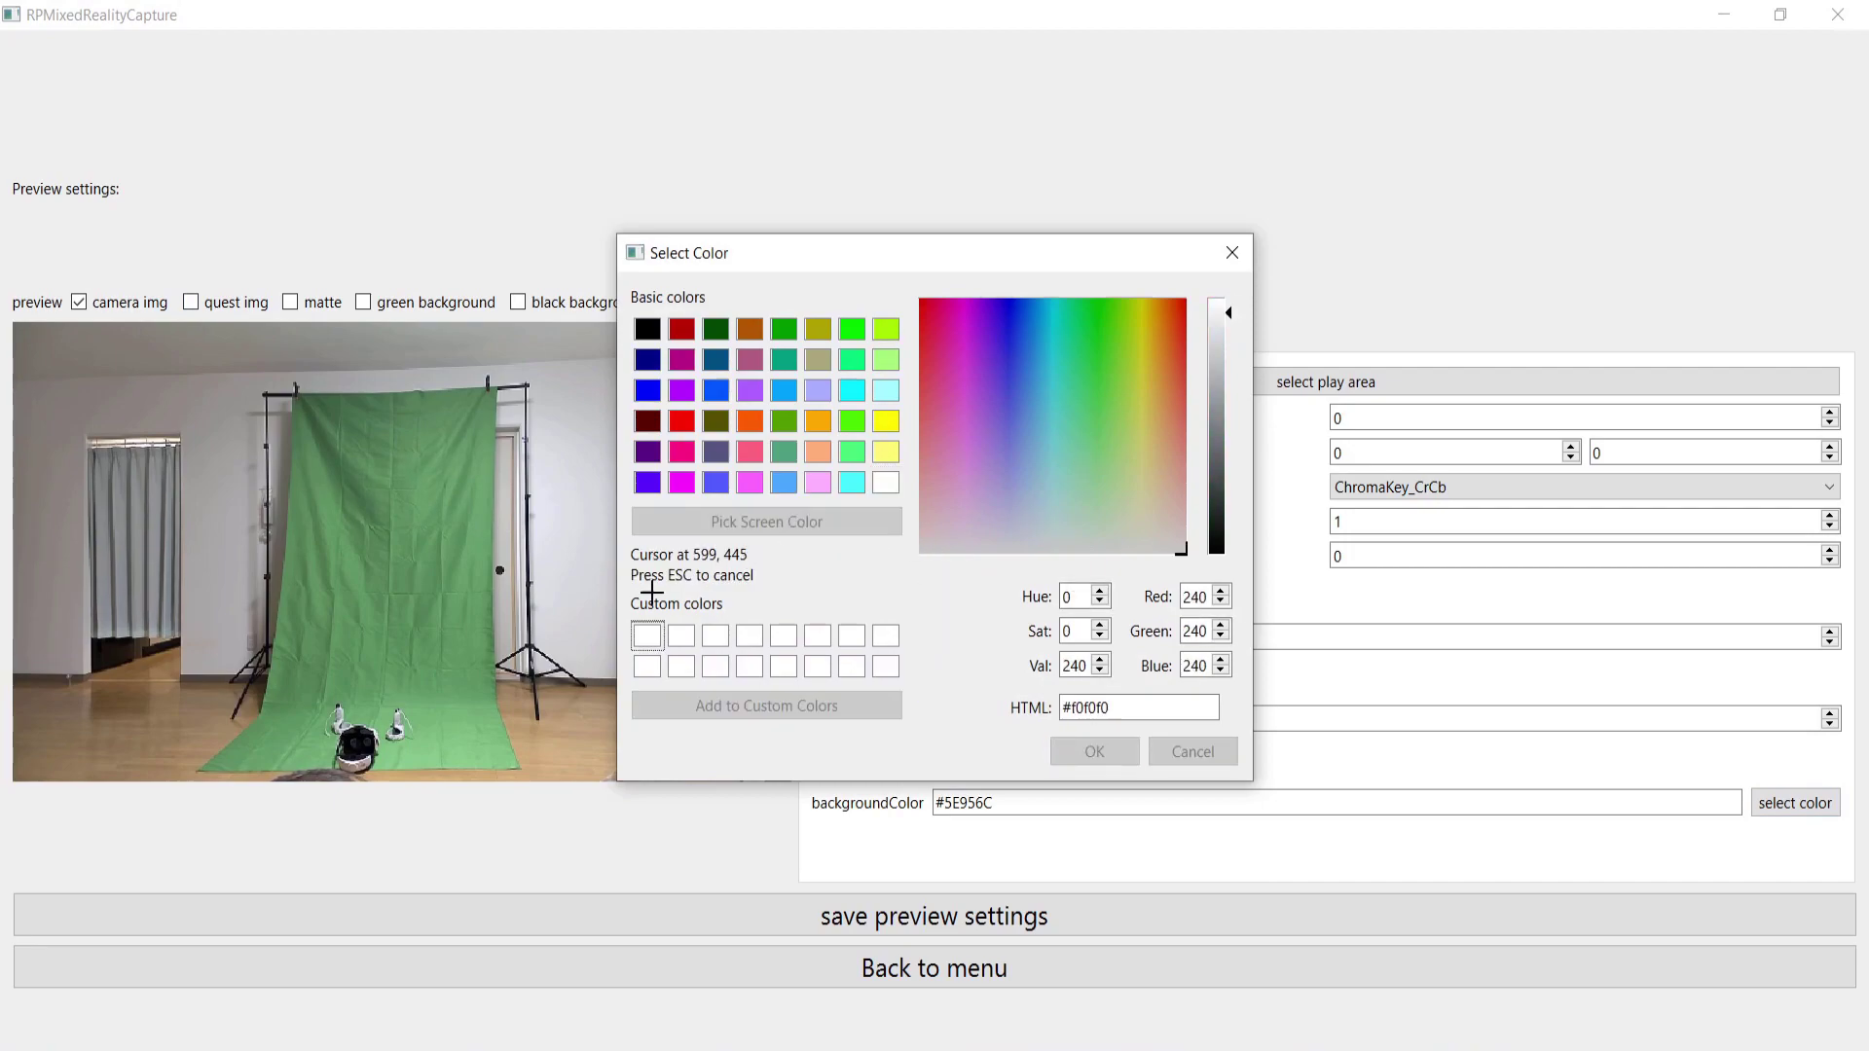
click(405, 640)
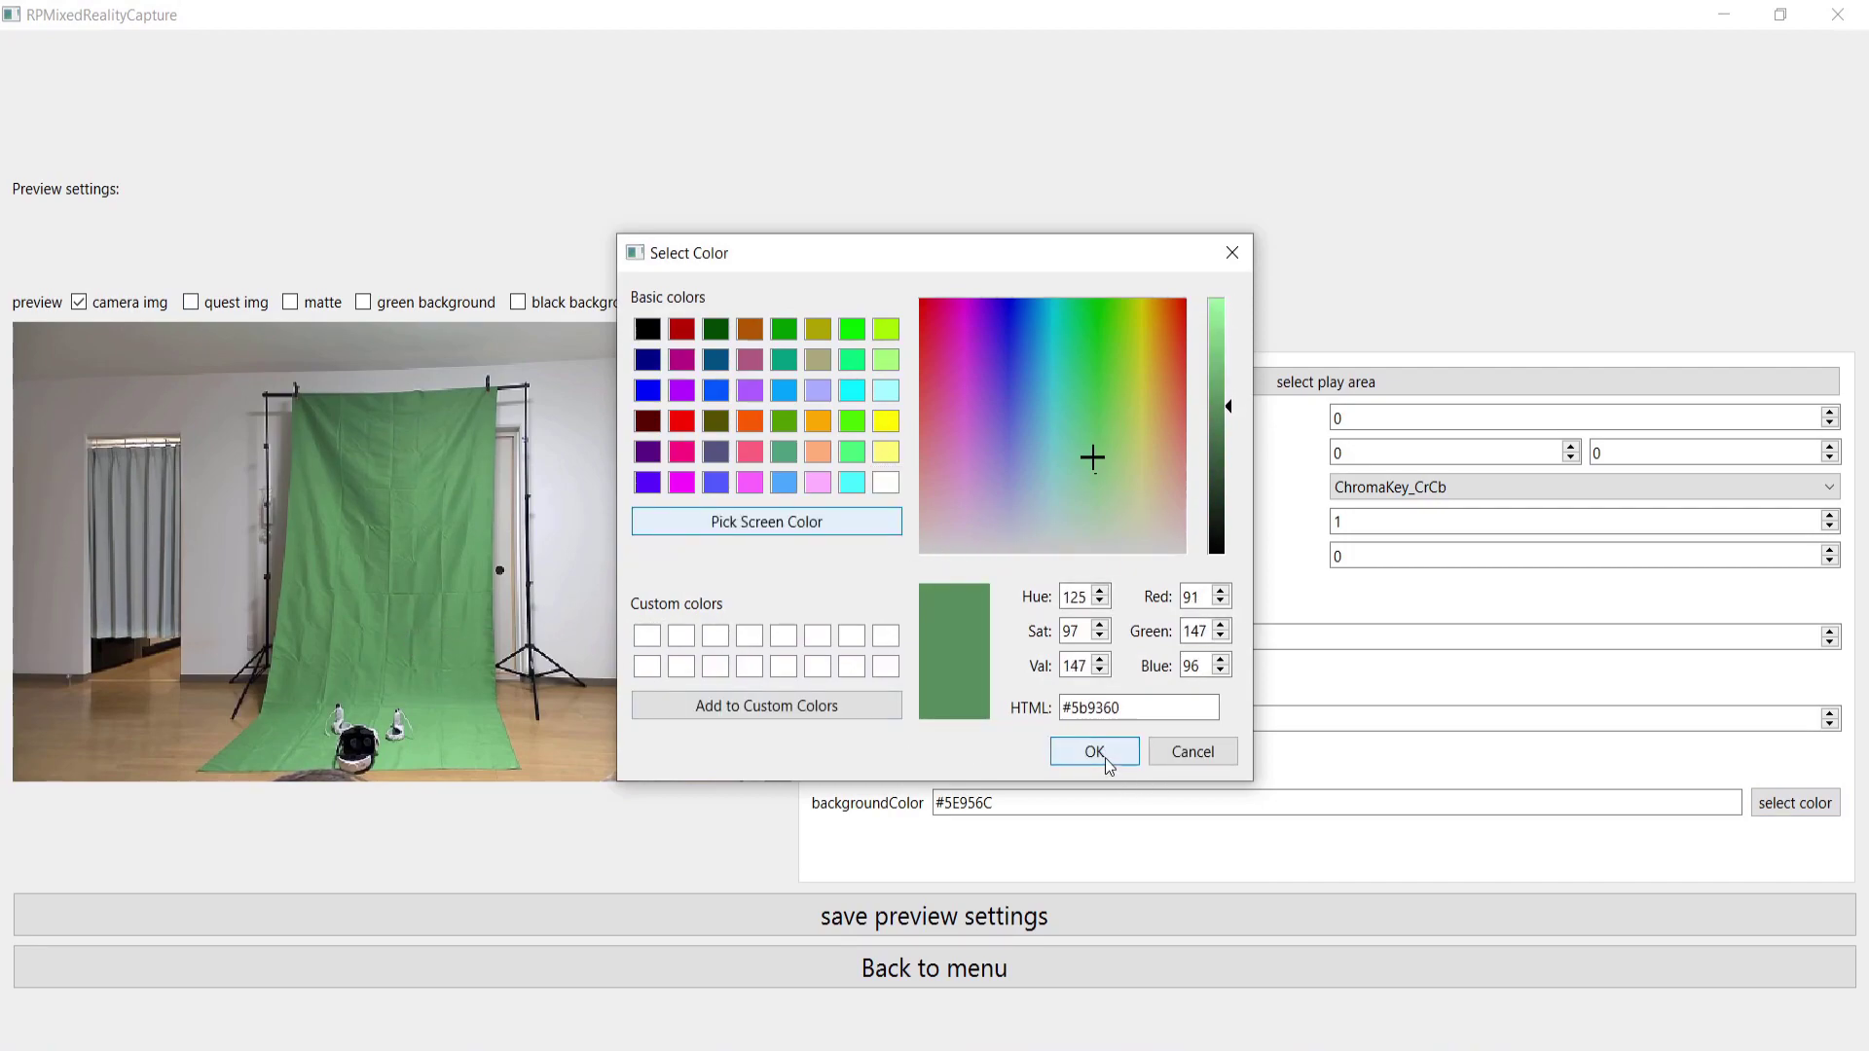
click(1094, 752)
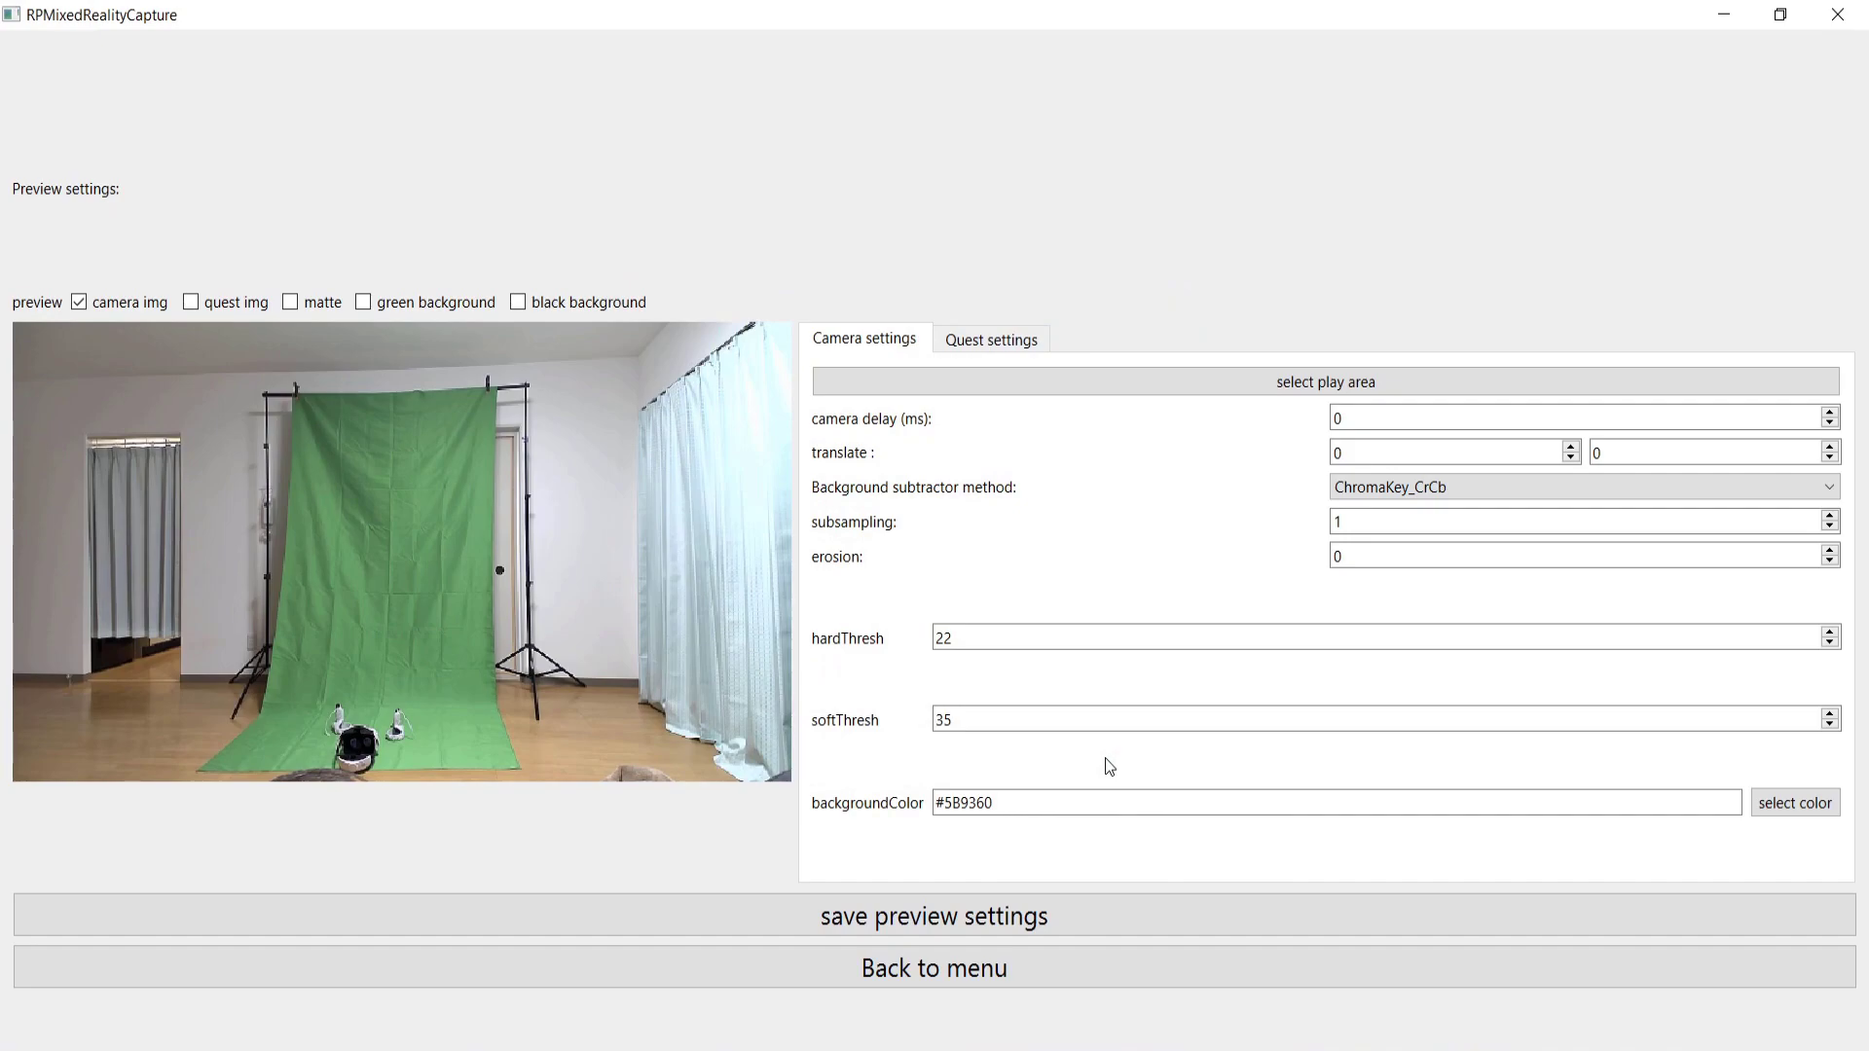
Step: Show the quest image again, set hardThresh to 11 and softThresh to 21, and save the preview settings
click(195, 303)
click(1830, 643)
click(1830, 643)
click(1829, 644)
click(1830, 725)
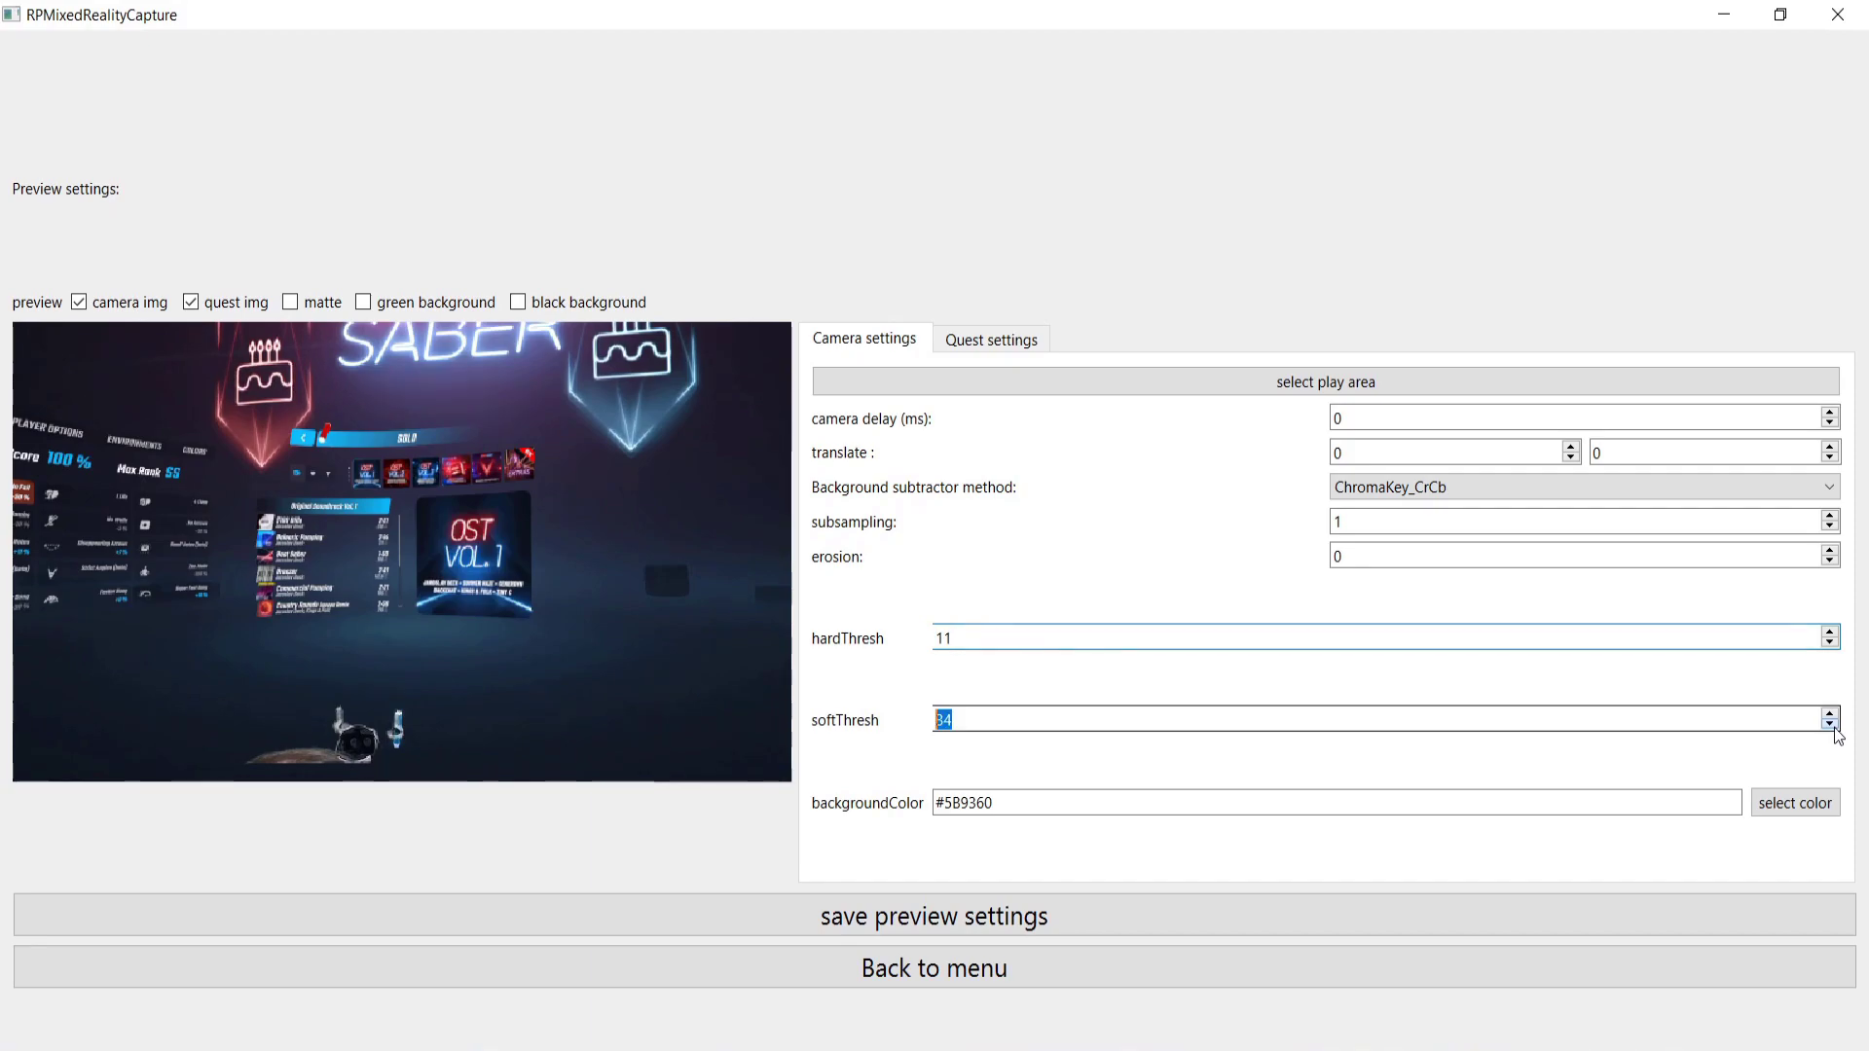
click(1830, 725)
click(1830, 725)
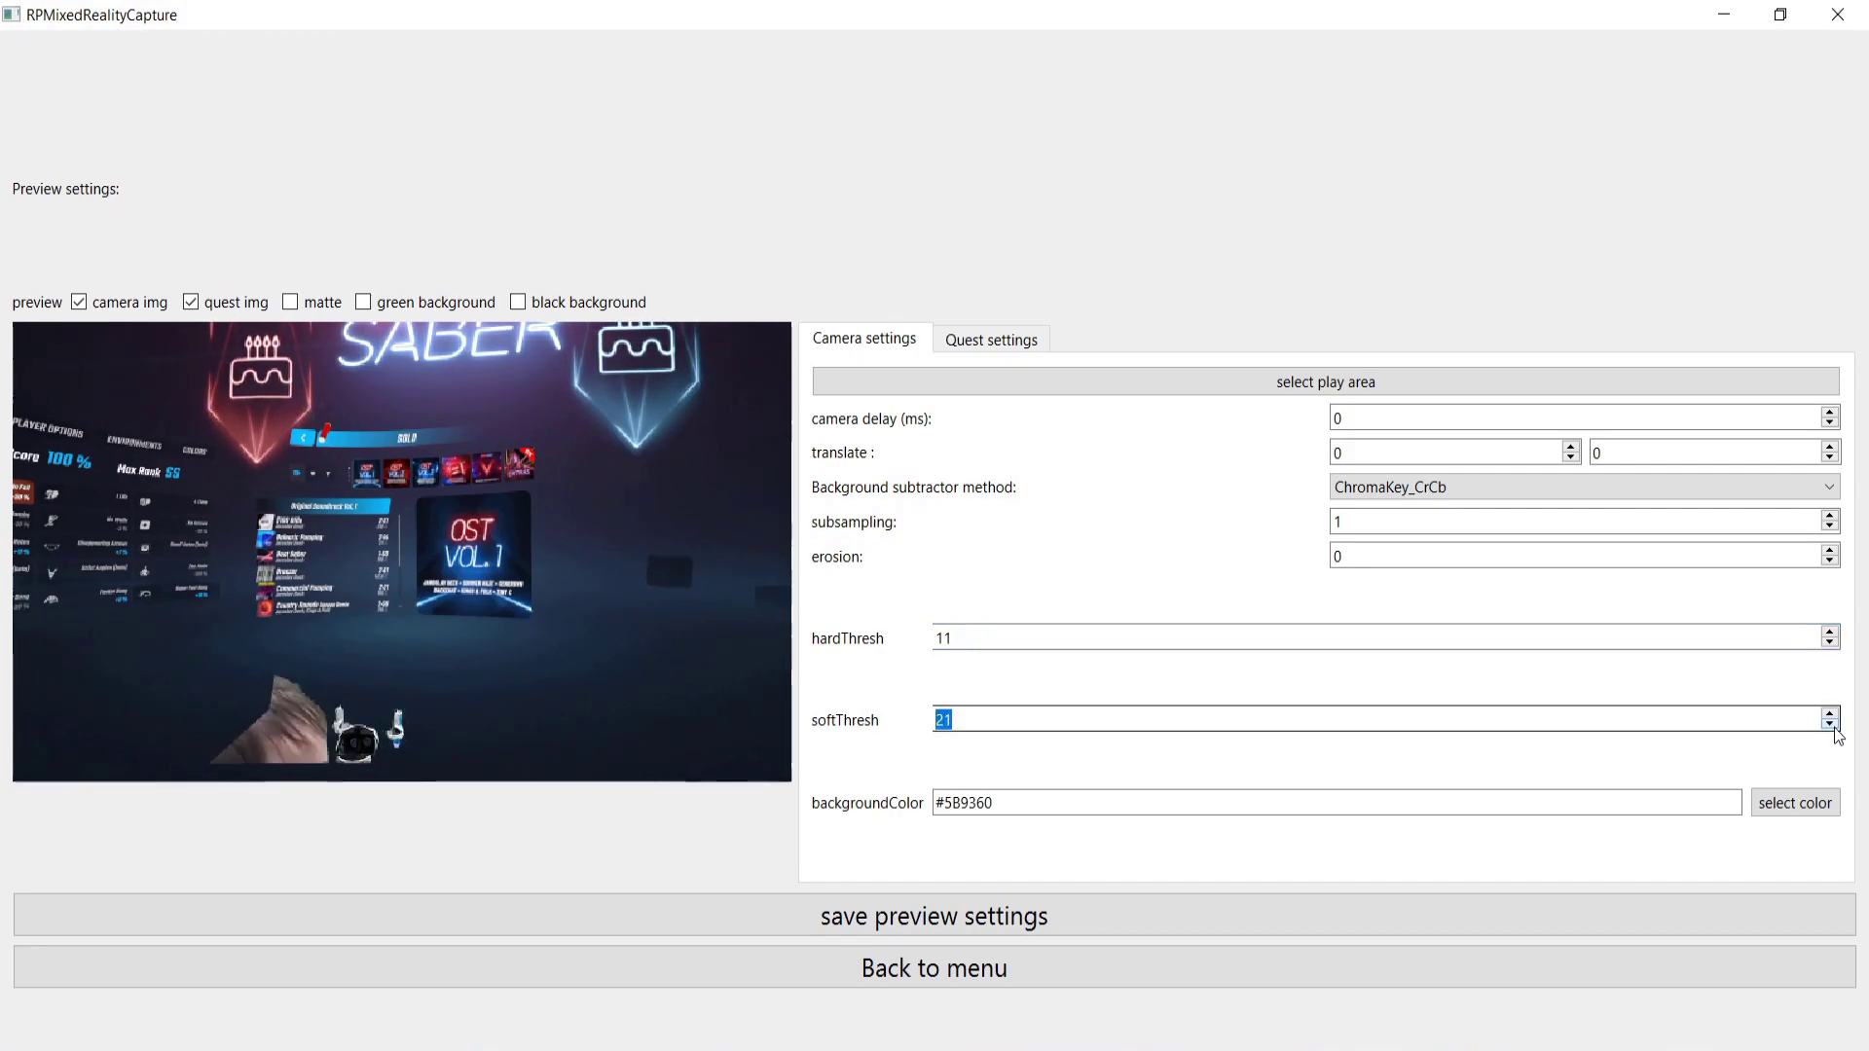
click(978, 918)
Step: Start a mixed reality recording saved as record02 in the RPMRC_captures folder
click(261, 206)
click(605, 375)
double_click(795, 589)
click(780, 722)
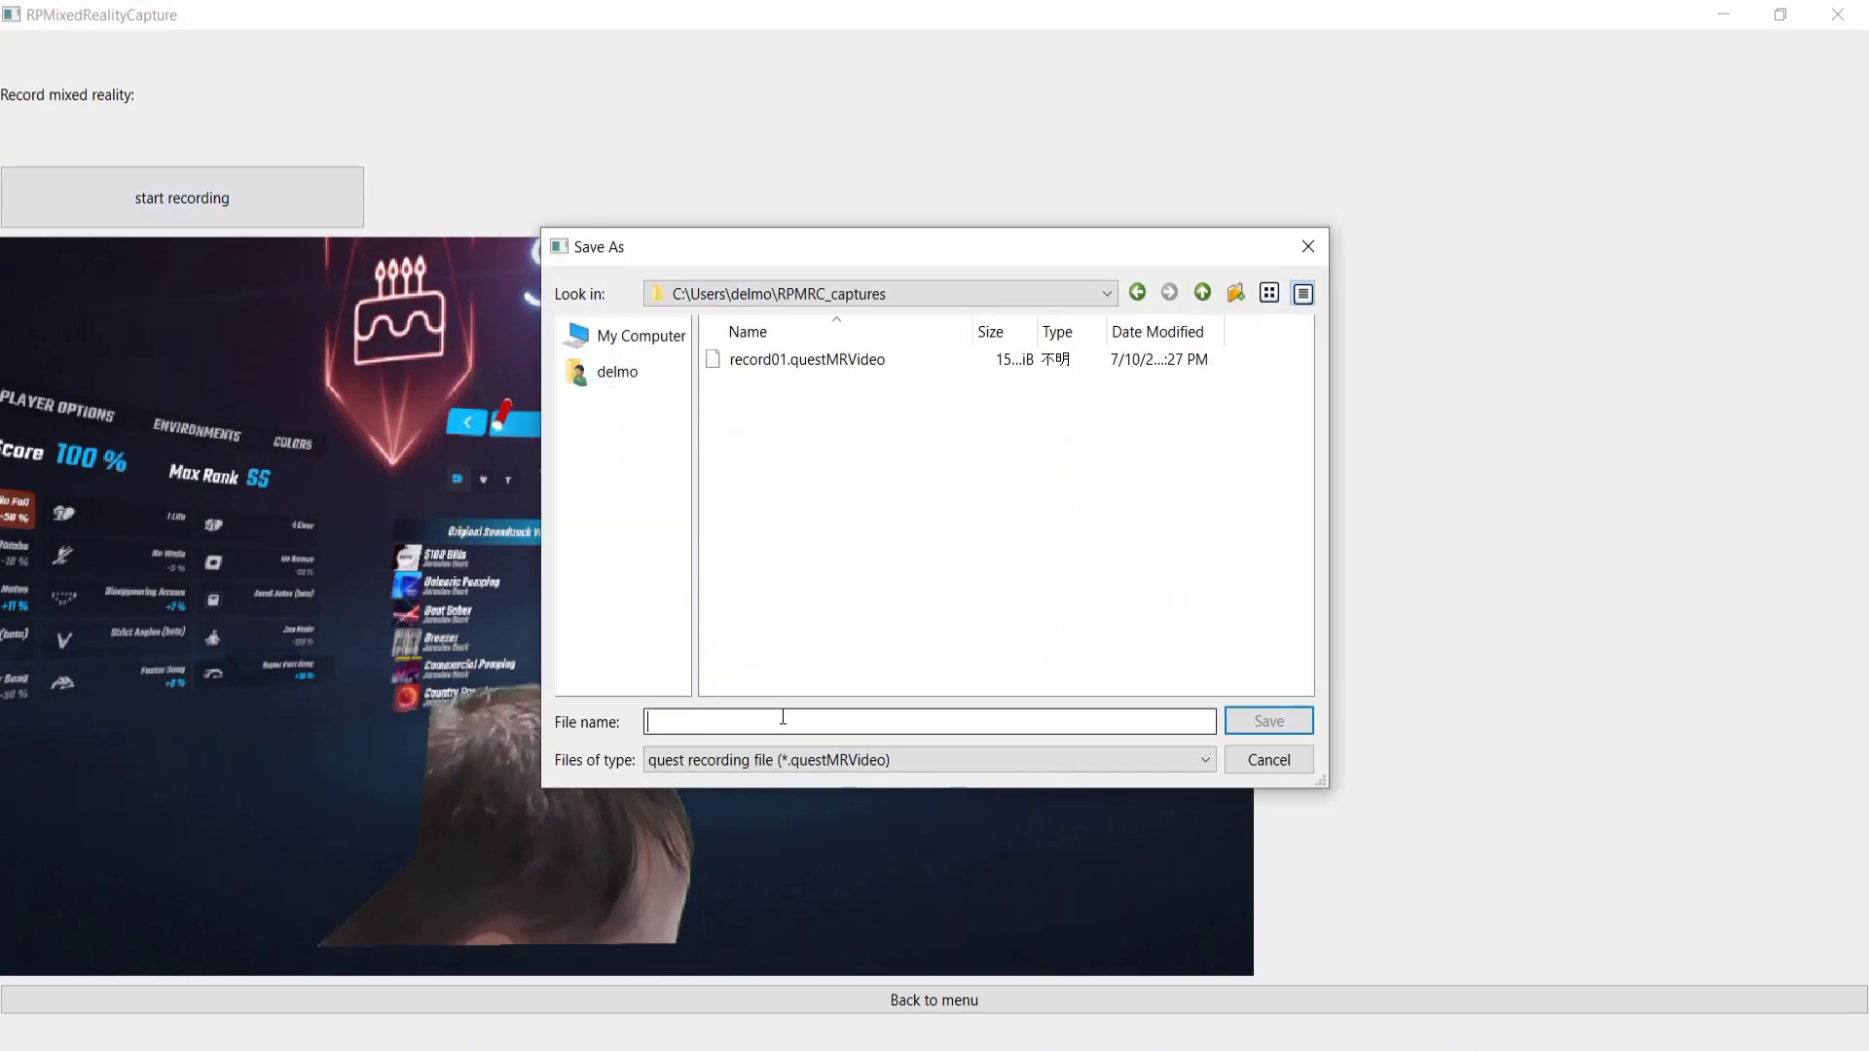
text(record02)
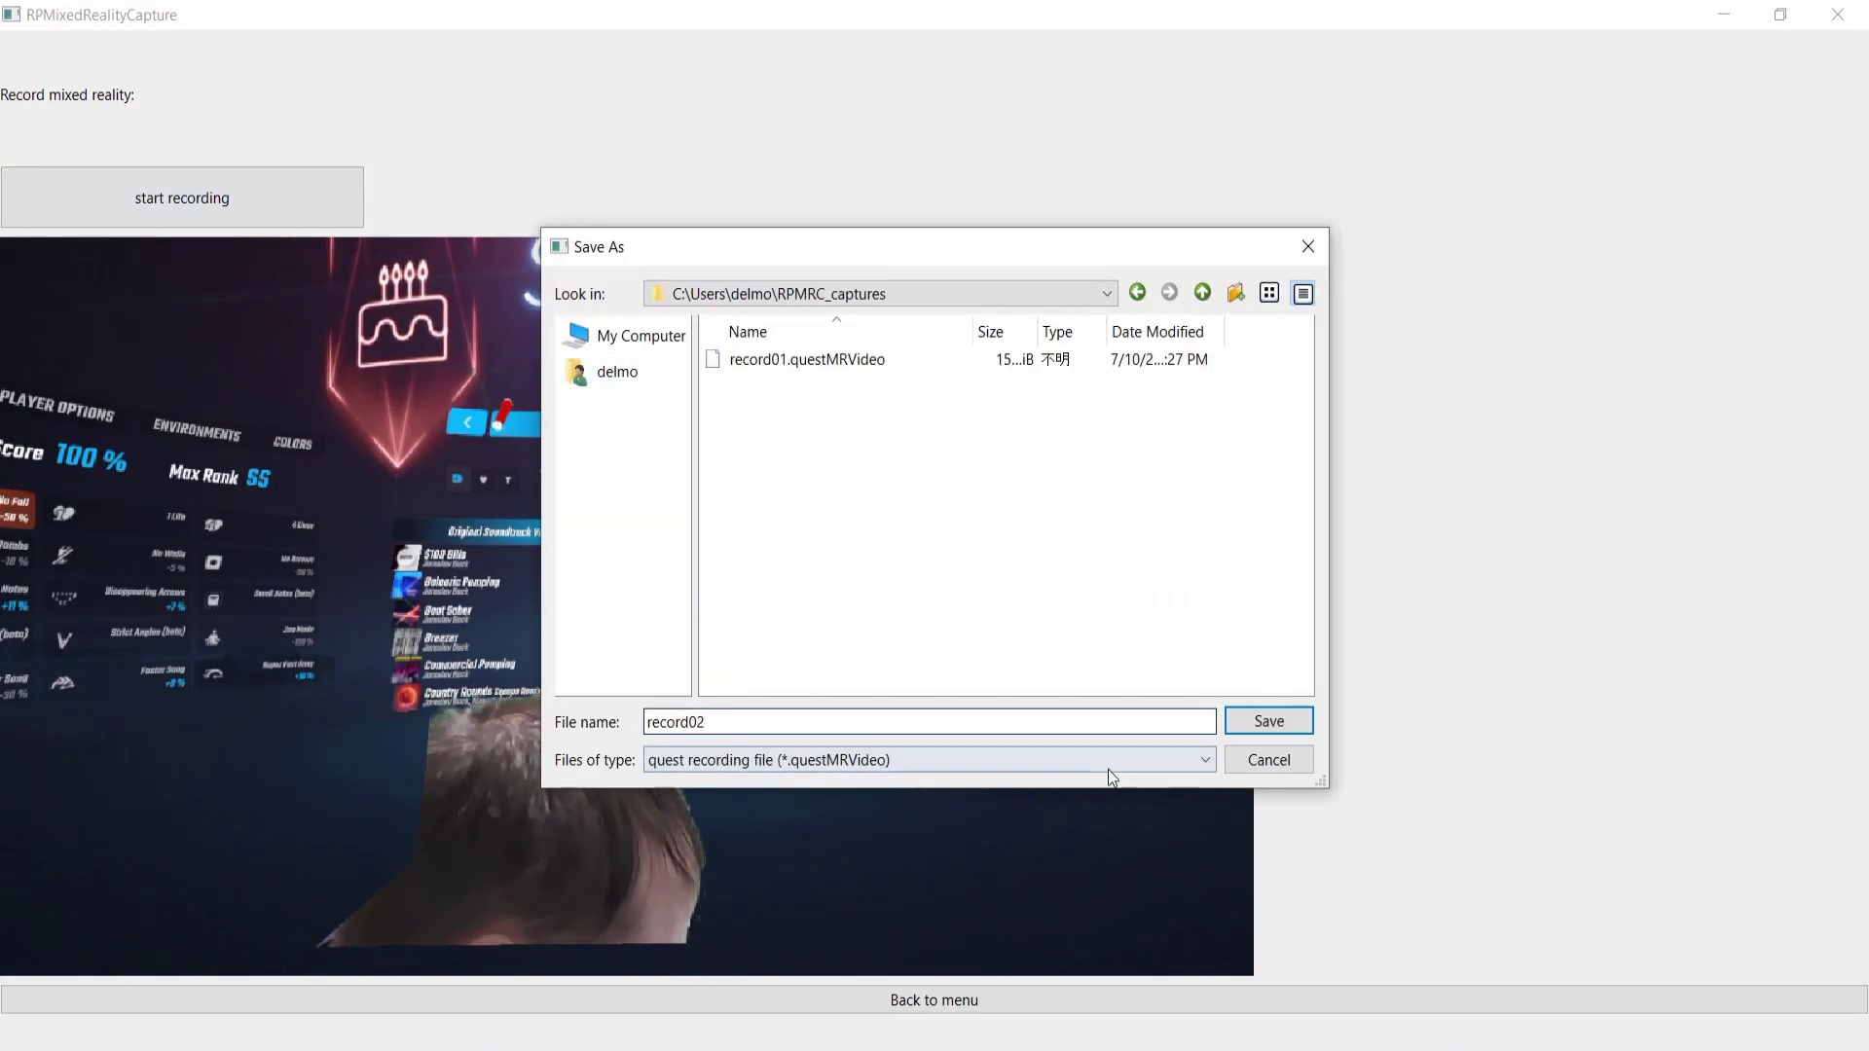
click(1265, 721)
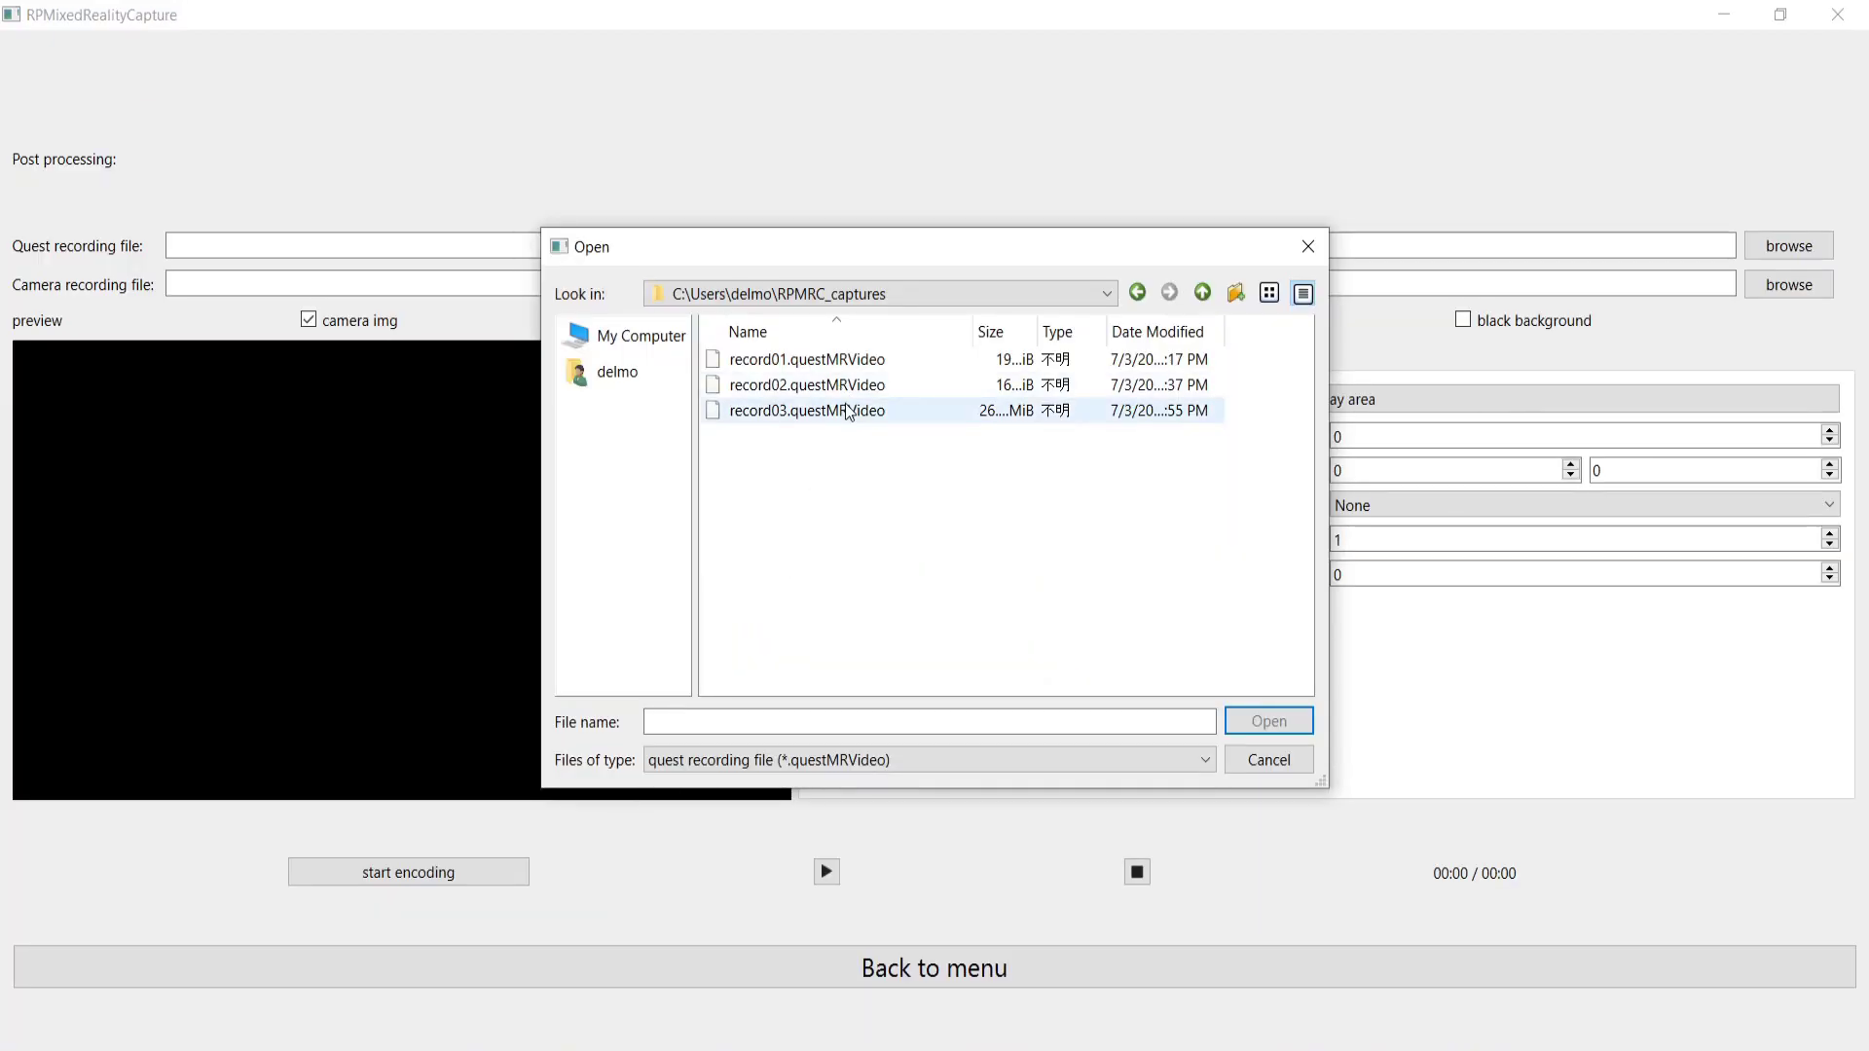
Step: Load record03.questMRVideo for post-processing and set the camera's background subtractor method to ONNX_RobustVideoMatting_GPU
double_click(848, 411)
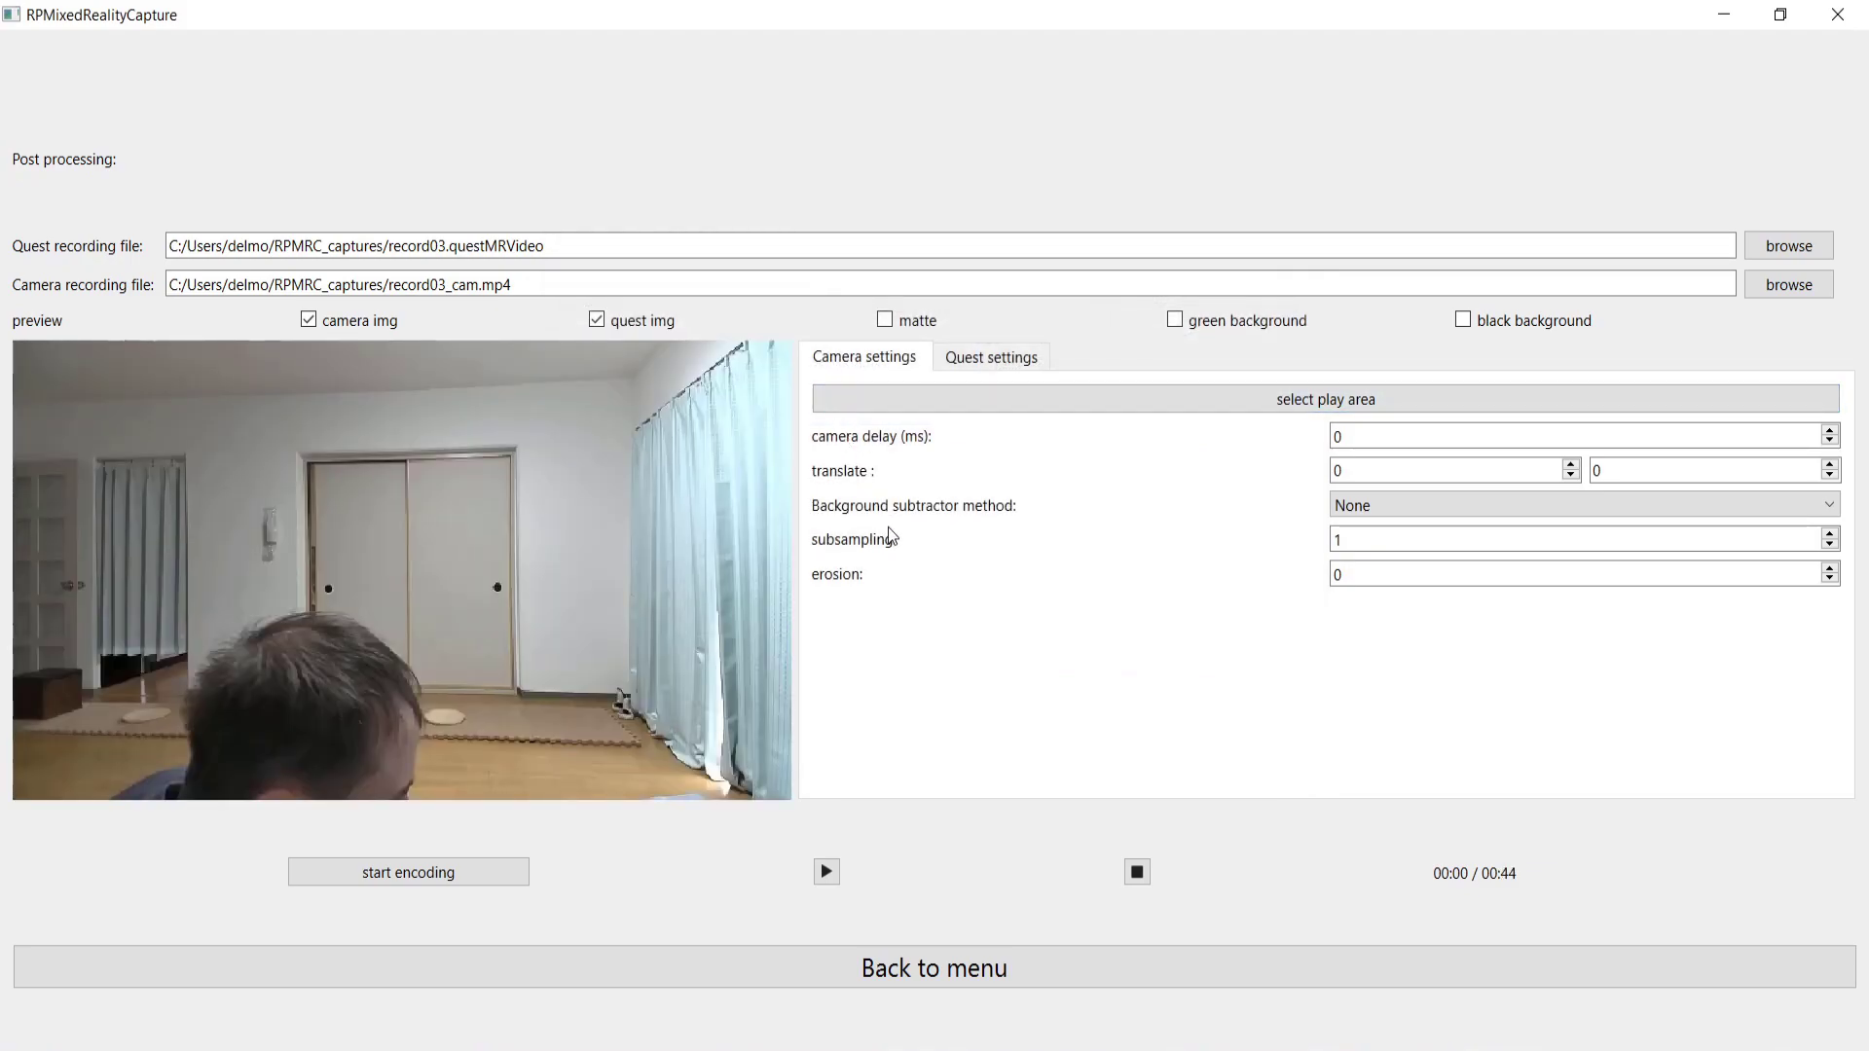
click(1361, 505)
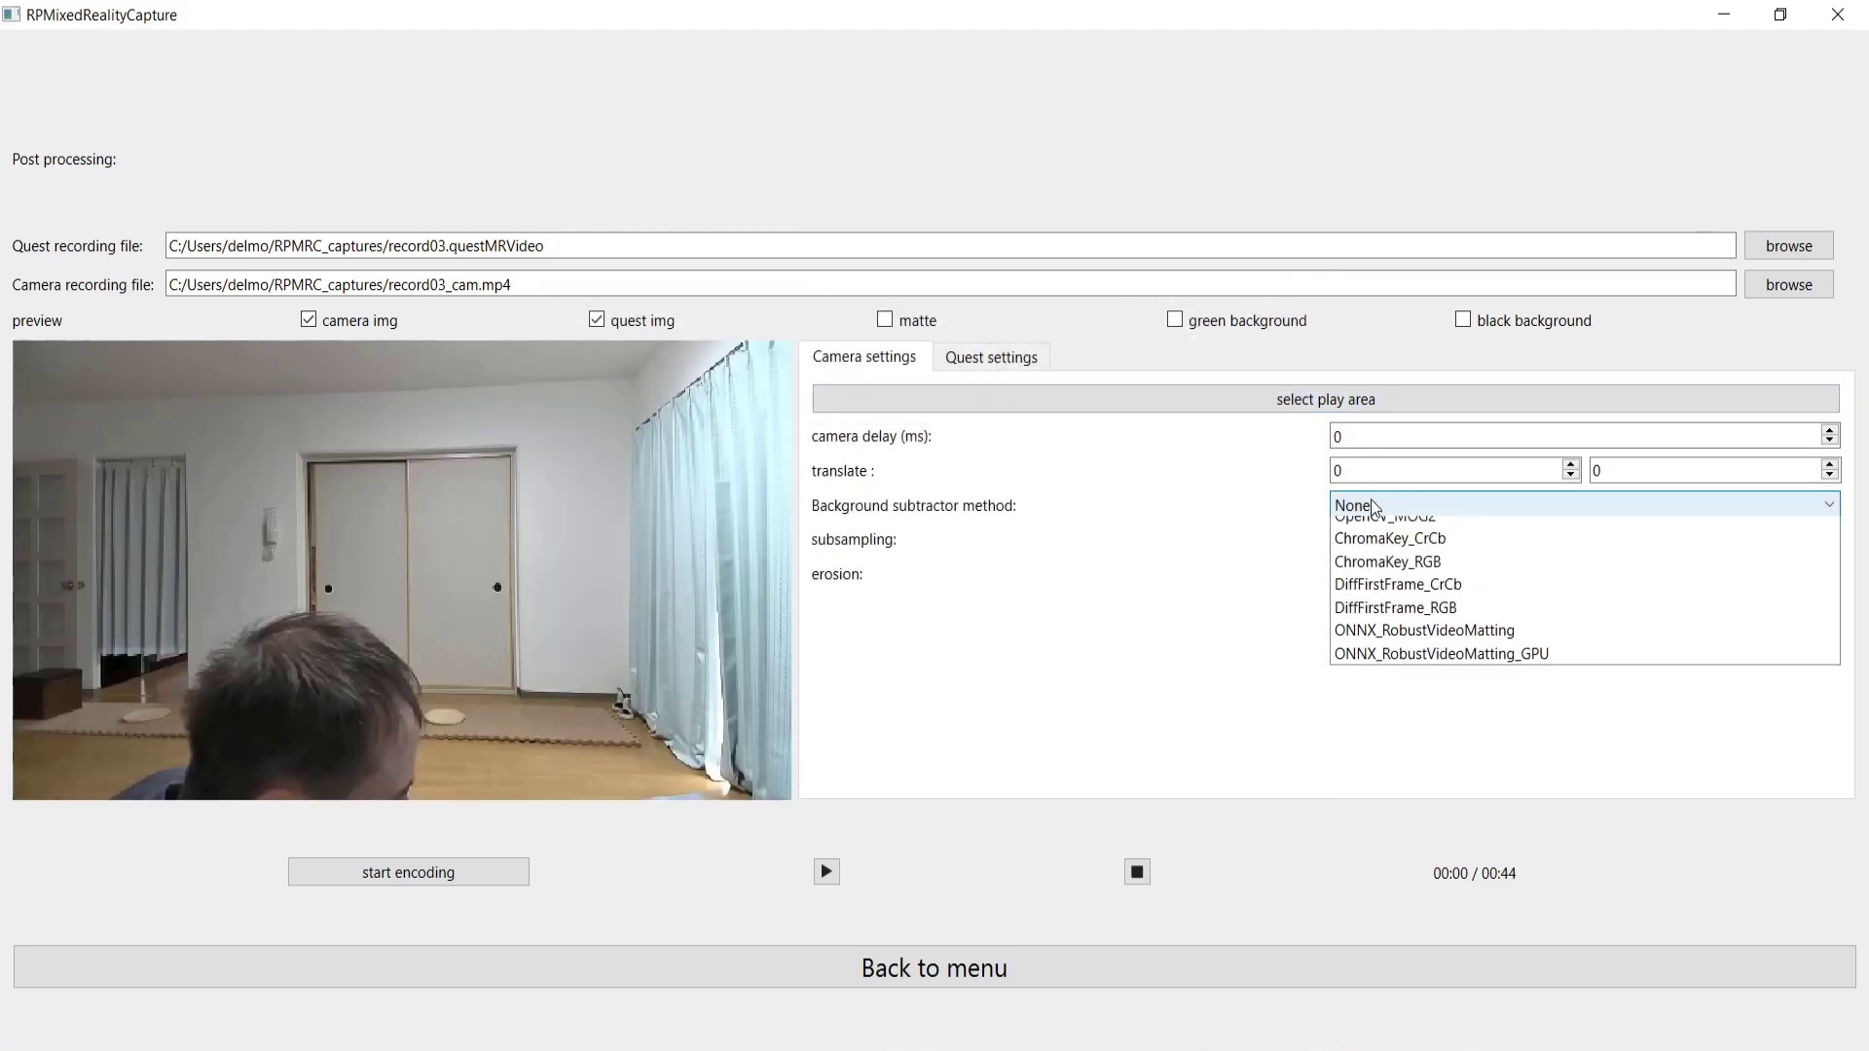
click(1389, 713)
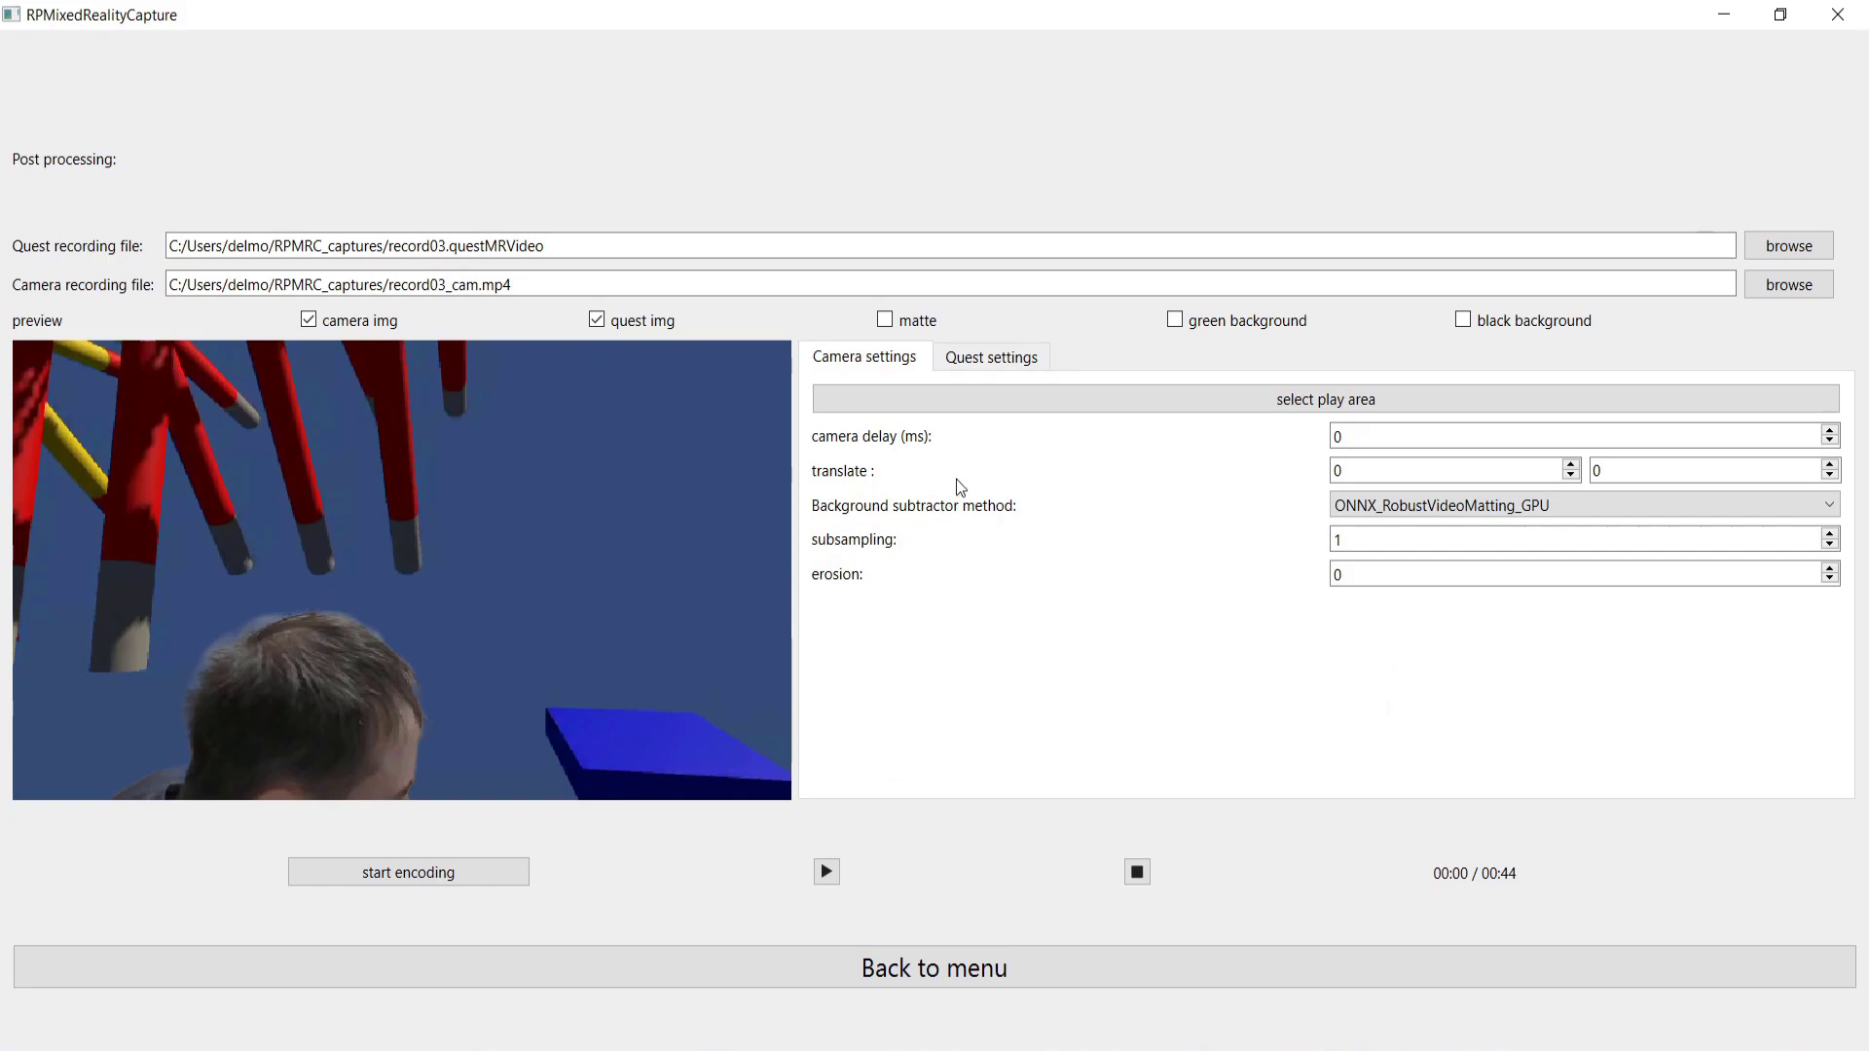
Step: Set the Quest background subtractor method to ChromaKey_CrCb and pick #354A78 from the preview's blue virtual background as background color
click(988, 362)
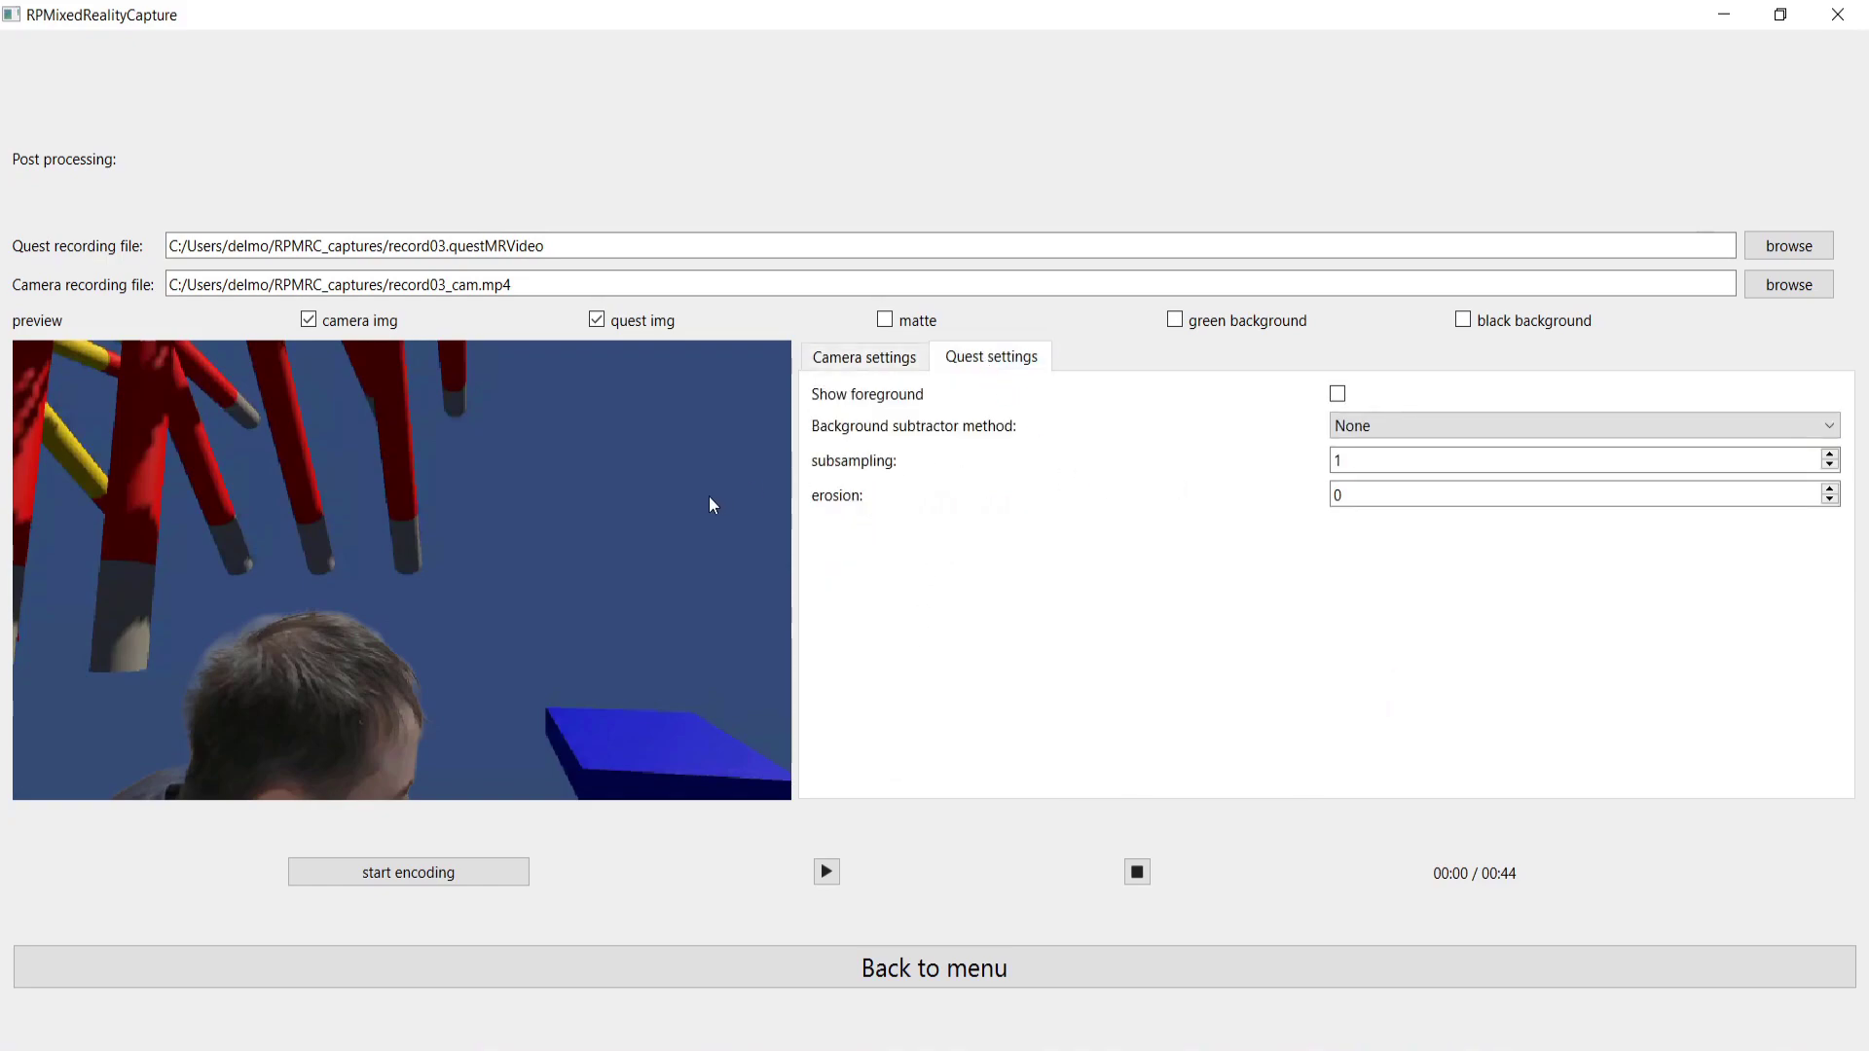
click(1412, 428)
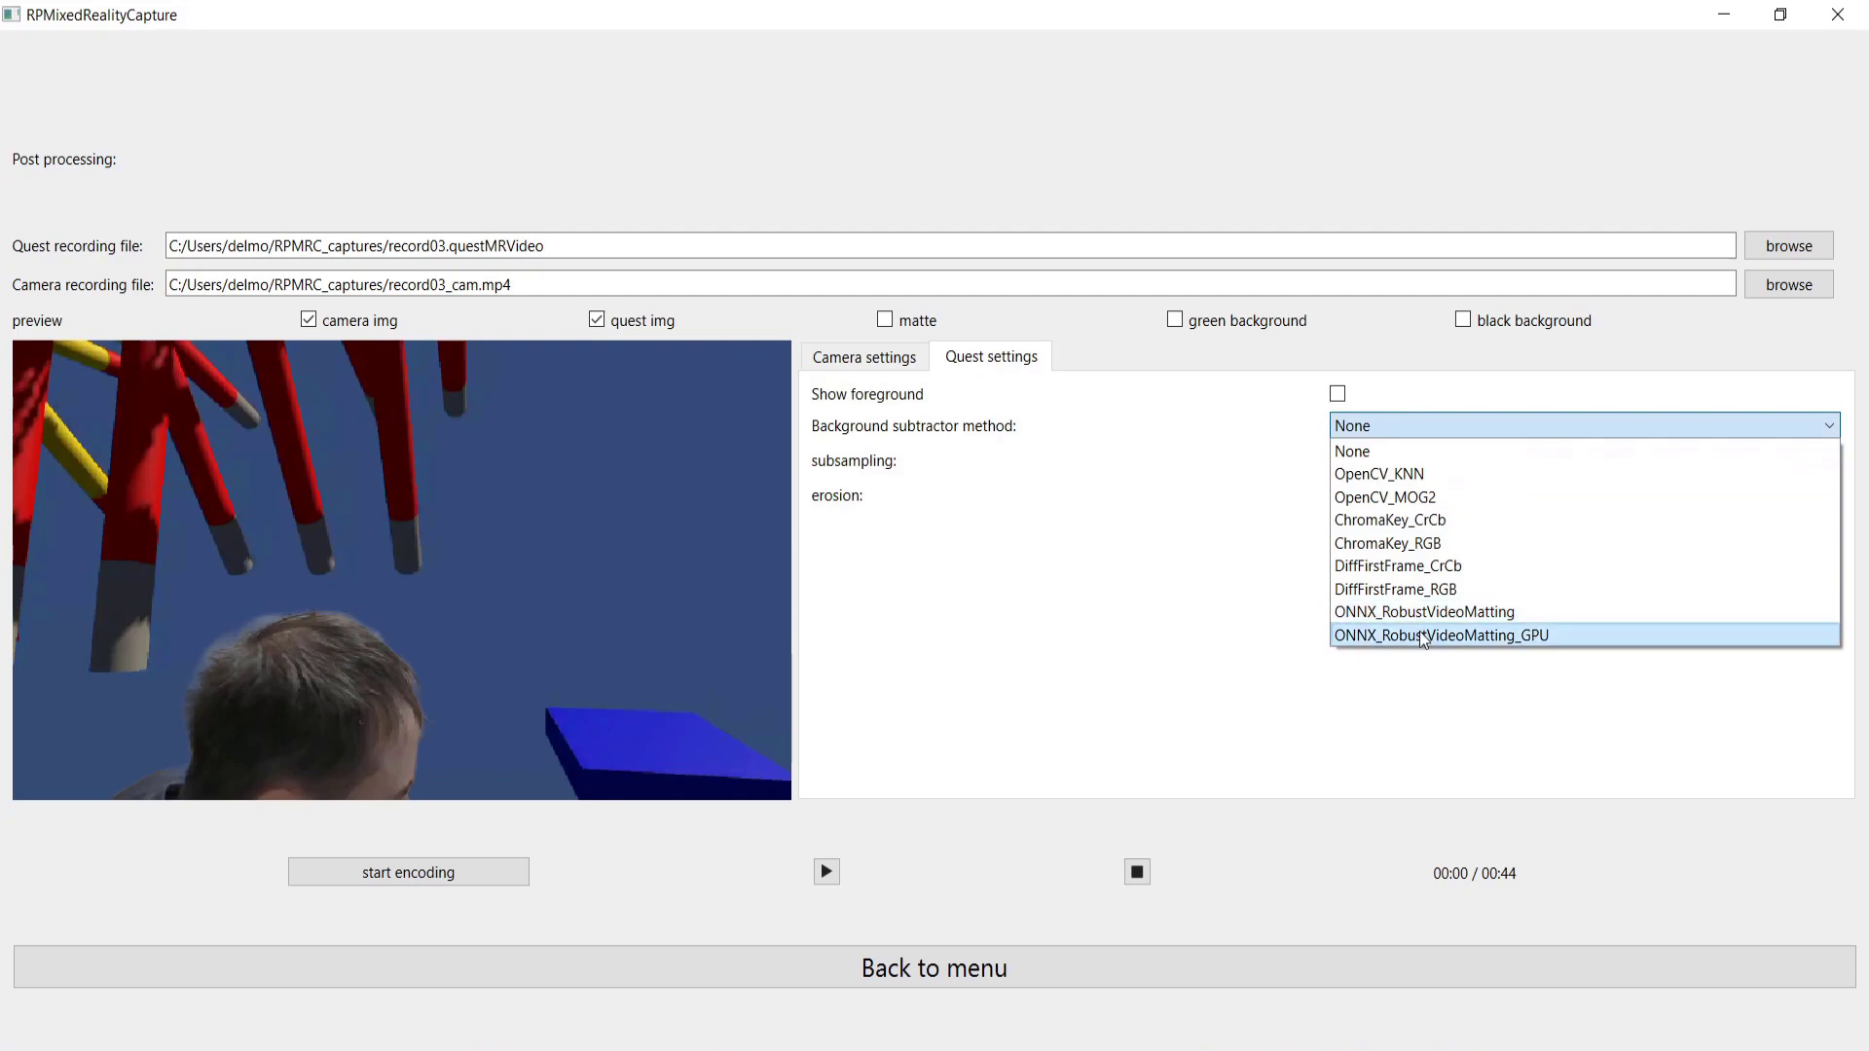
click(1442, 522)
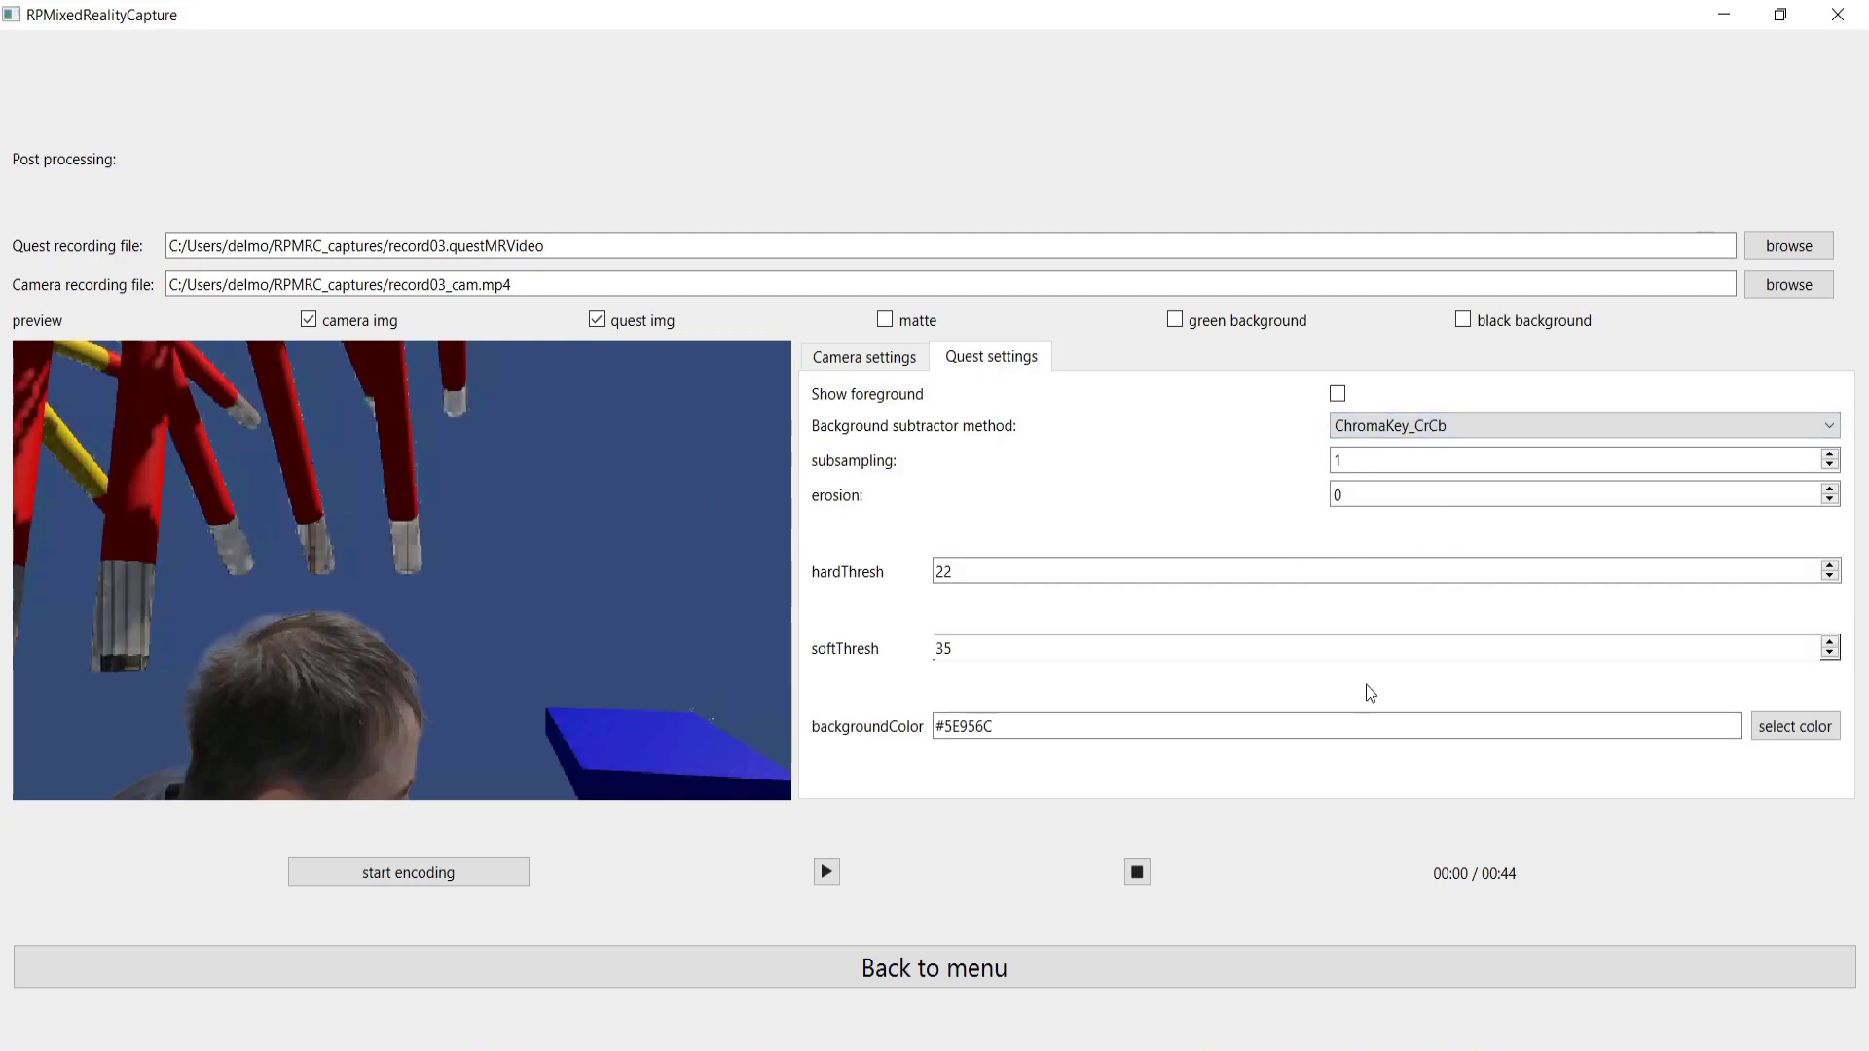
click(1779, 730)
click(697, 521)
click(543, 559)
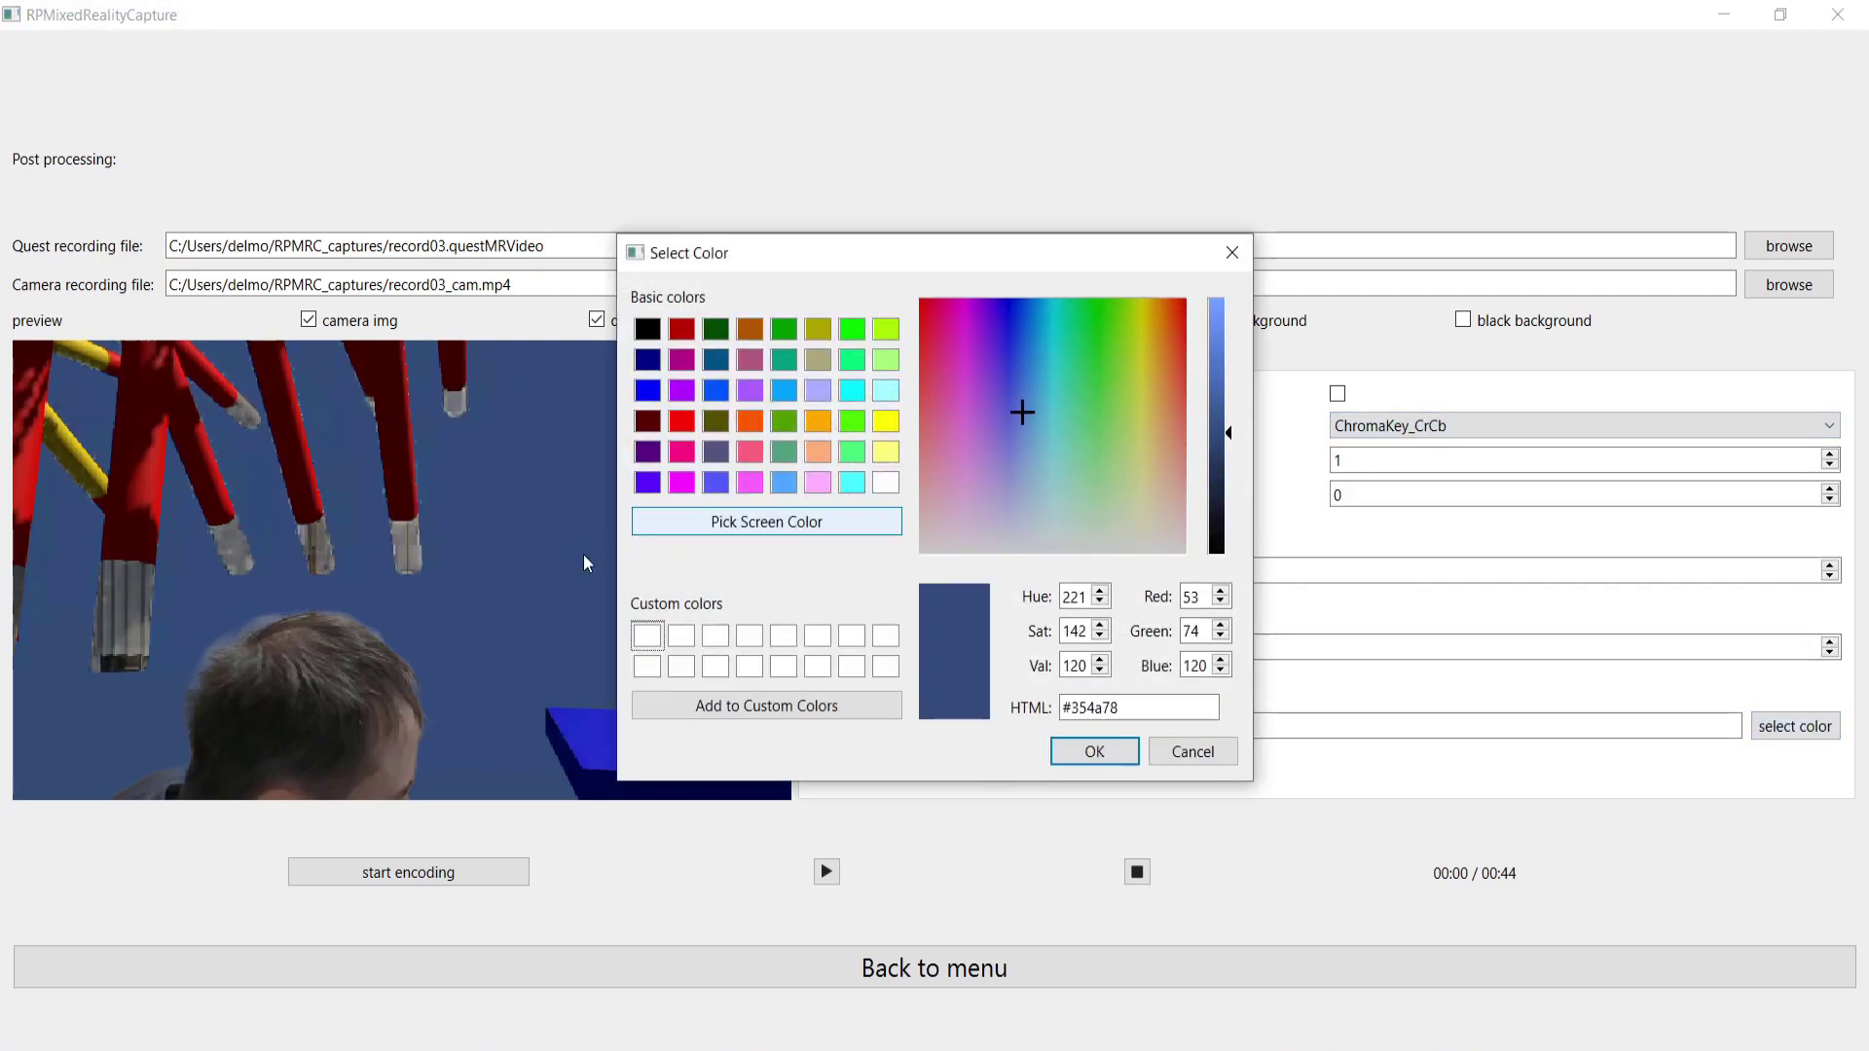
click(1092, 752)
Step: Set the Quest chroma key's hardThresh to 10 and softThresh to 20, and play the composited preview
click(1830, 576)
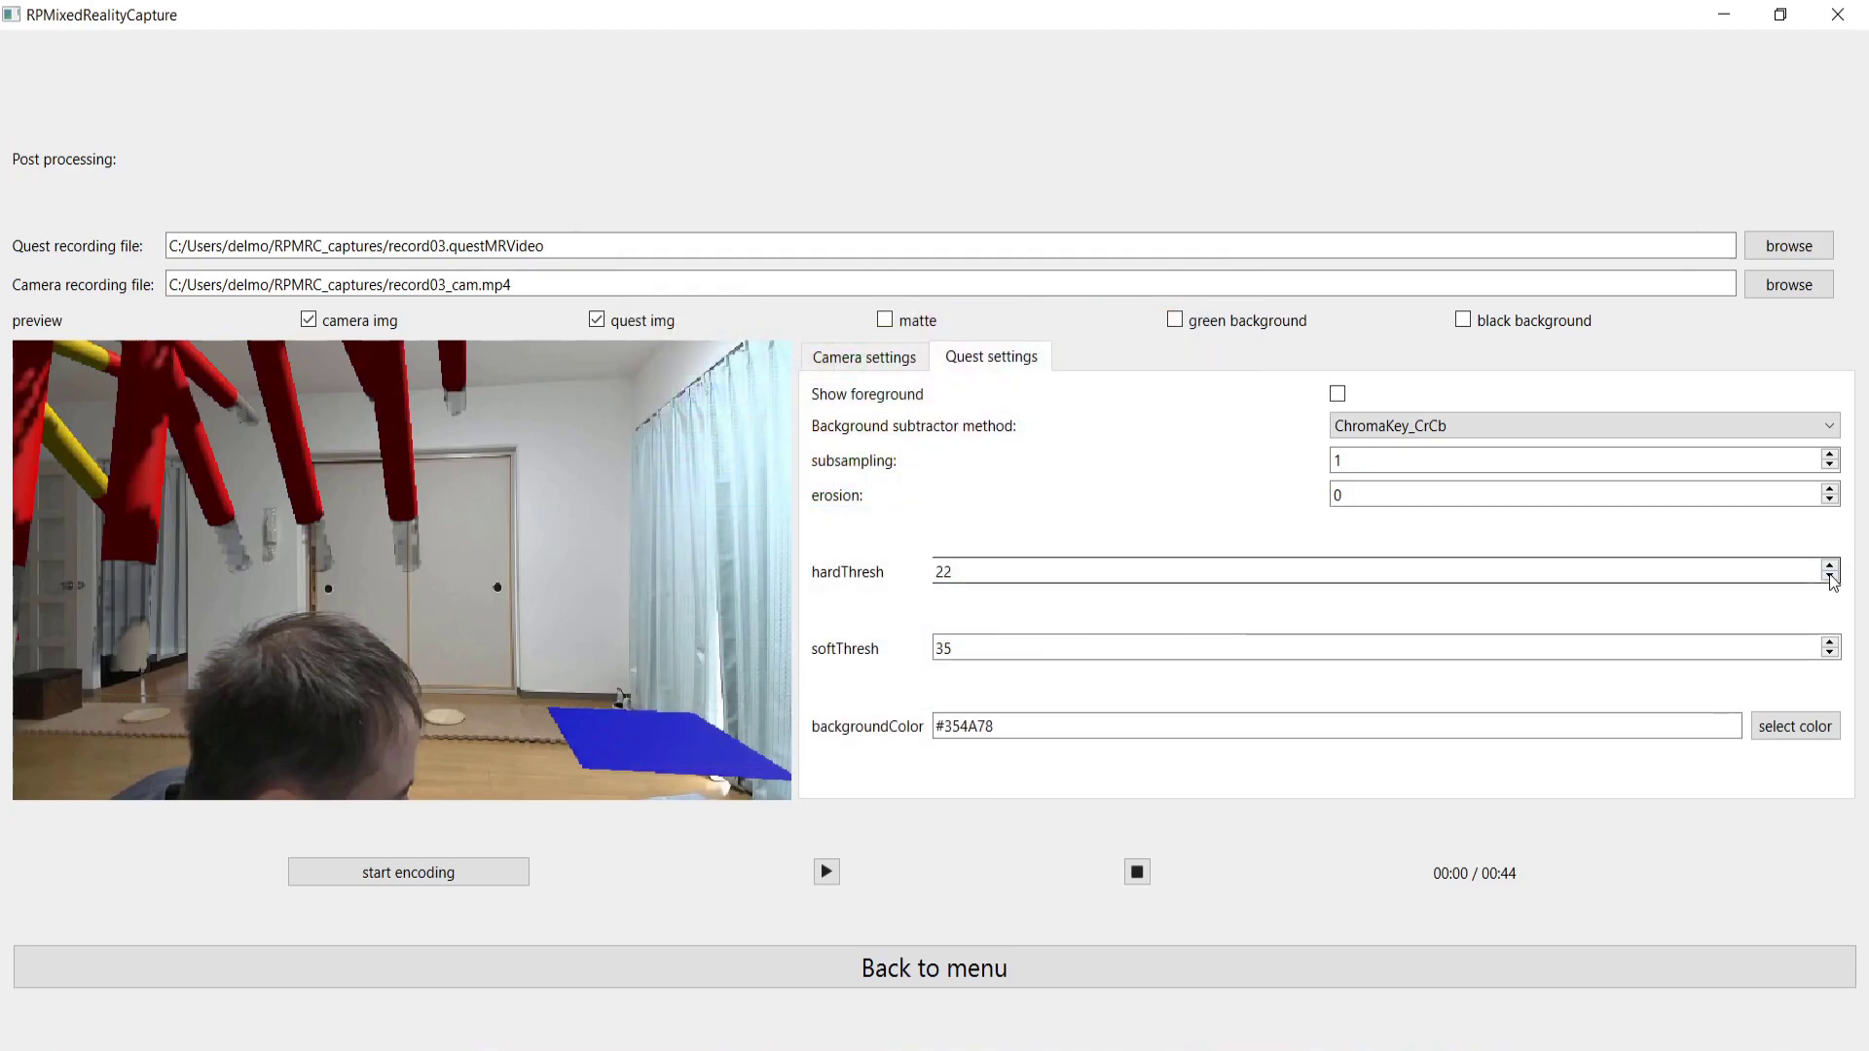
click(1831, 578)
click(1830, 654)
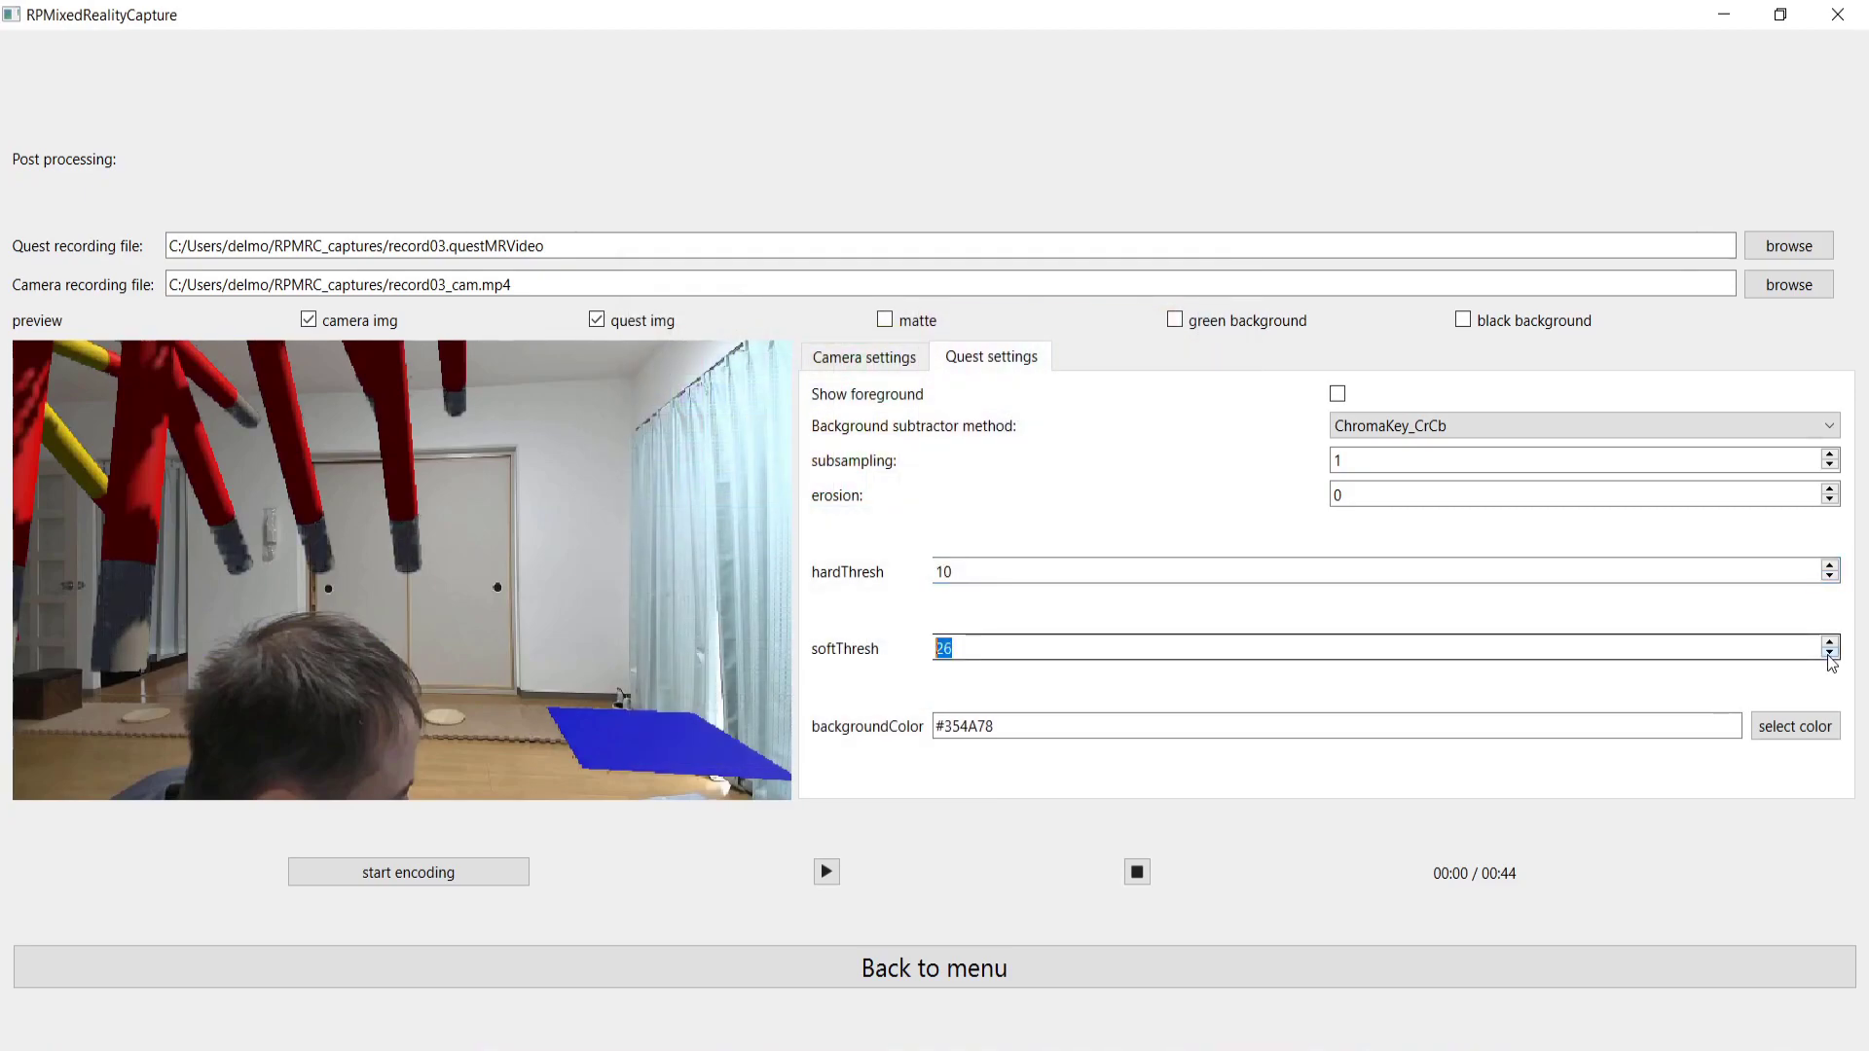
click(827, 872)
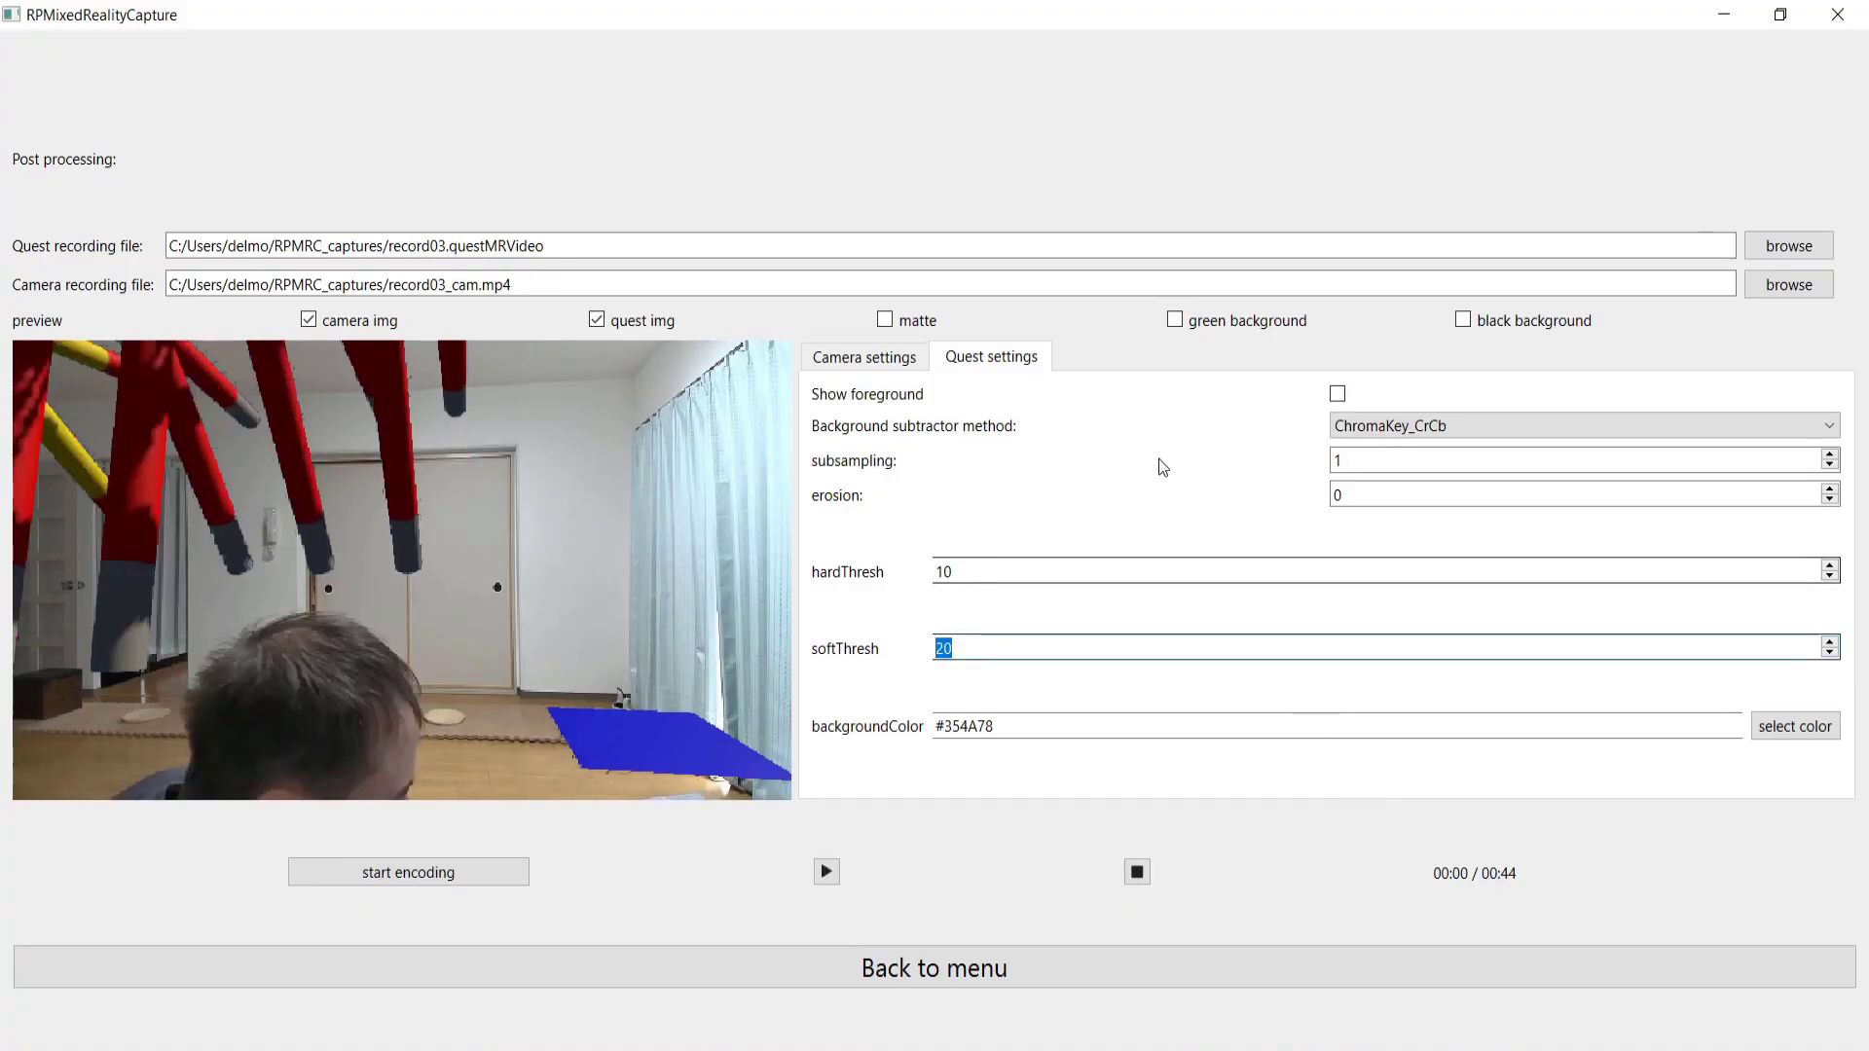
Step: Enable Show foreground for the Quest image and play the preview with the foreground layer
click(1338, 394)
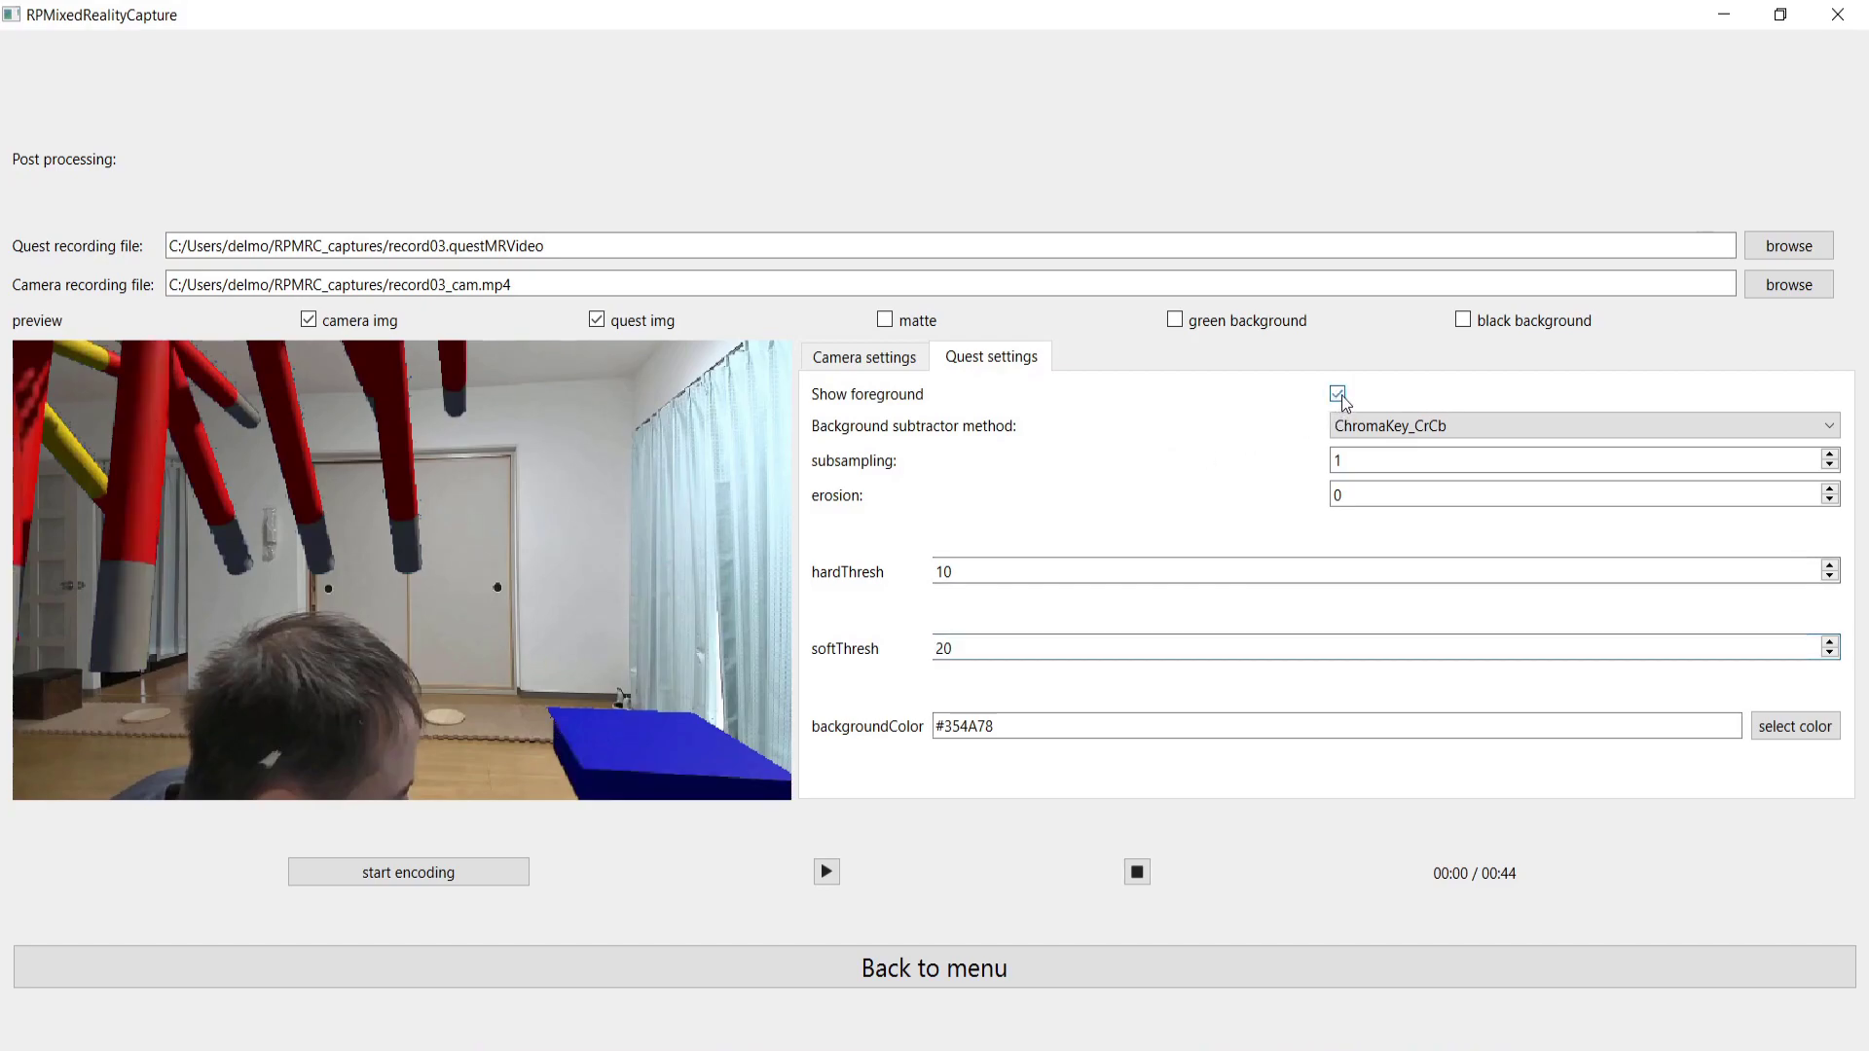
click(826, 874)
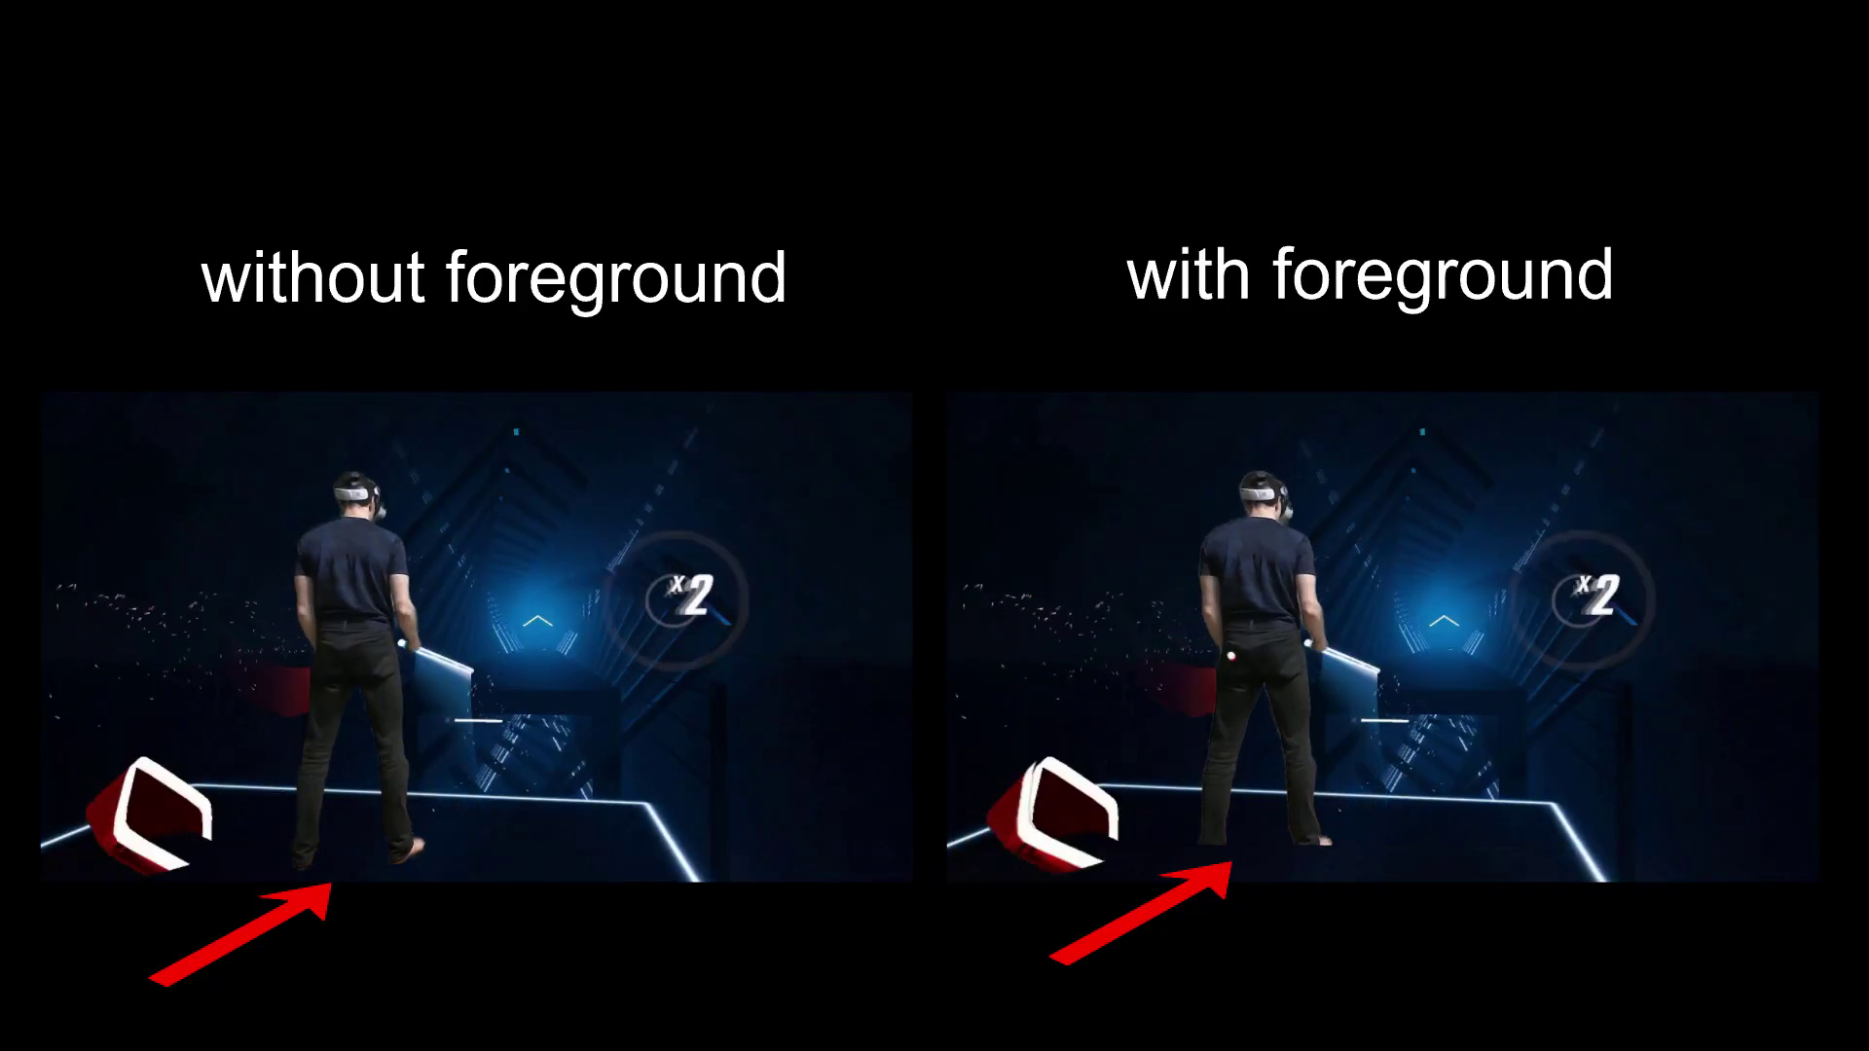